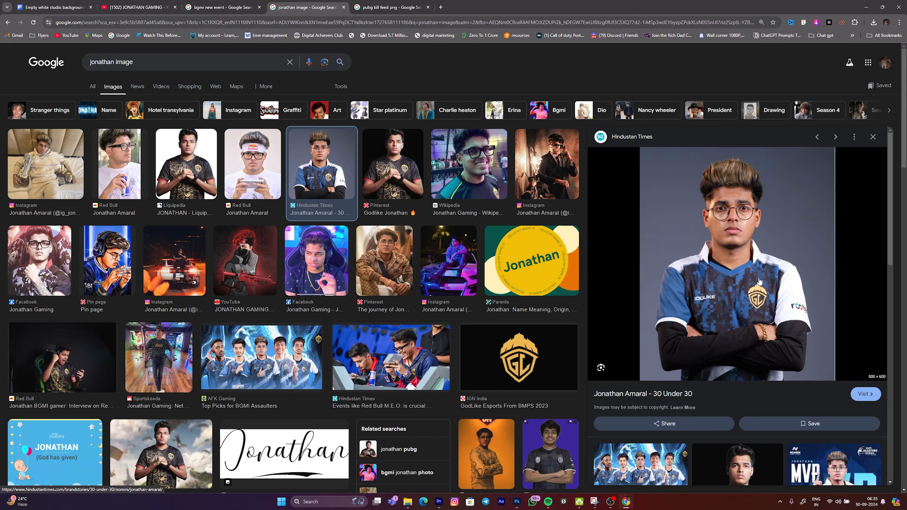
Copy the previewed Hindustan Times portrait of the gamer in the blue GodLike jersey from the image search results.
scroll(759, 281, down, 4)
scroll(838, 414, up, 4)
scroll(857, 321, down, 1)
scroll(874, 267, up, 1)
right_click(747, 259)
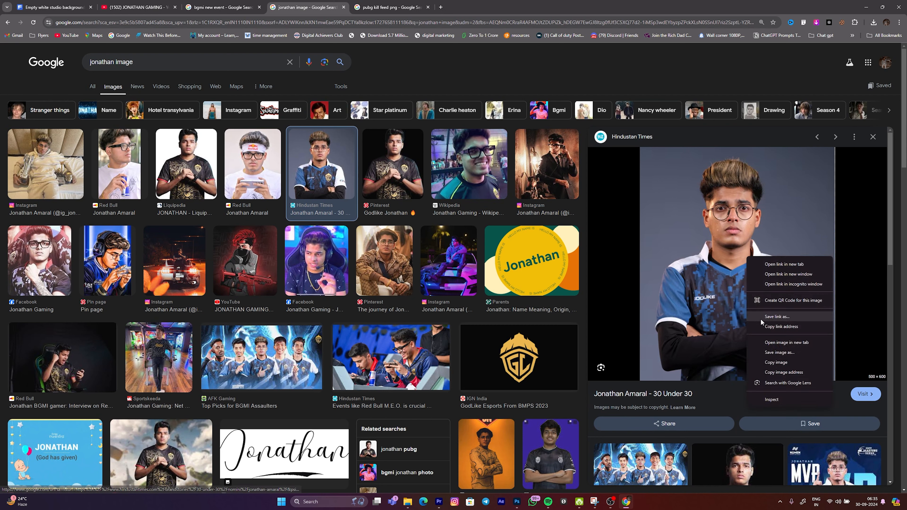
click(752, 373)
Switch to Photoshop, create a new 1920 × 1080 px document and paste the copied portrait into it.
click(516, 506)
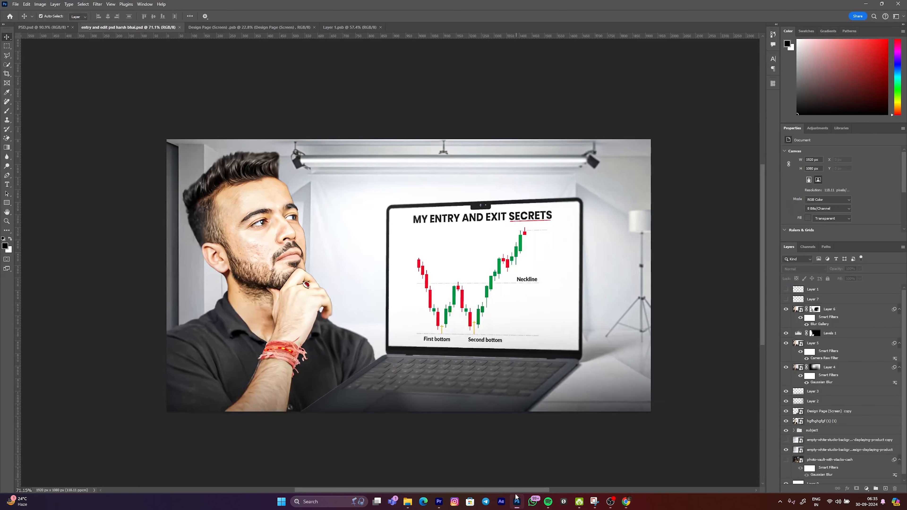
click(349, 27)
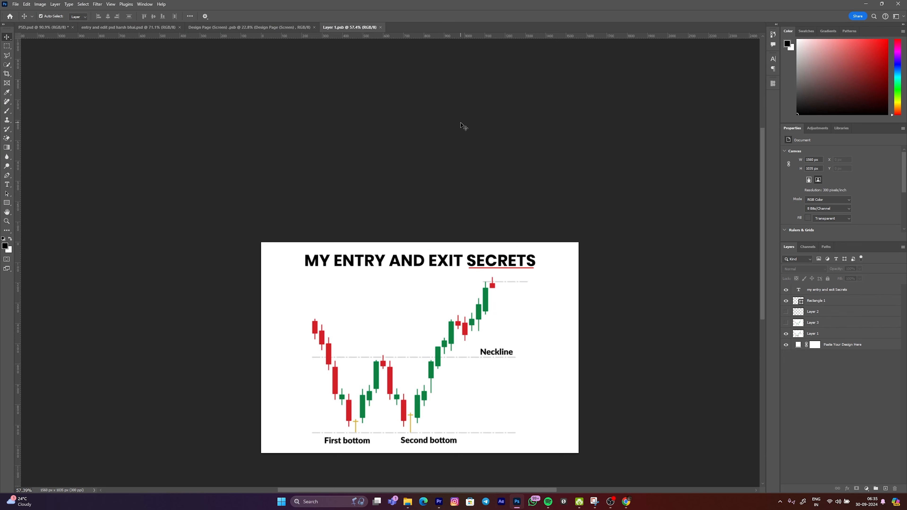
key(ctrl+n)
click(170, 115)
click(407, 268)
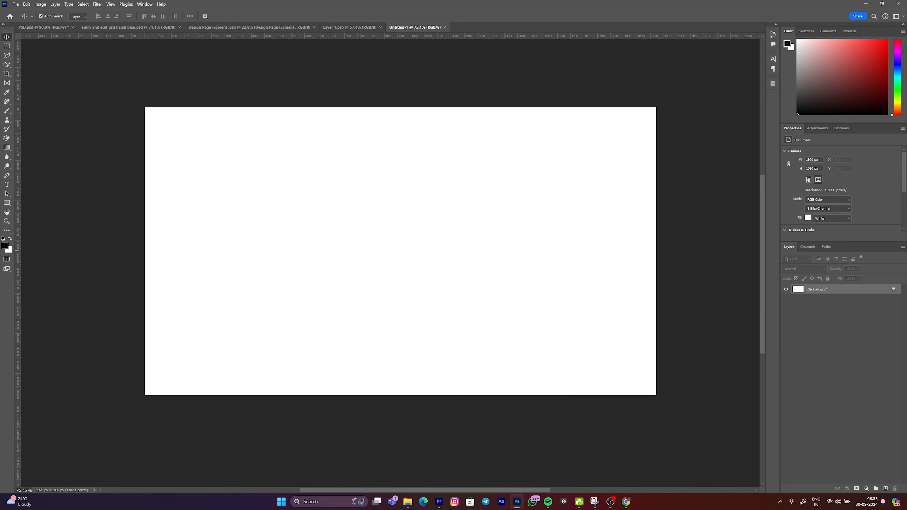
key(ctrl+v)
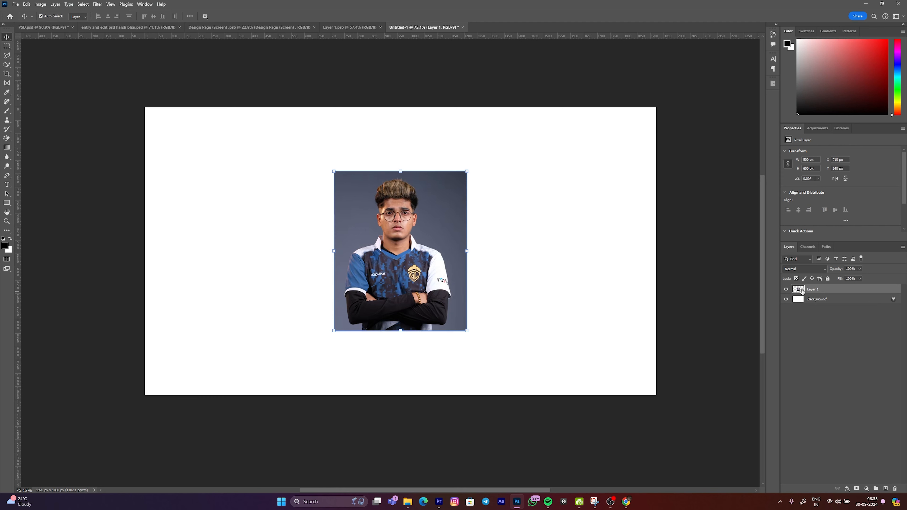
Convert the pasted portrait layer to a smart object at its original size.
drag(467, 250, 526, 251)
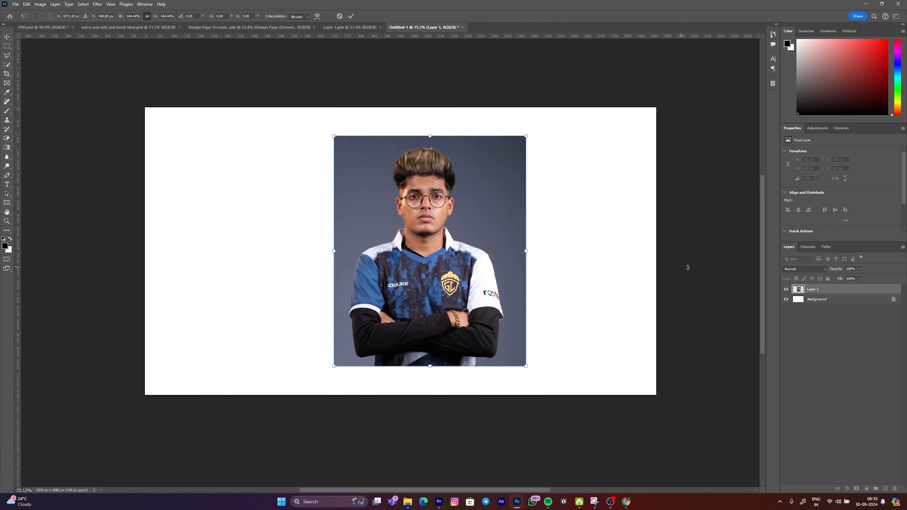
key(Escape)
right_click(821, 290)
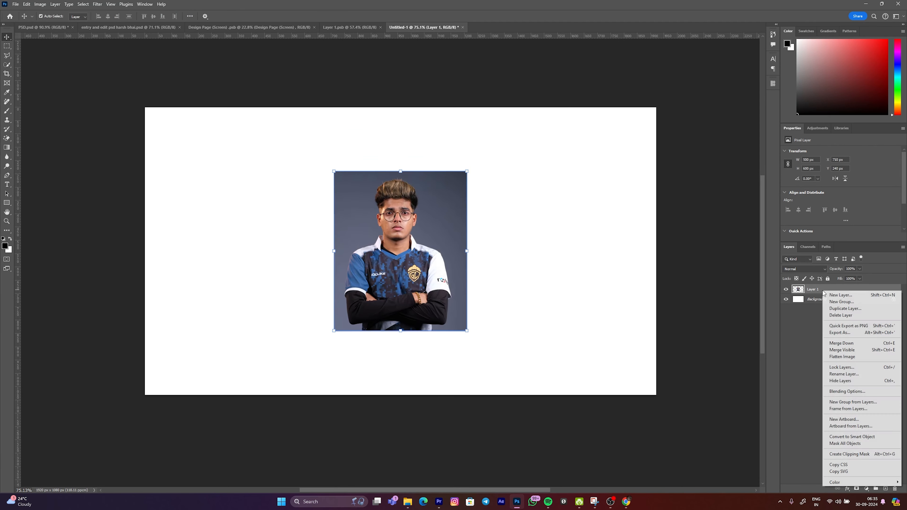
click(846, 436)
Scale the portrait smart object up proportionally to about 169%, keeping its left edge in place.
drag(468, 251, 559, 252)
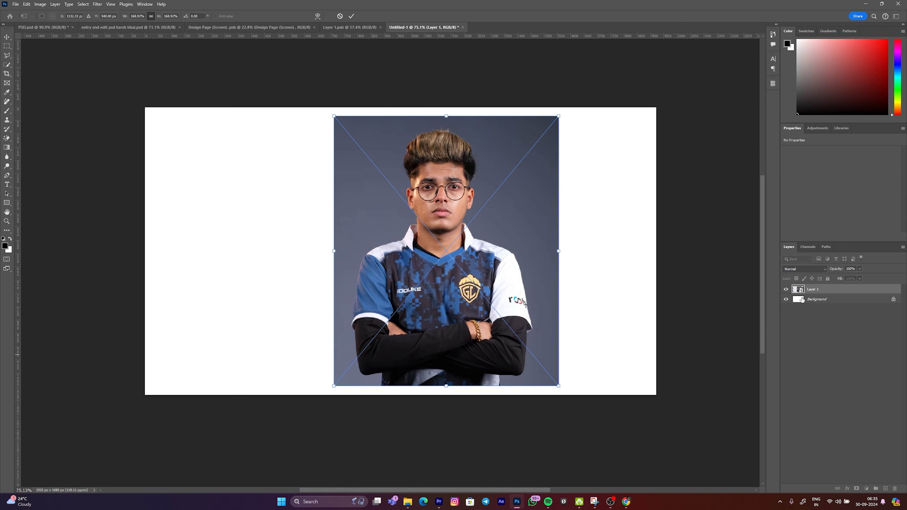
key(Return)
click(678, 280)
drag(410, 254, 405, 254)
key(ctrl+z)
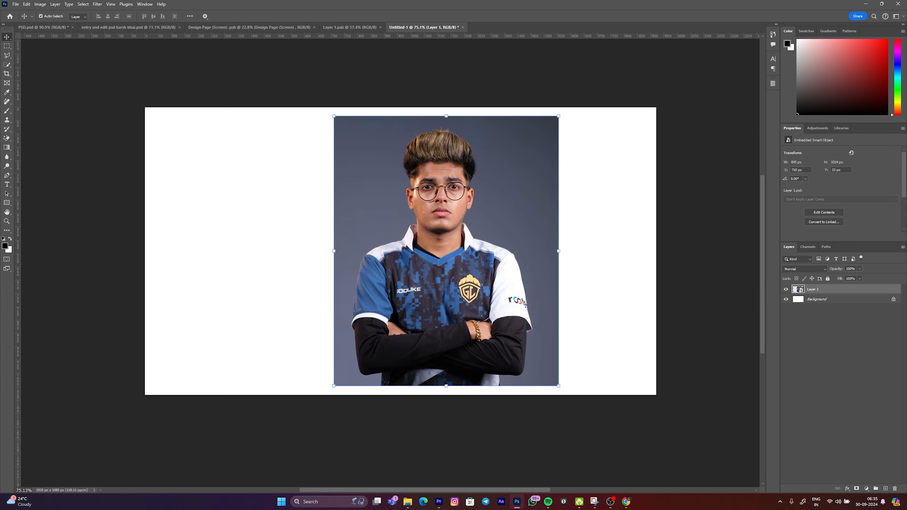
Select the man in the portrait with Select Subject.
click(9, 65)
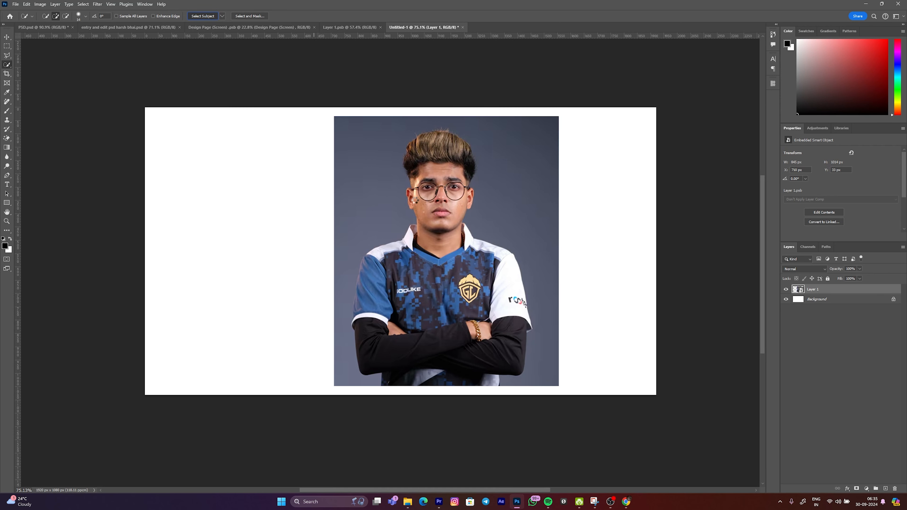
scroll(415, 201, down, 1)
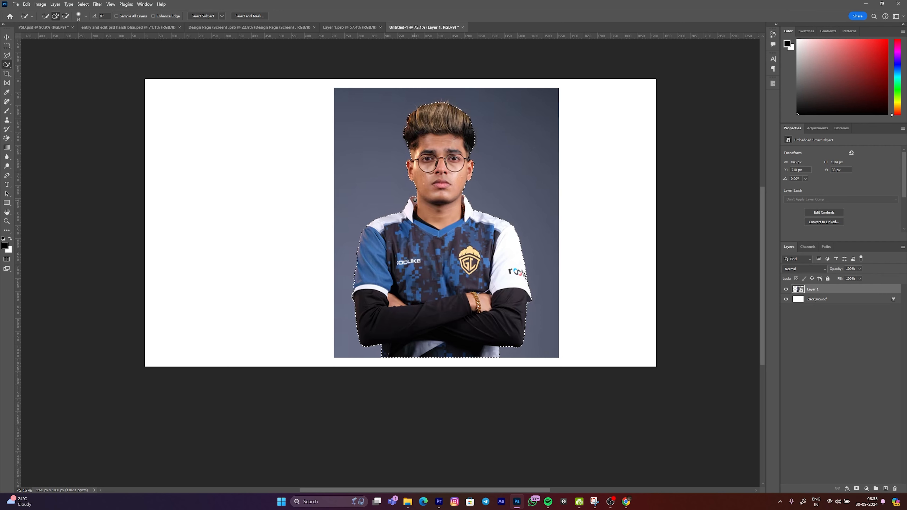
scroll(461, 100, up, 4)
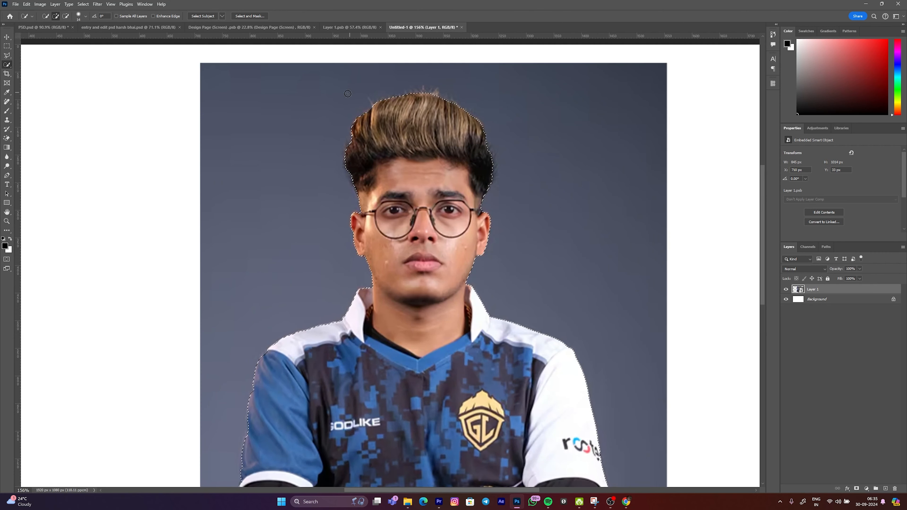
Check the hair and shoulder edges in Select and Mask, accept the selection and mask out the portrait's background.
click(249, 16)
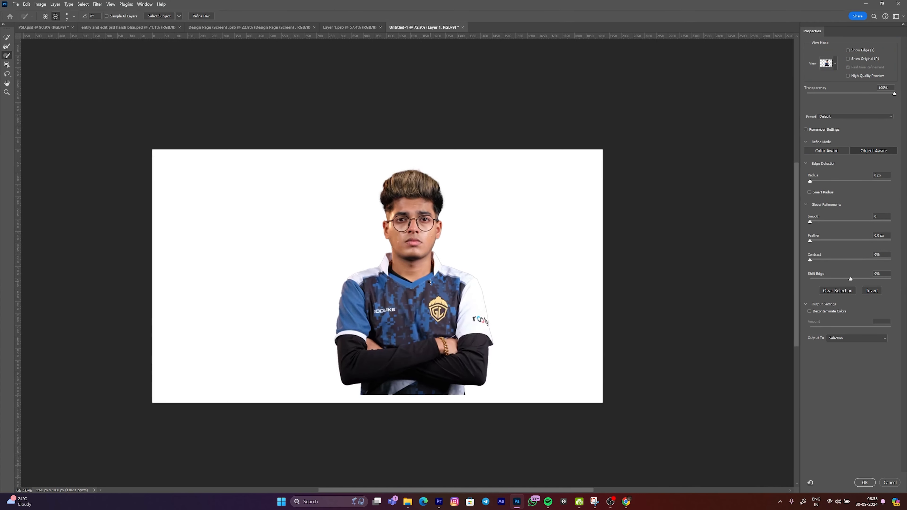
scroll(428, 280, up, 6)
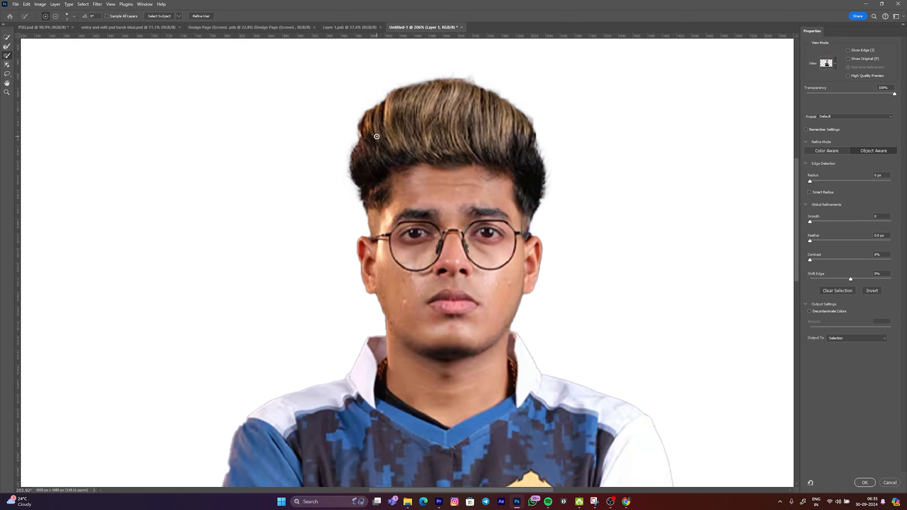
scroll(371, 243, down, 3)
scroll(387, 280, up, 6)
scroll(397, 293, down, 6)
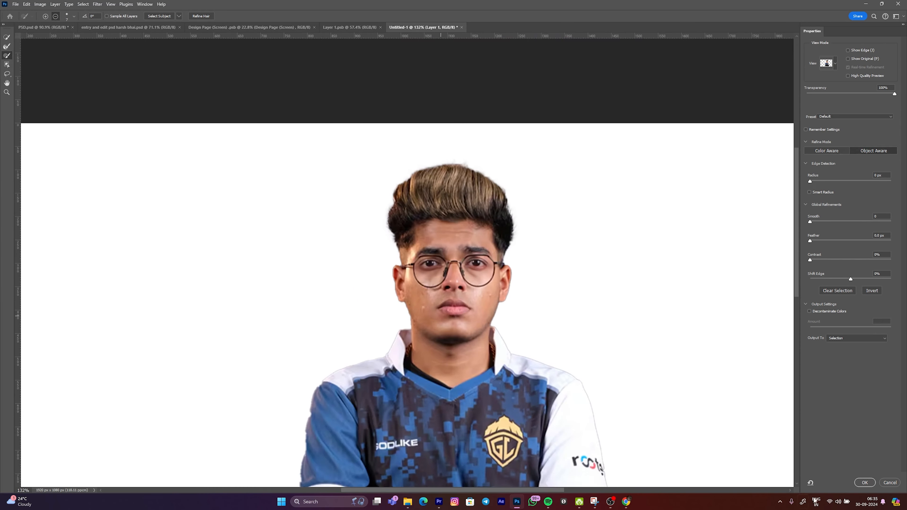
click(864, 483)
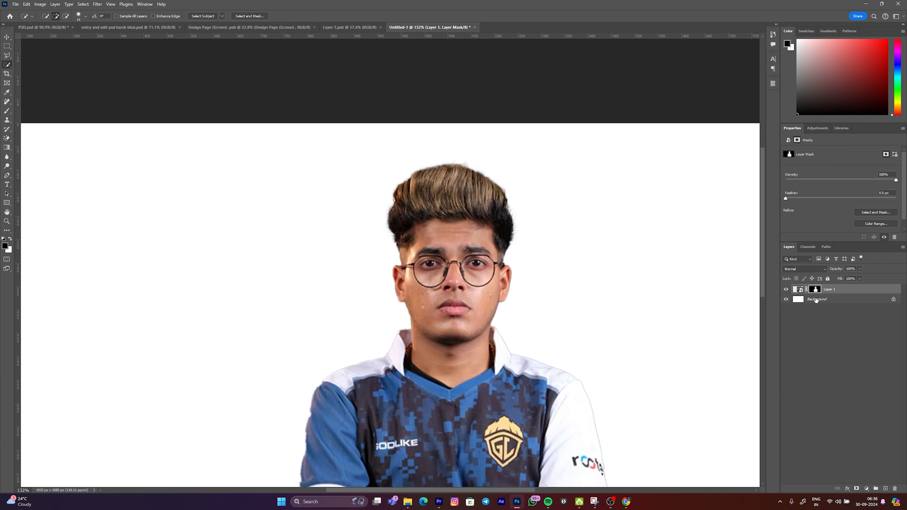
Hide the white Background layer and convert the masked portrait layer to a smart object.
click(785, 300)
key(ctrl+0)
key(v)
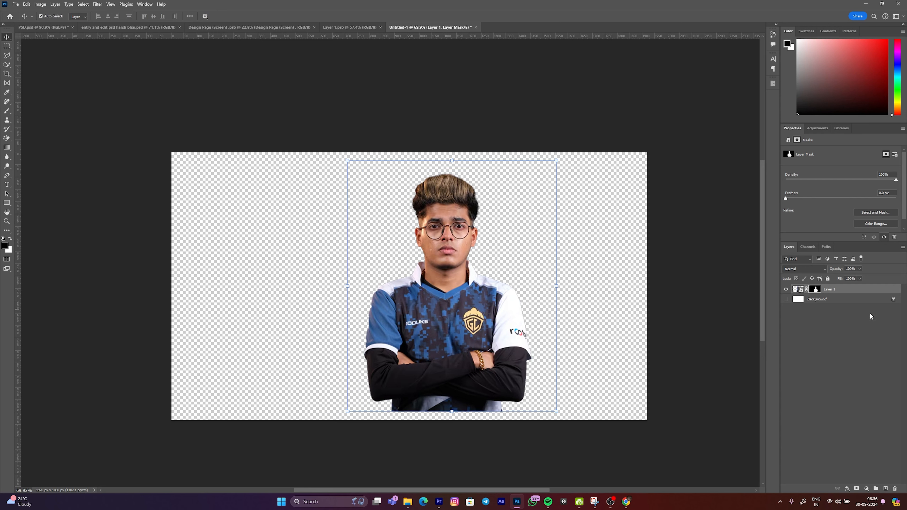
right_click(829, 293)
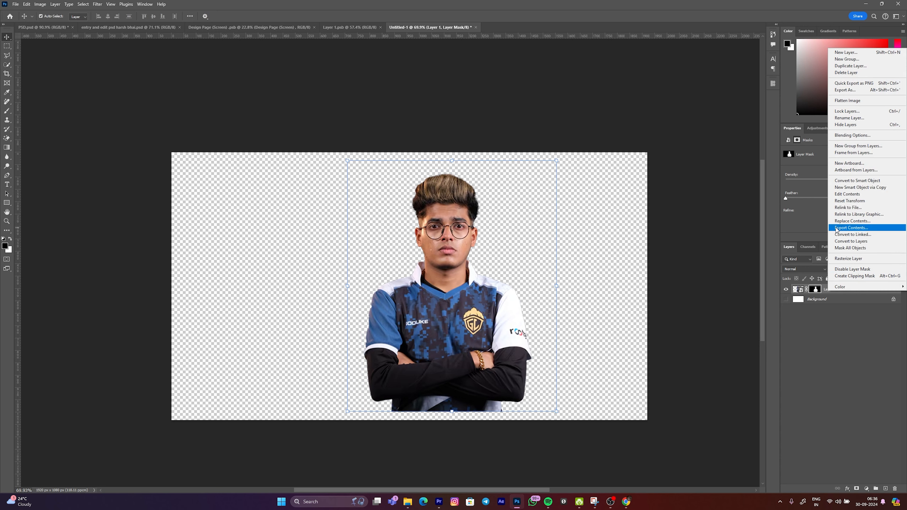
click(844, 182)
Export the cut-out portrait layer as a PNG named jonathon in the Downloads folder.
right_click(827, 290)
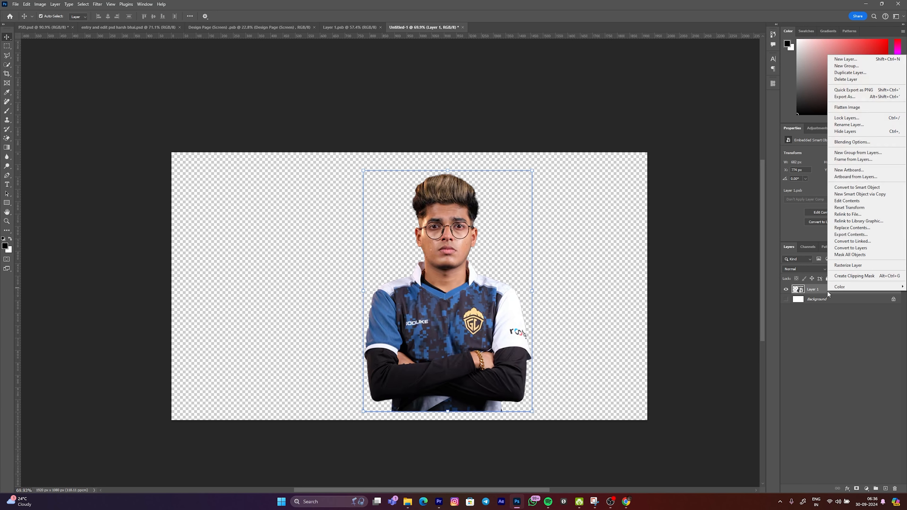
click(855, 95)
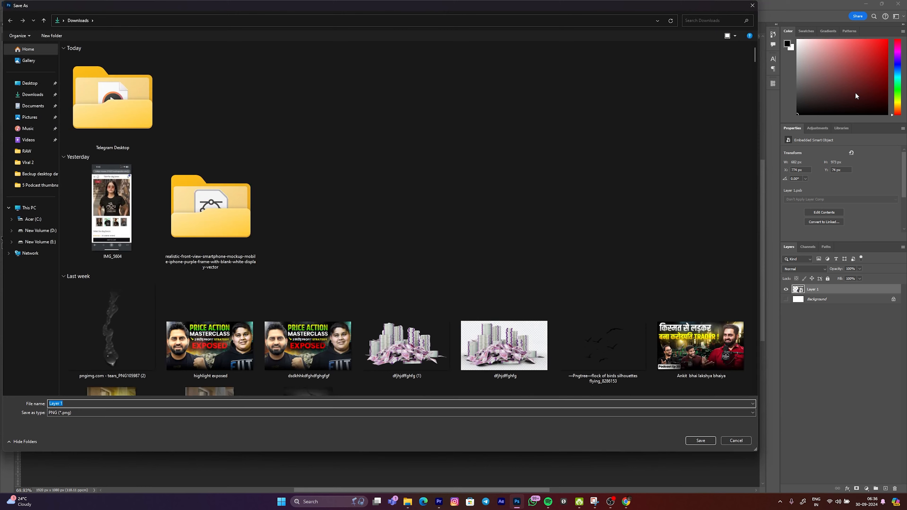
text(jonathon)
key(Return)
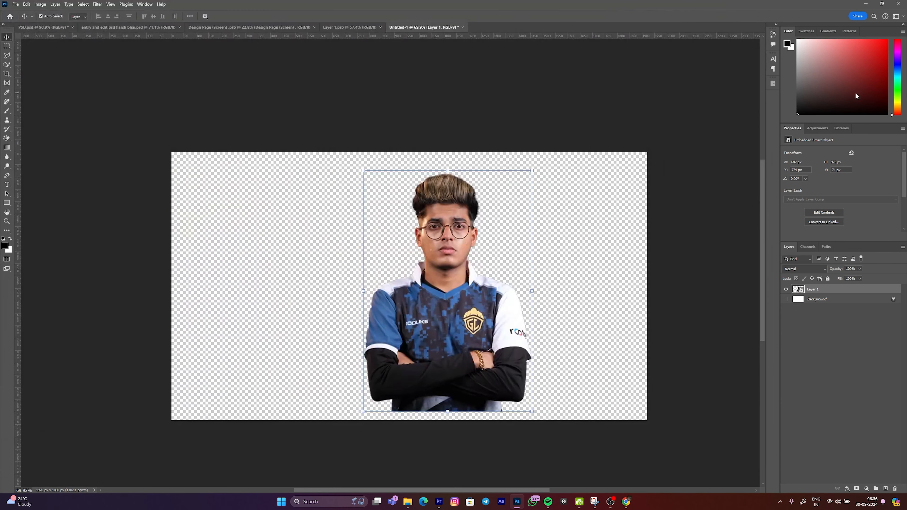
click(729, 222)
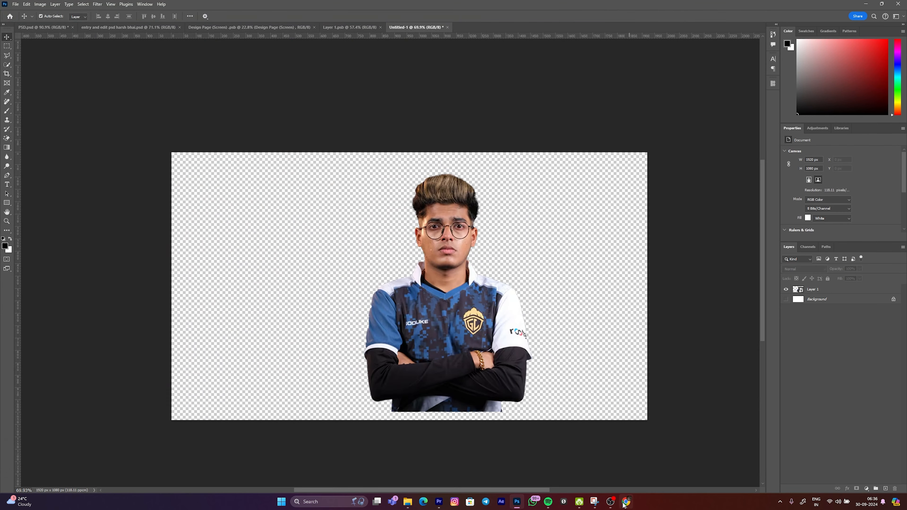
Switch to Chrome, open picwish.com/unblur-image-portrait in a new tab and upload the jonathon image.
click(626, 501)
click(439, 8)
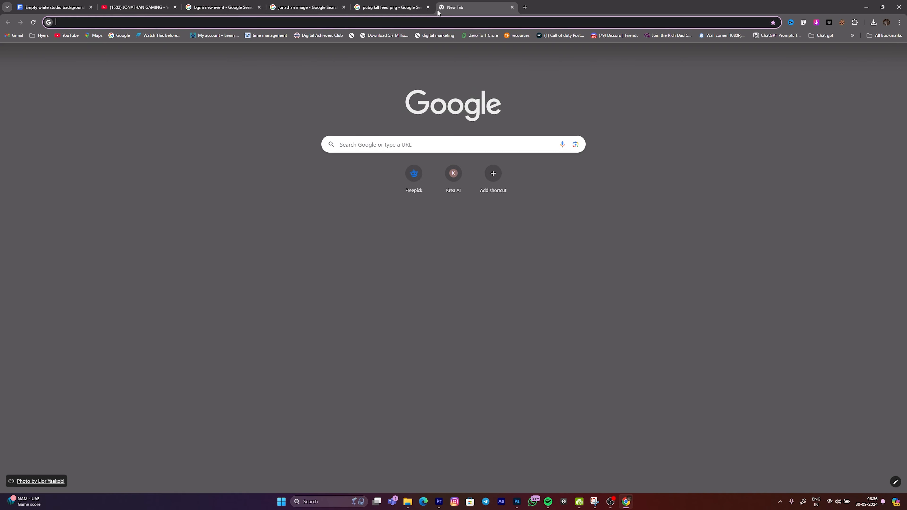
text(picwish.com/unblur-image-portrait)
key(Return)
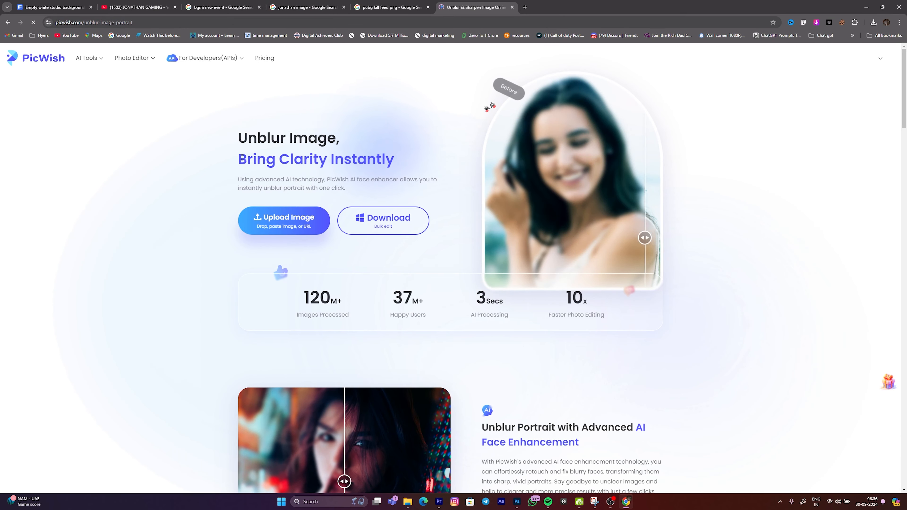
click(300, 228)
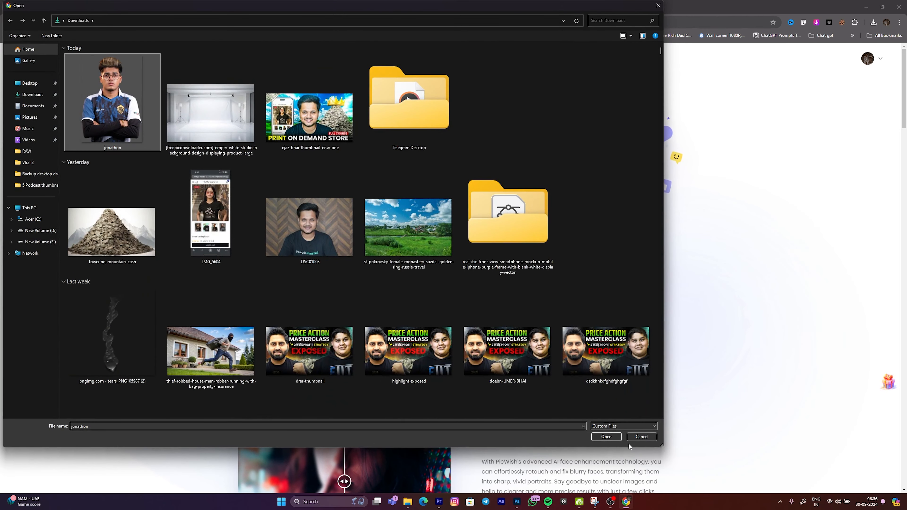
click(608, 439)
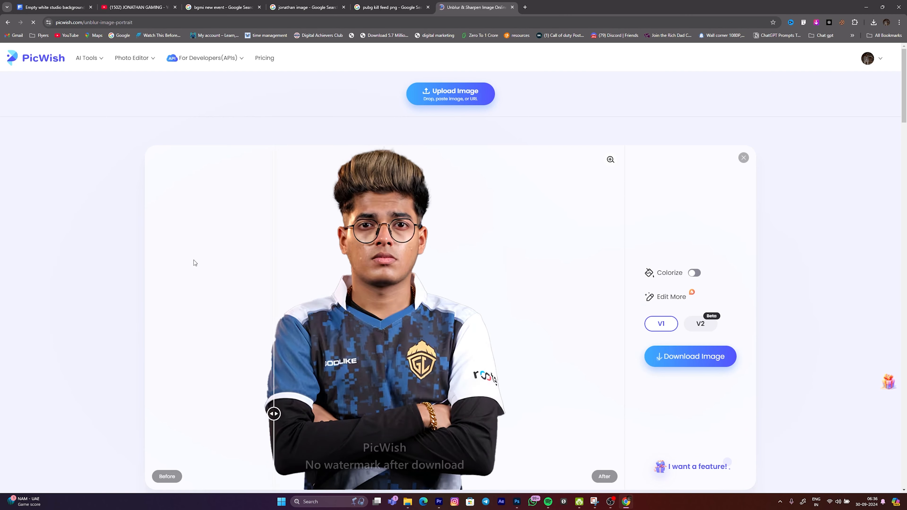
Download the free version of the enhanced portrait and save it as jonathon (1) in Downloads.
mouse_move(721, 361)
click(680, 384)
scroll(474, 301, down, 4)
scroll(473, 302, up, 4)
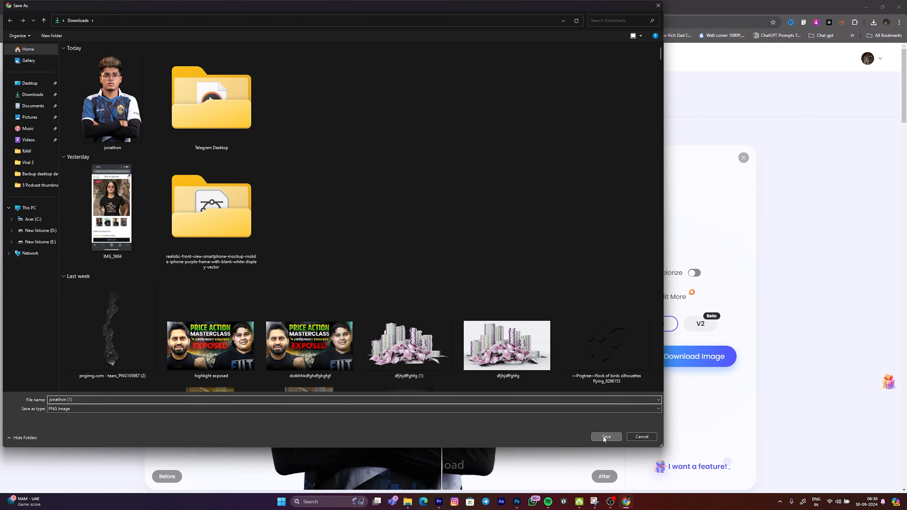
click(606, 438)
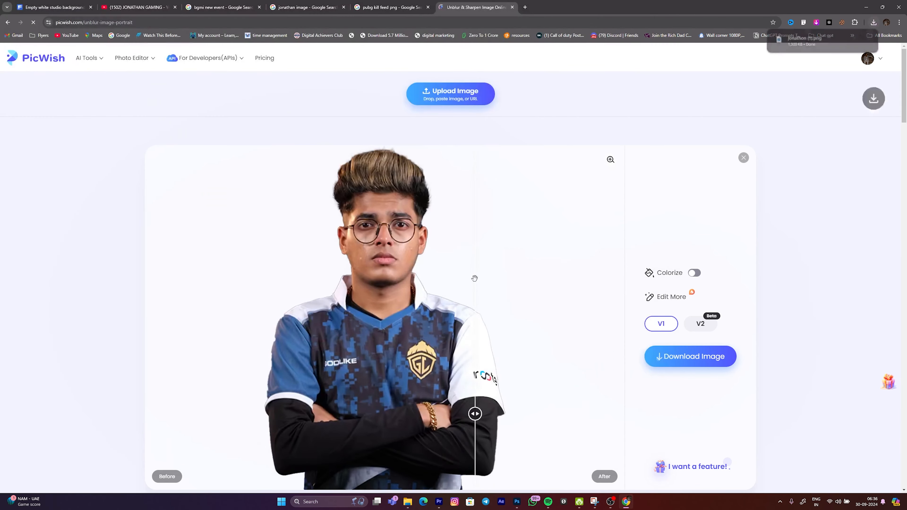
Enhance the jonathon (1) image once more in PicWish and save the free result as jonathon (1) (1).
click(440, 103)
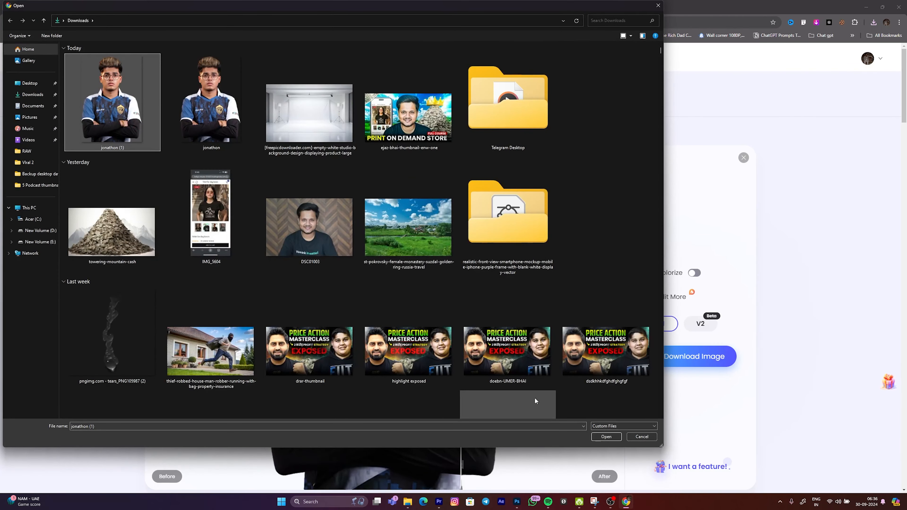
click(606, 436)
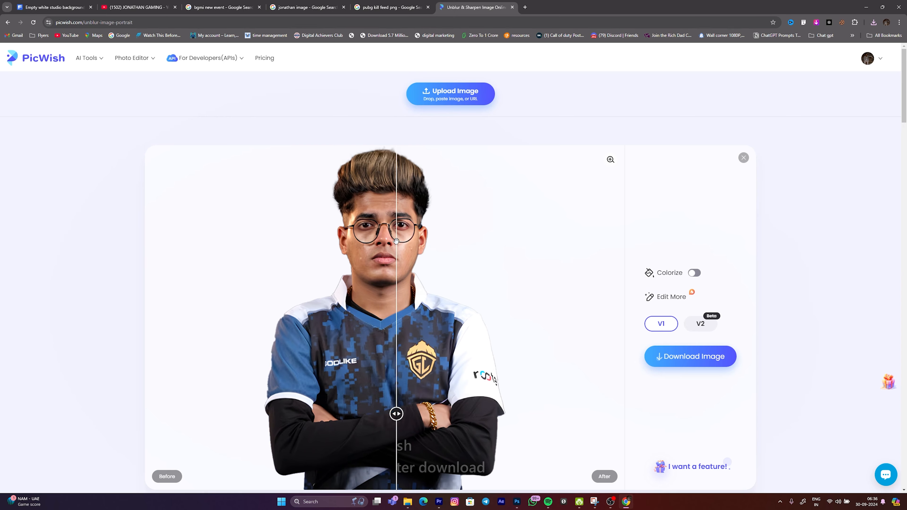
mouse_move(677, 353)
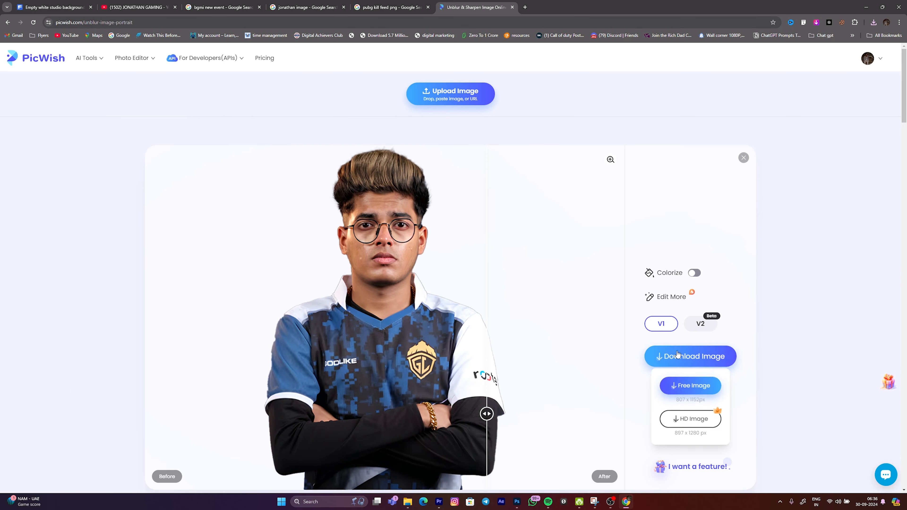
click(678, 384)
scroll(478, 271, down, 4)
scroll(478, 271, up, 3)
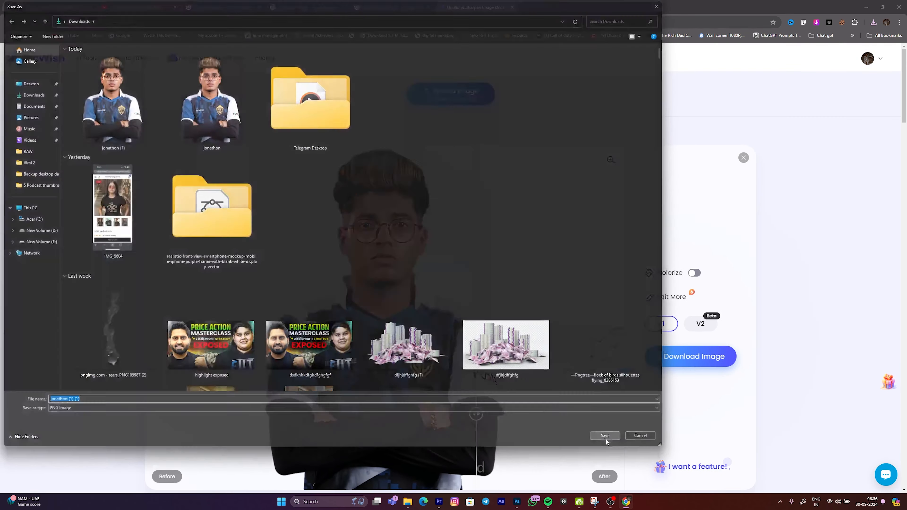
click(606, 431)
scroll(606, 431, up, 1)
Place the downloaded jonathon (1) (1) image in the left half of the Photoshop canvas and hide the original Layer 1.
drag(795, 44, 517, 507)
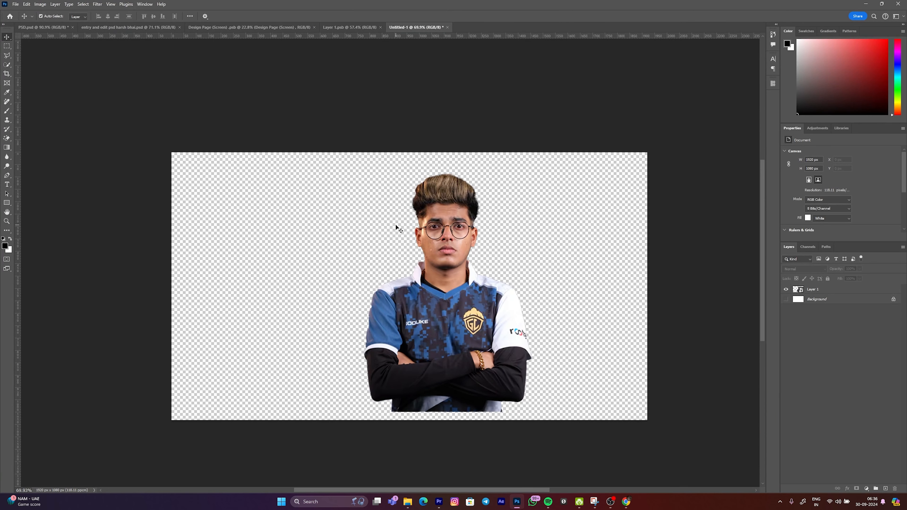
drag(395, 228, 488, 262)
key(Return)
drag(400, 269, 333, 274)
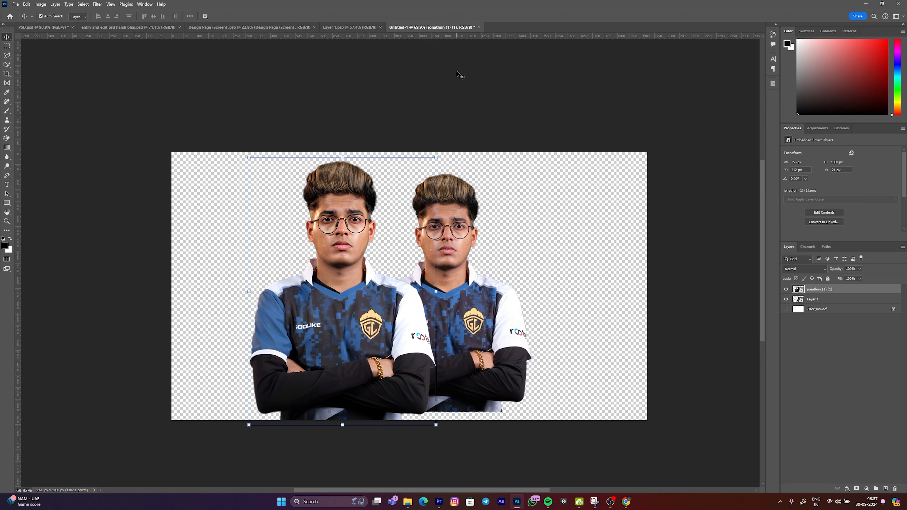
click(812, 299)
click(785, 299)
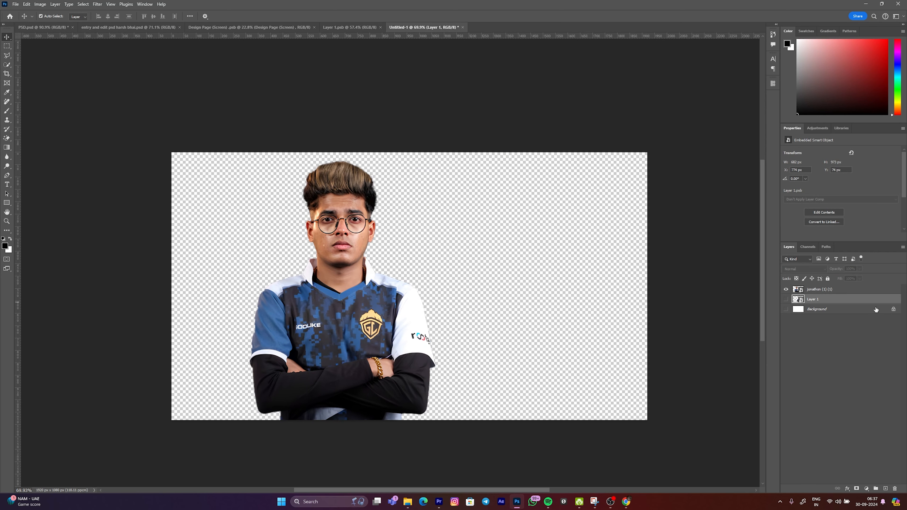
Move the jonathon (1) (1) portrait to the middle of the canvas, enlarge it and hide its layer.
drag(367, 294, 428, 298)
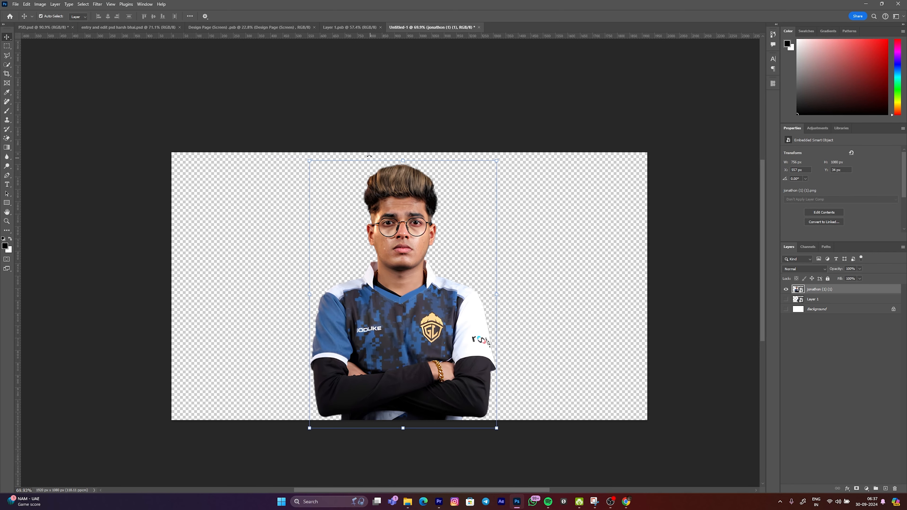
drag(405, 158, 411, 128)
drag(407, 175, 415, 202)
click(793, 299)
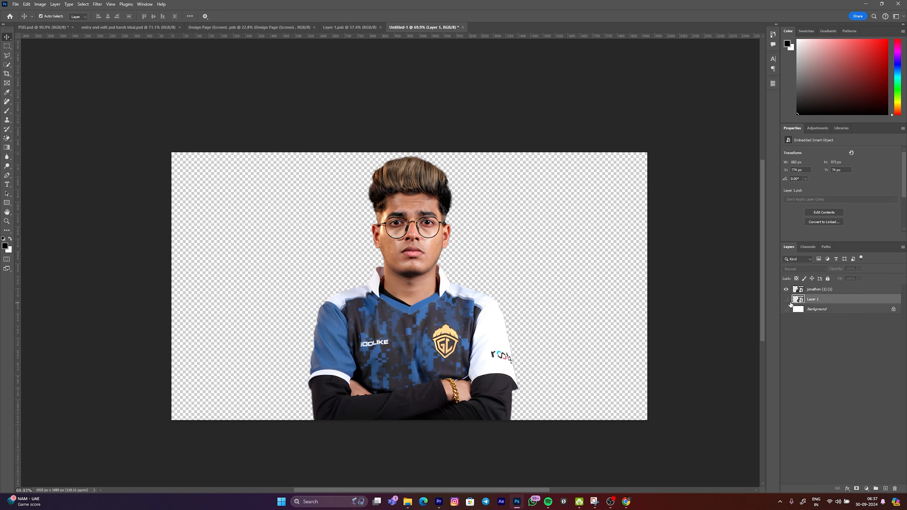
click(785, 289)
click(731, 393)
Switch to Chrome and copy the previewed BGMI 3.4 update image from the "bgmi new event" image results.
click(625, 507)
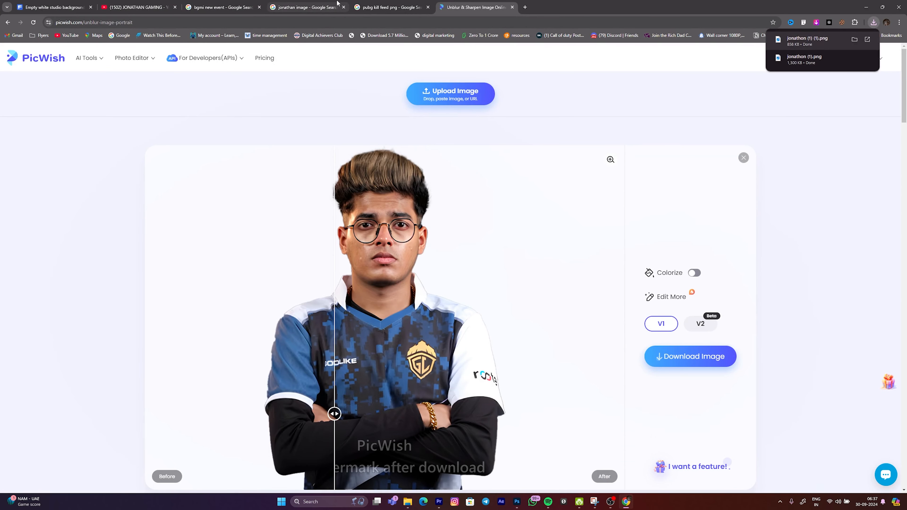
click(337, 4)
click(219, 7)
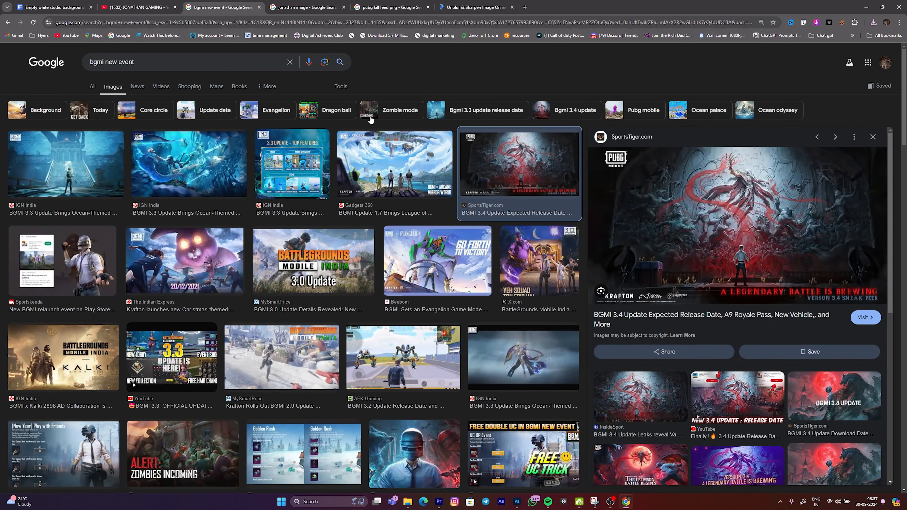
right_click(685, 234)
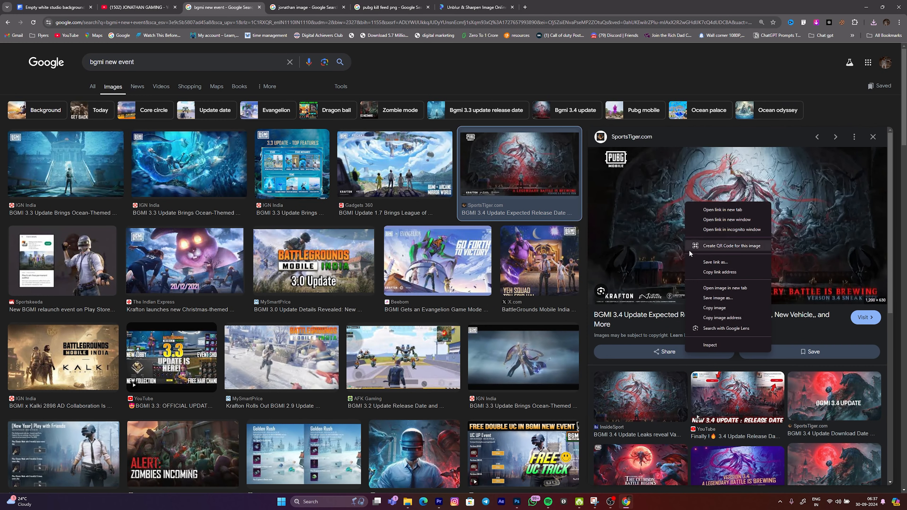
click(715, 307)
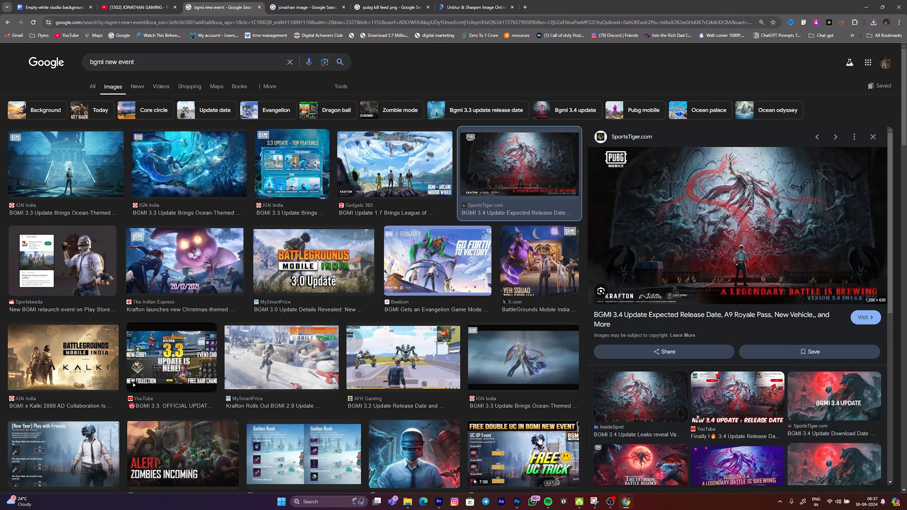
Paste the copied artwork above Layer 1 in the Photoshop document and convert the pasted layer to a smart object.
click(514, 504)
click(814, 299)
key(ctrl+v)
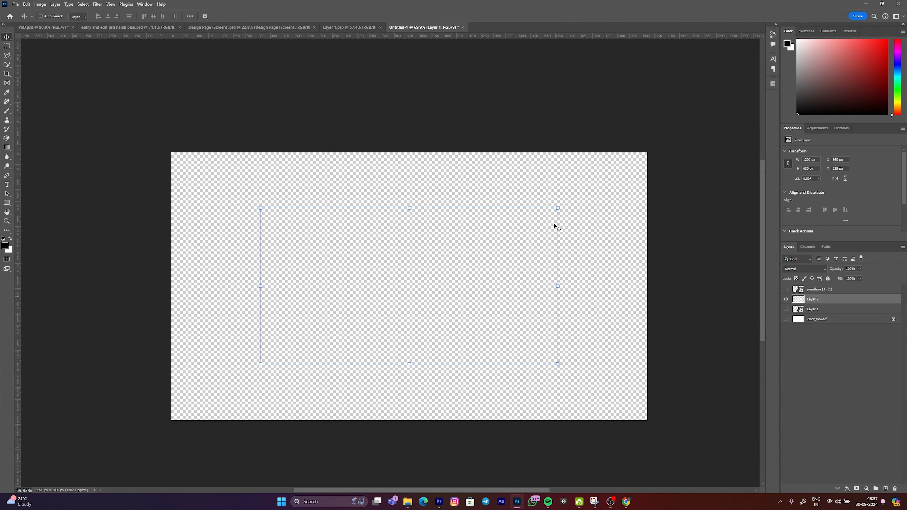
right_click(817, 302)
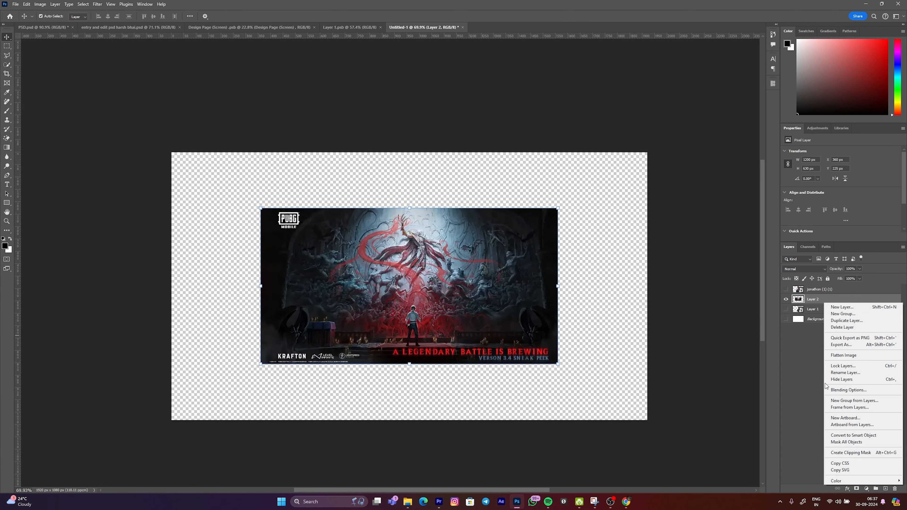
click(843, 435)
Scale the pasted artwork to the full 1920 px canvas width and center it vertically.
drag(333, 263, 244, 319)
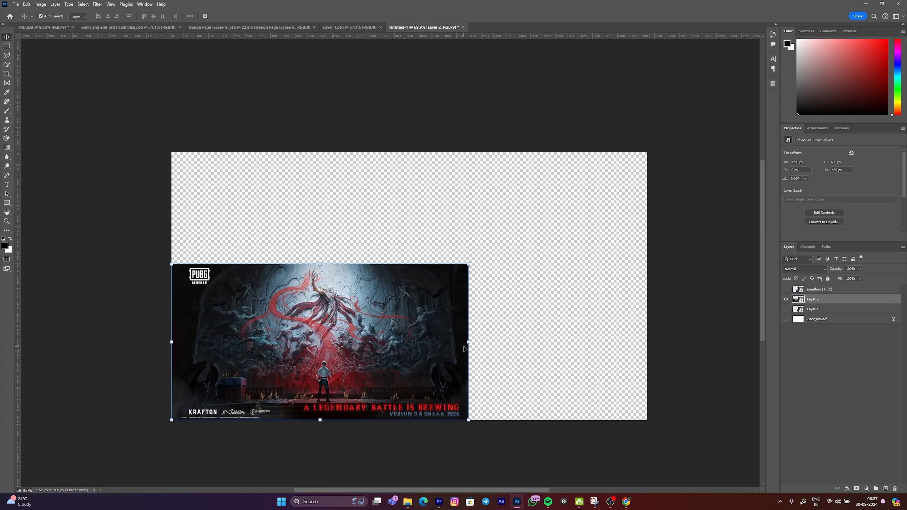
drag(467, 344, 647, 346)
key(Return)
drag(482, 346, 479, 287)
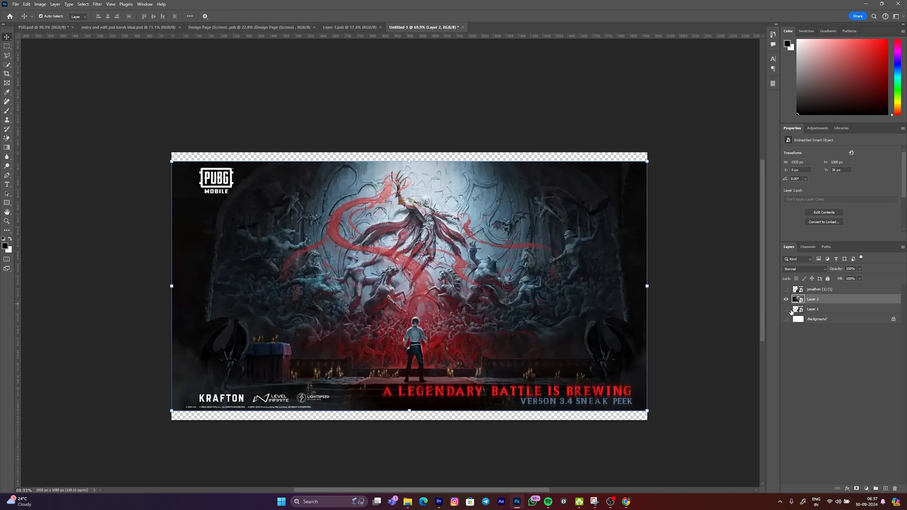
click(793, 310)
click(866, 488)
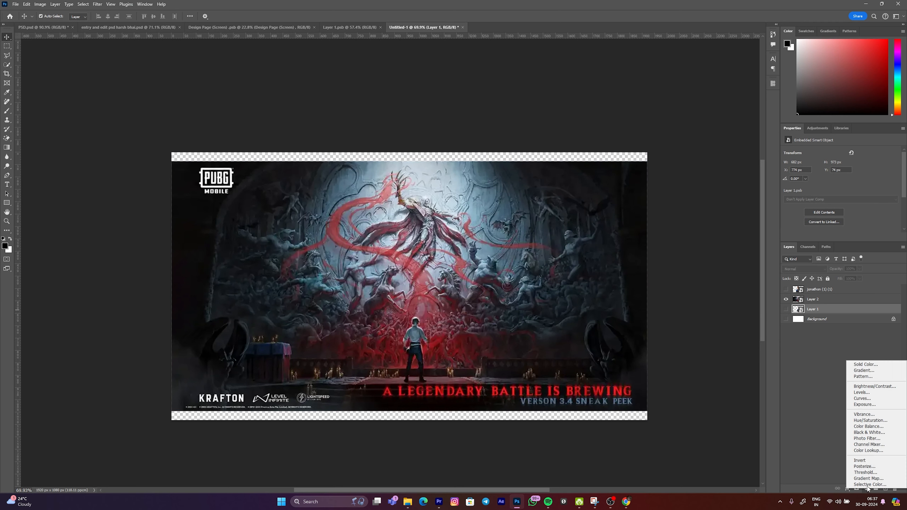
click(871, 365)
click(186, 164)
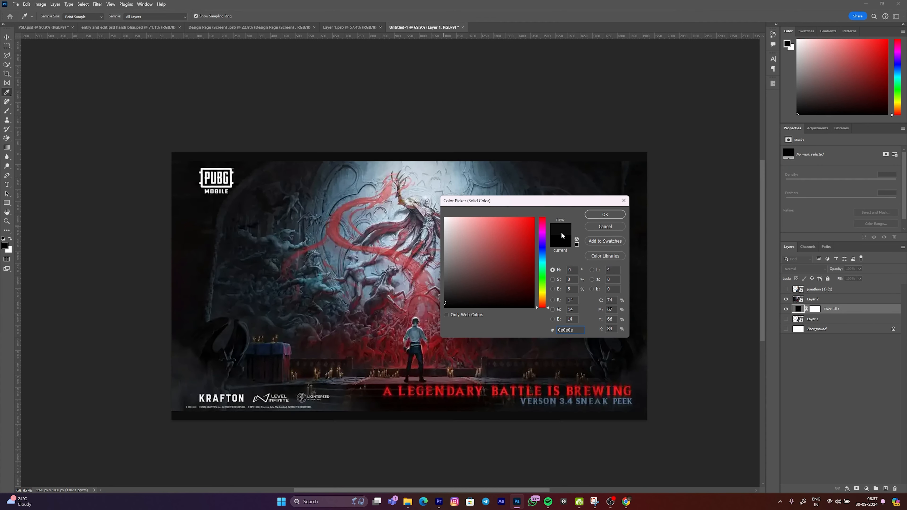
key(Escape)
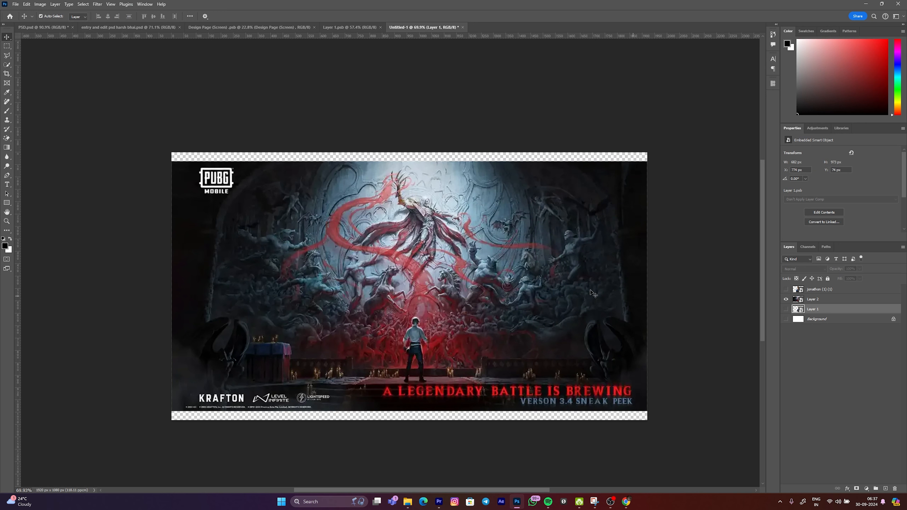
Shrink the Layer 2 artwork to about 1882 × 988 px and shift it slightly up, leaving a transparent border all around.
click(799, 301)
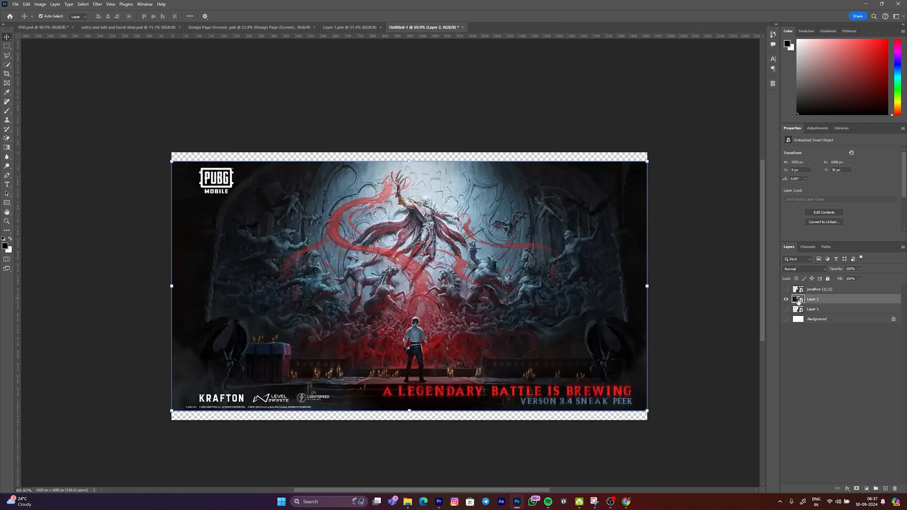
drag(644, 286, 635, 286)
drag(542, 269, 548, 264)
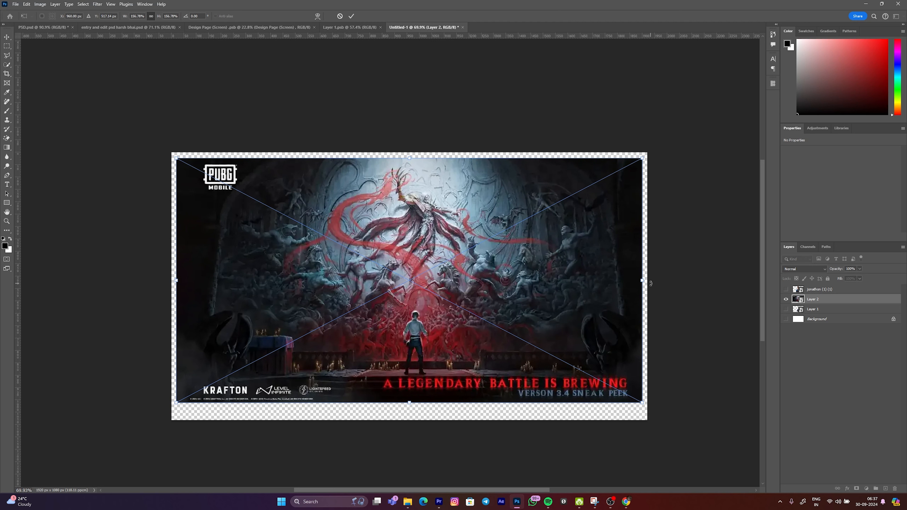
key(Return)
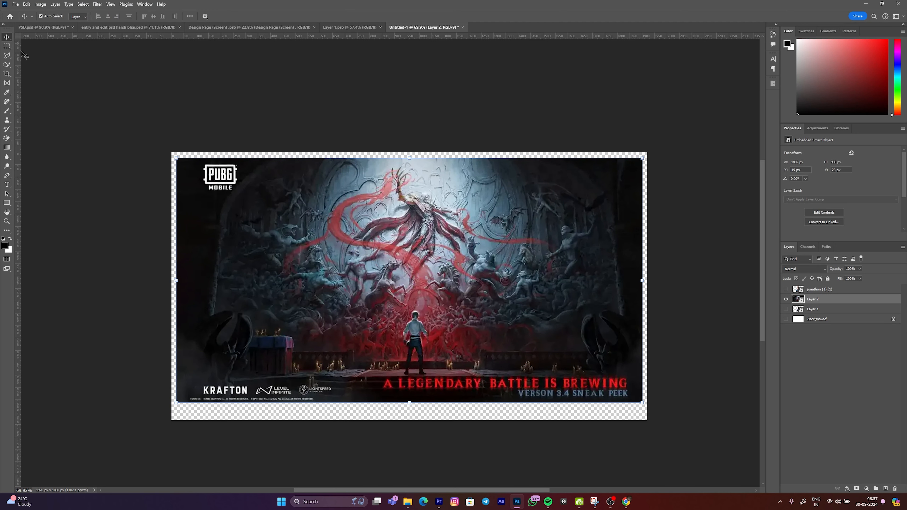
Select the transparent border around the artwork with the Magic Wand and expand the selection by 12 pixels.
click(4, 66)
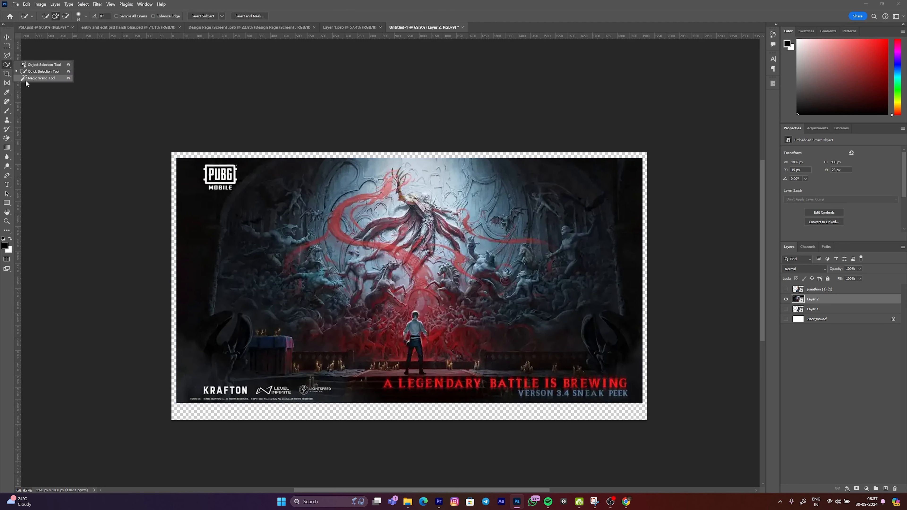
click(39, 78)
click(239, 156)
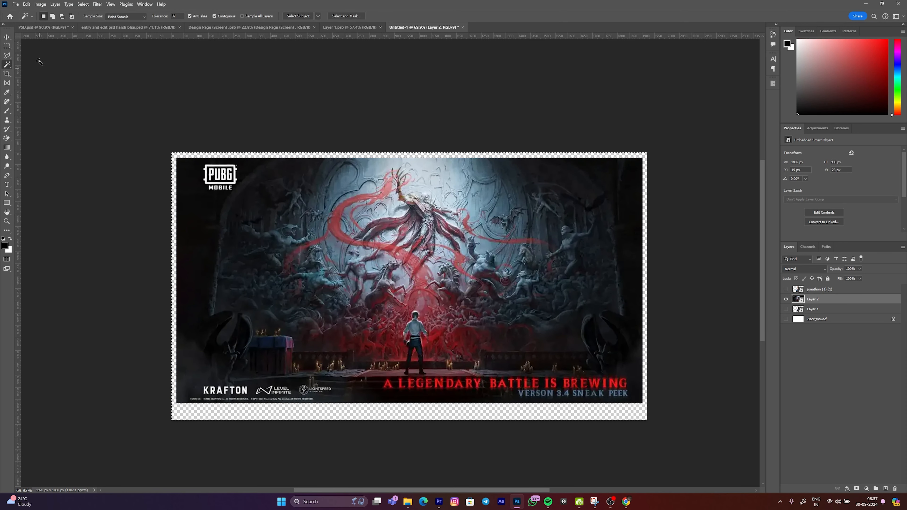
click(97, 4)
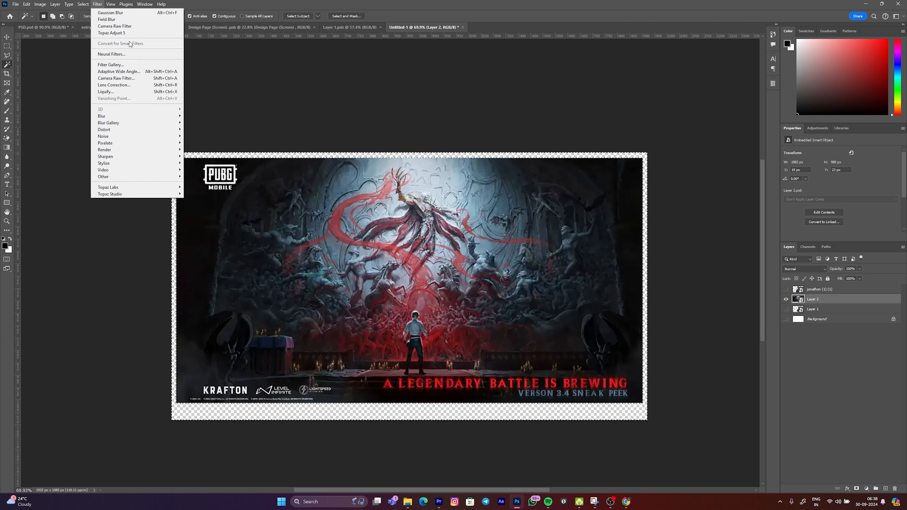
mouse_move(83, 4)
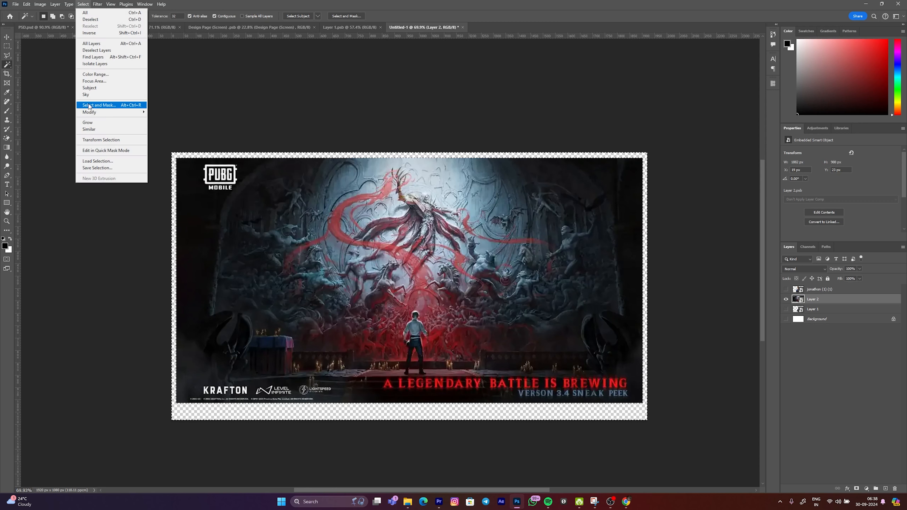
mouse_move(100, 115)
click(163, 124)
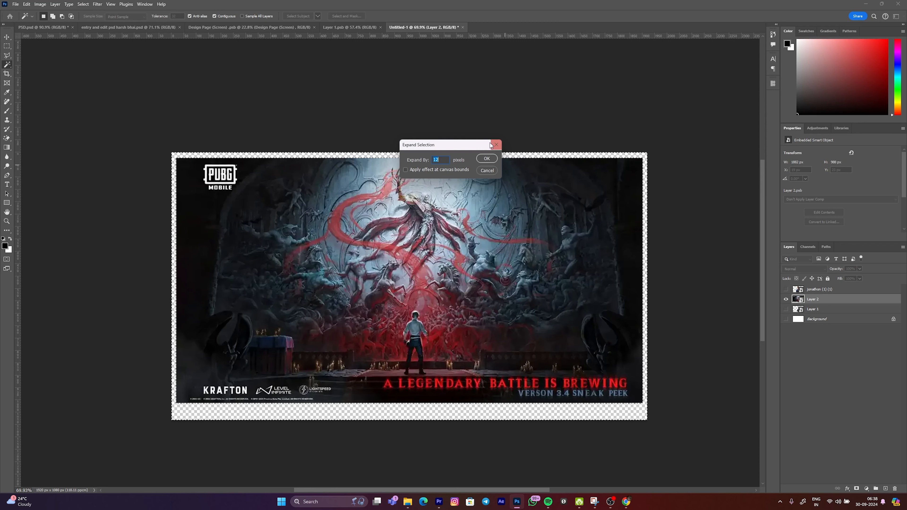
click(483, 161)
right_click(270, 175)
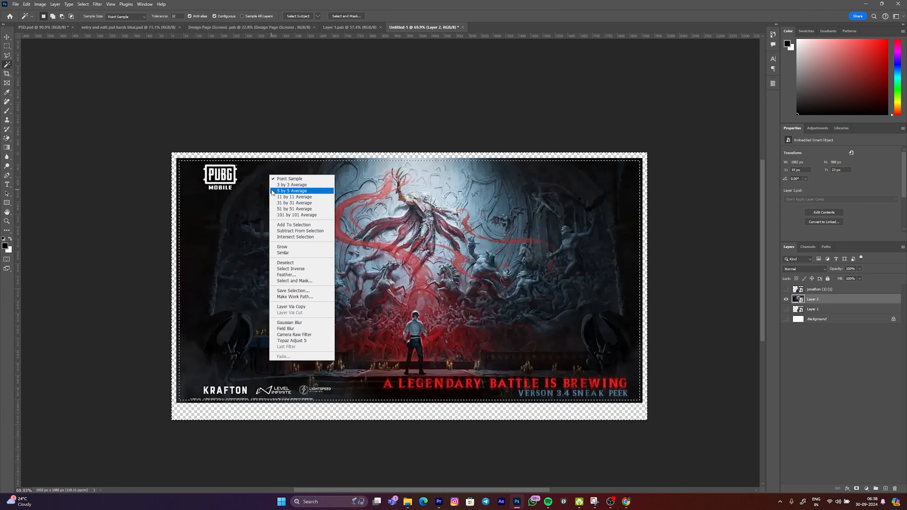
key(Escape)
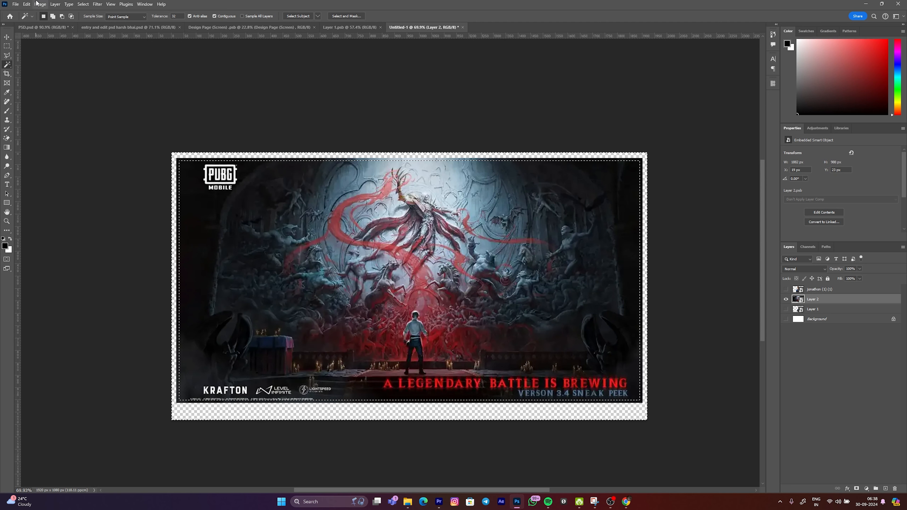
Rasterize the Layer 2 smart object while keeping the border selection.
click(40, 4)
click(40, 4)
click(26, 4)
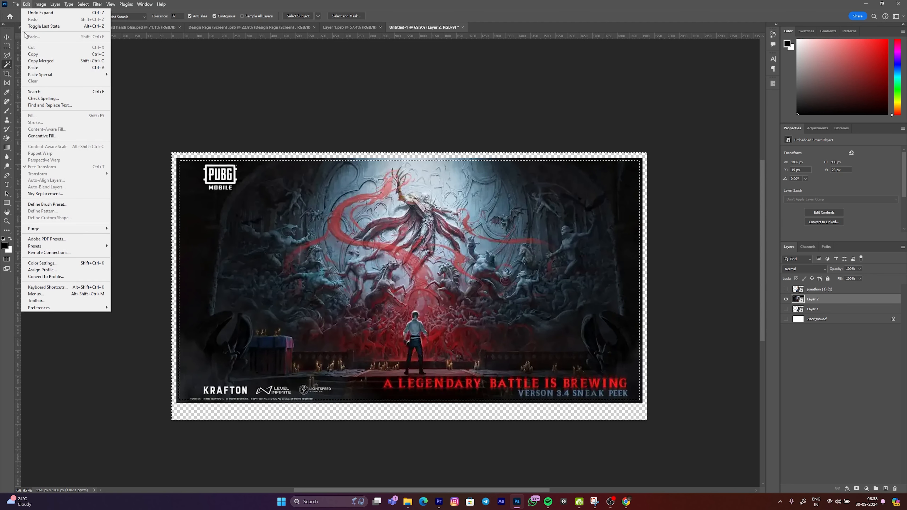
click(812, 298)
right_click(814, 299)
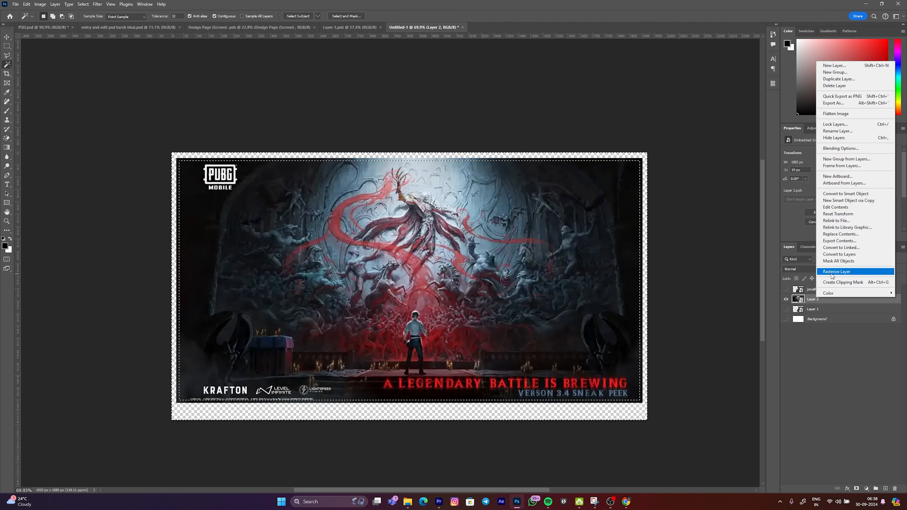
click(831, 274)
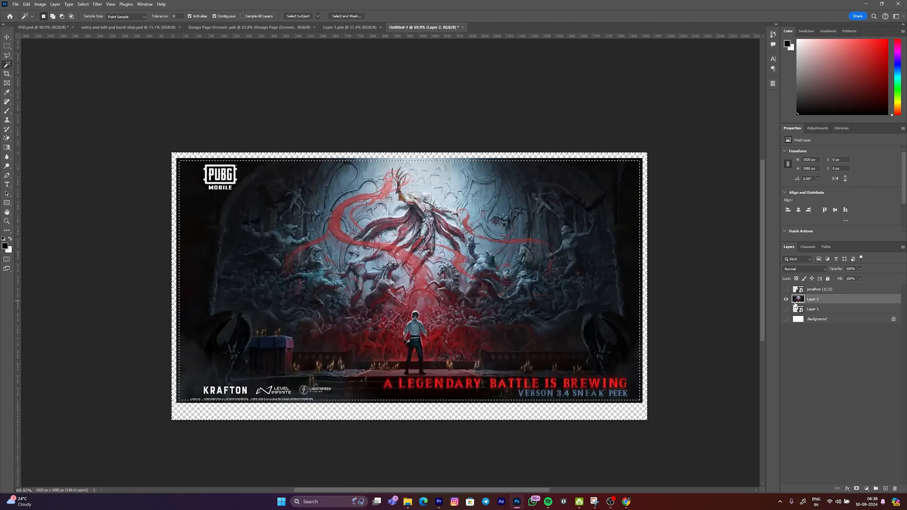
Fill the selected border with Content-Aware Fill using automatic sampling, output to a new layer.
click(36, 4)
mouse_move(27, 4)
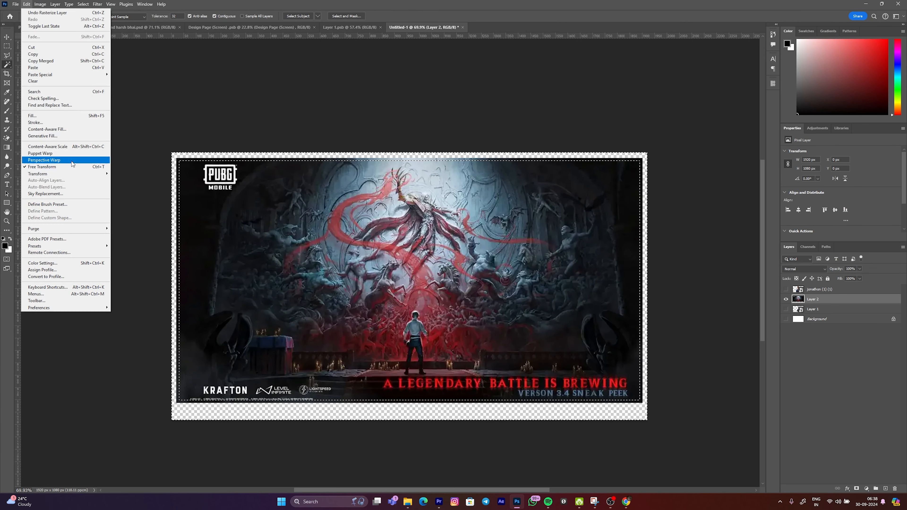
click(47, 129)
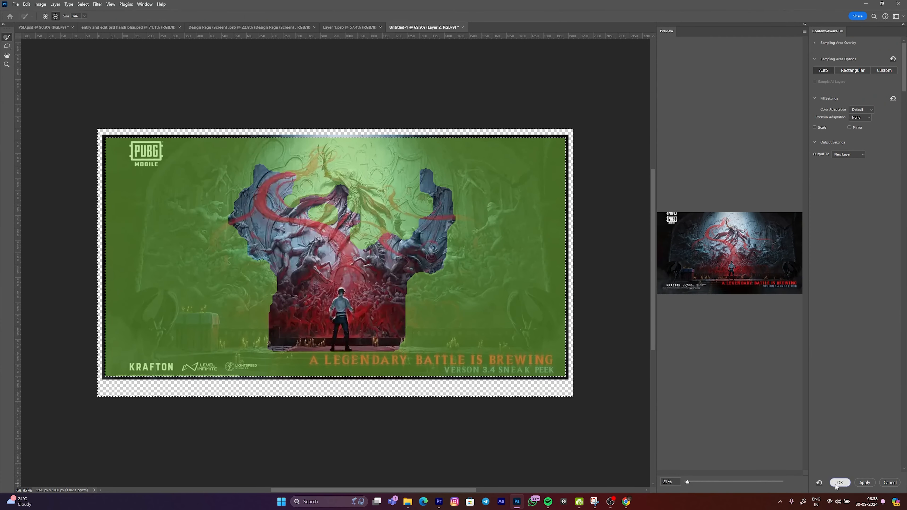
click(837, 483)
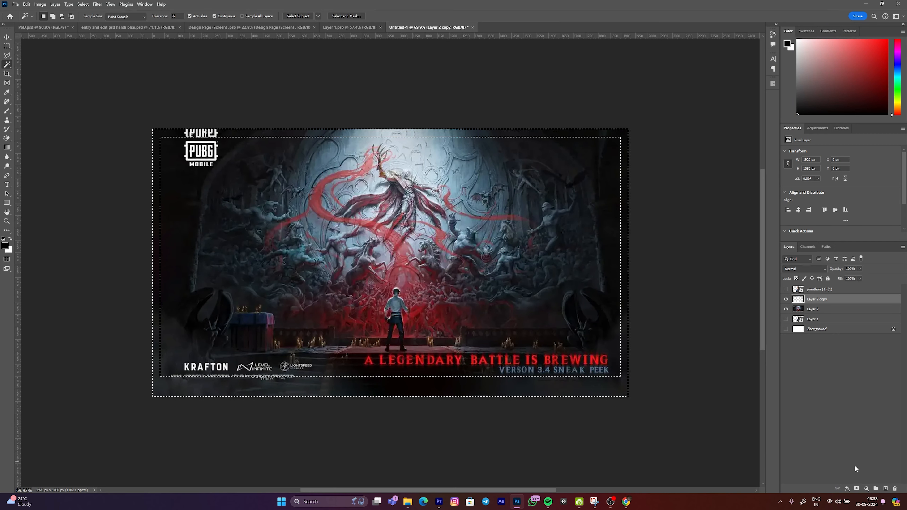
Add a new layer, brush a sampled dark colour over the duplicated PUBG logo at the artwork's upper edge, and clear the selection.
click(886, 488)
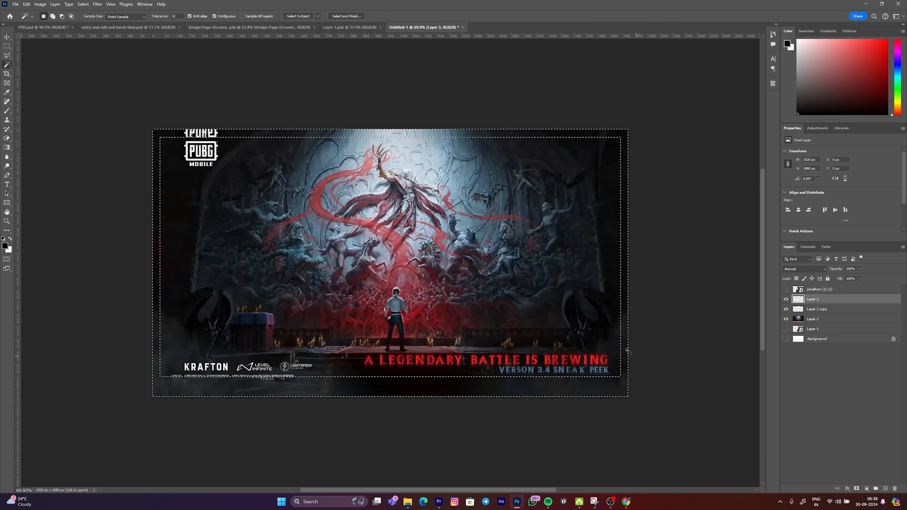
key(b)
drag(172, 149, 213, 179)
scroll(230, 170, up, 8)
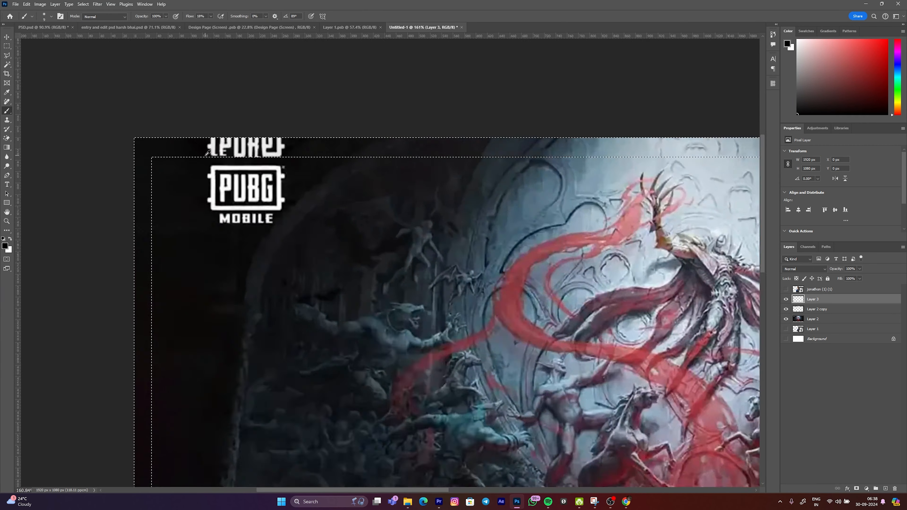
drag(185, 125, 226, 159)
alt+click(242, 174)
scroll(314, 207, up, 5)
mouse_move(290, 176)
mouse_down()
mouse_move(431, 153)
mouse_move(505, 248)
mouse_move(447, 236)
mouse_up()
mouse_move(623, 198)
mouse_down()
mouse_move(605, 215)
mouse_move(330, 234)
mouse_move(368, 221)
mouse_up()
scroll(254, 262, down, 10)
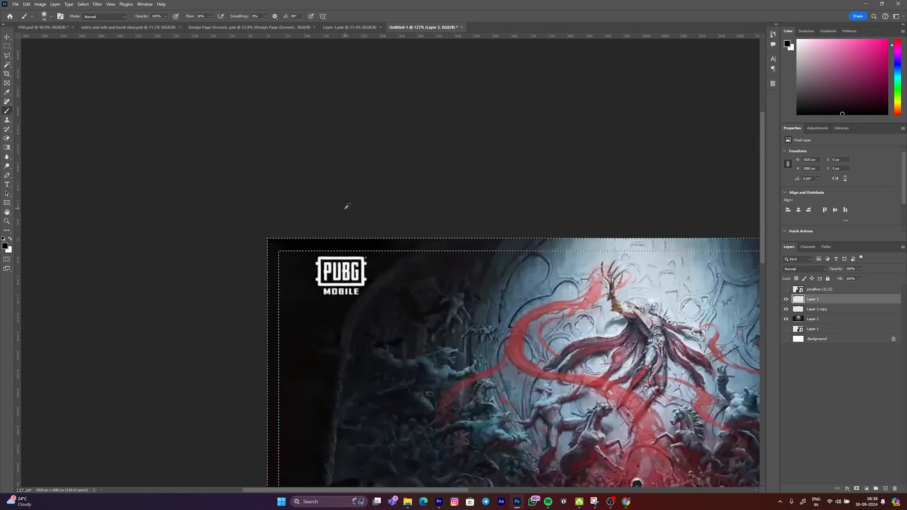
scroll(277, 186, down, 7)
key(v)
click(328, 218)
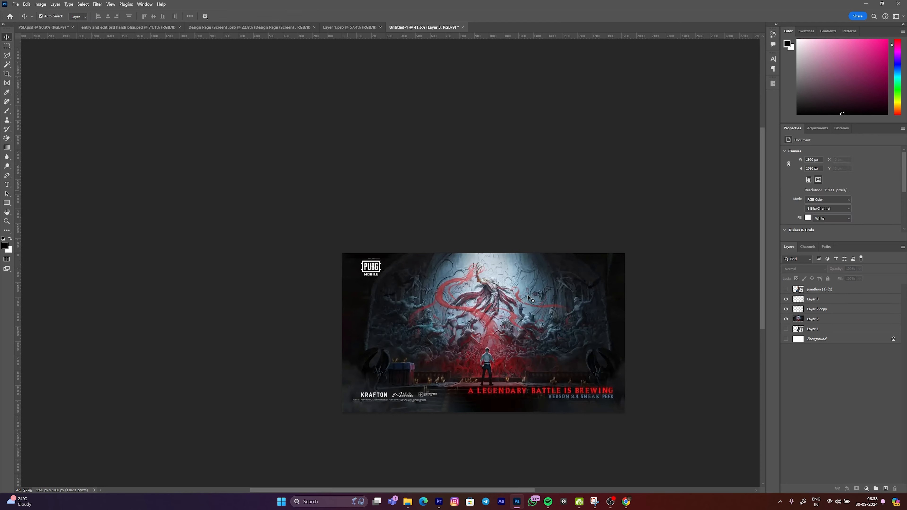
Examine the retouched area above the PUBG Mobile logo up close and in the whole image.
click(556, 314)
scroll(556, 315, up, 3)
click(255, 202)
scroll(254, 204, up, 6)
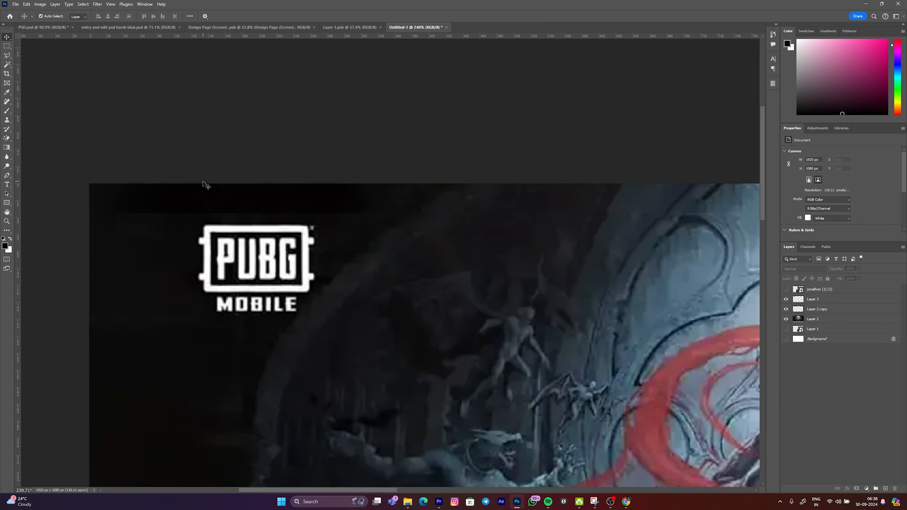
drag(221, 204, 350, 255)
click(309, 250)
scroll(309, 250, up, 3)
scroll(310, 264, down, 6)
click(326, 241)
scroll(326, 242, down, 8)
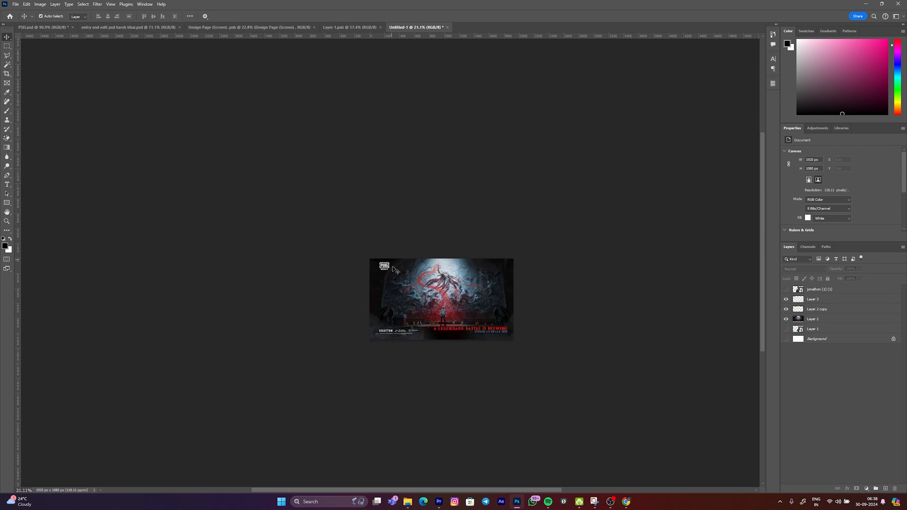
Make the gamer portrait layer visible over the extended background.
click(415, 280)
scroll(443, 321, up, 4)
drag(484, 349, 516, 331)
scroll(543, 365, up, 1)
click(740, 334)
click(785, 289)
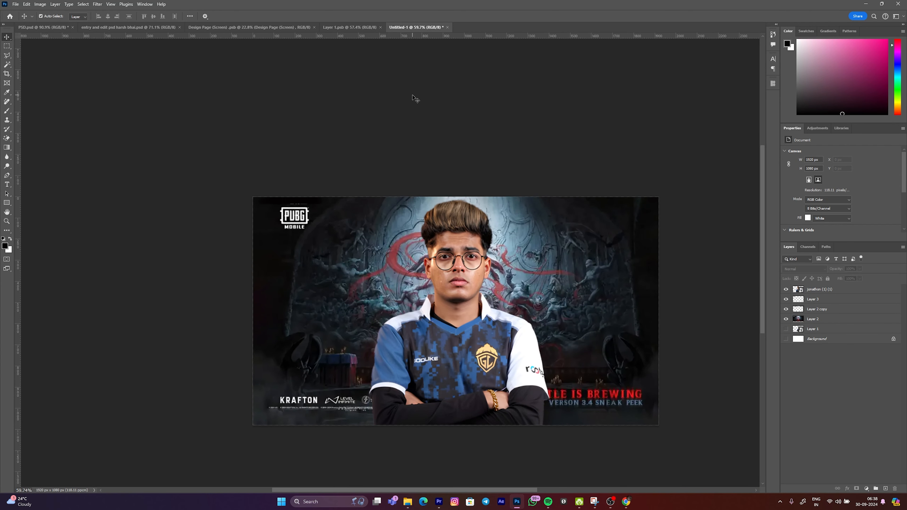
click(474, 289)
click(577, 243)
click(637, 177)
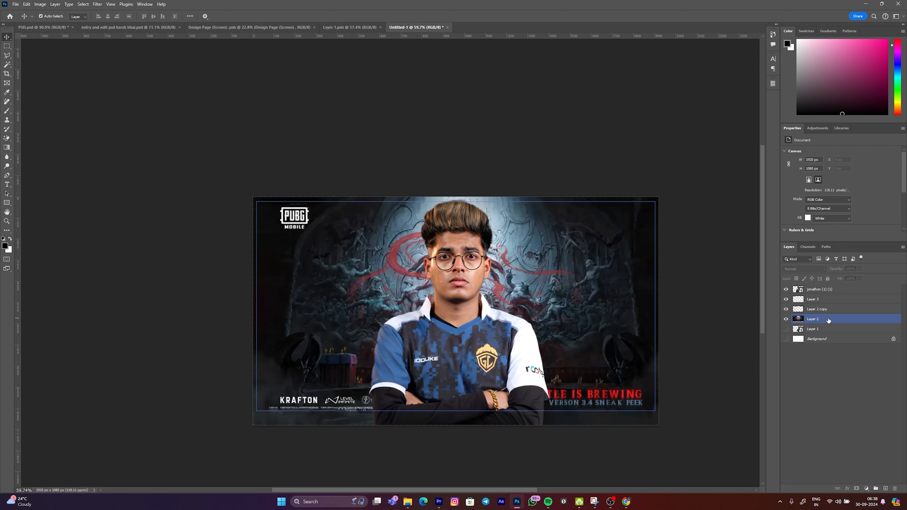
Combine Layer 2 and Layer 2 copy into one smart object.
click(817, 318)
shift+click(817, 308)
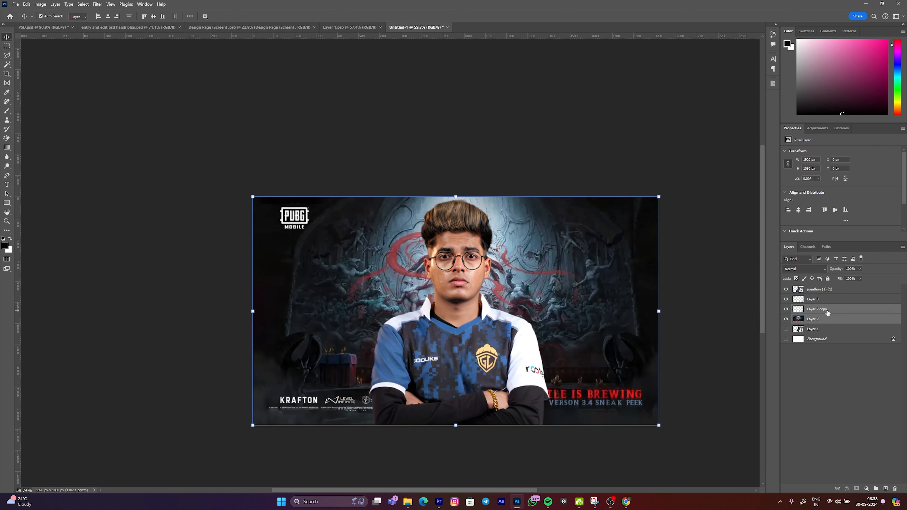
right_click(828, 310)
click(874, 454)
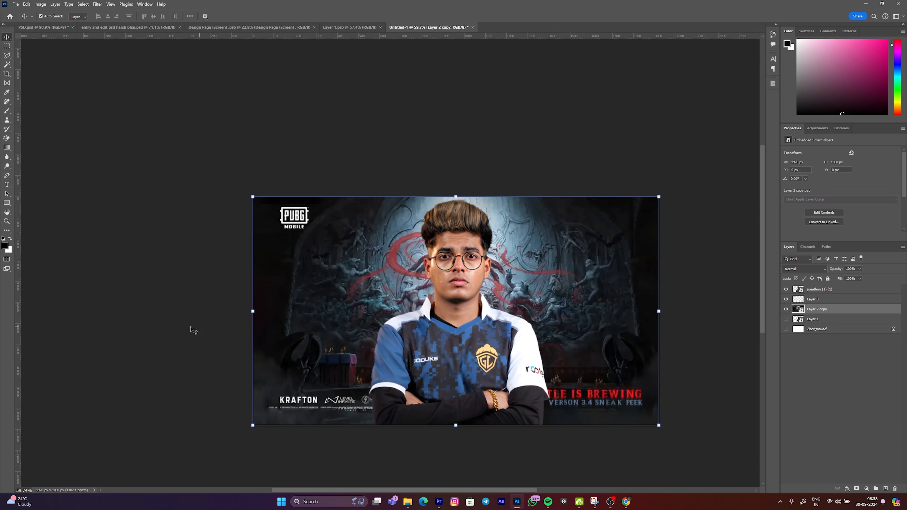
Enlarge the background smart object to about 105.75% and hide Layer 3.
mouse_move(656, 319)
mouse_down()
mouse_move(664, 307)
mouse_move(678, 314)
mouse_move(660, 329)
mouse_move(661, 318)
mouse_up()
key(ctrl+z)
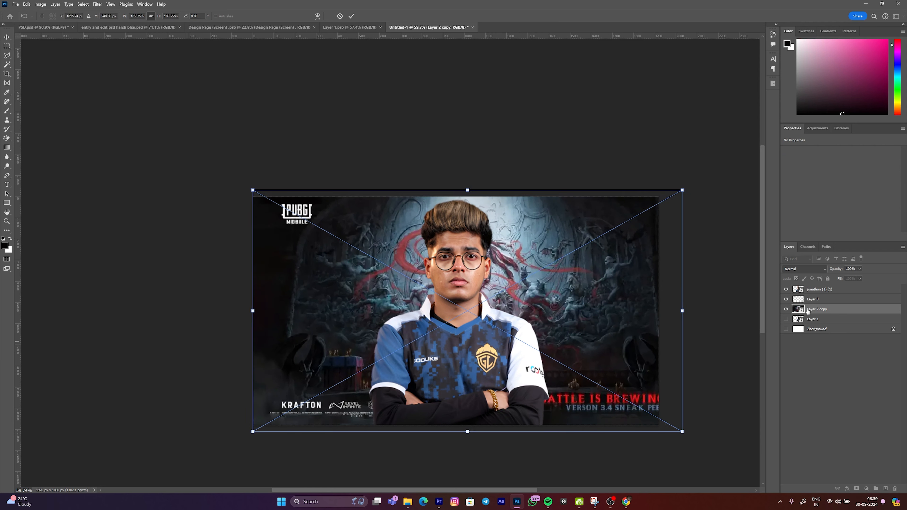
click(785, 298)
key(Return)
Move the background artwork left and up to about X -82 px, leaving only one PUBG Mobile logo within the canvas.
drag(345, 260, 335, 257)
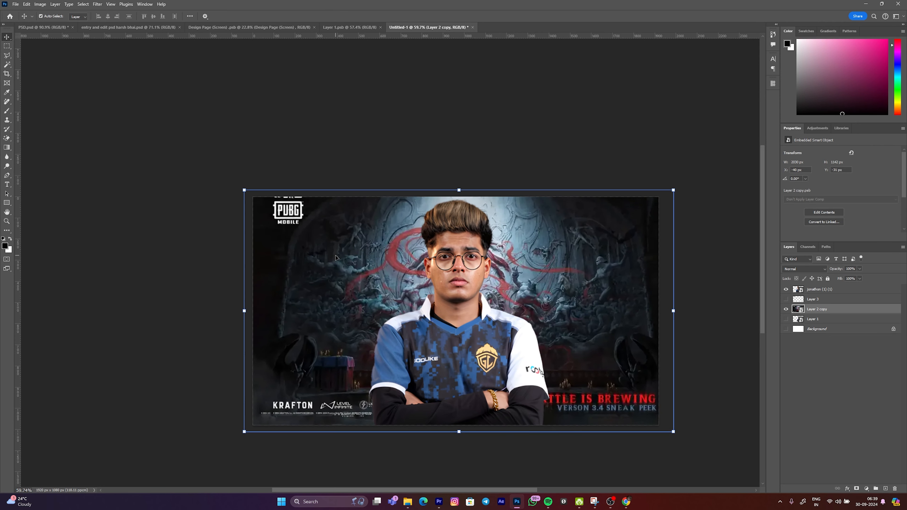
key(Up)
key(Up)
key(Up)
key(Up)
key(Up)
key(Up)
key(Up)
key(Up)
key(Up)
key(Up)
key(Up)
key(Up)
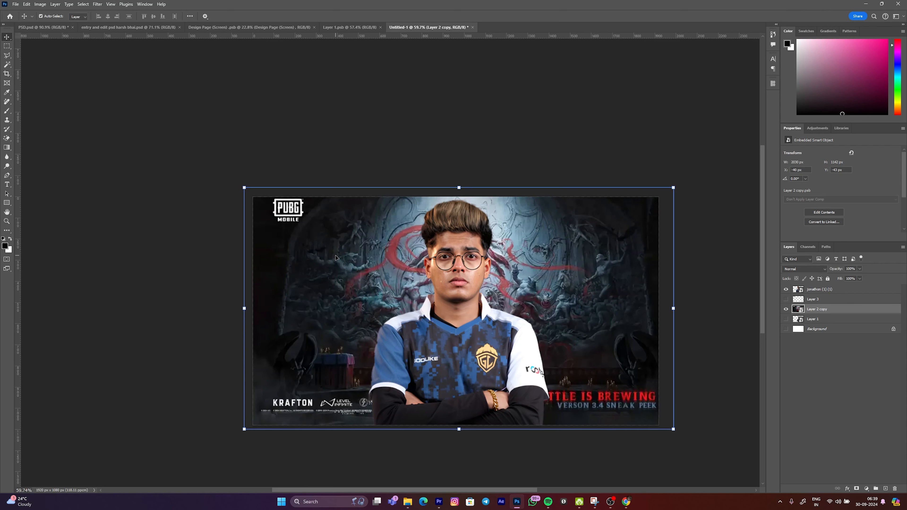
key(shift+Left)
key(shift+Left)
key(shift+Left)
key(shift+Left)
key(Left)
key(Left)
key(shift+Down)
key(shift+Up)
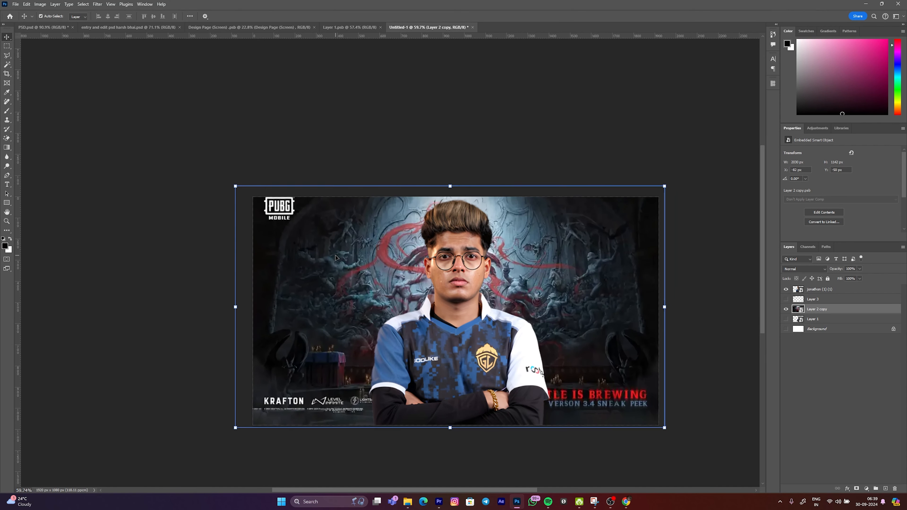
key(Up)
key(Up)
key(Up)
key(Up)
key(Up)
Enlarge the gamer portrait and reposition it centrally, with the hair just inside the canvas's upper edge and the folded arms cropped off.
drag(463, 284, 453, 284)
drag(540, 325, 593, 325)
drag(549, 301, 524, 334)
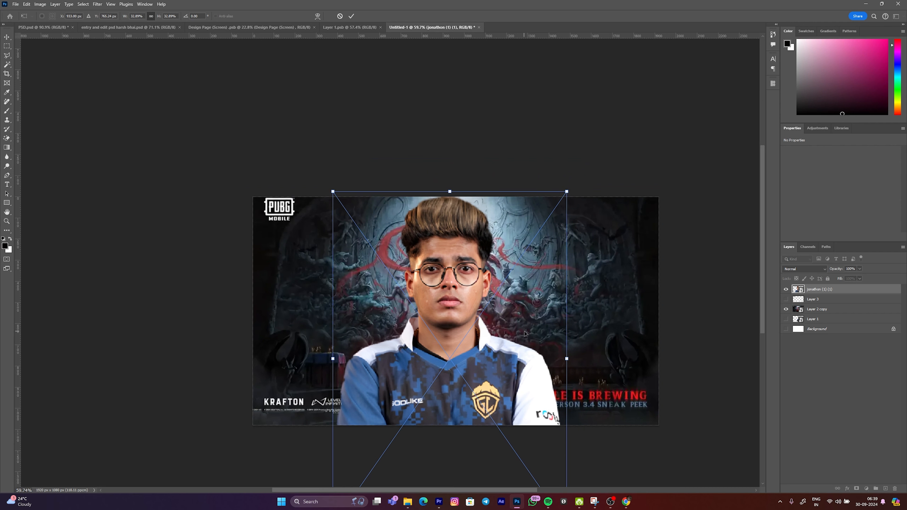
click(799, 292)
drag(450, 192, 449, 237)
drag(459, 278, 456, 246)
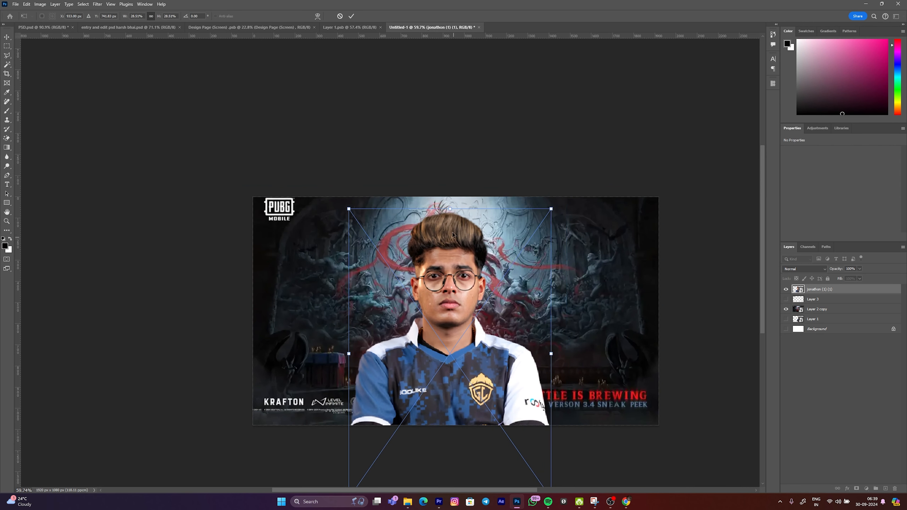
mouse_move(450, 208)
mouse_down()
mouse_move(449, 183)
mouse_move(451, 211)
mouse_up()
click(799, 299)
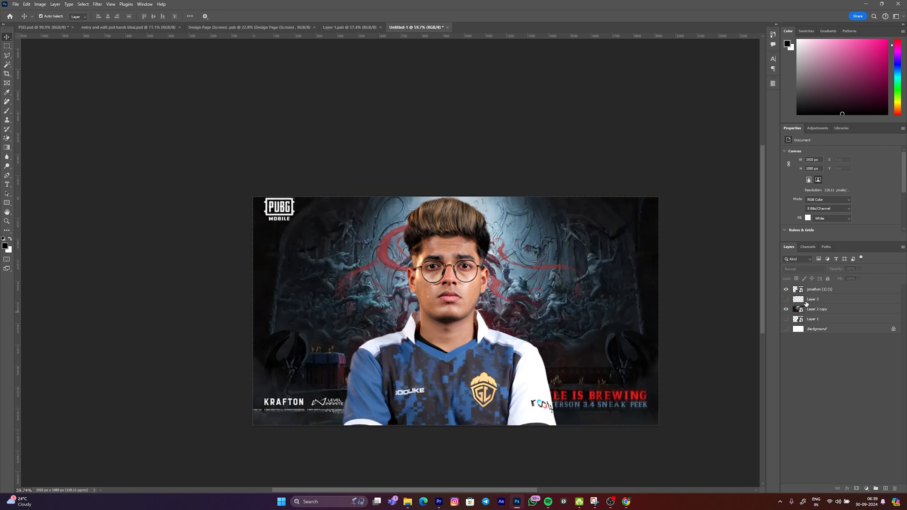
Switch to Chrome, open Freepik in a new tab, and filter the photos to premium and AI-generated only.
click(626, 501)
click(526, 6)
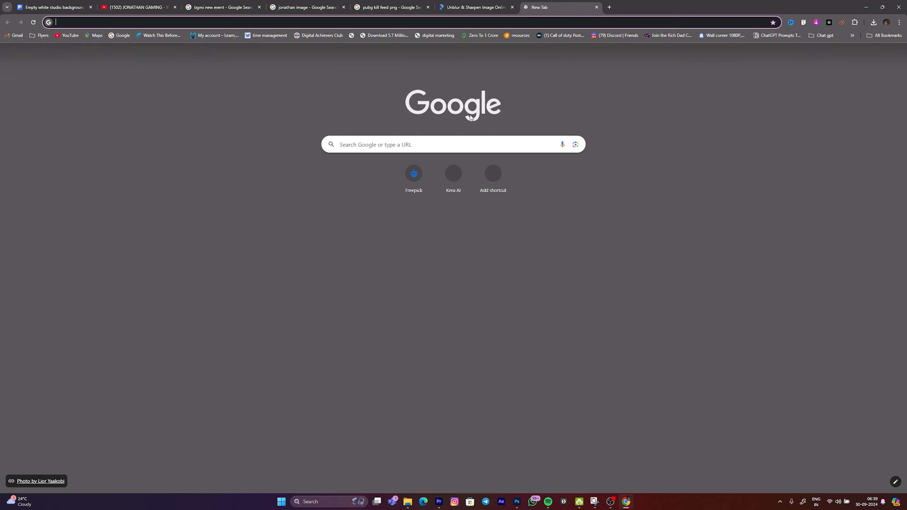
click(406, 179)
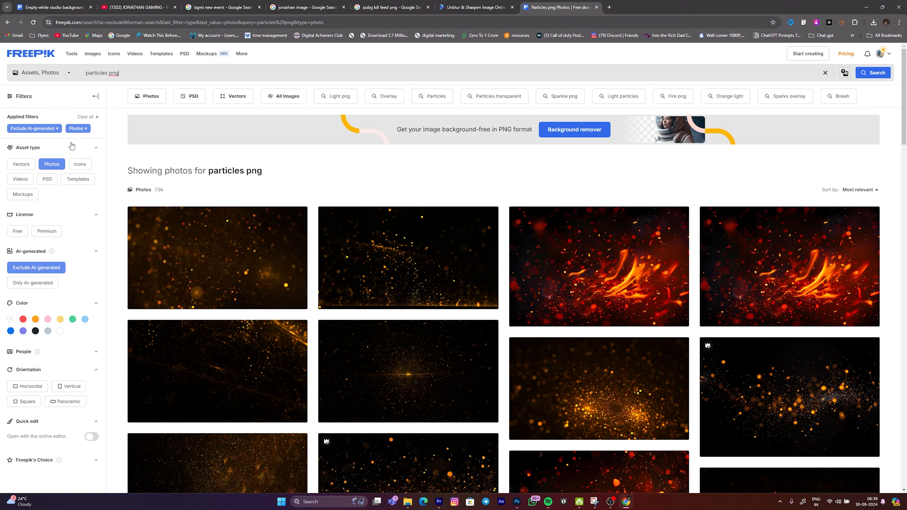
click(40, 289)
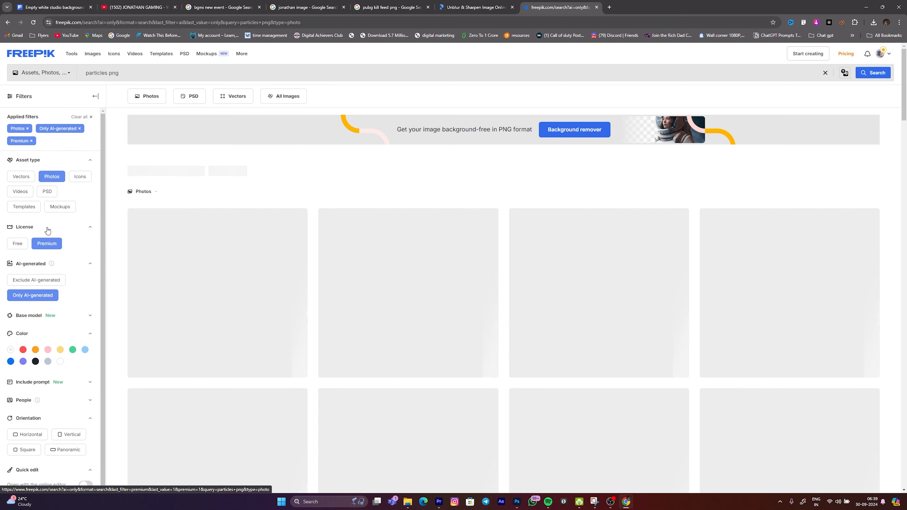
Search Freepik for "horror bloody dracula" and look through the photos.
triple_click(168, 73)
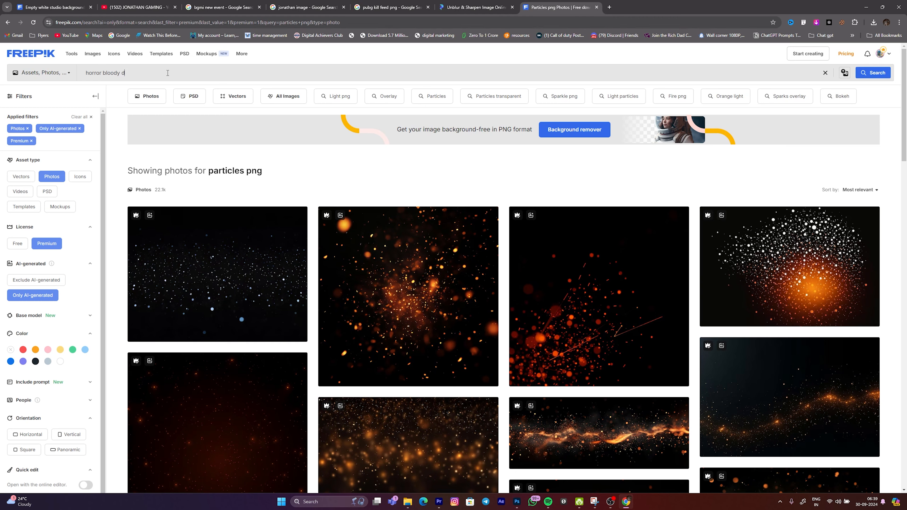
text(horror bloody dracula)
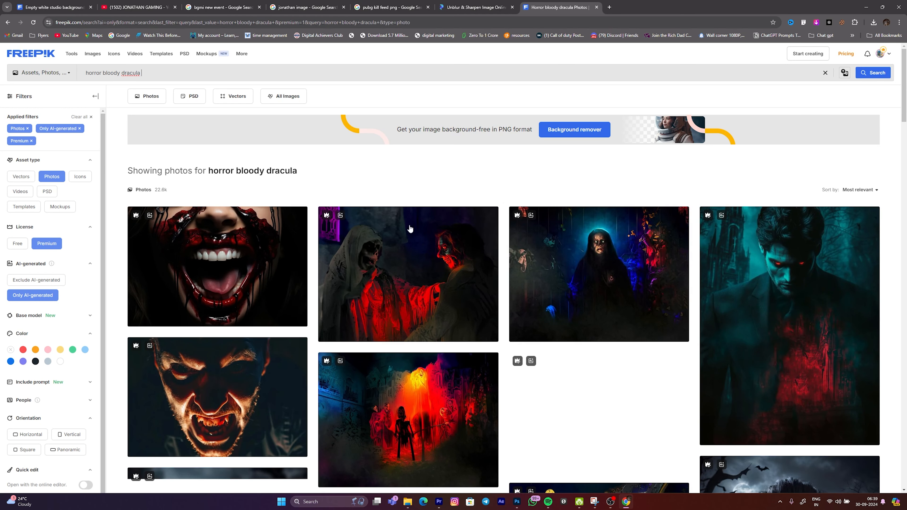
scroll(435, 150, down, 5)
scroll(262, 134, up, 1)
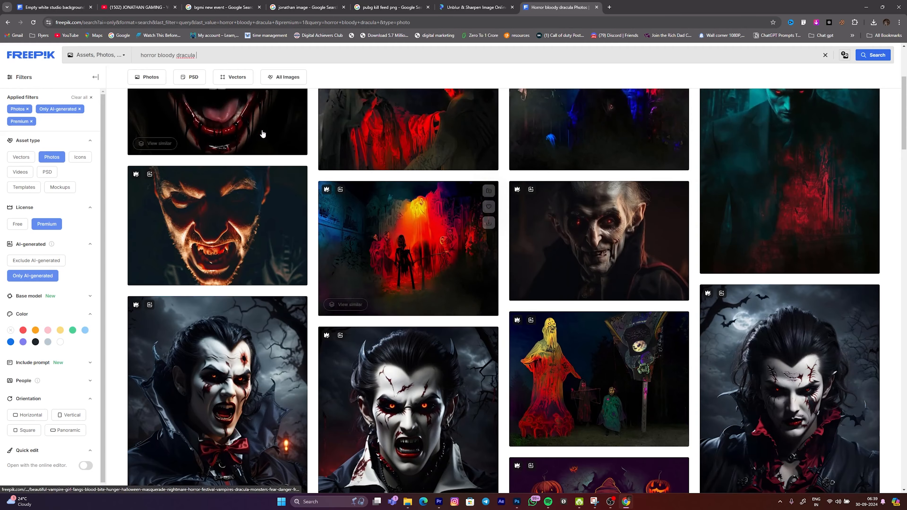
scroll(262, 134, up, 3)
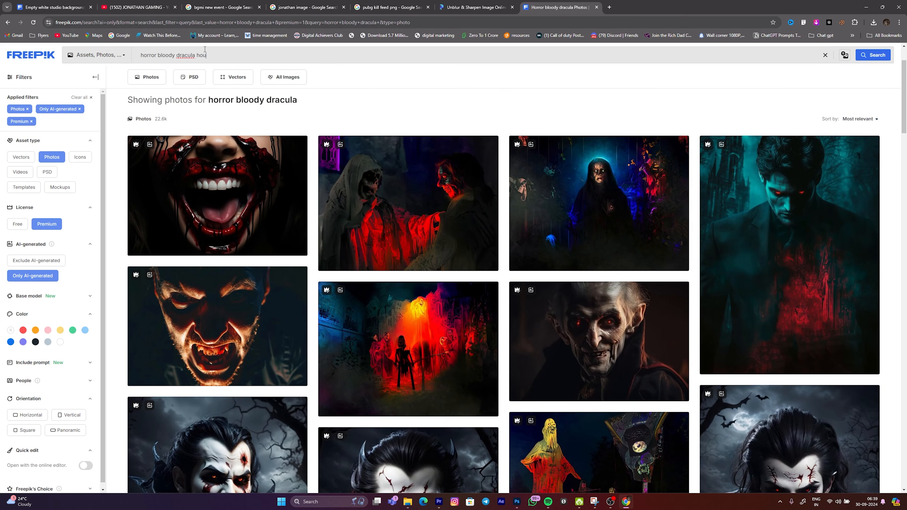
Extend the search to "horror bloody dracula house", refined further to "horror bloody dracula house prespective real".
text(se)
key(Return)
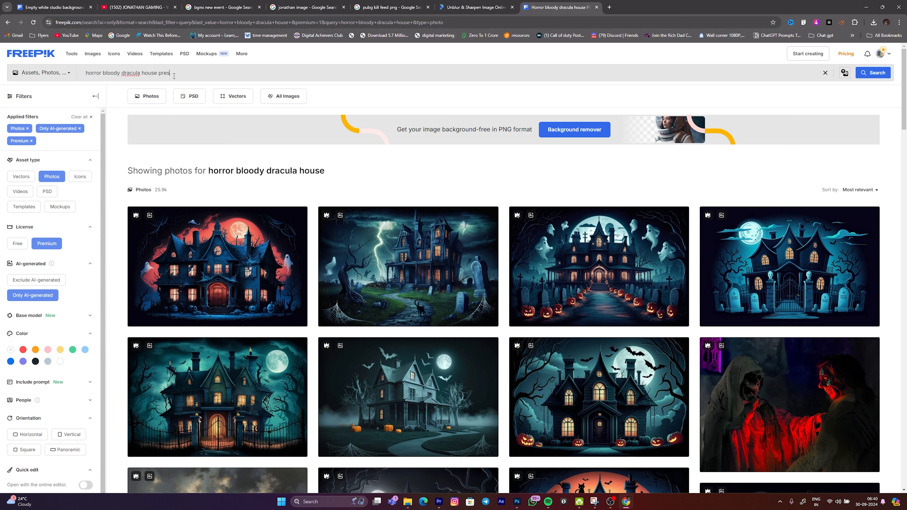
text(al)
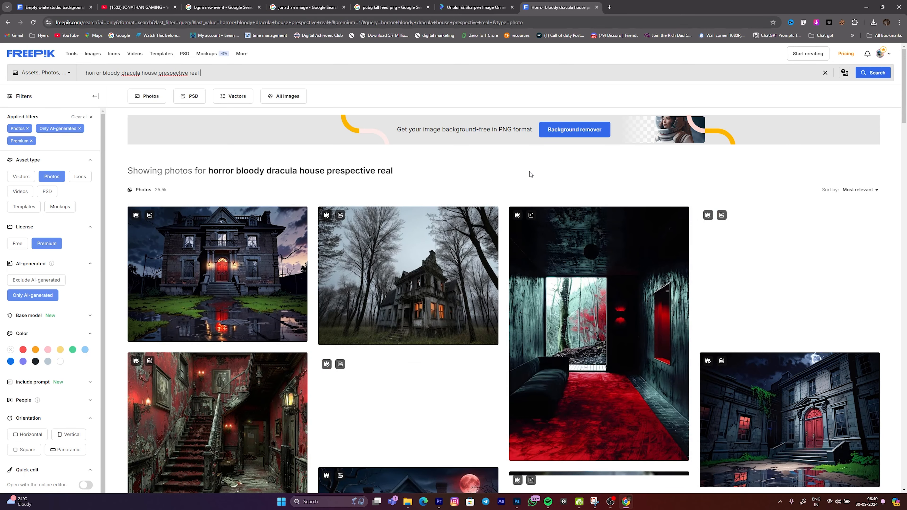
Download the red-lit house in misty woods, saving it to Downloads as the JPEG house-woods-with-smoke-coming-out-it.
scroll(536, 172, down, 6)
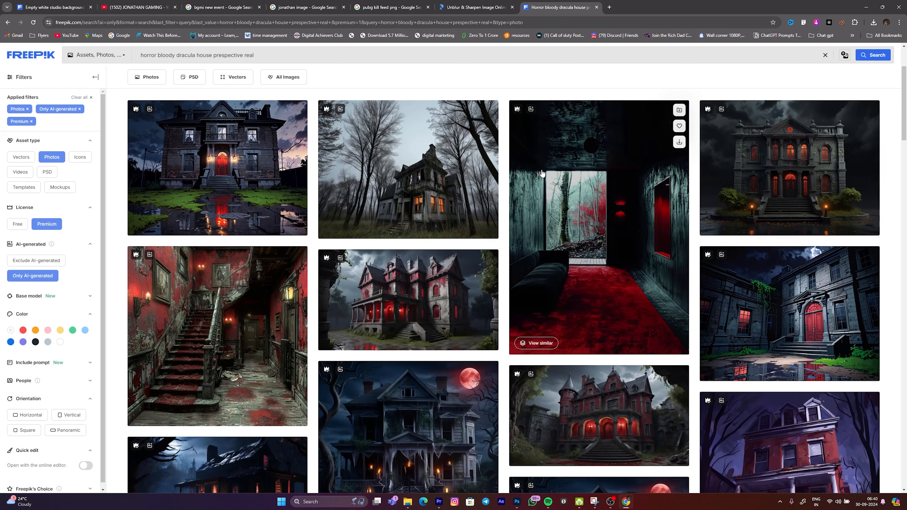
scroll(543, 186, down, 1)
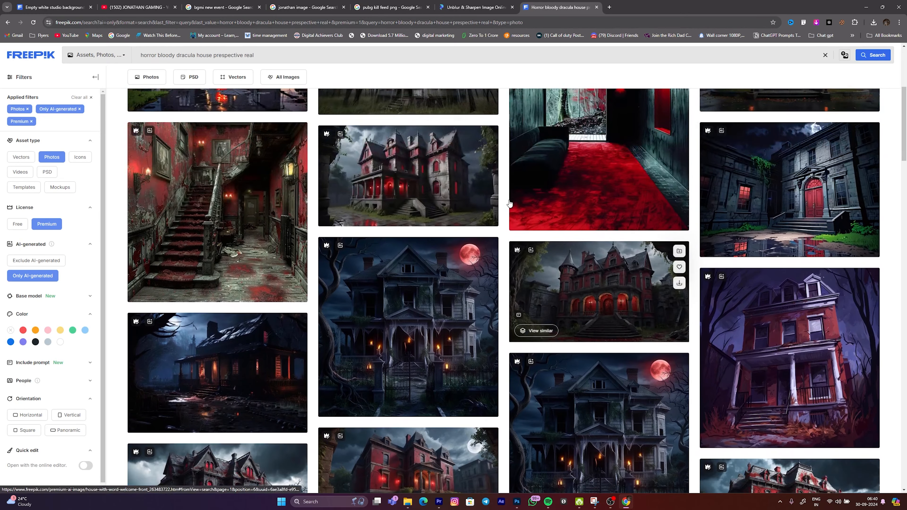
scroll(494, 226, down, 10)
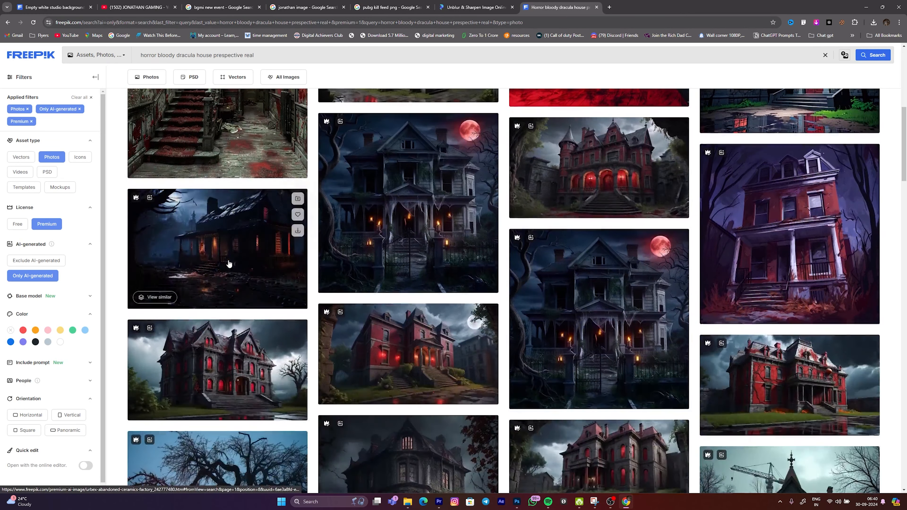
scroll(510, 328, down, 6)
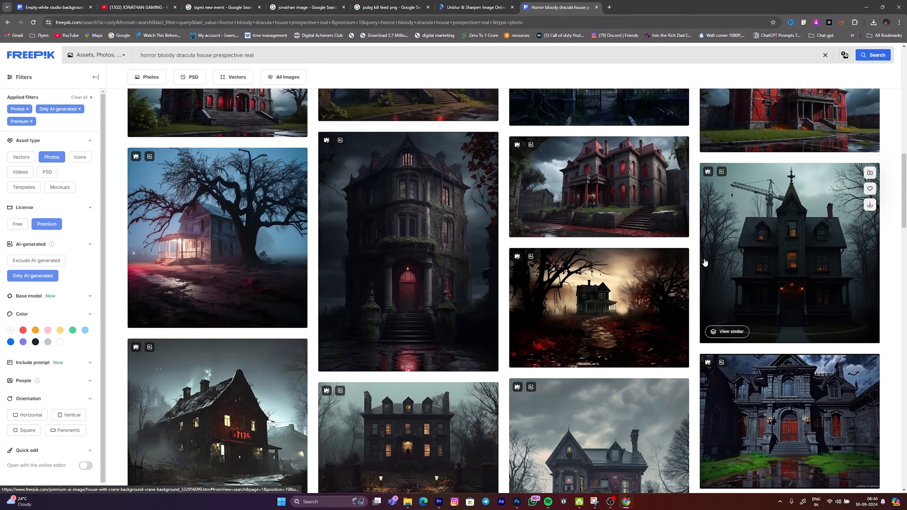
scroll(832, 278, down, 7)
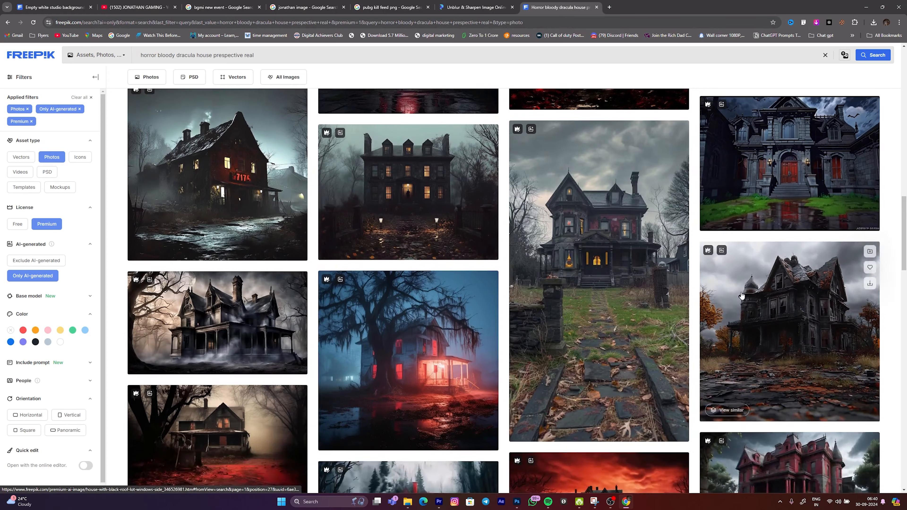
scroll(736, 287, down, 5)
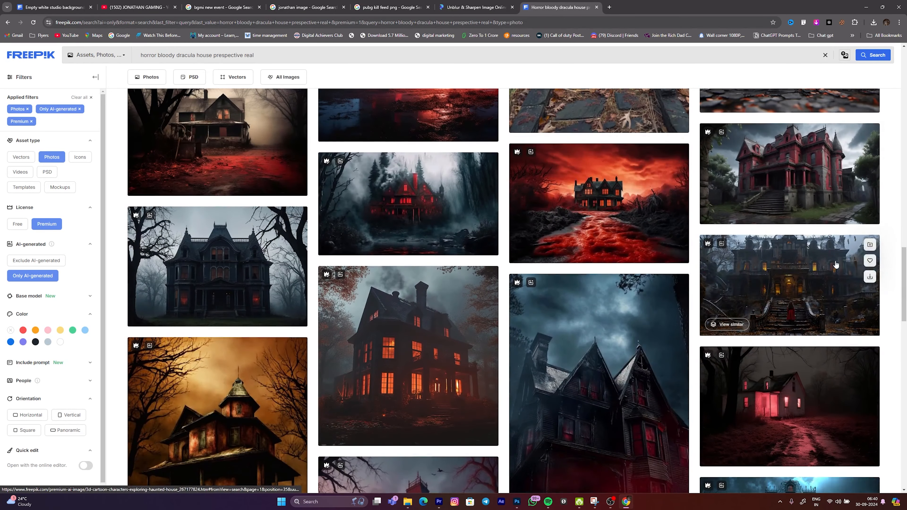
click(381, 193)
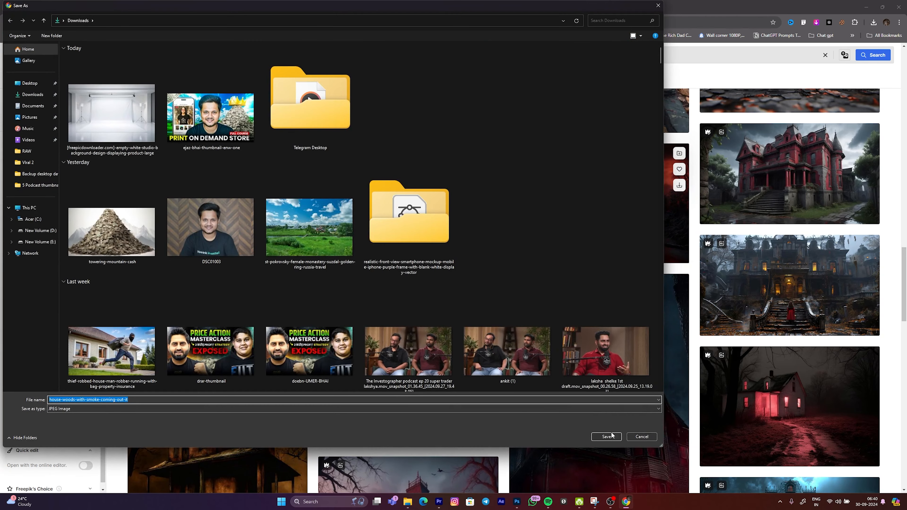
click(606, 436)
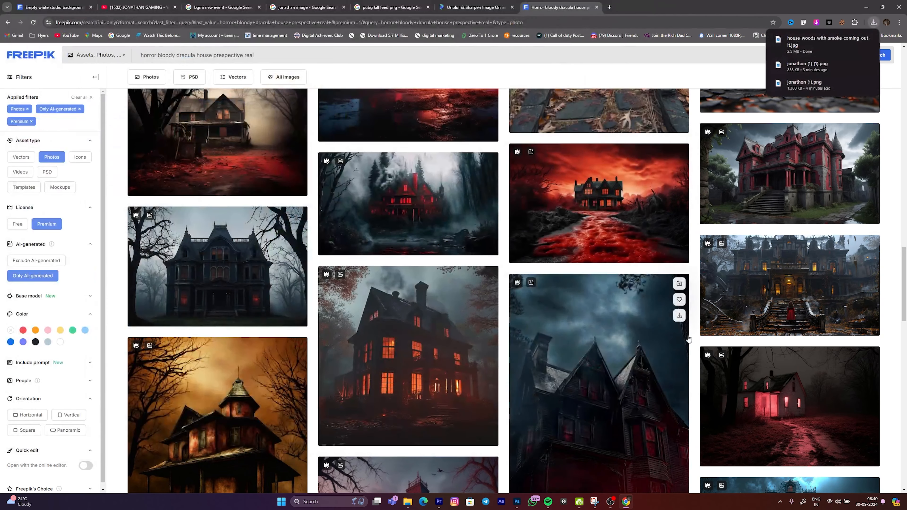
Look through the remaining horror house photos and the second page of results.
scroll(692, 341, down, 10)
scroll(710, 337, down, 10)
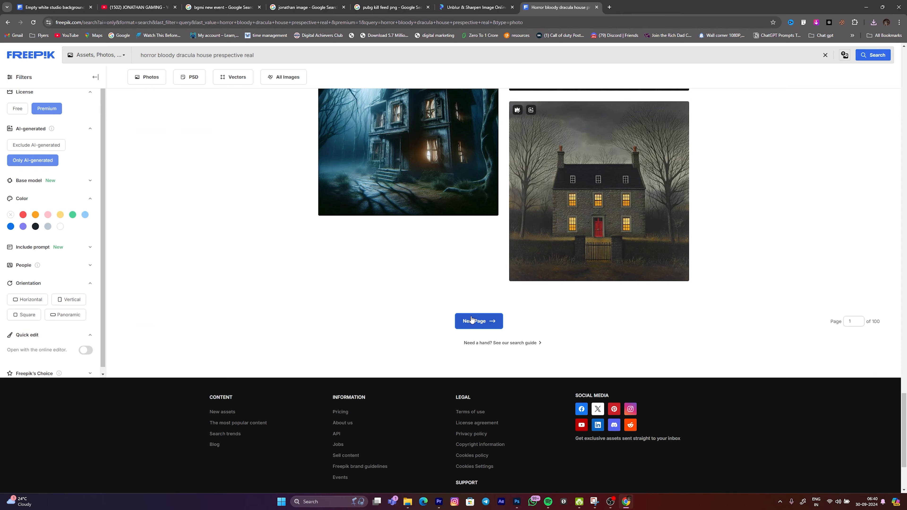
click(467, 322)
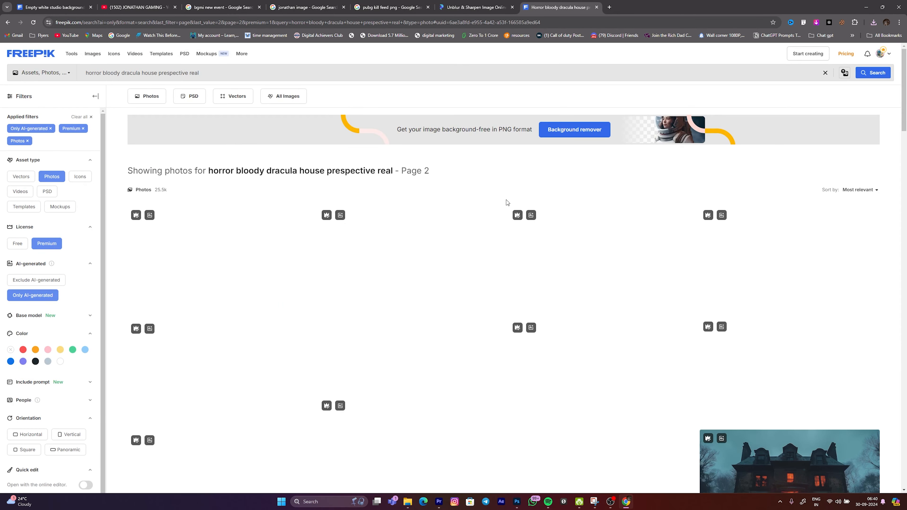
scroll(585, 255, down, 4)
scroll(247, 133, up, 4)
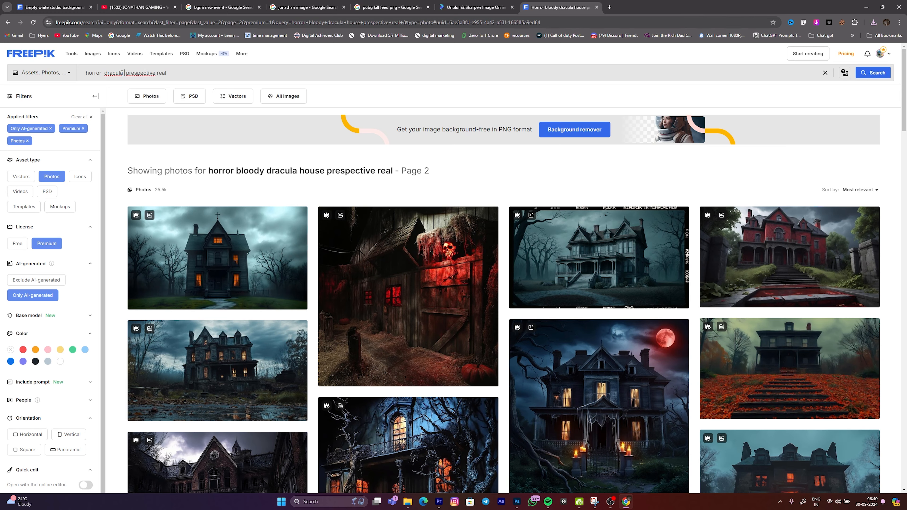
Shorten the Freepik search to "horror dracula prespective real", then to "horror dracula prespective".
key(Return)
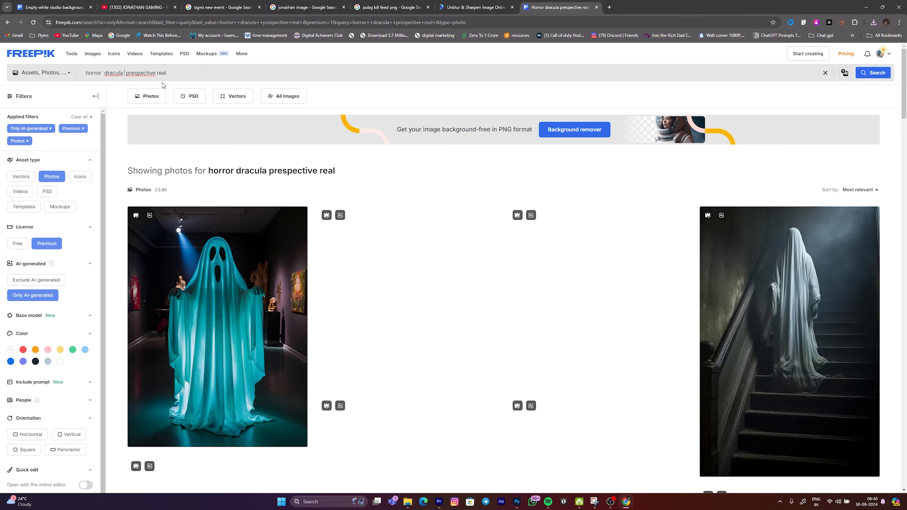
drag(158, 73, 209, 67)
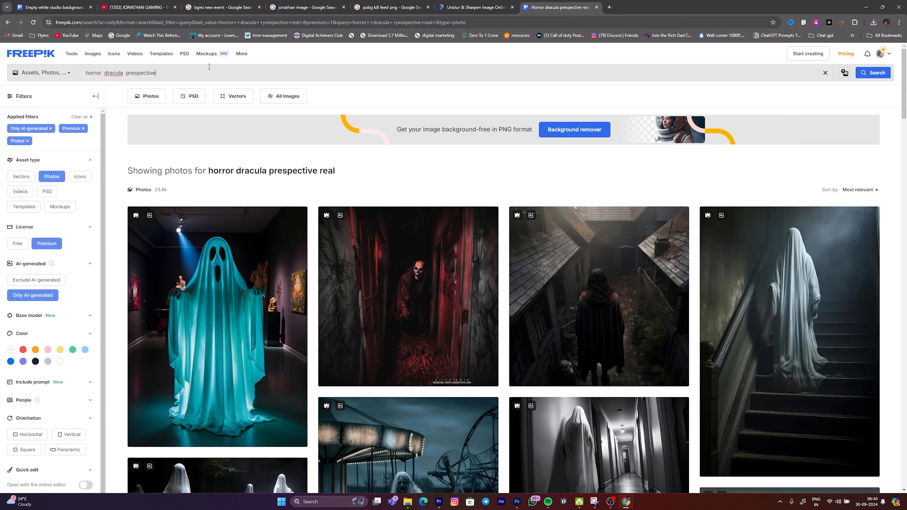
key(Return)
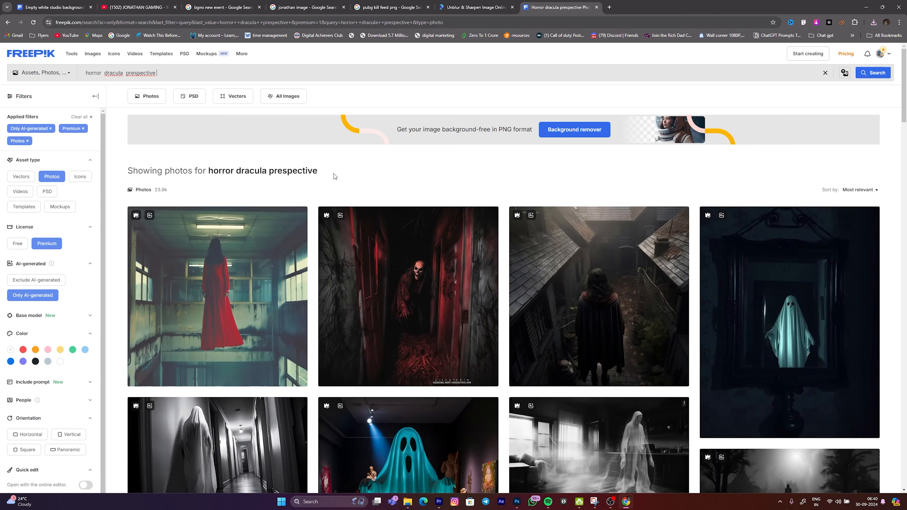
Download the photo of the skull-faced ghost between red doors, saving it as evil-ghost-house-scariest-ghost-halloween-night.
scroll(494, 198, down, 3)
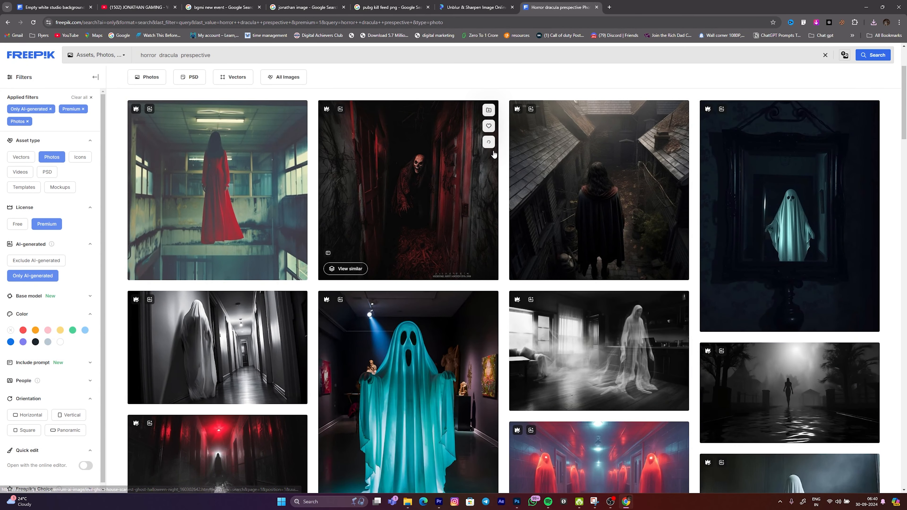
scroll(490, 149, down, 10)
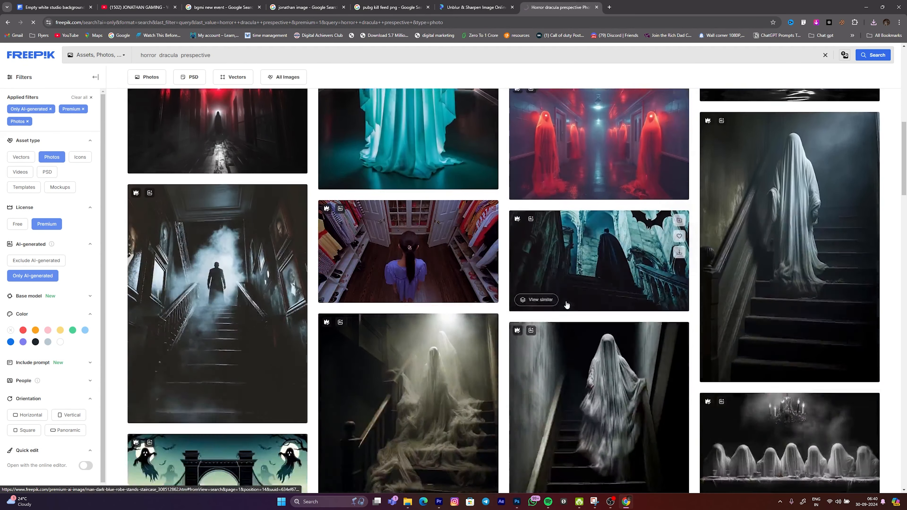
scroll(567, 304, down, 4)
click(607, 437)
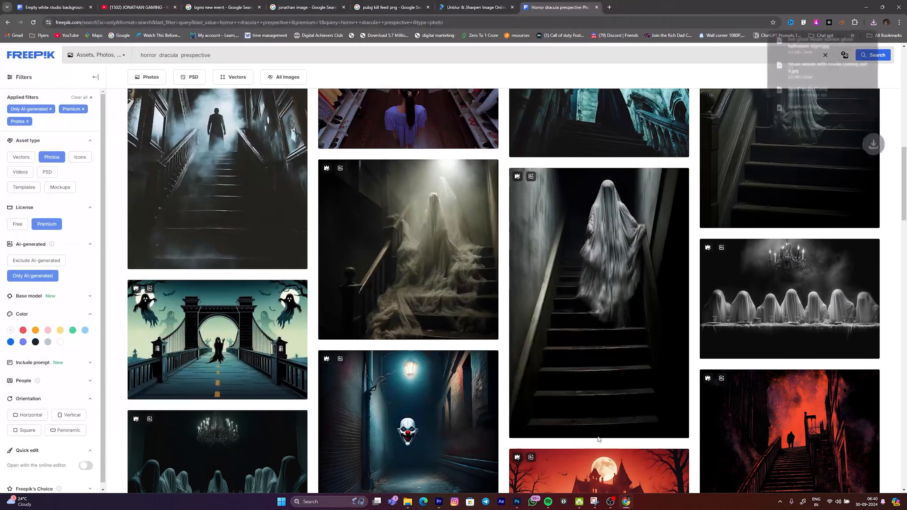
Find the dark lantern-lit skeleton alley photo and download it as the JPEG frightful-halloween-lighting-with-flickering-candles-lanterns.
scroll(503, 301, down, 5)
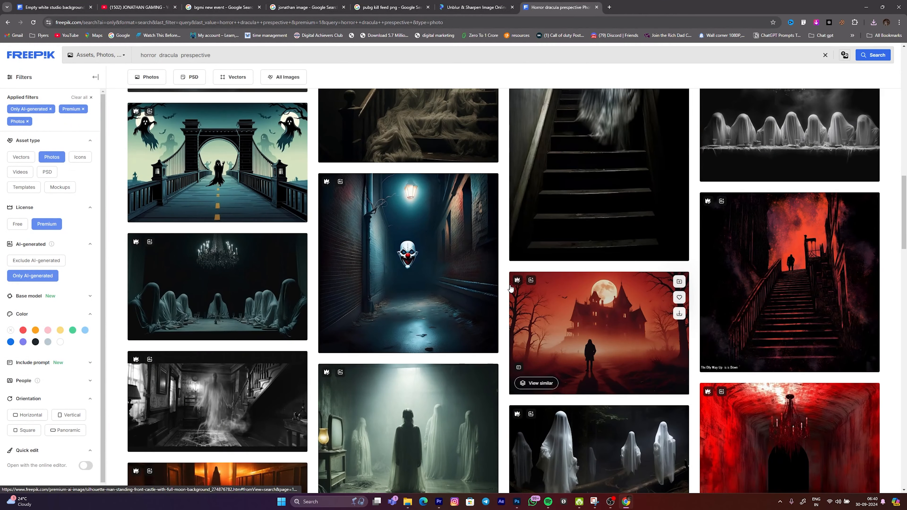
scroll(500, 290, down, 7)
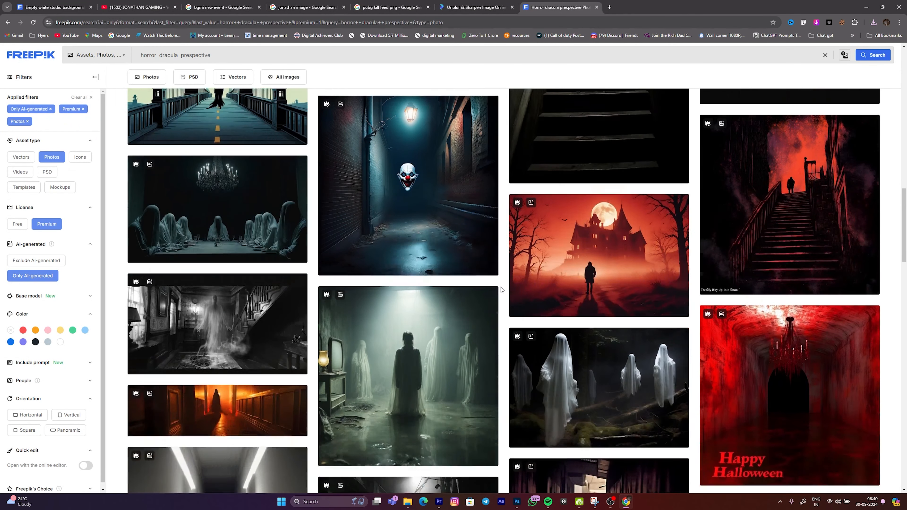
scroll(505, 294, down, 7)
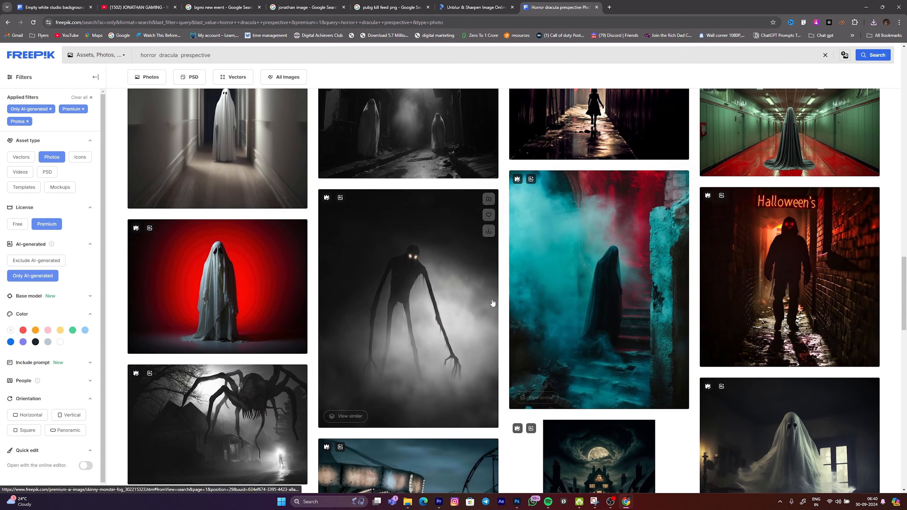
scroll(516, 303, down, 6)
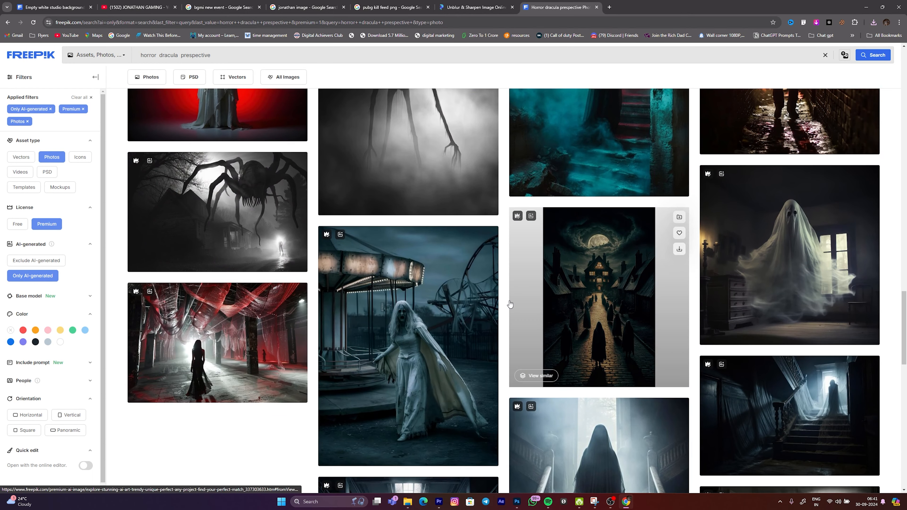
scroll(504, 299, down, 5)
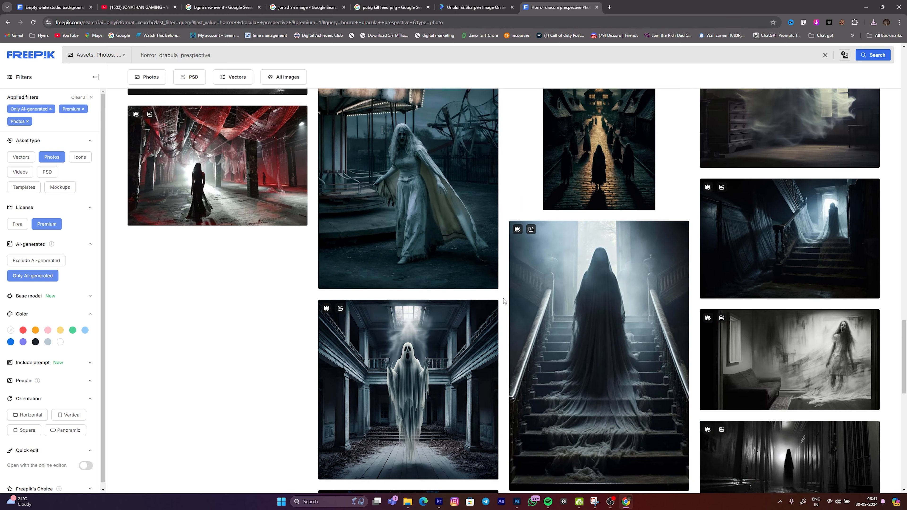
scroll(504, 300, down, 10)
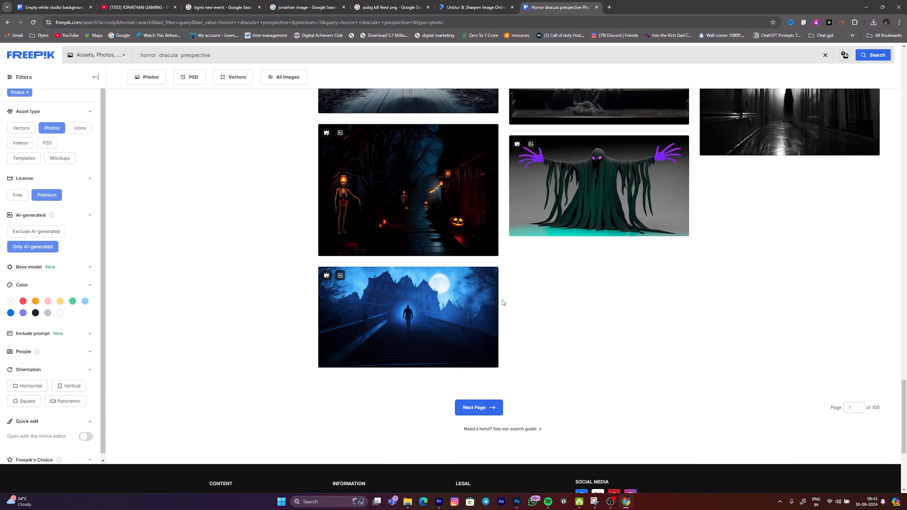
scroll(502, 301, up, 2)
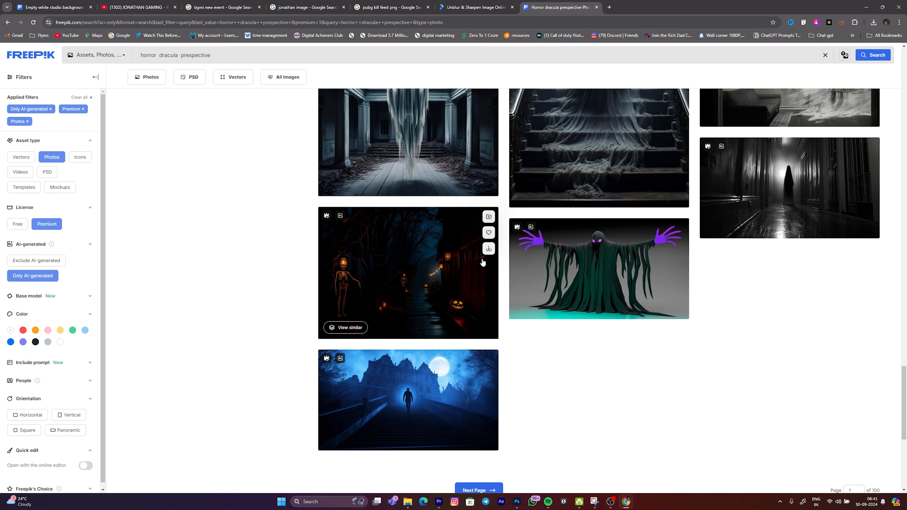
scroll(344, 293, down, 3)
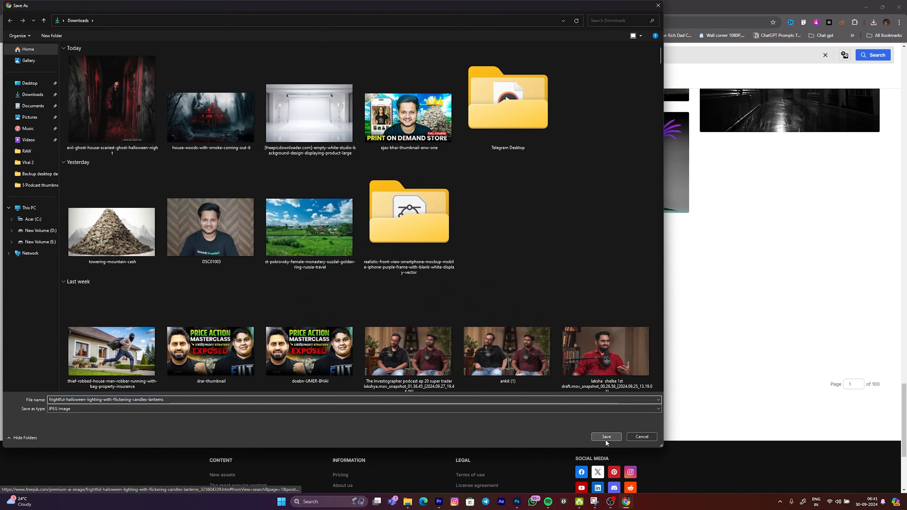
click(606, 436)
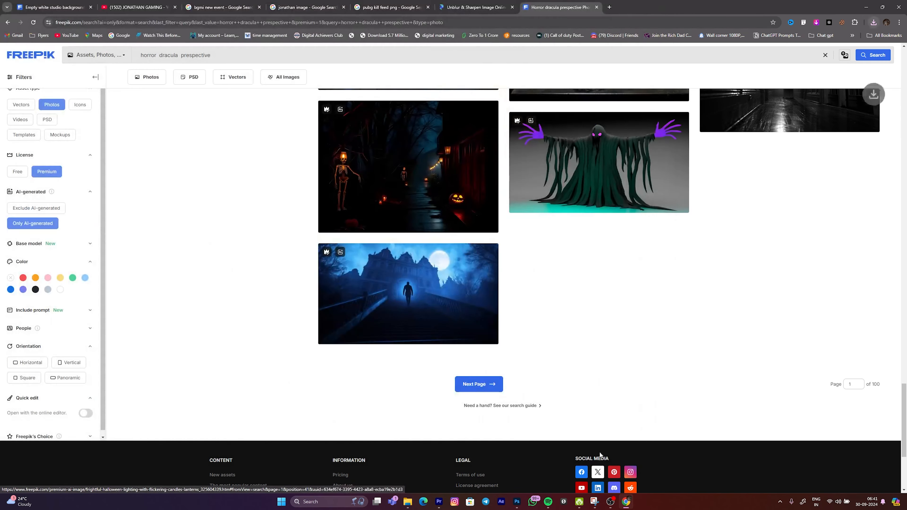
Switch to Photoshop and place frightful-halloween-lighting-with-flickering-candles-lanterns as an embedded image just above Layer 3.
click(517, 502)
click(564, 243)
click(562, 150)
click(439, 301)
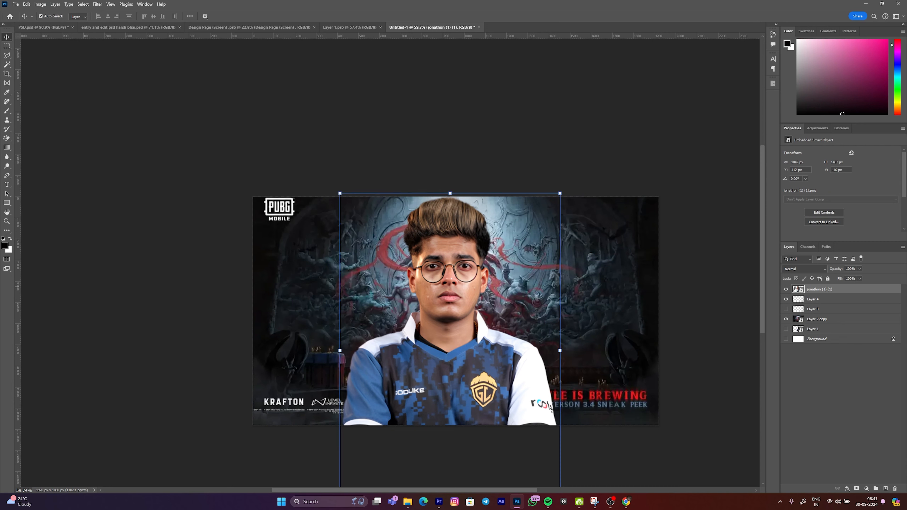
click(469, 248)
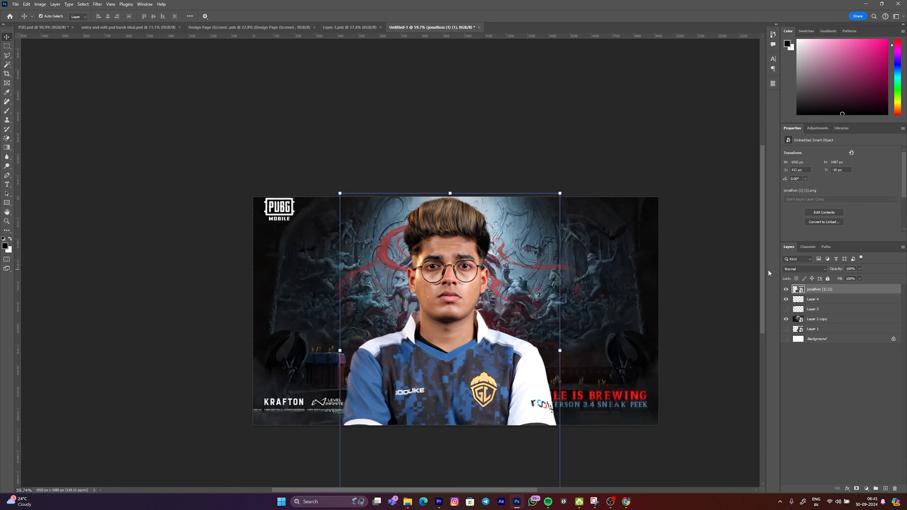
click(797, 310)
click(16, 4)
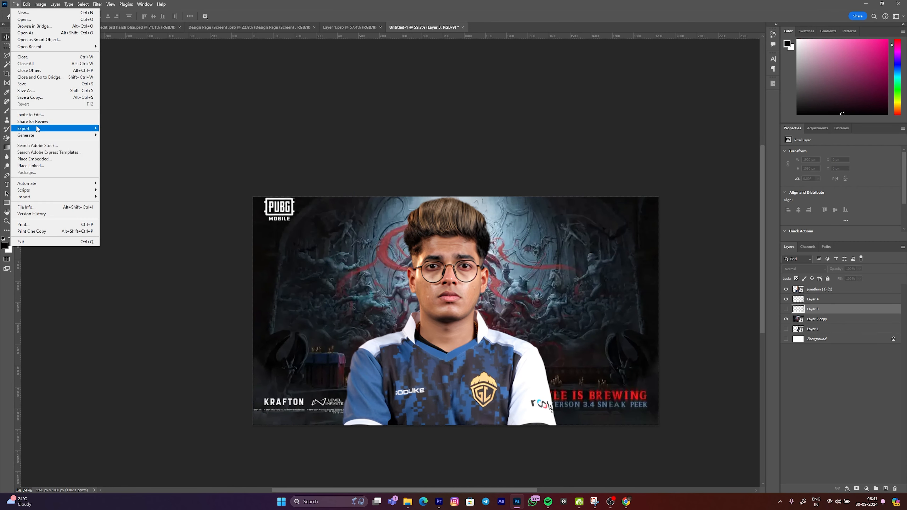
click(47, 159)
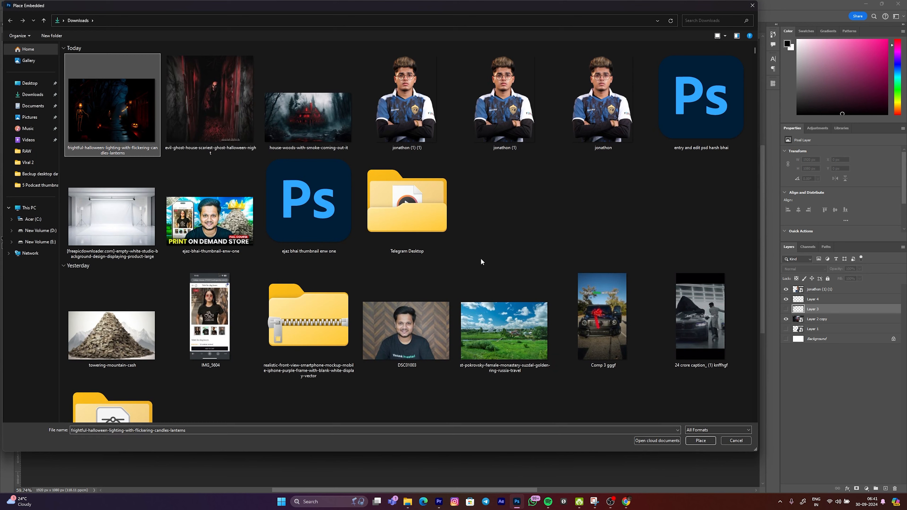
click(700, 440)
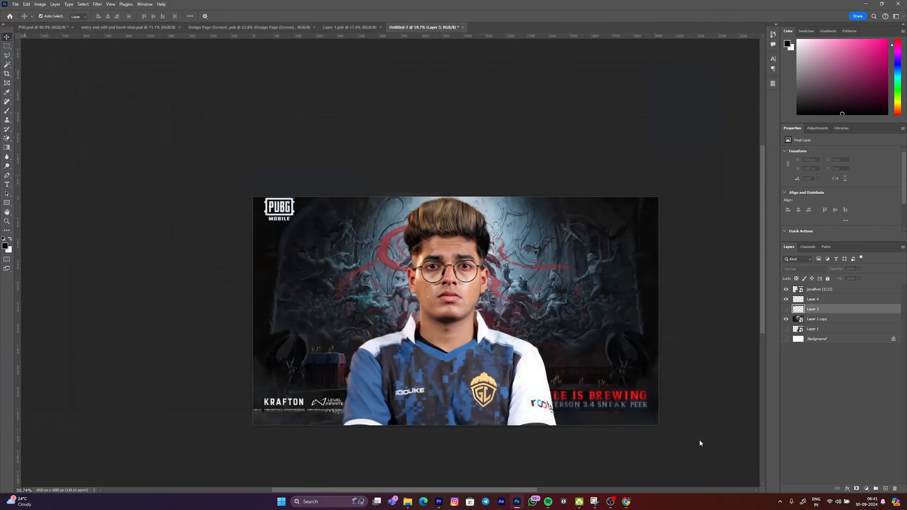
key(Return)
Place evil-ghost-house-scariest-ghost-halloween-night from Downloads as an embedded image above the lantern photo.
click(16, 4)
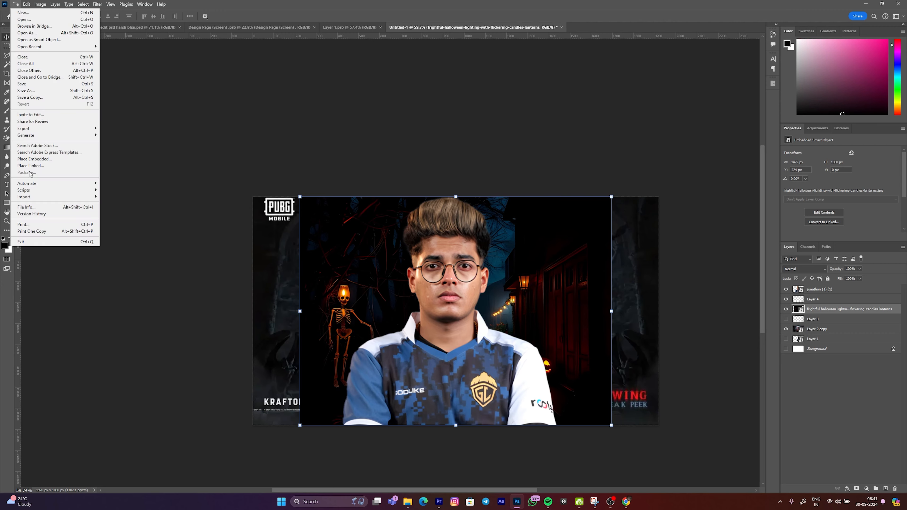
click(31, 158)
click(210, 100)
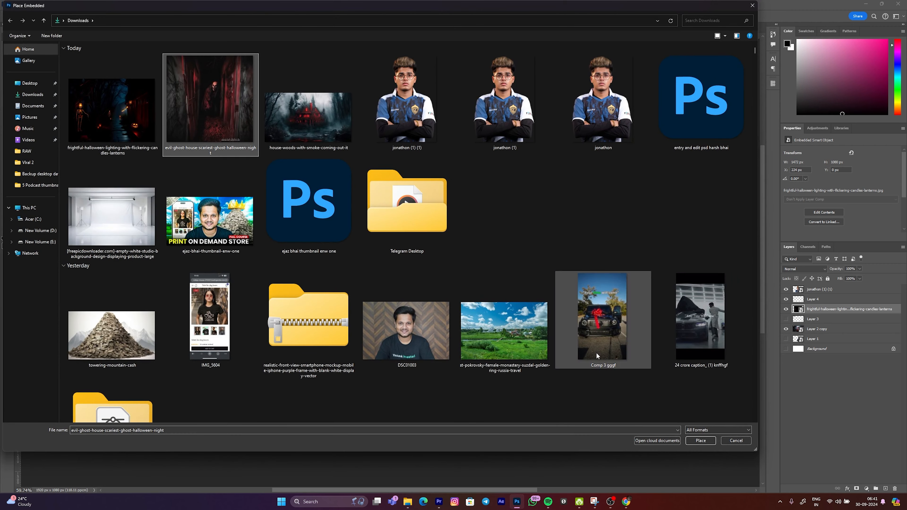
click(703, 444)
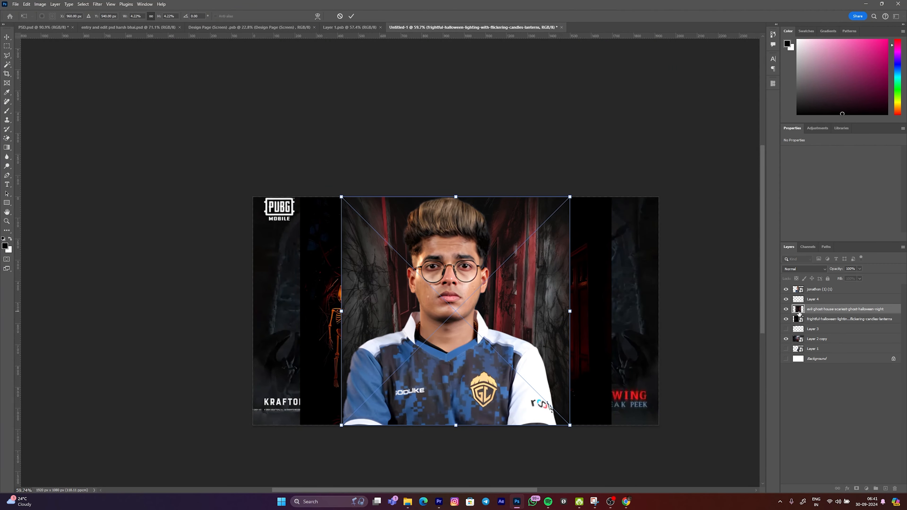
Place house-woods-with-smoke-coming-out-it as an embedded image above the evil ghost photo.
click(15, 4)
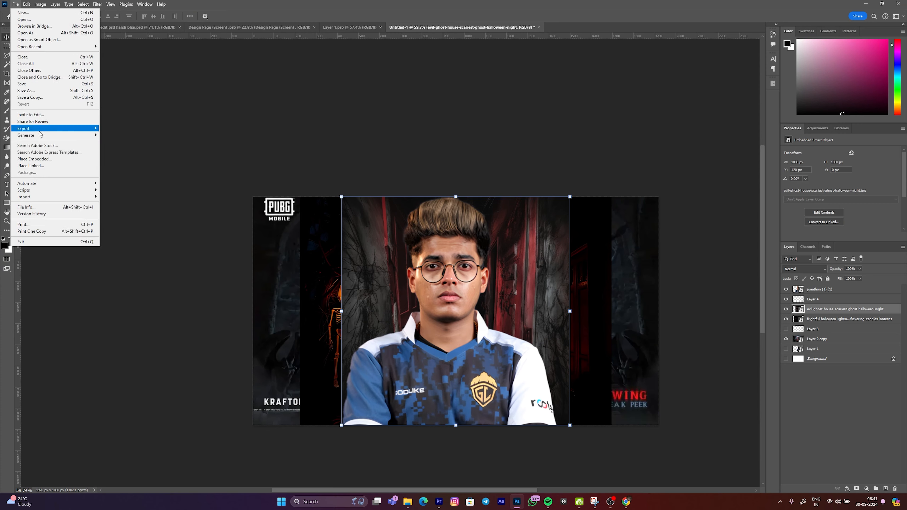
click(53, 159)
click(308, 118)
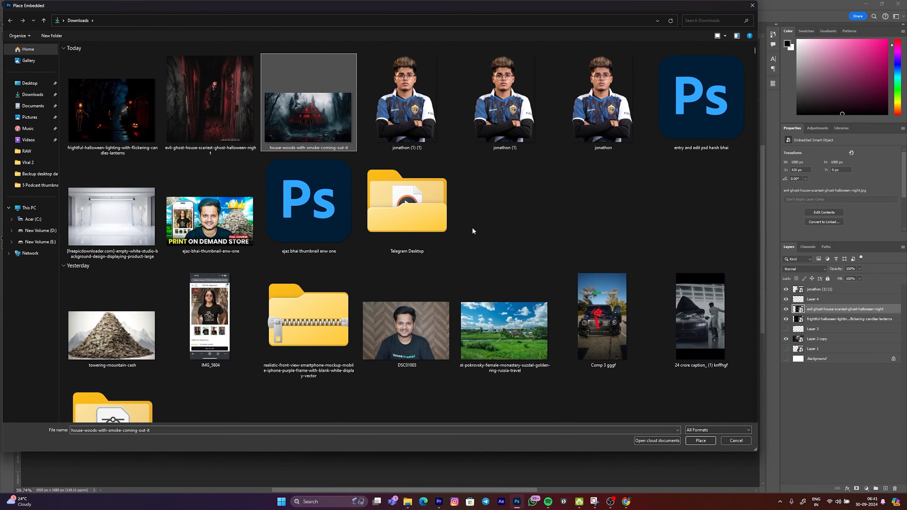
click(700, 440)
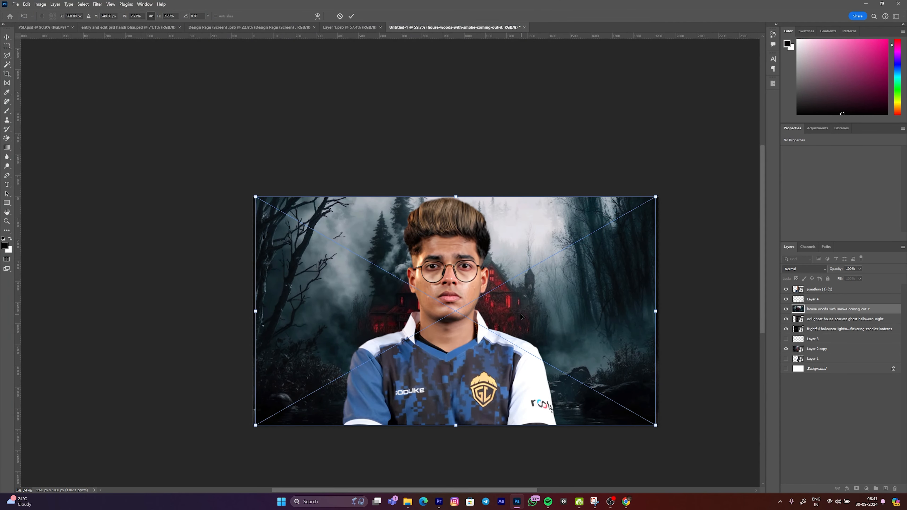
key(Return)
Enlarge and reposition the red house photo so the house sits beside the gamer, then hide its layer.
drag(513, 257, 637, 260)
drag(578, 203, 582, 144)
drag(590, 195, 562, 218)
drag(574, 229, 459, 248)
click(785, 308)
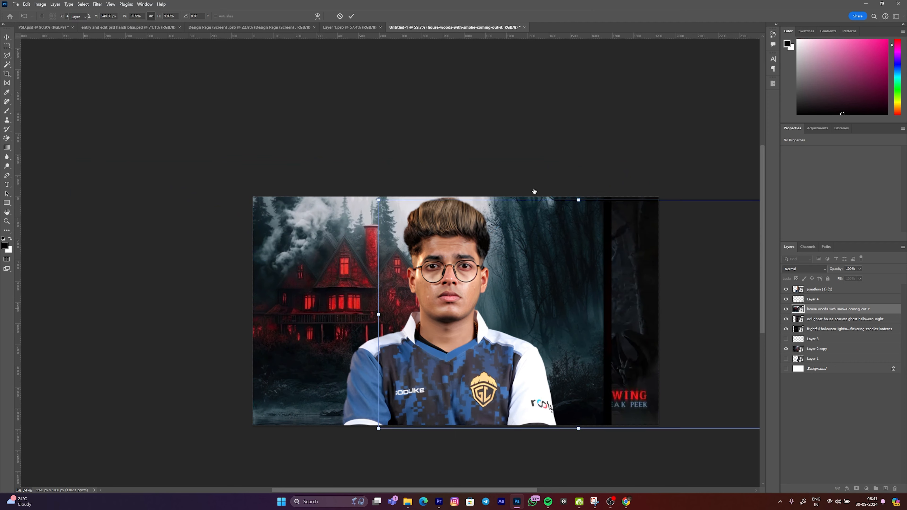
Enlarge the evil ghost photo to cover the canvas, with the skull face peeking out beside the gamer's neck.
click(534, 191)
drag(544, 317, 594, 313)
drag(488, 305, 535, 354)
drag(672, 358, 652, 369)
key(Return)
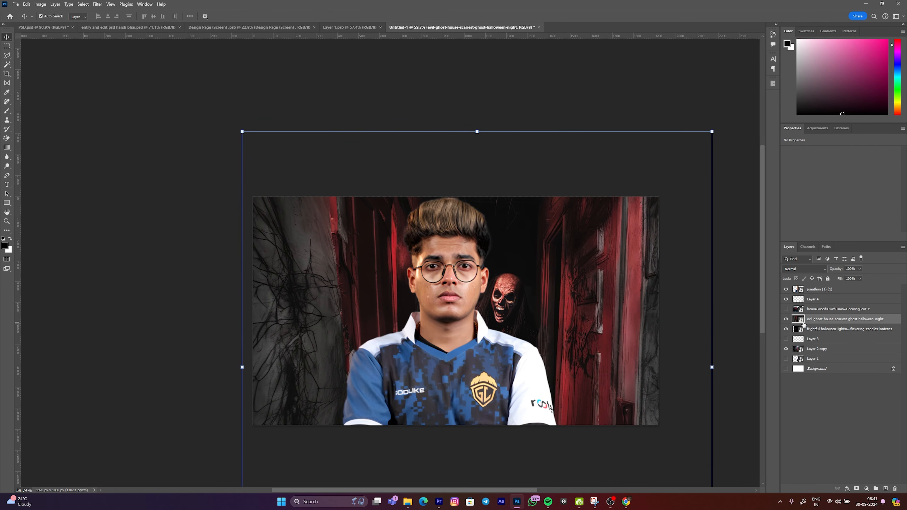
Compare the canvas with the red house shown and hidden, then move the lantern photo's layer above the evil ghost layer.
click(785, 309)
click(785, 310)
drag(808, 330, 818, 311)
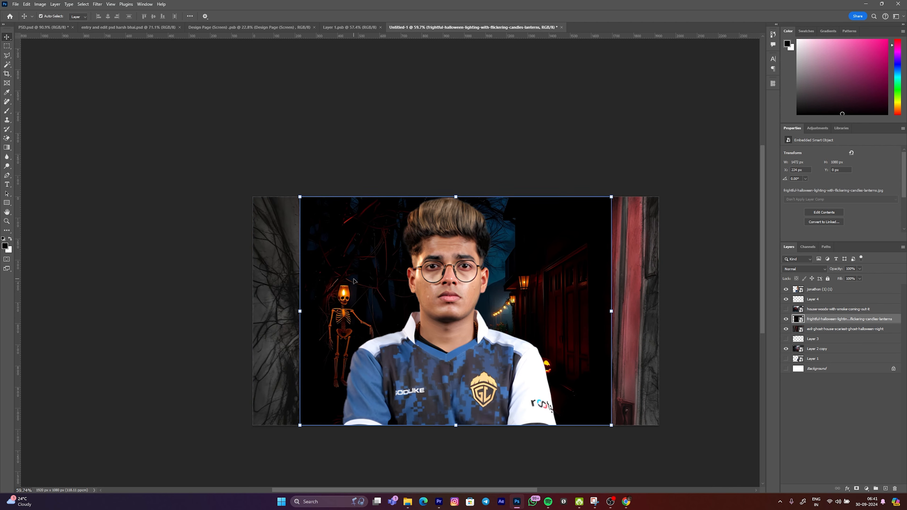
Try the lantern photo at a larger size and different positions behind the gamer, then hide its layer.
drag(334, 277, 178, 274)
drag(456, 311, 614, 291)
scroll(613, 290, down, 3)
drag(523, 407, 522, 340)
drag(540, 308, 539, 365)
click(785, 319)
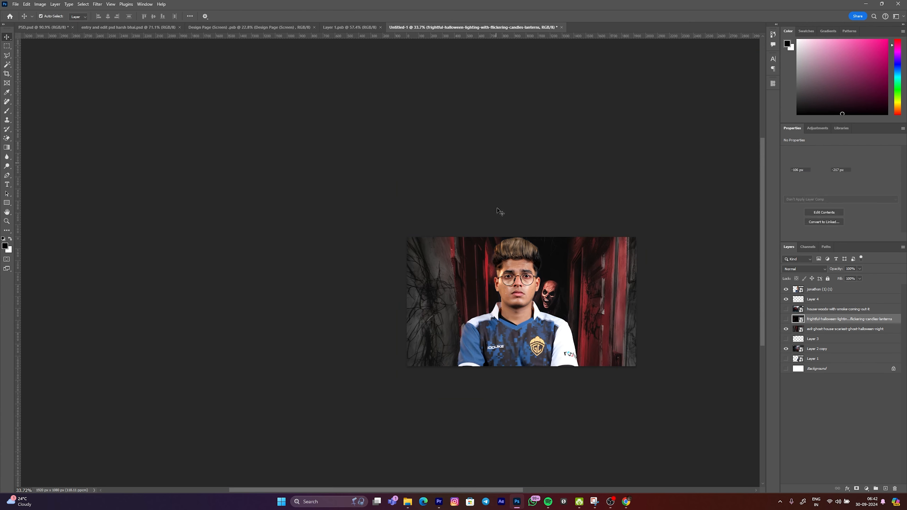
Add a layer mask to the evil ghost layer and brush away its areas on both sides of the gamer with black.
click(842, 329)
click(855, 488)
key(b)
mouse_move(470, 285)
mouse_down()
mouse_move(436, 280)
mouse_move(433, 236)
mouse_move(410, 325)
mouse_move(430, 298)
mouse_up()
drag(499, 225, 491, 225)
mouse_move(491, 225)
mouse_down()
mouse_move(432, 288)
mouse_move(498, 224)
mouse_up()
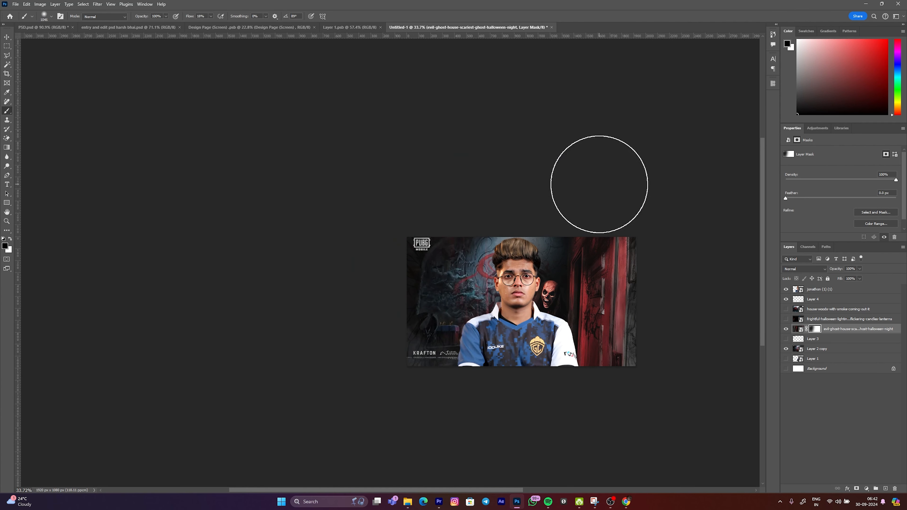
drag(610, 242, 593, 243)
mouse_move(628, 273)
mouse_down()
mouse_move(599, 262)
mouse_move(631, 265)
mouse_up()
mouse_move(599, 265)
mouse_down()
mouse_move(624, 274)
mouse_move(589, 276)
mouse_move(573, 267)
mouse_move(594, 293)
mouse_move(537, 281)
mouse_move(553, 302)
mouse_move(603, 306)
mouse_move(681, 341)
mouse_up()
Paint white on the evil ghost mask to bring back the red doors beside the gamer, undoing the last stroke.
key(x)
scroll(557, 295, up, 7)
scroll(585, 309, down, 4)
drag(654, 308, 603, 310)
mouse_move(676, 322)
mouse_down()
mouse_move(560, 323)
mouse_move(636, 362)
mouse_move(548, 390)
mouse_up()
key(ctrl+z)
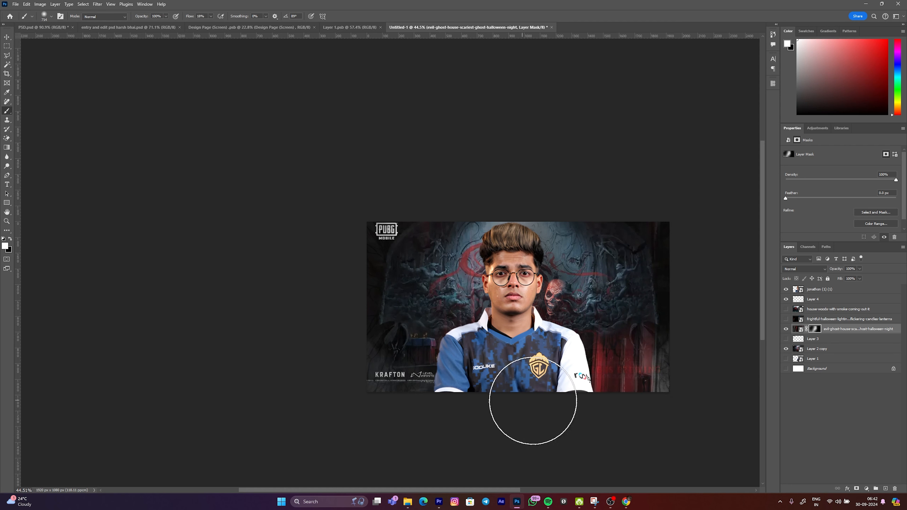
Paint on the evil ghost mask to reveal the skull face and the dark area around it beside the gamer.
mouse_move(580, 286)
mouse_down()
mouse_move(554, 307)
mouse_move(559, 329)
mouse_move(547, 312)
mouse_up()
key(x)
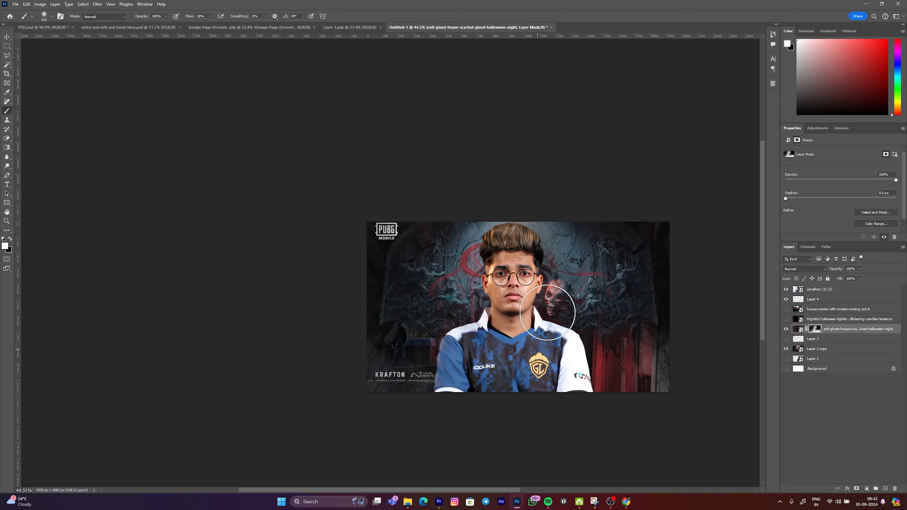
drag(574, 274, 565, 328)
drag(609, 293, 618, 299)
drag(609, 292, 593, 328)
Fade the evil ghost photo near the canvas's right edge with black on its mask, then switch the brush to white.
key(x)
drag(633, 265, 653, 320)
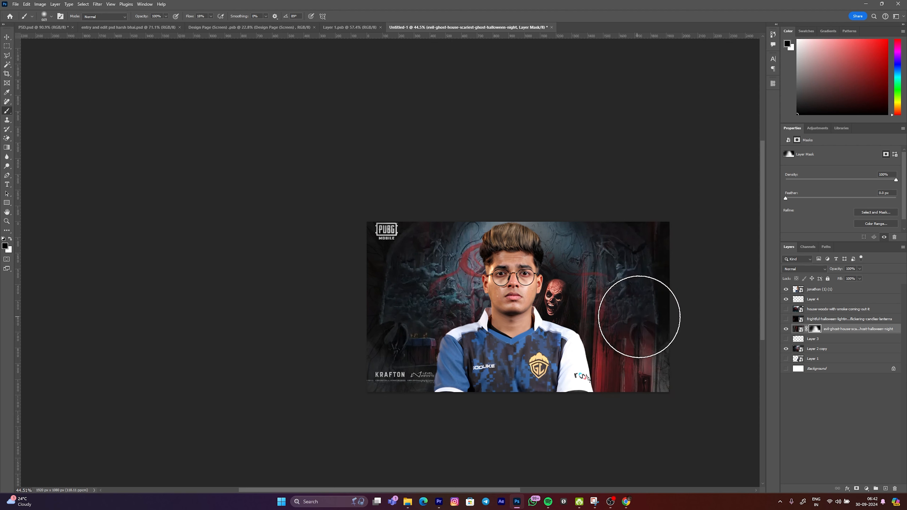
key(x)
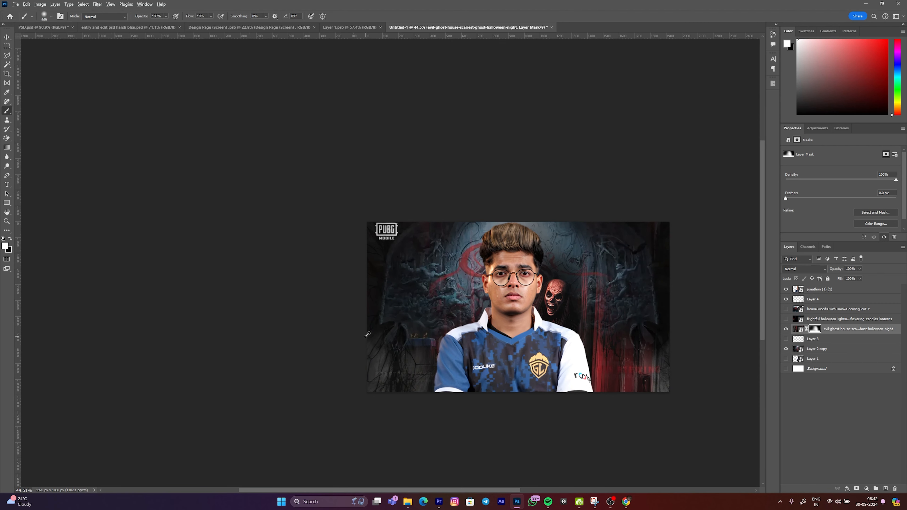
Finish the evil ghost mask with a white brush stroke at the canvas's left edge and switch to the Move tool.
drag(368, 333, 361, 332)
key(v)
click(343, 277)
scroll(521, 306, up, 3)
drag(695, 243, 666, 244)
click(666, 244)
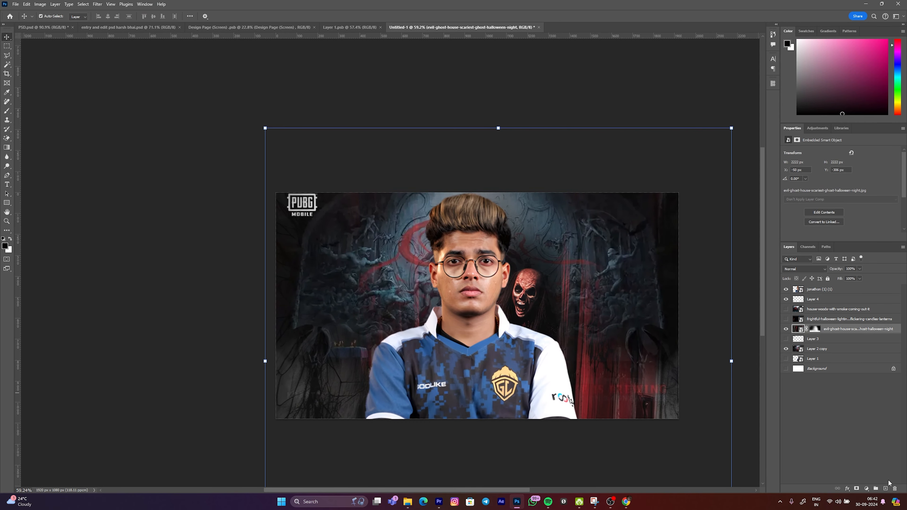
Add an empty layer above the evil ghost layer and open the Ghost folder in Thumbnail VIP ASSETS on drive D.
click(886, 489)
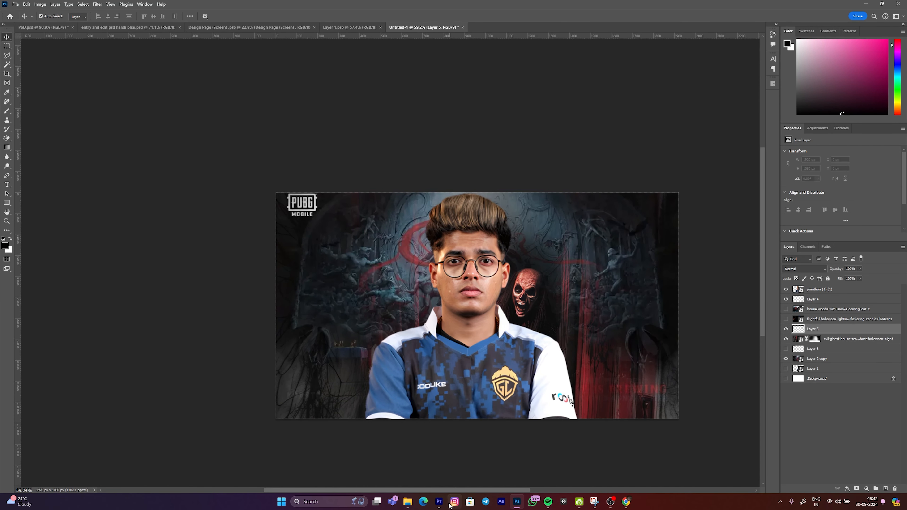
click(407, 502)
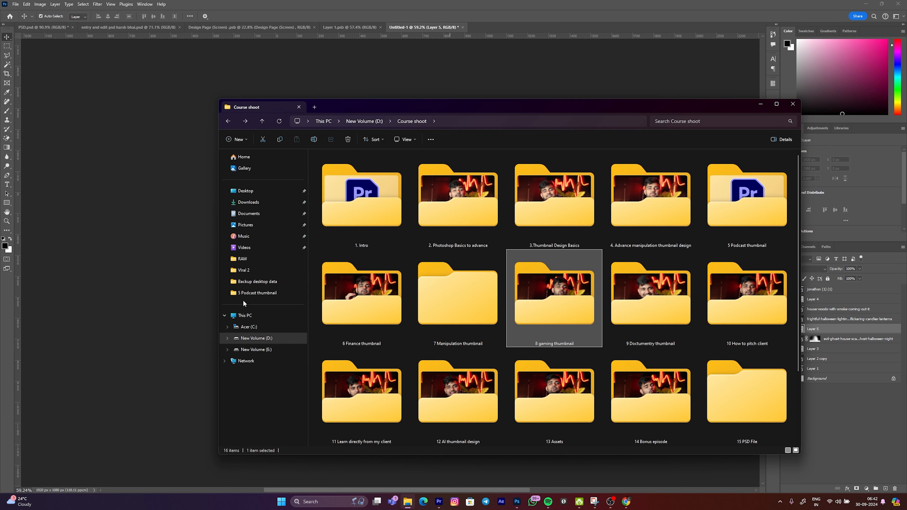
click(256, 338)
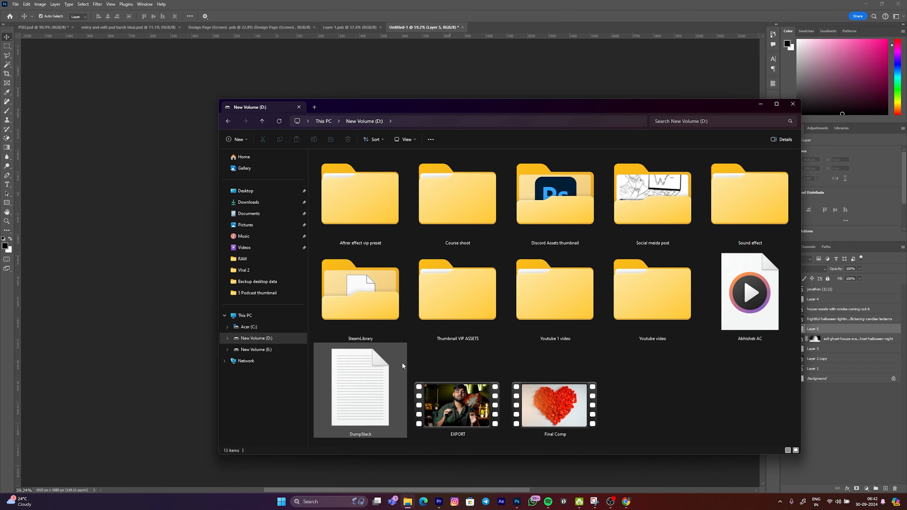
double_click(451, 326)
double_click(323, 164)
drag(471, 106, 355, 22)
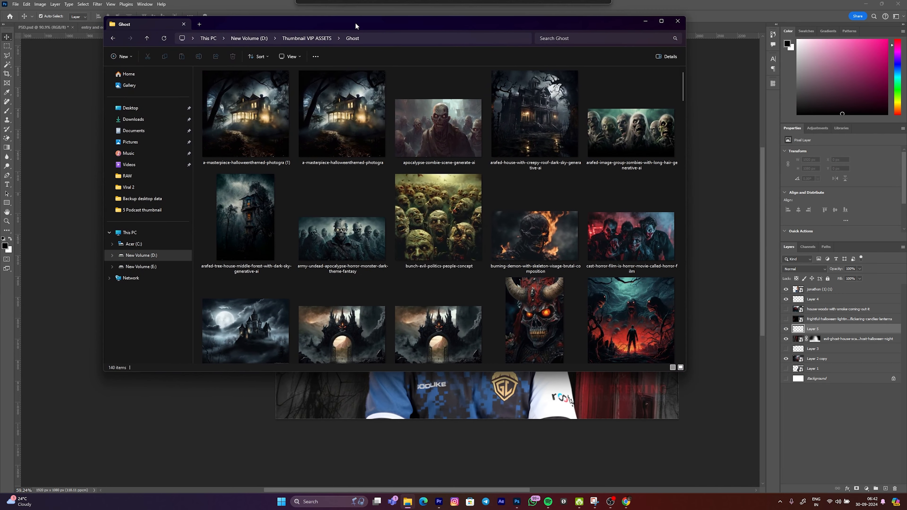
Find gate-hell-grotesque-horror-art (3) in the Ghost folder and place it in the thumbnail above the evil ghost layer.
scroll(428, 302, down, 3)
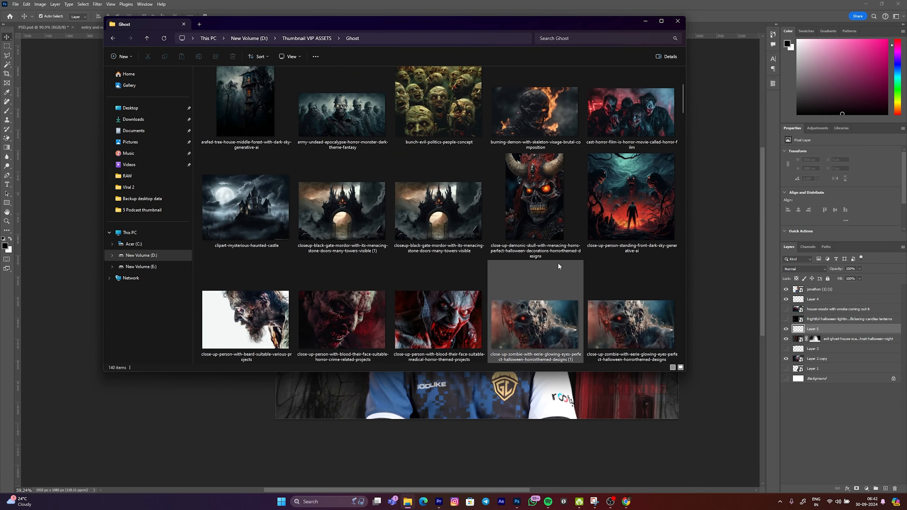
scroll(558, 262, down, 6)
scroll(571, 229, down, 3)
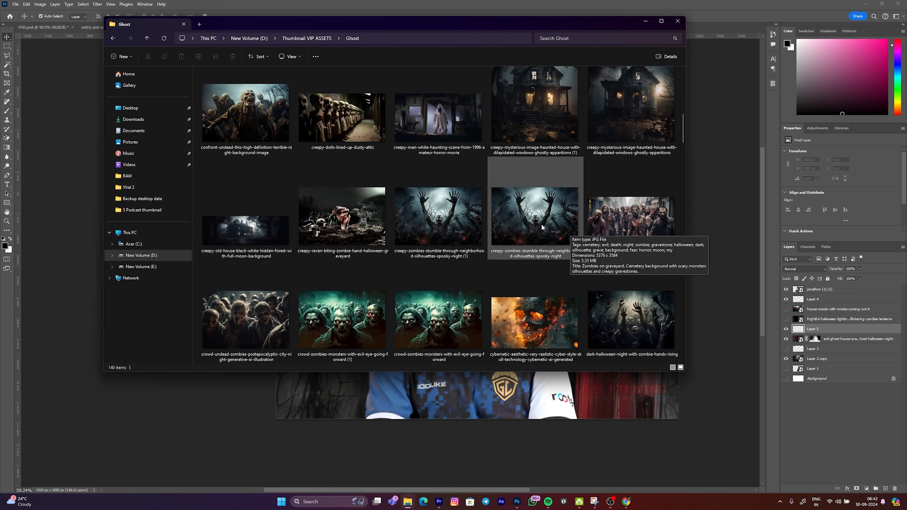
scroll(518, 222, down, 3)
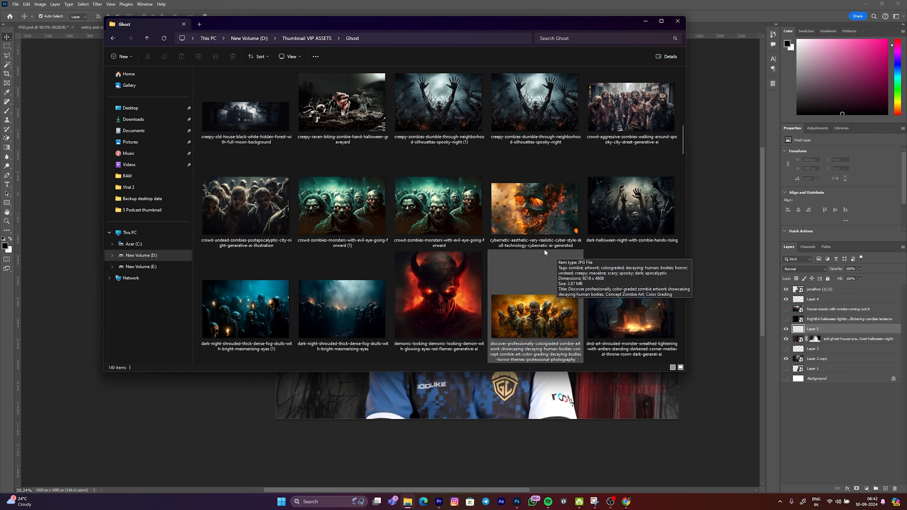
scroll(535, 246, down, 3)
scroll(458, 271, down, 3)
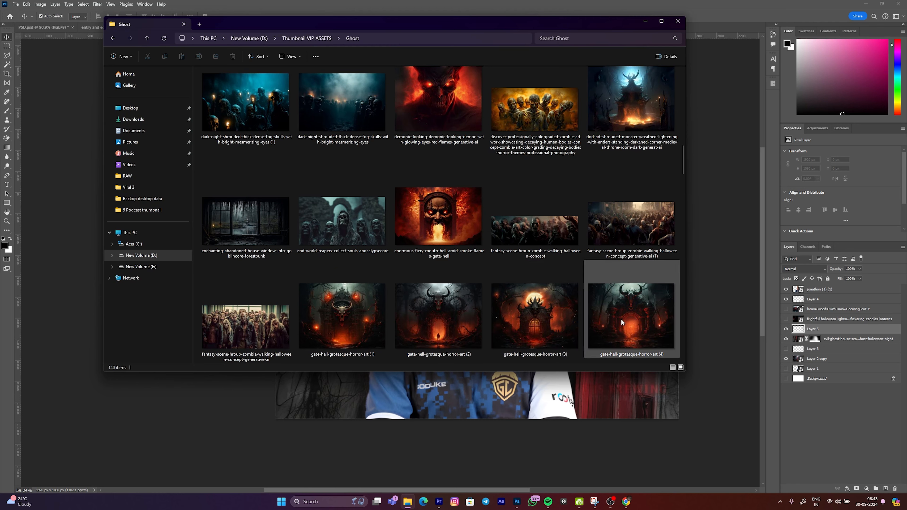
drag(535, 317, 595, 378)
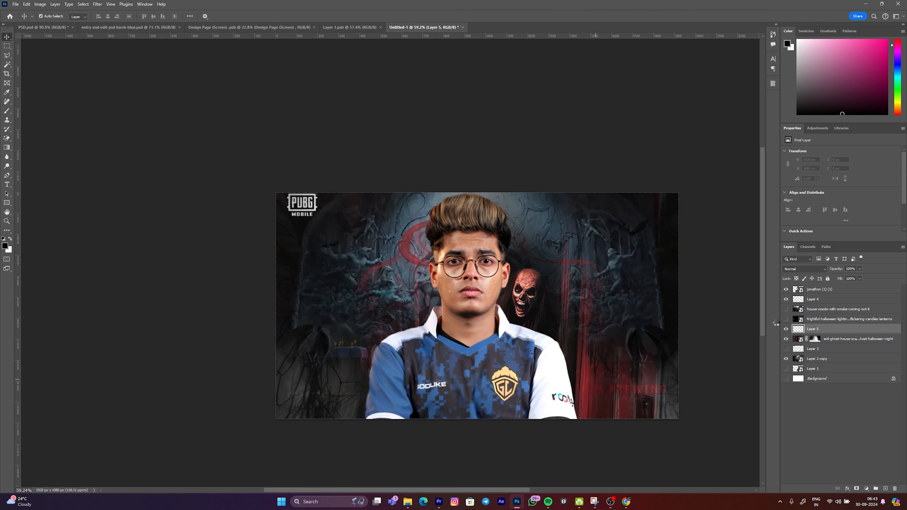
key(Return)
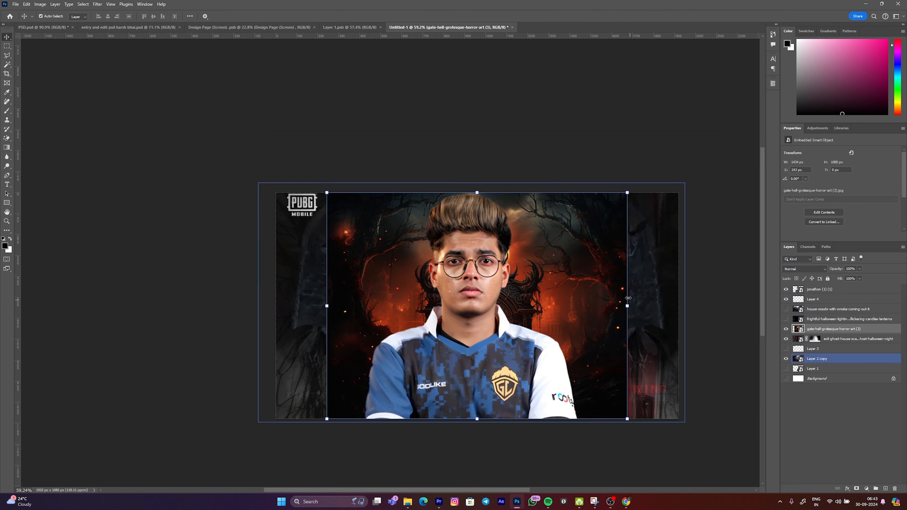
Enlarge the gate image to about 2212 px wide, centre it horizontally and lower it so its horns sit behind the gamer's shoulders.
drag(627, 306, 765, 322)
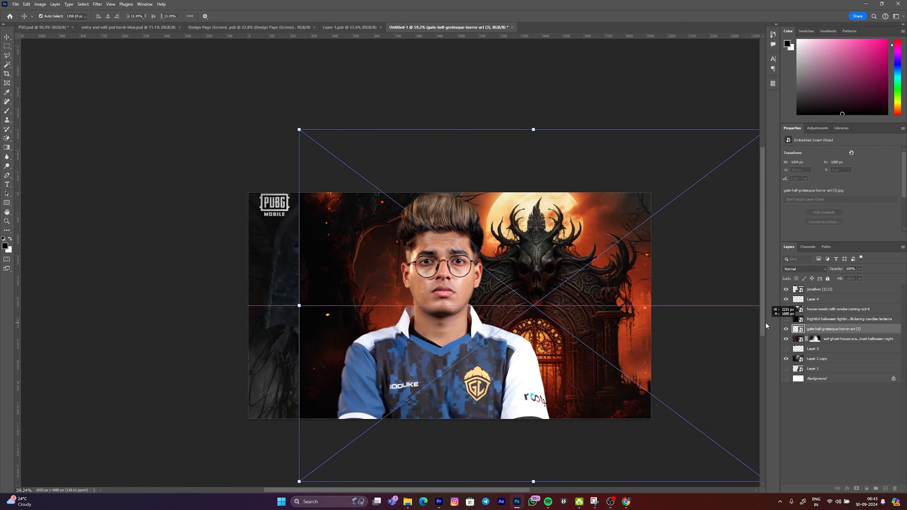
scroll(690, 336, down, 2)
drag(595, 312, 533, 303)
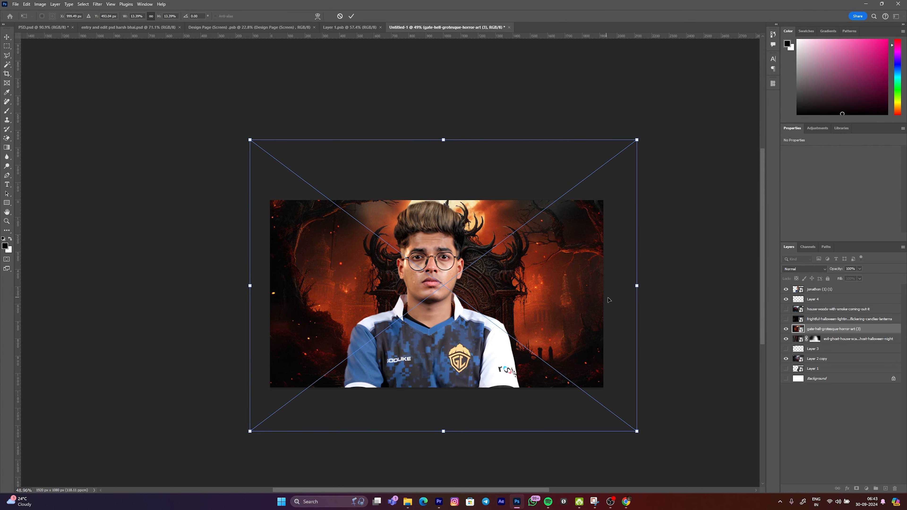
mouse_move(633, 289)
mouse_down()
mouse_move(645, 286)
mouse_move(580, 297)
mouse_move(583, 310)
mouse_move(572, 285)
mouse_move(611, 293)
mouse_move(589, 303)
mouse_move(637, 303)
mouse_up()
drag(583, 294, 592, 319)
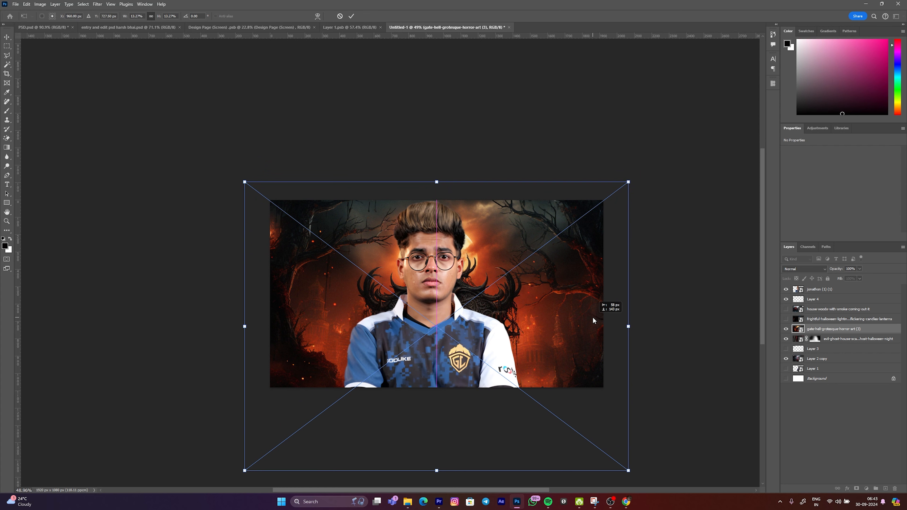
key(Return)
click(544, 141)
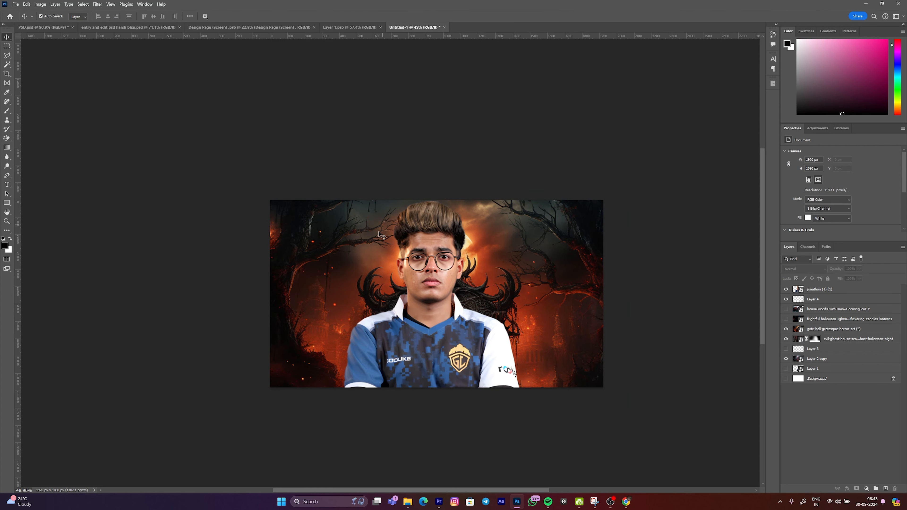
Add an empty layer above the gate image and return to the Ghost folder in File Explorer.
click(836, 331)
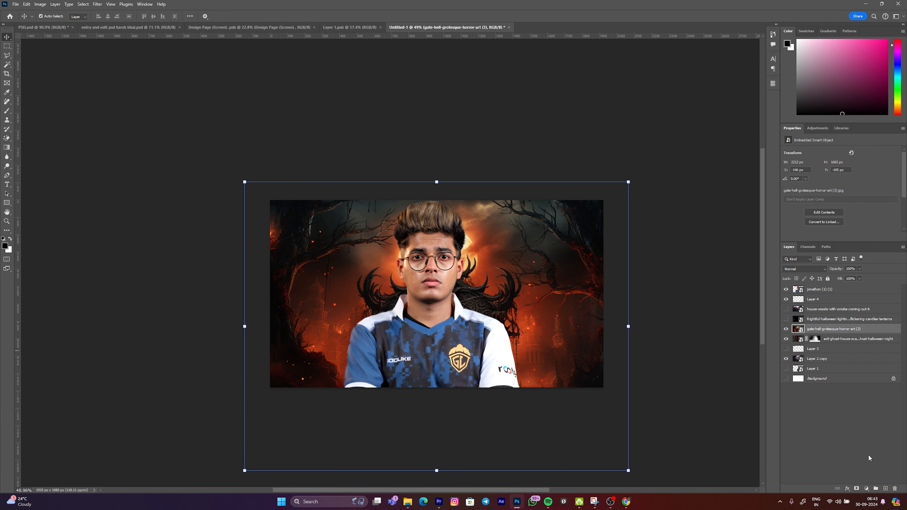
click(886, 488)
click(407, 501)
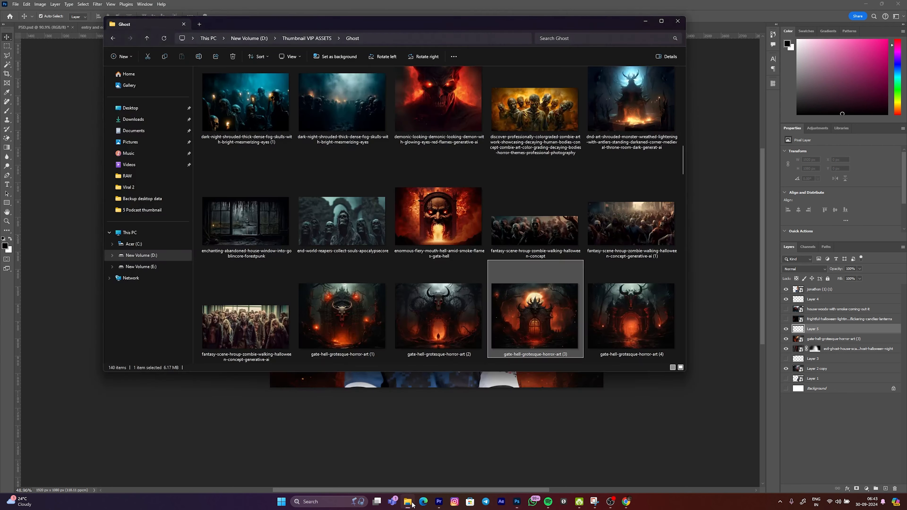
Find soul-after-death-ends-up-road-purgatory in the Ghost folder and place it in the thumbnail above the gate image.
scroll(602, 221, down, 2)
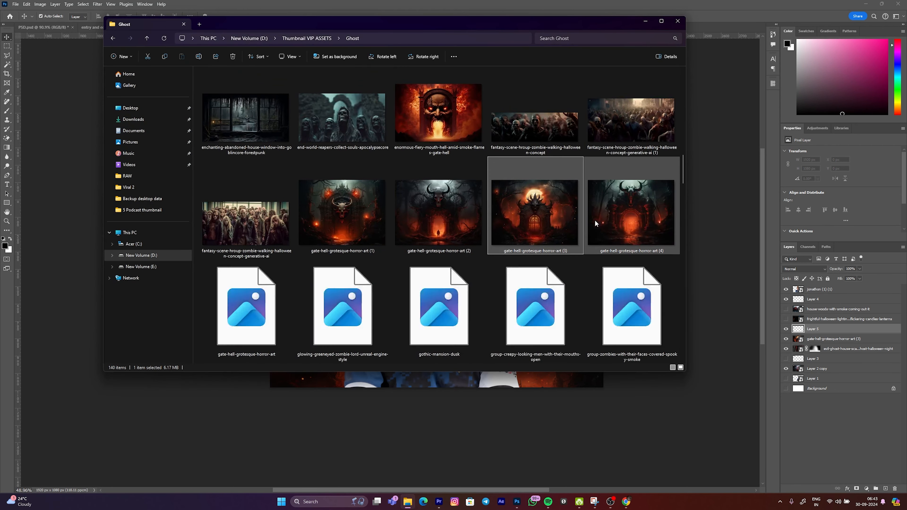
scroll(348, 309, down, 2)
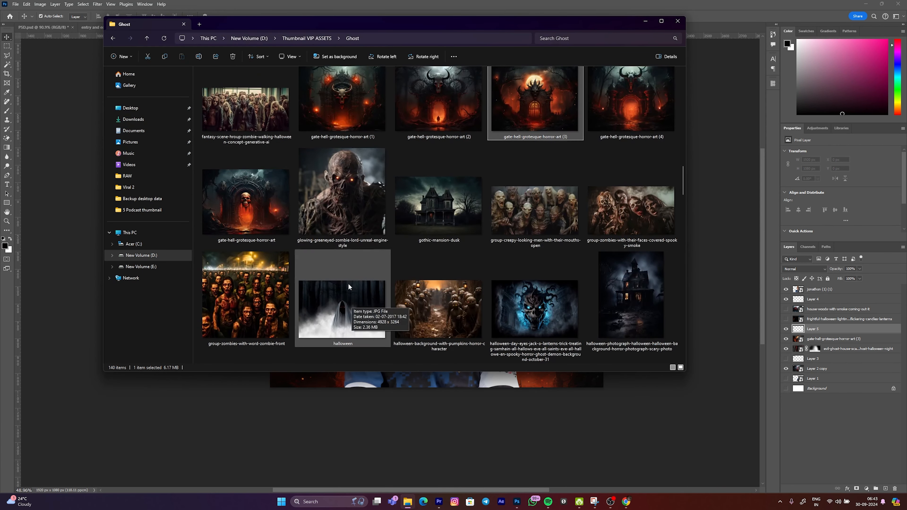
scroll(462, 301, down, 4)
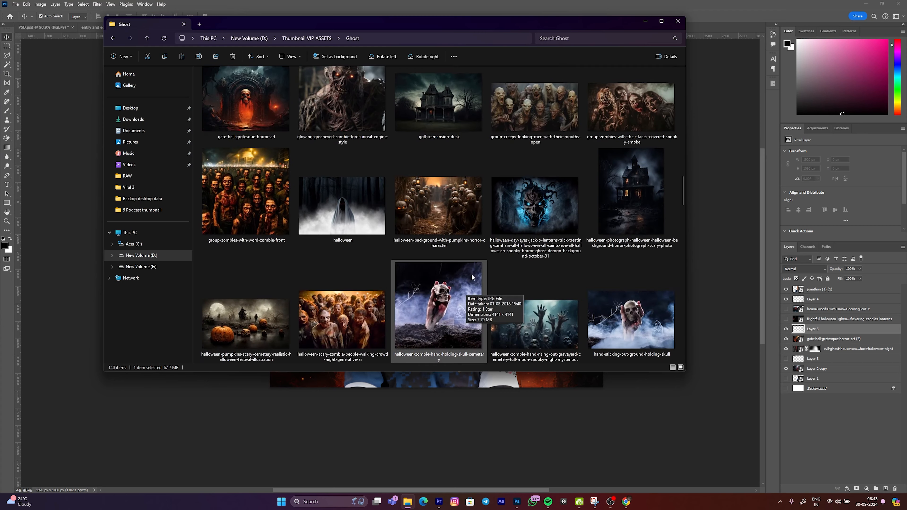
scroll(510, 246, down, 2)
scroll(648, 205, down, 5)
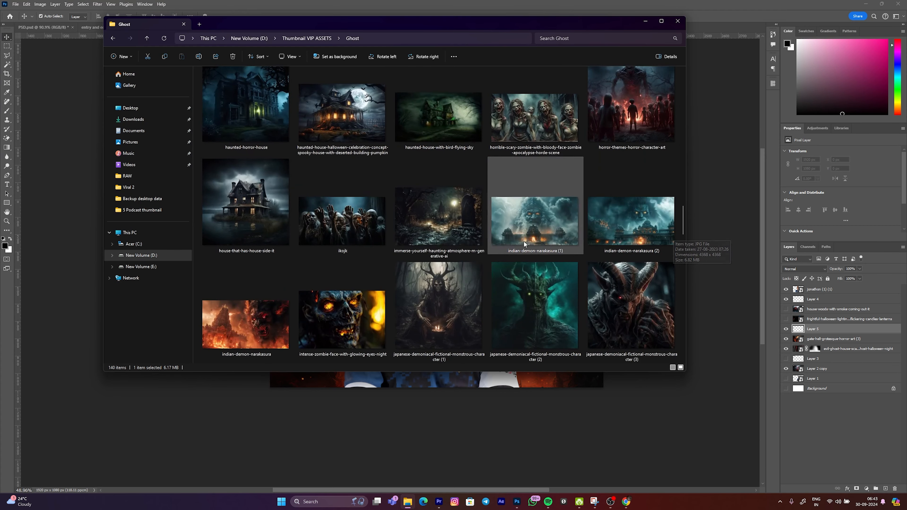
scroll(625, 255, down, 2)
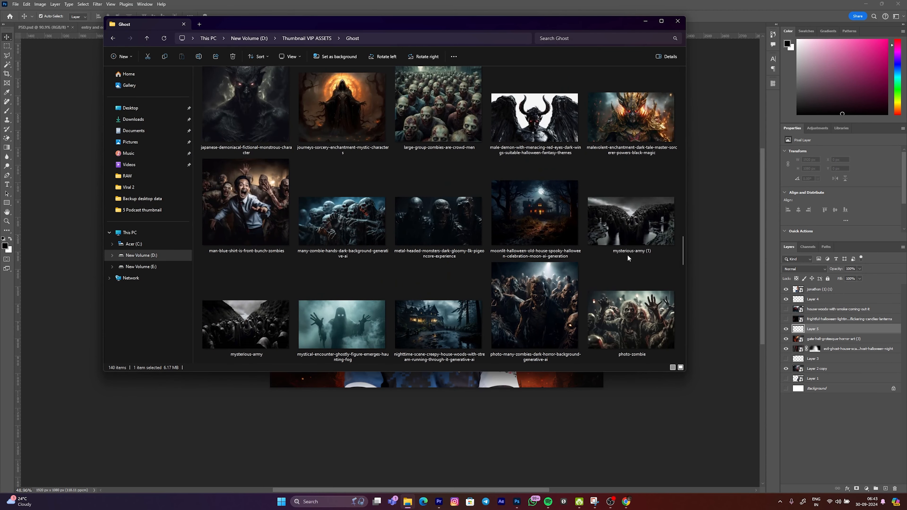
drag(686, 265, 682, 265)
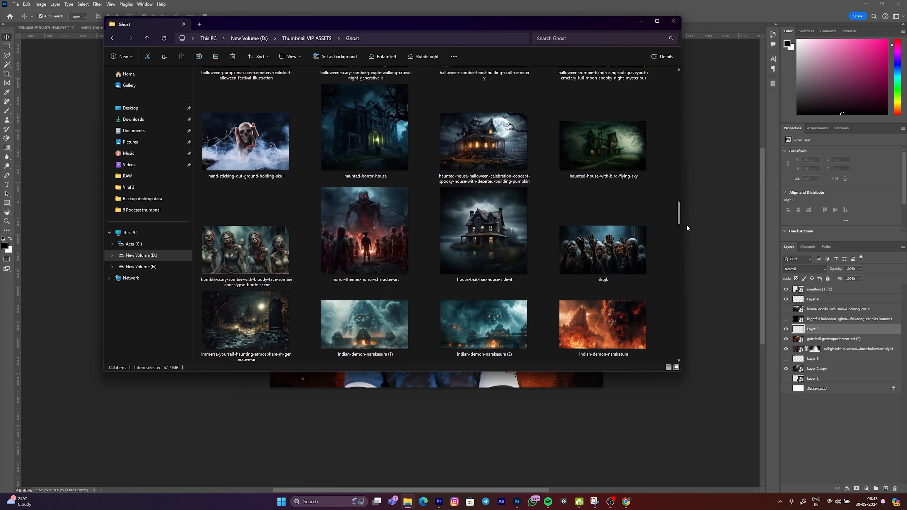
drag(683, 227, 711, 371)
scroll(704, 339, up, 3)
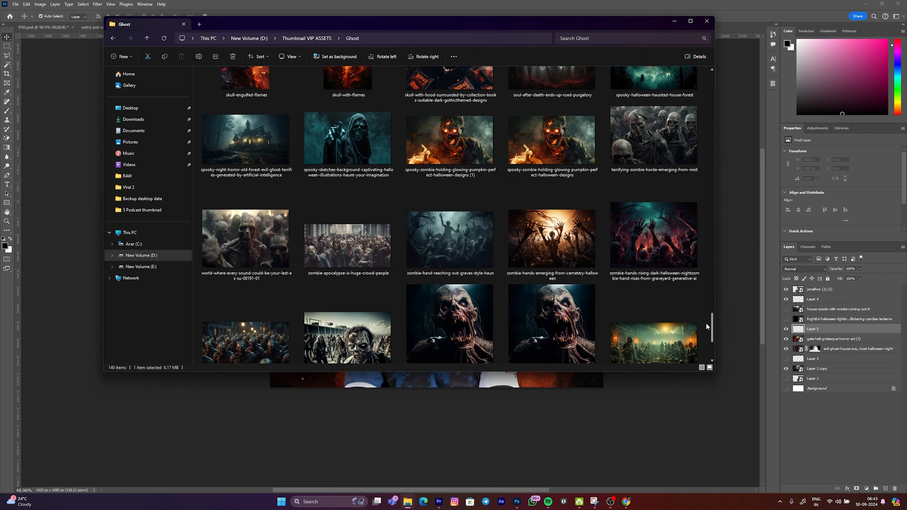
scroll(705, 322, up, 3)
drag(709, 311, 712, 299)
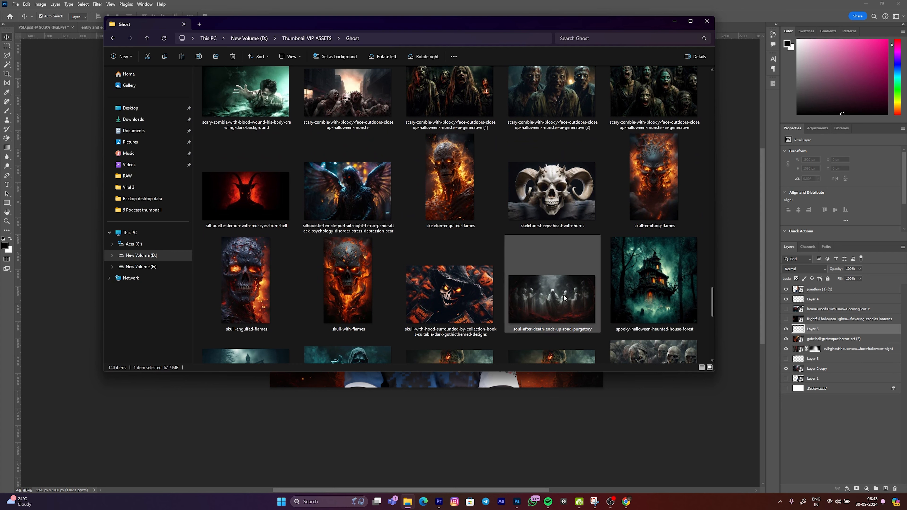
drag(561, 299, 337, 384)
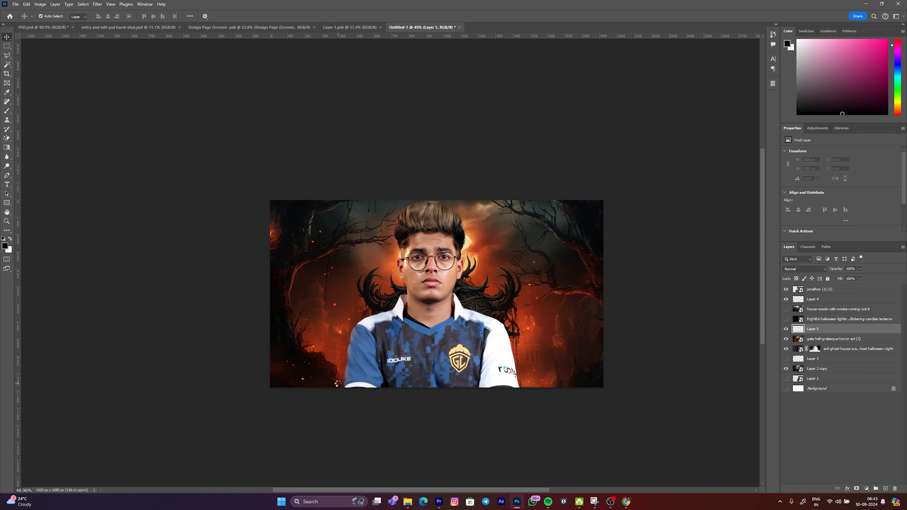
key(Return)
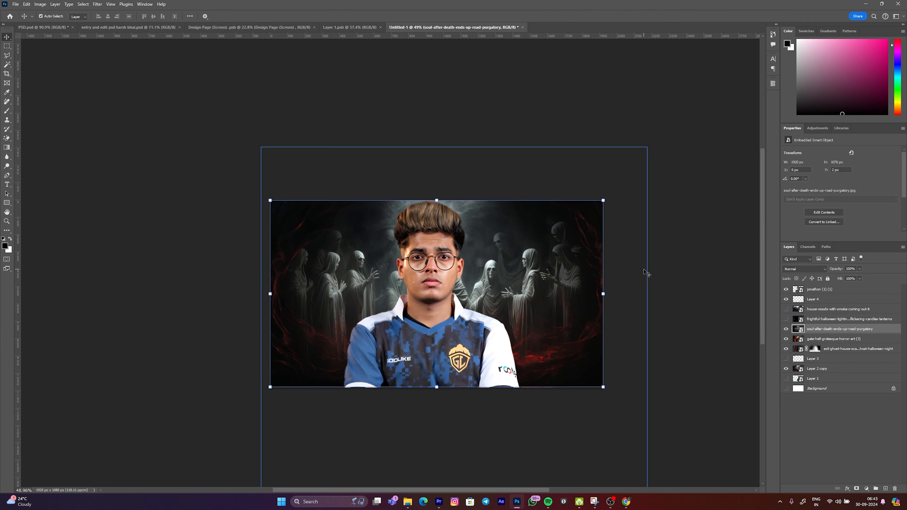
Shrink the shrouded souls image and position it in the lower left part of the canvas.
drag(495, 286, 495, 337)
key(ctrl+t)
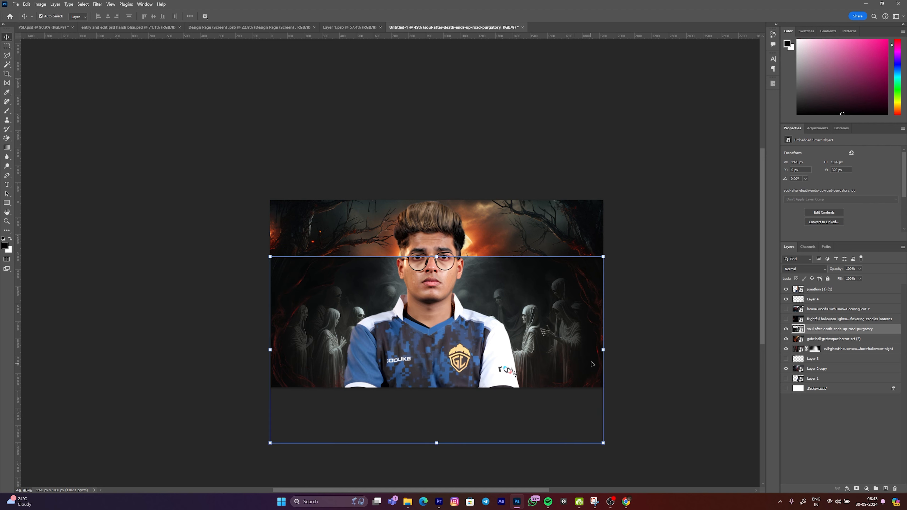
drag(603, 350, 472, 350)
drag(436, 358, 302, 355)
drag(291, 359, 471, 355)
Duplicate the shrouded souls layer, move the copy beside the original on the gamer's other side and flip it horizontally.
click(797, 332)
key(ctrl+j)
key(ctrl+t)
drag(350, 355, 512, 360)
right_click(510, 356)
click(536, 347)
Combine both shrouded souls layers into one smart object and add a layer mask to it.
shift+click(815, 339)
right_click(817, 339)
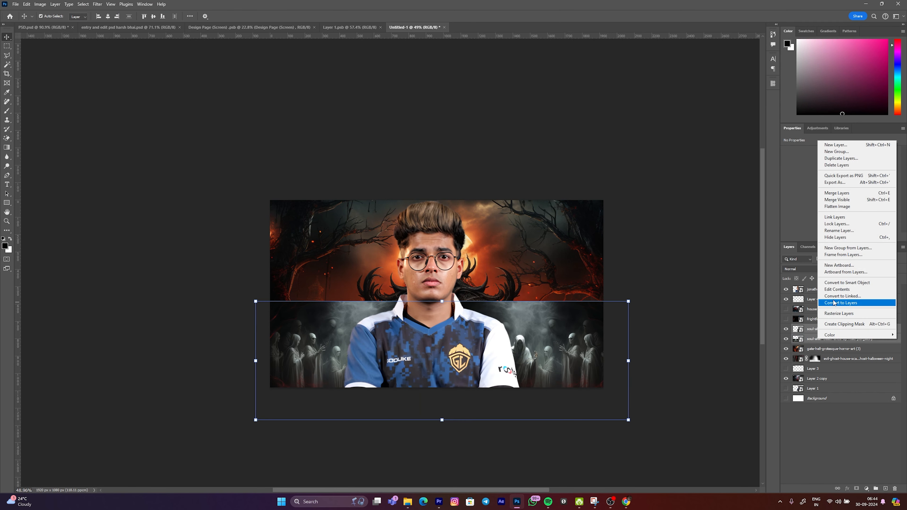
click(834, 284)
click(856, 489)
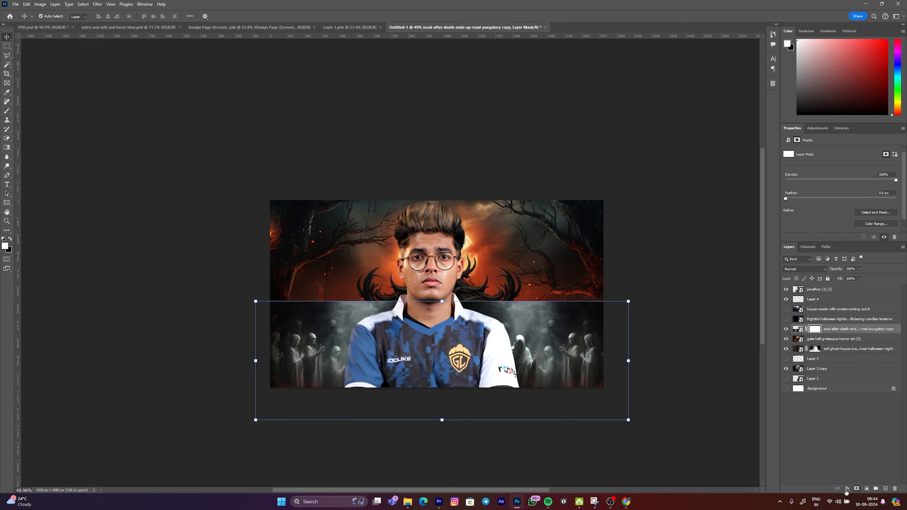
Brush black on the souls mask, raising the flow to 100%, to fade the image's hard upper edge into the red gate scene.
key(b)
scroll(484, 255, up, 3)
drag(505, 327, 517, 328)
drag(604, 296, 592, 303)
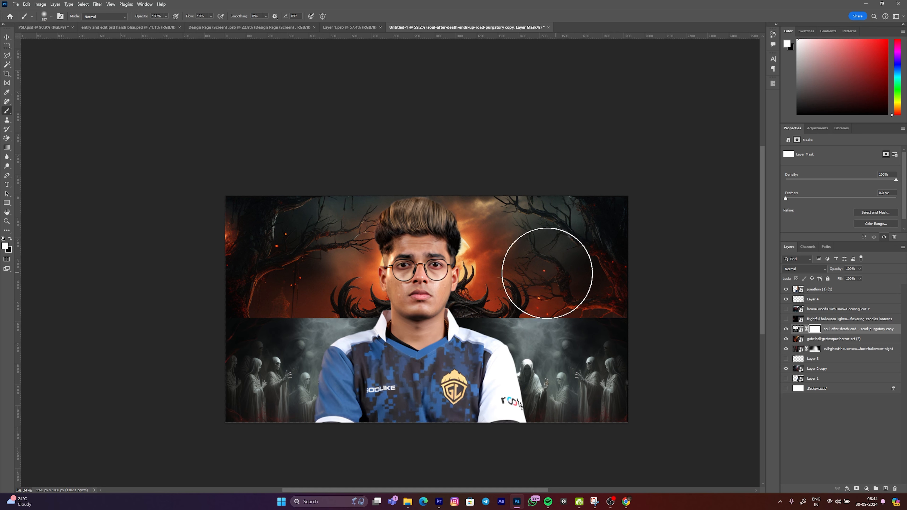
mouse_move(495, 275)
mouse_down()
mouse_move(496, 264)
mouse_move(497, 284)
mouse_up()
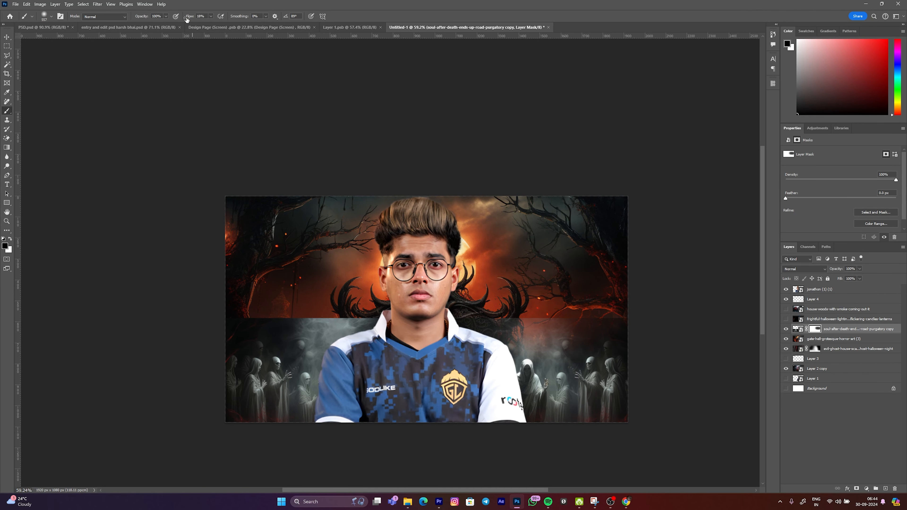
mouse_move(437, 266)
mouse_down()
mouse_move(358, 273)
mouse_move(427, 323)
mouse_up()
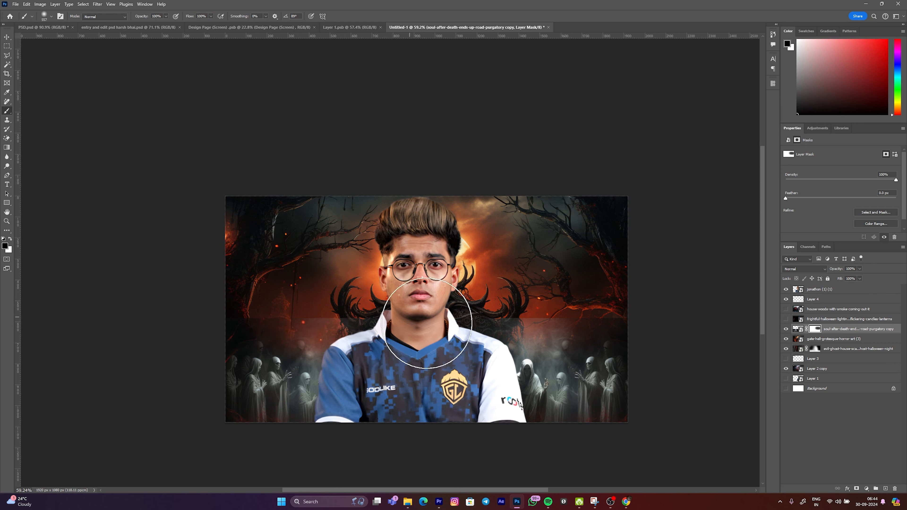
drag(271, 283, 236, 284)
mouse_move(334, 287)
mouse_down()
mouse_move(501, 273)
mouse_move(524, 292)
mouse_up()
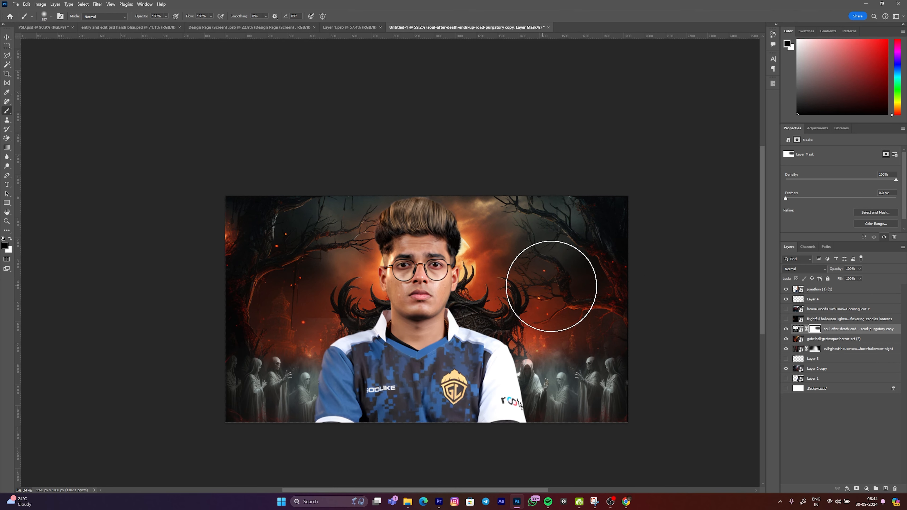
drag(540, 295, 524, 308)
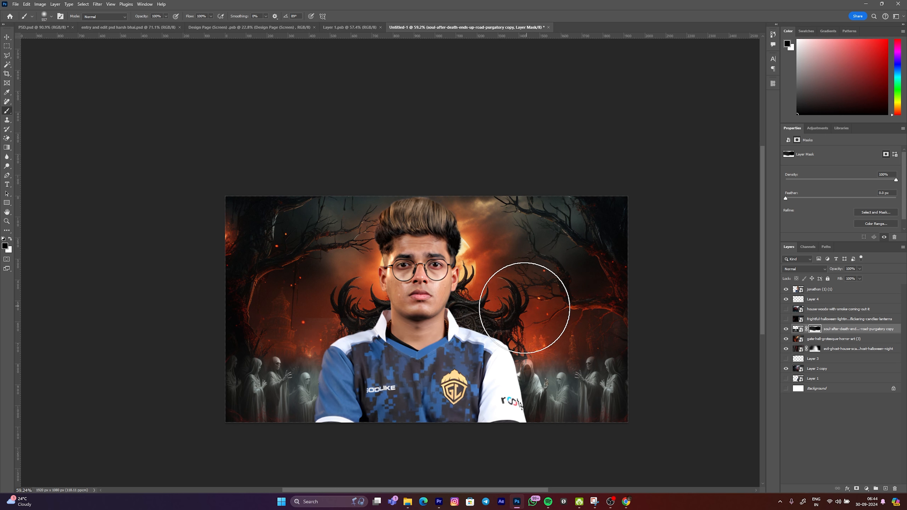
Add a Levels adjustment clipped to the gamer portrait and lower its midtones to 0.73.
key(ctrl+t)
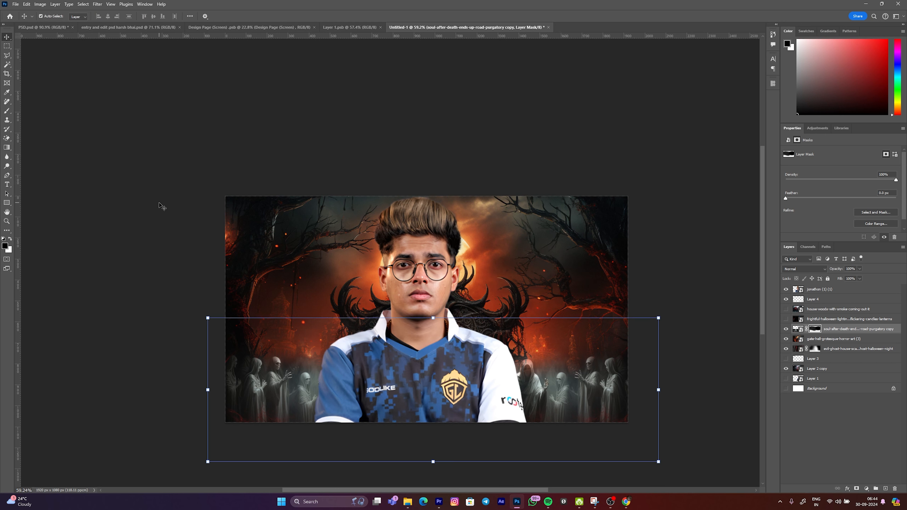
click(159, 203)
click(417, 285)
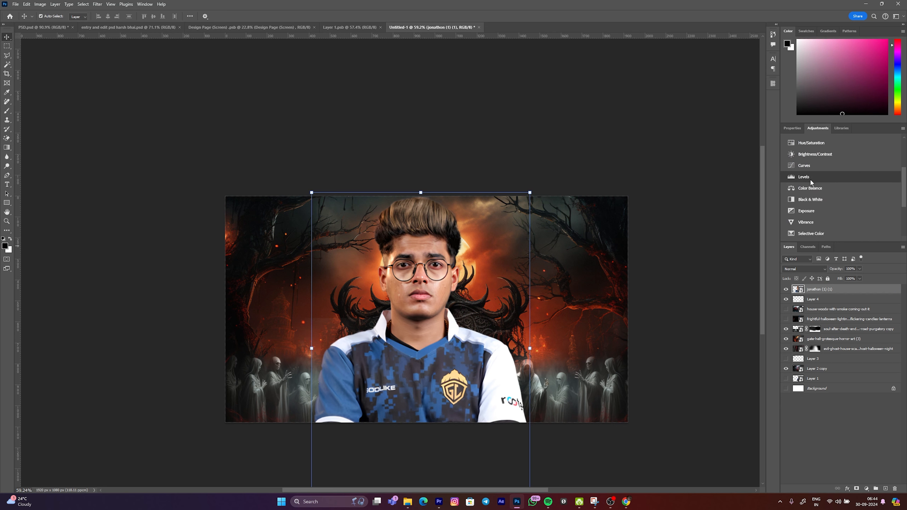
click(807, 177)
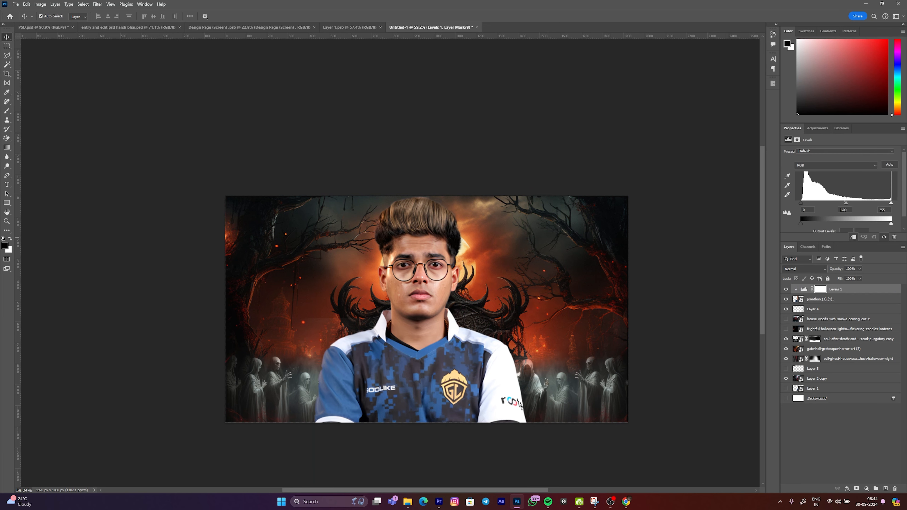
drag(845, 202, 855, 202)
Brush black on the Levels mask over the gamer's face to keep it bright.
key(b)
click(411, 282)
drag(467, 286, 478, 286)
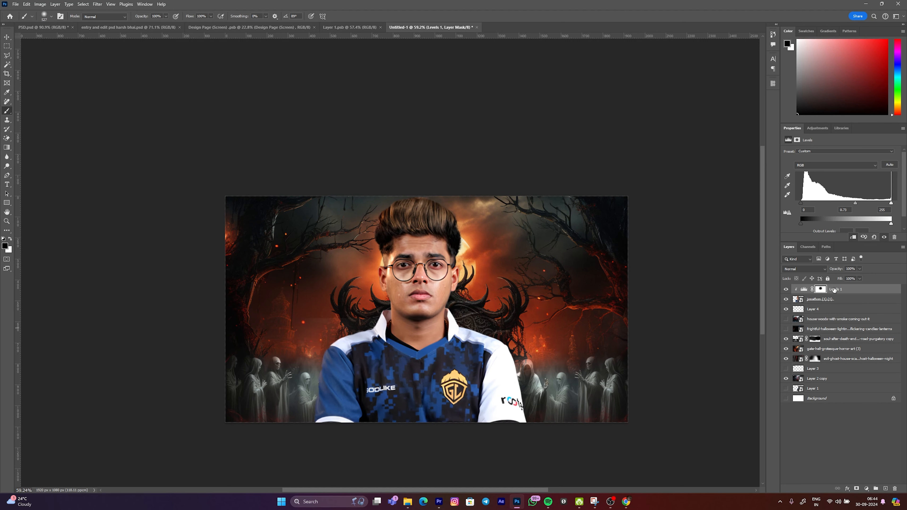
Add a Curves adjustment clipped to the gamer portrait and pull its white point down to darken the highlights.
click(814, 130)
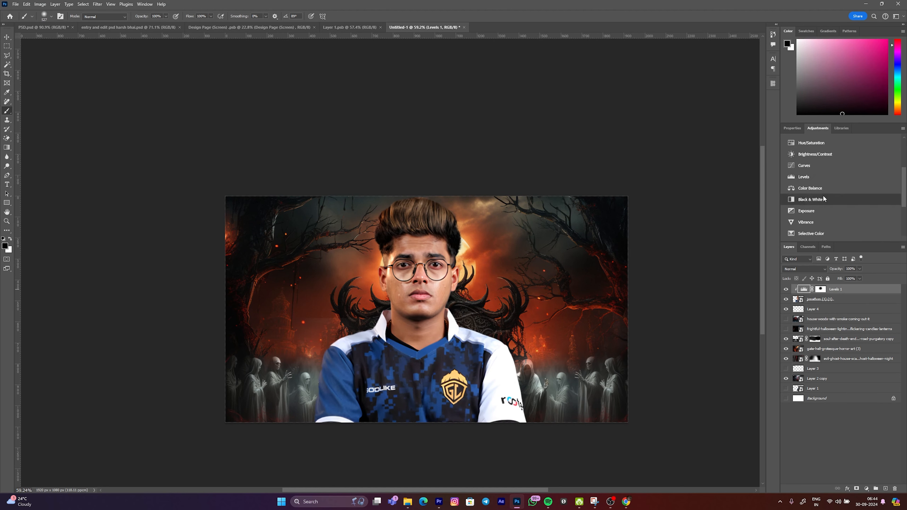
click(823, 164)
click(853, 237)
drag(893, 170, 899, 186)
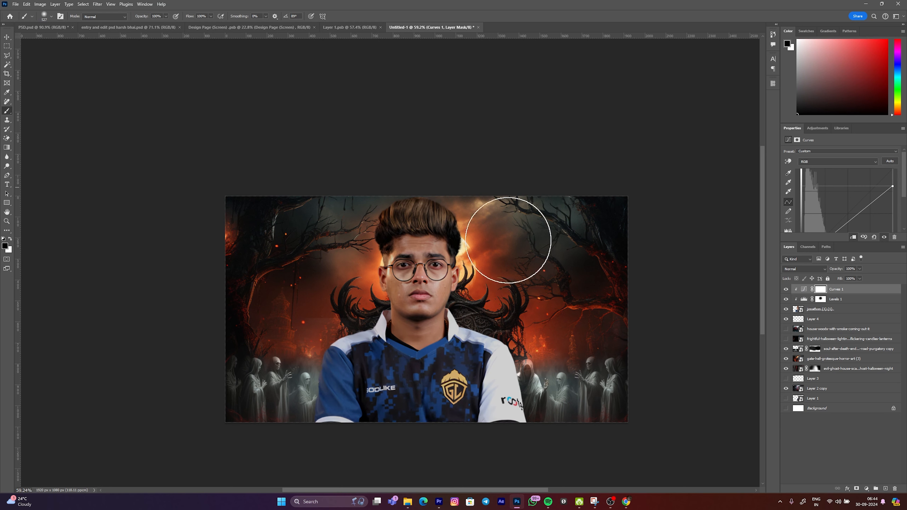
Brush black on the Curves mask over the gamer's face and neighbouring area to remove the darkening there.
drag(453, 264, 454, 274)
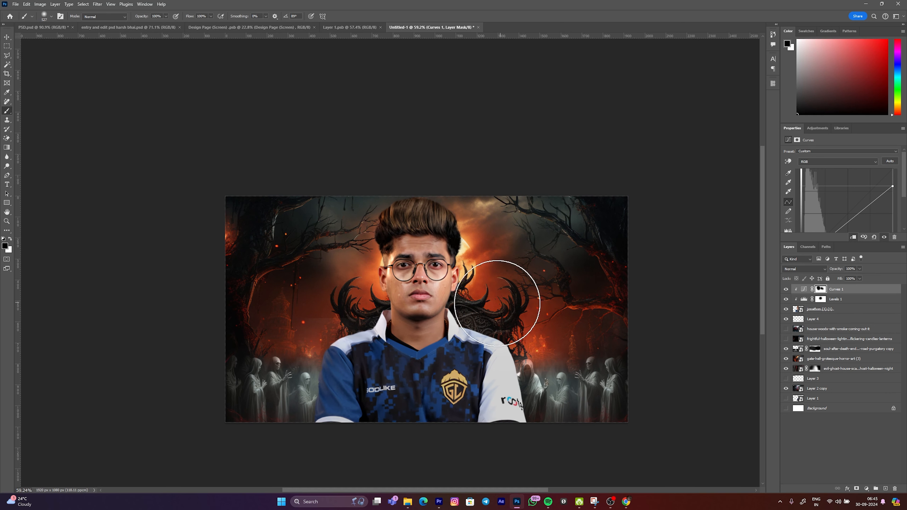
drag(505, 301, 475, 309)
key(v)
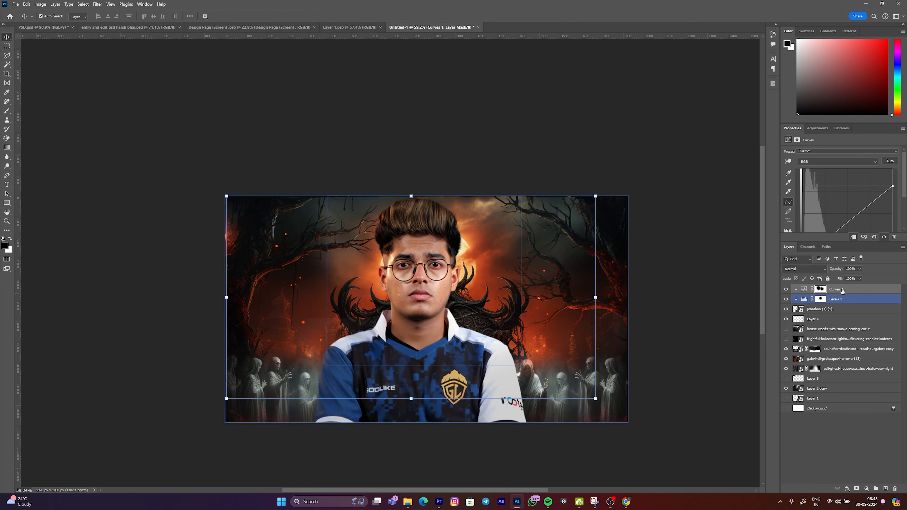
Create a new top layer and paint a soft black fade along the lower edge of the canvas with a large brush.
click(885, 489)
key(b)
scroll(542, 308, down, 2)
scroll(483, 336, down, 2)
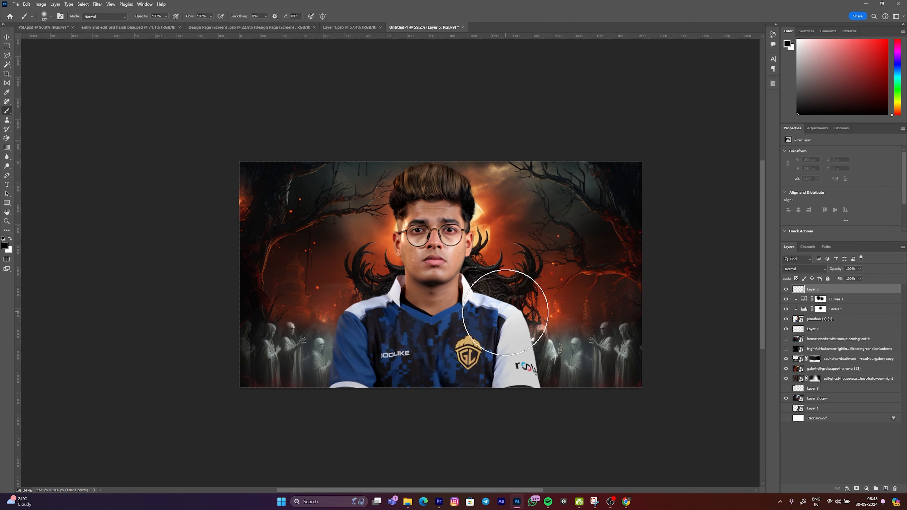
scroll(494, 341, down, 5)
drag(460, 364, 500, 364)
drag(719, 431, 289, 426)
alt+drag(532, 340, 544, 342)
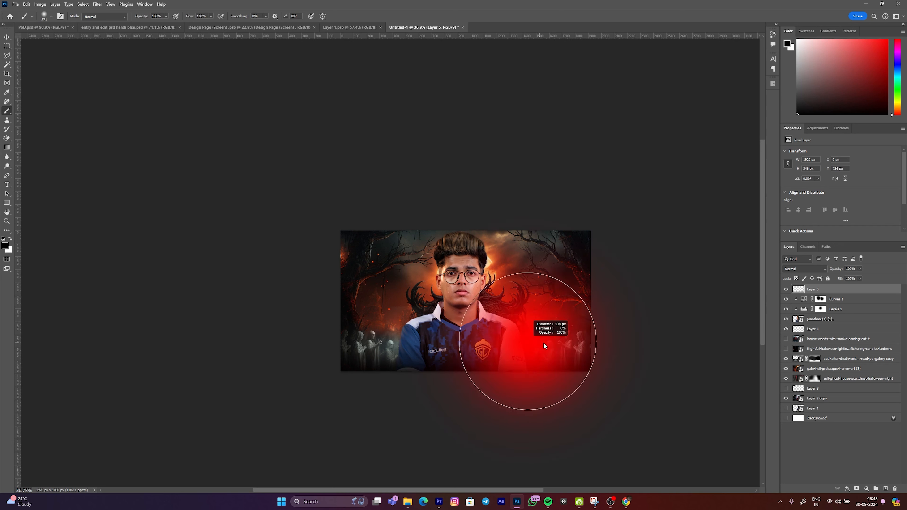
drag(606, 442, 401, 453)
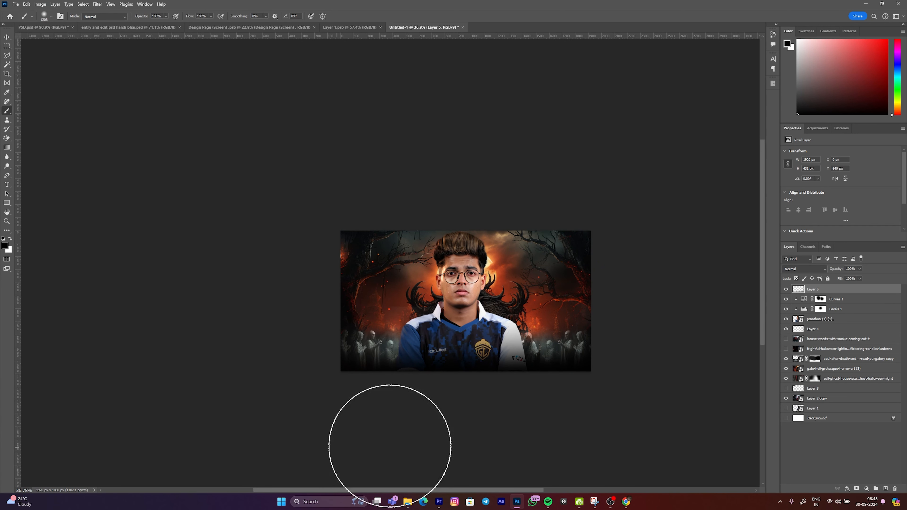
key(v)
click(597, 329)
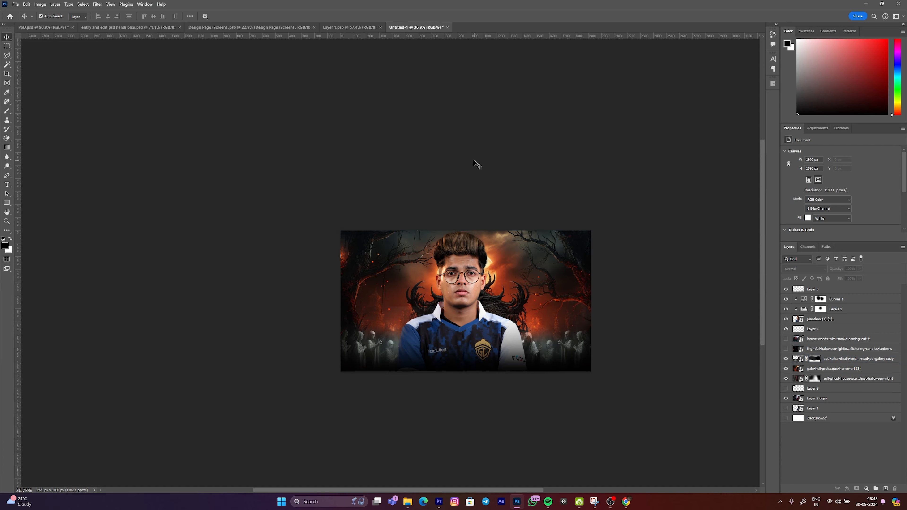
alt+scroll(482, 308, up, 8)
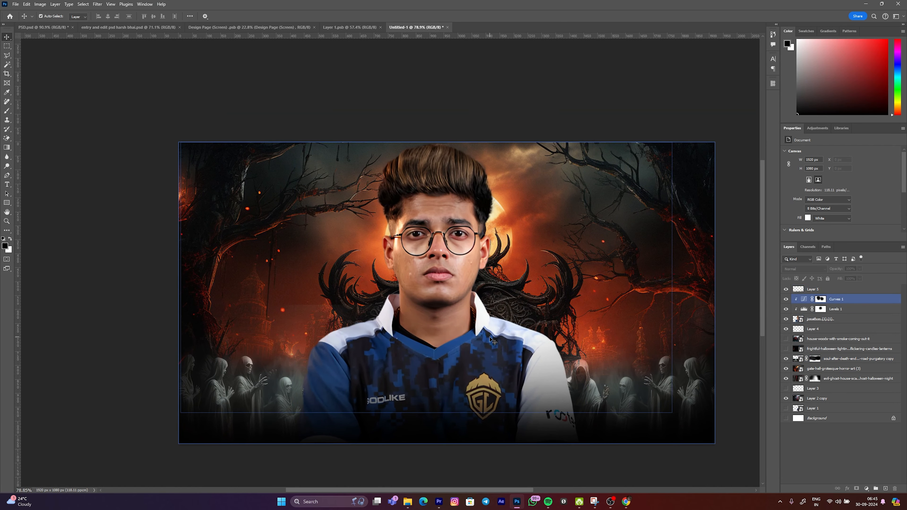
alt+scroll(476, 372, down, 6)
alt+scroll(476, 308, up, 2)
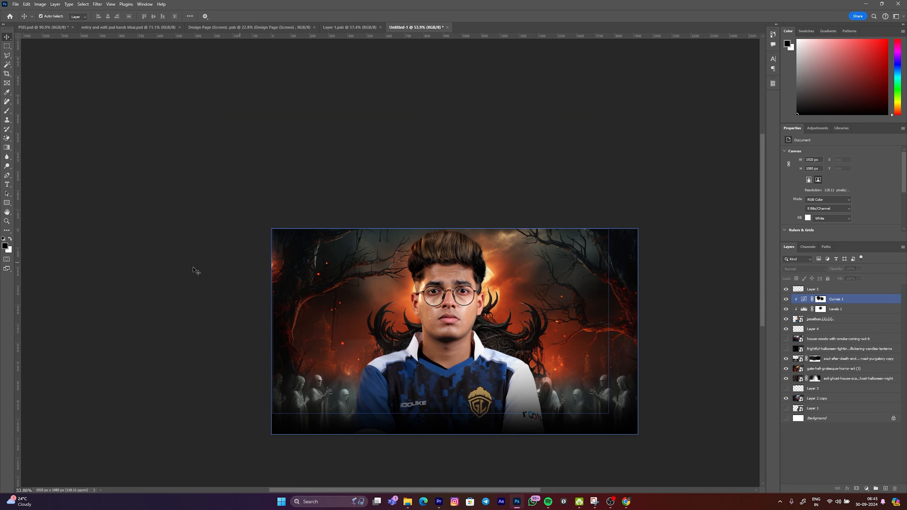
alt+scroll(339, 306, up, 1)
drag(398, 290, 398, 276)
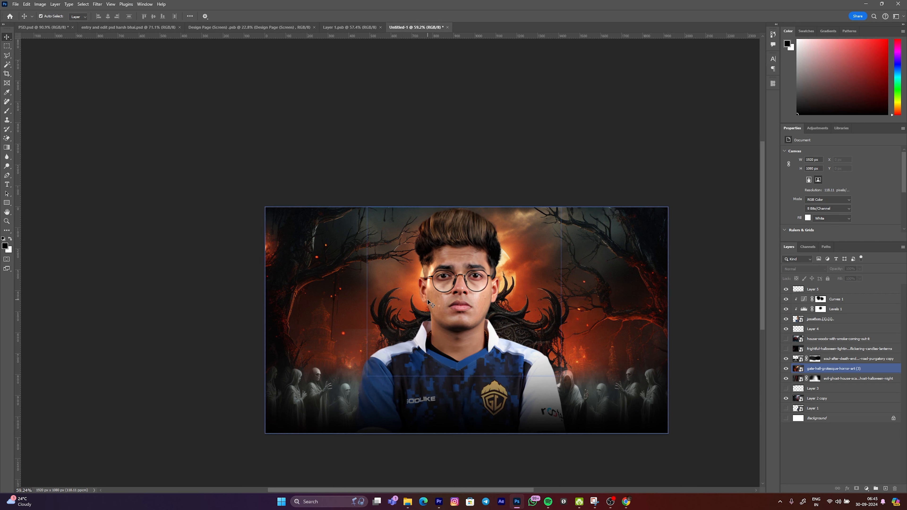
alt+scroll(347, 282, down, 1)
drag(313, 265, 322, 259)
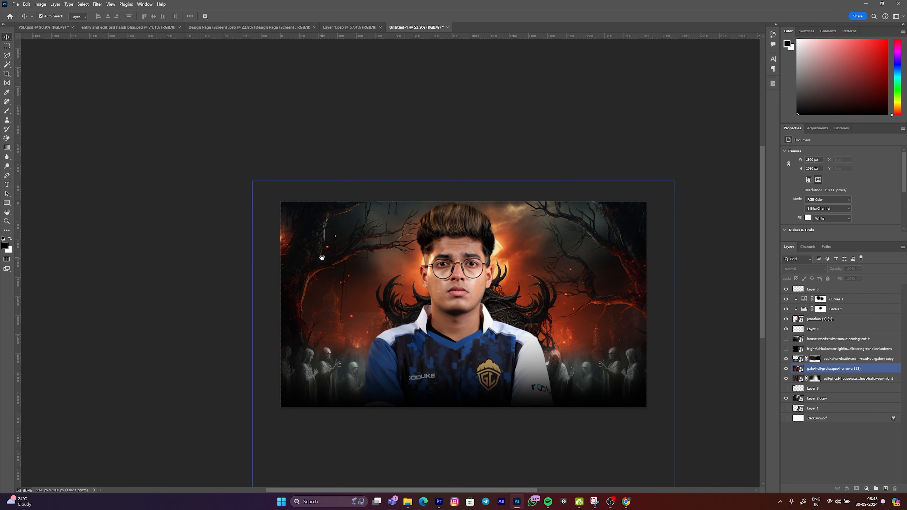
Add a new layer above the shrouded souls and place the silhouette-demon-with-red-eyes-from-hell image from the Ghost folder.
click(795, 370)
click(861, 359)
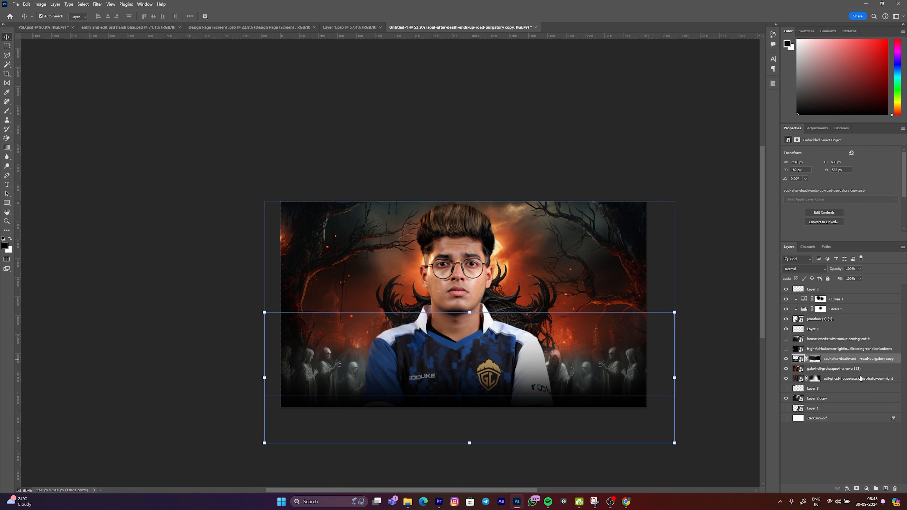
click(885, 488)
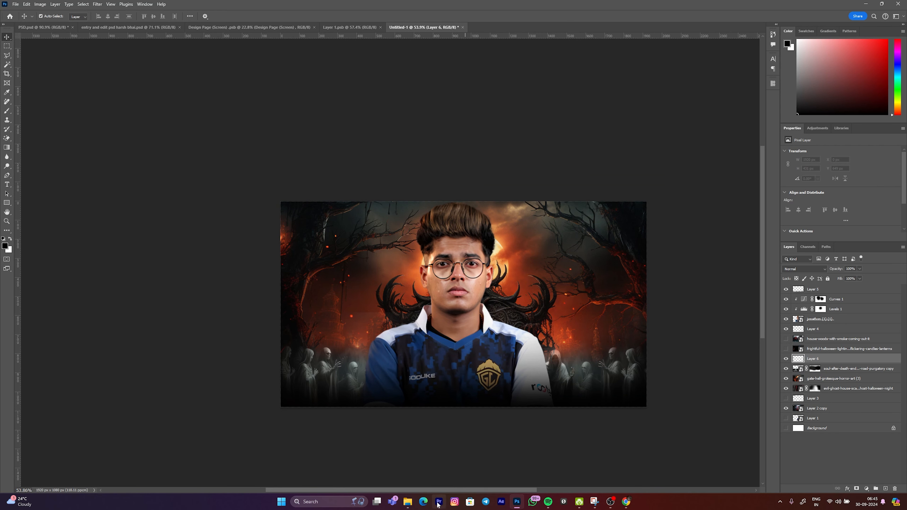
click(407, 502)
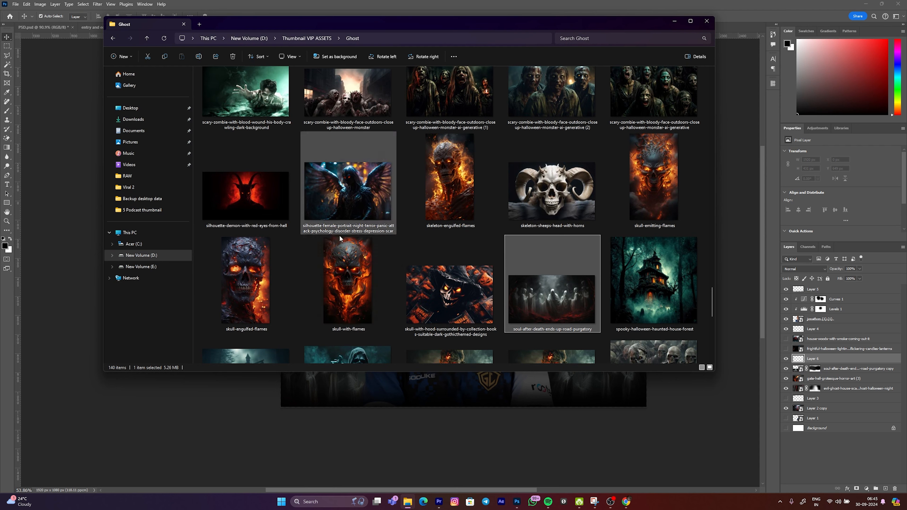
drag(238, 199, 393, 400)
Enlarge and slightly rotate the demon silhouette, position it behind the gamer on the left side of the scene, and compare its visibility.
drag(404, 298, 462, 289)
drag(518, 287, 402, 282)
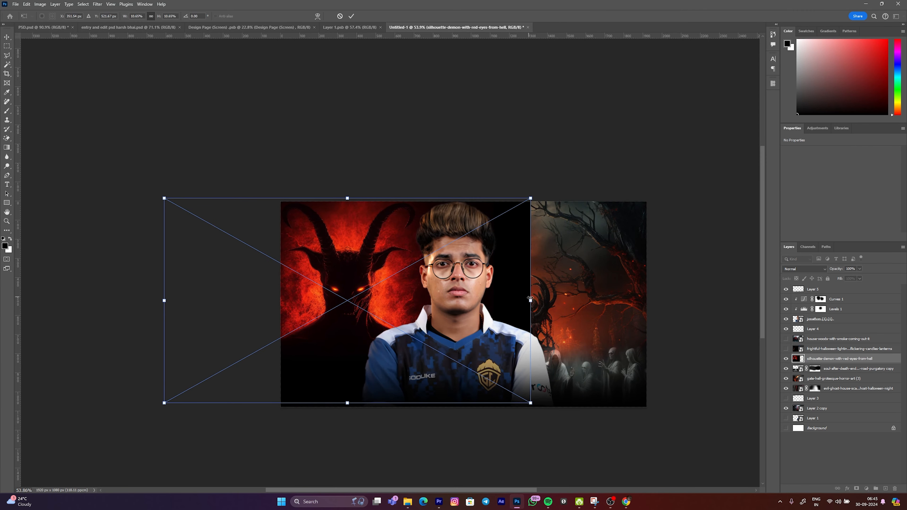
drag(530, 301, 606, 302)
drag(615, 296, 614, 280)
mouse_move(461, 293)
mouse_down()
mouse_move(493, 307)
mouse_move(466, 307)
mouse_up()
drag(614, 313, 498, 286)
drag(428, 292, 480, 271)
drag(551, 264, 730, 267)
drag(696, 294, 670, 311)
drag(727, 287, 713, 345)
drag(567, 326, 517, 314)
key(Return)
click(786, 358)
click(786, 358)
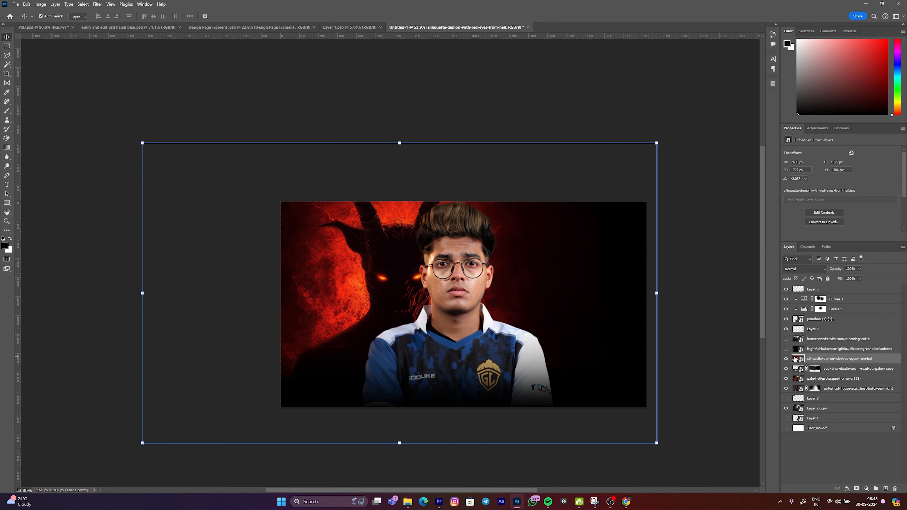
Add a layer mask to the demon image and brush black with a large soft brush to fade its outer parts.
click(856, 488)
key(b)
scroll(496, 271, down, 3)
alt+right_click(534, 281)
drag(582, 204, 571, 334)
alt+right_click(576, 287)
alt+drag(558, 285, 482, 285)
click(309, 236)
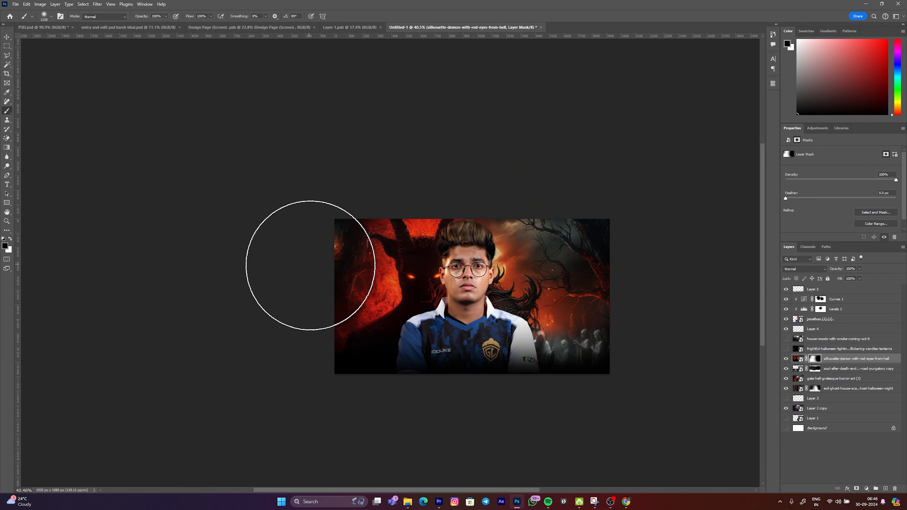
drag(320, 279, 334, 274)
Restore the demon's body beside the gamer with white on the mask, then fade the red glow near the upper edge with black.
key(x)
mouse_move(432, 257)
mouse_down()
mouse_move(435, 281)
mouse_move(411, 298)
mouse_move(431, 322)
mouse_up()
key(x)
mouse_move(525, 240)
mouse_down()
mouse_move(524, 255)
mouse_move(496, 255)
mouse_up()
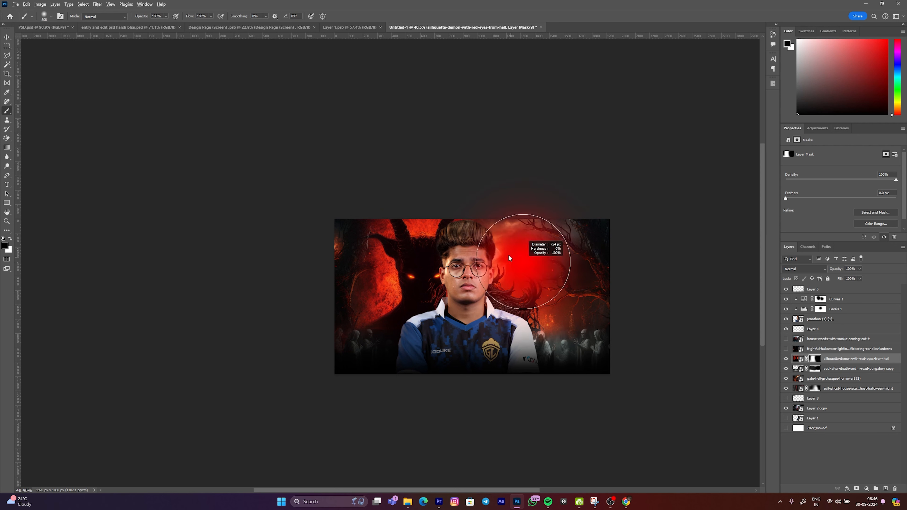
drag(417, 204, 426, 207)
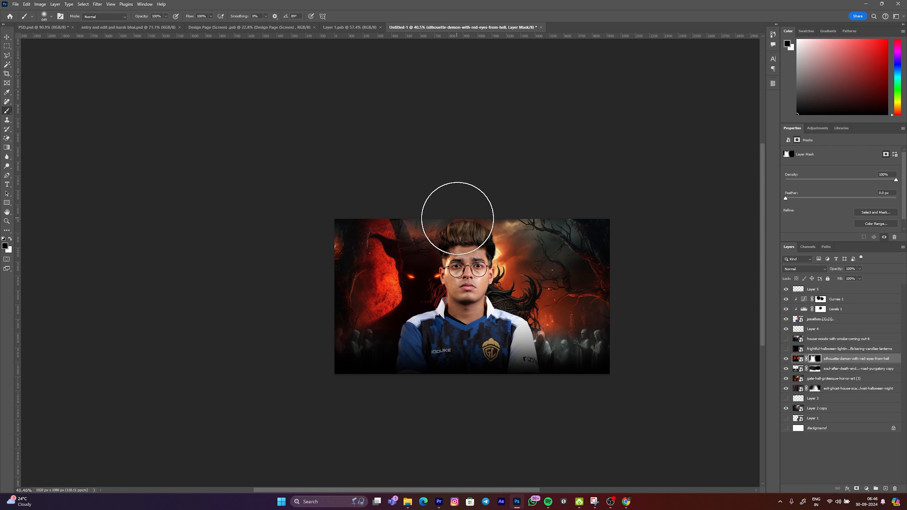
Move the masked demon to the gamer's other side, scaling it to 79.01% and tilting it -5.13°.
key(v)
click(414, 108)
click(418, 243)
drag(423, 174, 424, 239)
drag(425, 266, 413, 247)
drag(622, 321, 621, 303)
drag(551, 291, 600, 291)
drag(618, 293, 617, 286)
drag(469, 305, 605, 282)
drag(580, 373, 582, 388)
drag(566, 220, 567, 352)
drag(634, 440, 645, 424)
mouse_move(592, 347)
mouse_down()
mouse_move(598, 338)
mouse_move(579, 338)
mouse_up()
drag(630, 399, 606, 407)
drag(607, 344, 518, 356)
drag(673, 291, 673, 291)
drag(552, 300, 566, 299)
mouse_move(687, 293)
mouse_down()
mouse_move(607, 302)
mouse_move(689, 291)
mouse_up()
mouse_move(590, 317)
mouse_down()
mouse_move(576, 308)
mouse_move(603, 309)
mouse_up()
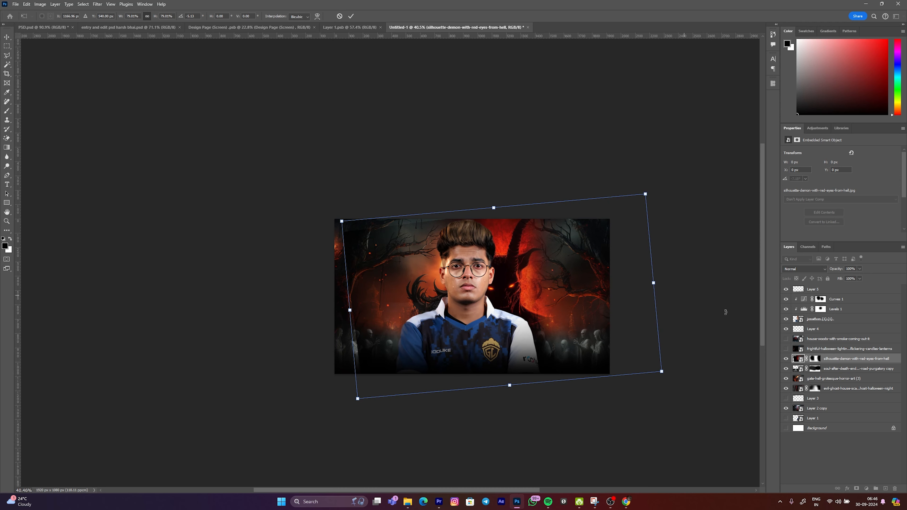
key(Return)
Brush white on the demon mask to bring back its red glow and shoulder at the lower right of the scene.
click(814, 359)
key(b)
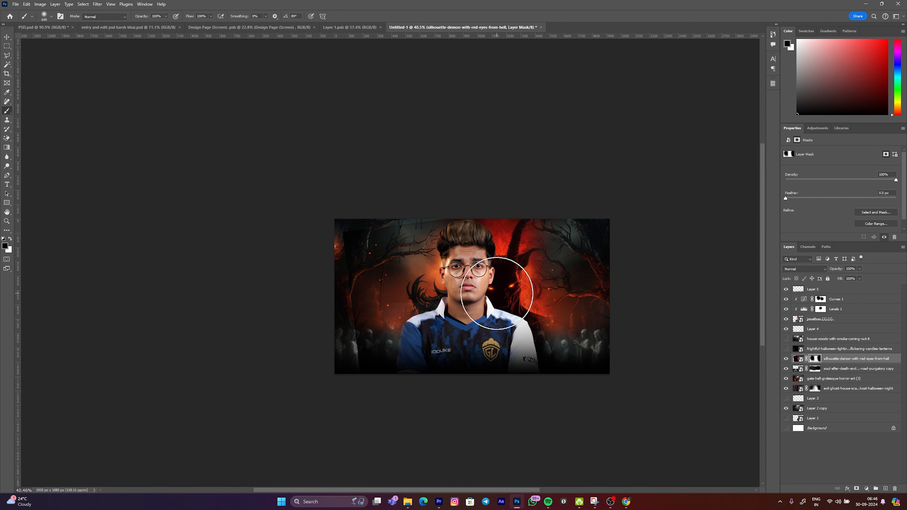
scroll(565, 294, up, 7)
drag(599, 290, 567, 290)
scroll(543, 301, down, 4)
scroll(511, 236, up, 6)
key(x)
mouse_move(521, 378)
mouse_down()
mouse_move(524, 437)
mouse_move(606, 477)
mouse_move(641, 467)
mouse_up()
scroll(534, 399, down, 6)
Brush black on the demon mask to erase the image's leftover edges over the trees and souls on the scene's left side.
key(x)
scroll(568, 386, up, 5)
drag(562, 392, 522, 371)
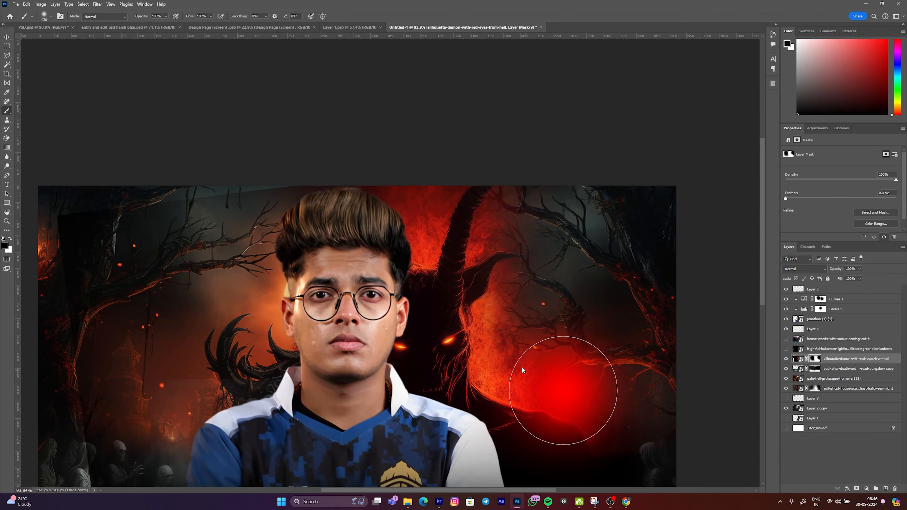
drag(455, 327, 518, 351)
scroll(451, 210, up, 3)
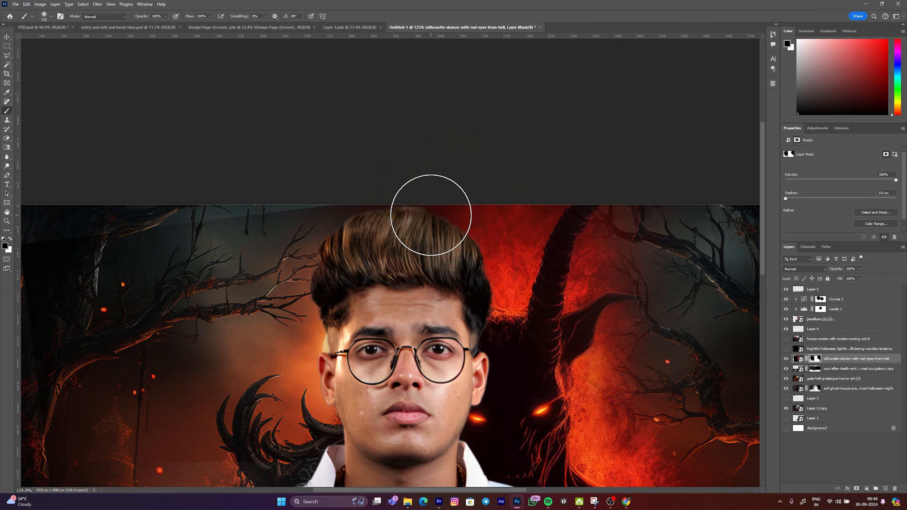
scroll(247, 237, down, 2)
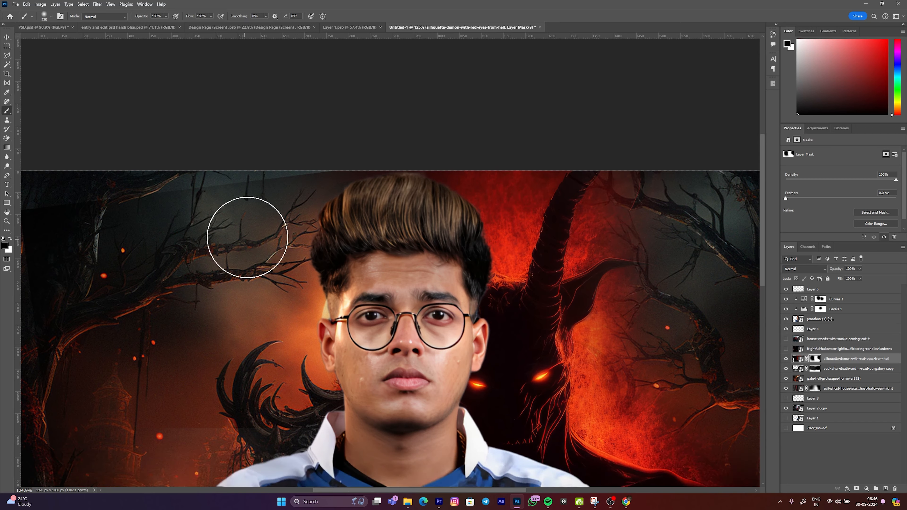
click(251, 191)
scroll(250, 191, down, 5)
mouse_move(254, 209)
mouse_down()
mouse_move(254, 224)
mouse_move(271, 223)
mouse_up()
drag(106, 365, 160, 299)
drag(203, 355, 241, 261)
drag(217, 315, 221, 368)
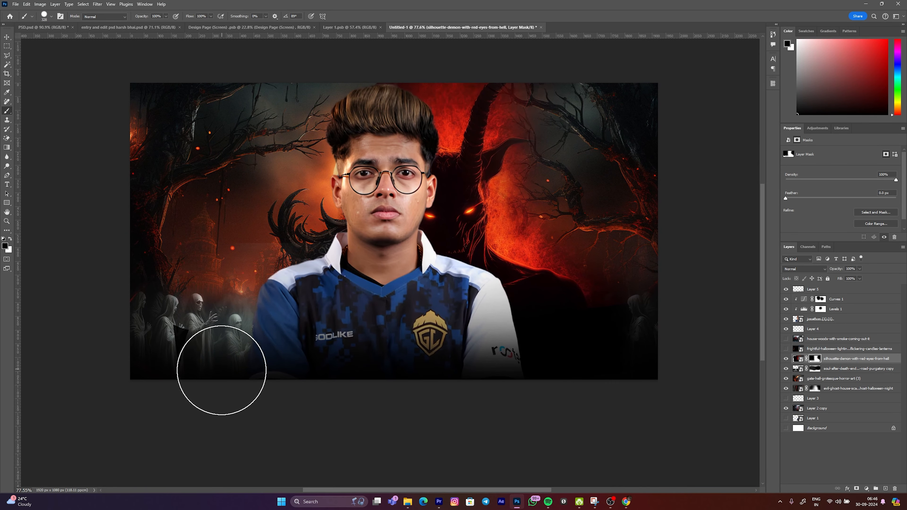
drag(300, 192, 296, 356)
Brush black on the demon mask to remove the red backdrop between the gamer's hair and the demon's horn.
scroll(390, 287, up, 6)
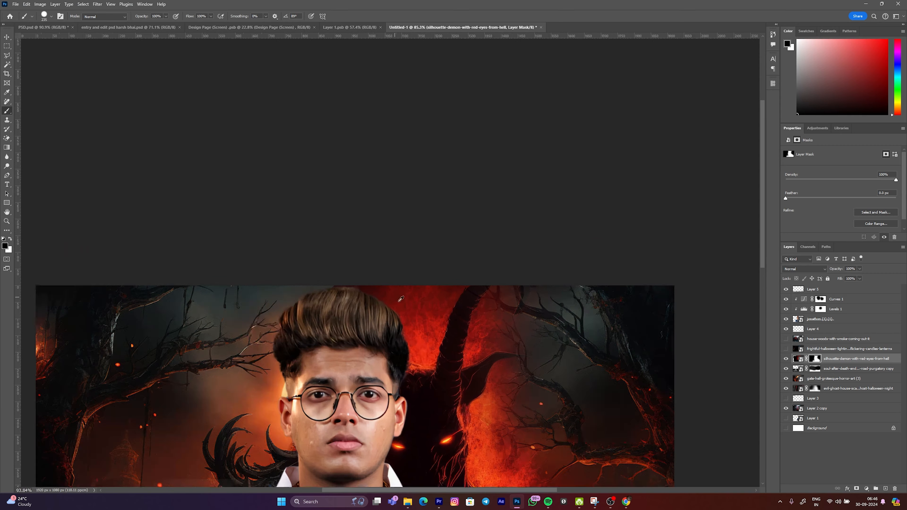
drag(404, 305, 360, 305)
drag(440, 365, 508, 301)
scroll(512, 255, down, 2)
scroll(502, 246, up, 5)
drag(545, 252, 559, 251)
mouse_move(599, 192)
mouse_down()
mouse_move(561, 271)
mouse_move(537, 364)
mouse_move(437, 377)
mouse_move(442, 352)
mouse_up()
mouse_move(497, 285)
mouse_down()
mouse_move(458, 331)
mouse_move(522, 191)
mouse_up()
drag(439, 243, 393, 150)
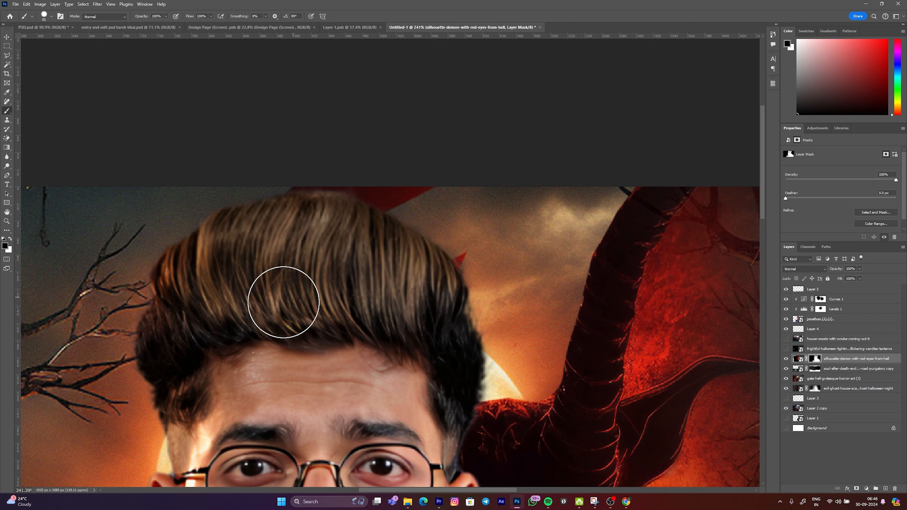
drag(375, 225, 110, 207)
Shrink the brush and mask out the red backdrop between the demon's horn and ear and above the ear.
key(bracketleft)
key(bracketleft)
key(bracketleft)
key(bracketleft)
key(bracketleft)
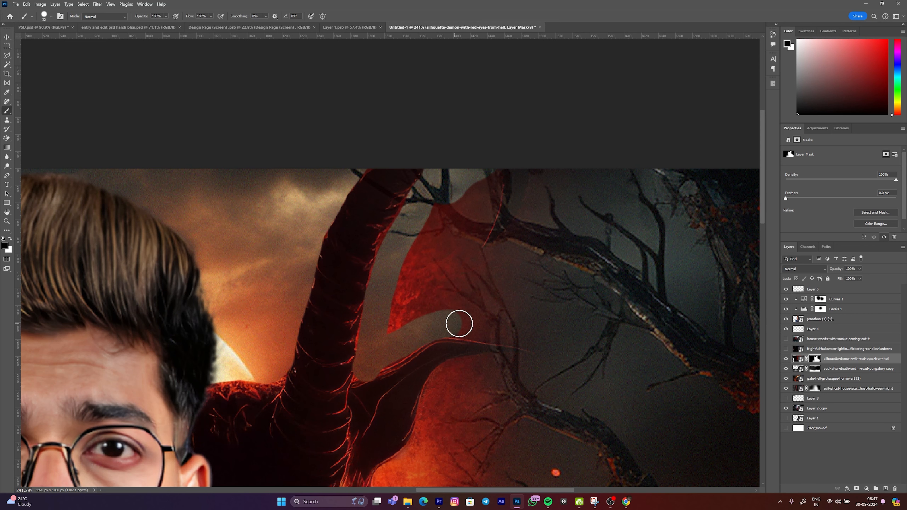
mouse_move(411, 303)
mouse_down()
mouse_move(401, 309)
mouse_move(423, 259)
mouse_move(584, 156)
mouse_up()
alt+right_click(531, 210)
drag(527, 239, 492, 286)
Switch to white and brush on the mask to restore the lower part of the demon's ear.
key(x)
scroll(381, 394, up, 3)
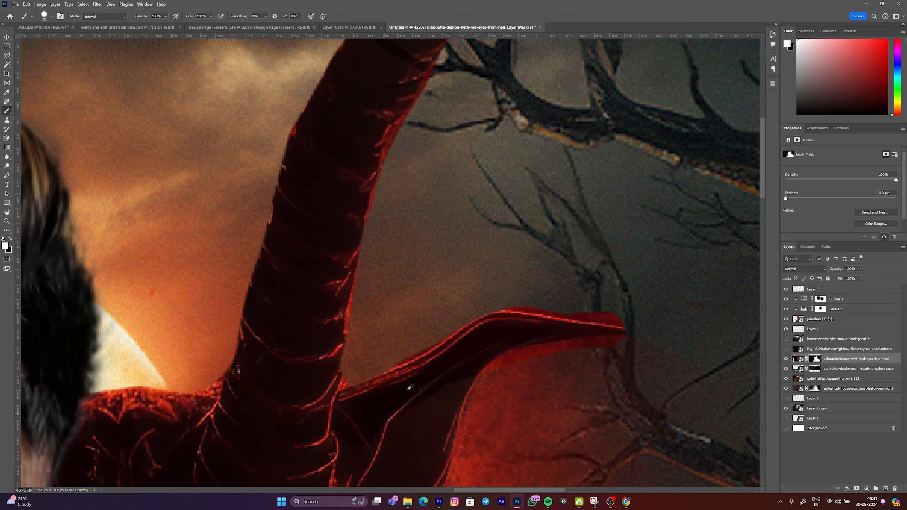
scroll(410, 387, down, 2)
drag(410, 417, 505, 298)
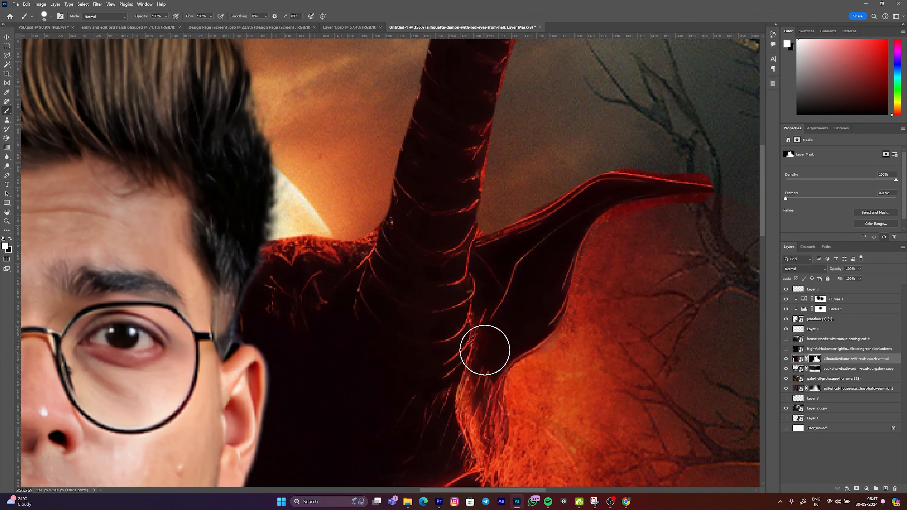
Brush black on the demon mask with a larger brush to remove the red backdrop beside the demon's face, below its ear.
scroll(484, 350, down, 10)
key(x)
mouse_move(526, 352)
mouse_down()
mouse_move(540, 357)
mouse_move(606, 339)
mouse_move(588, 322)
mouse_move(589, 305)
mouse_move(560, 378)
mouse_up()
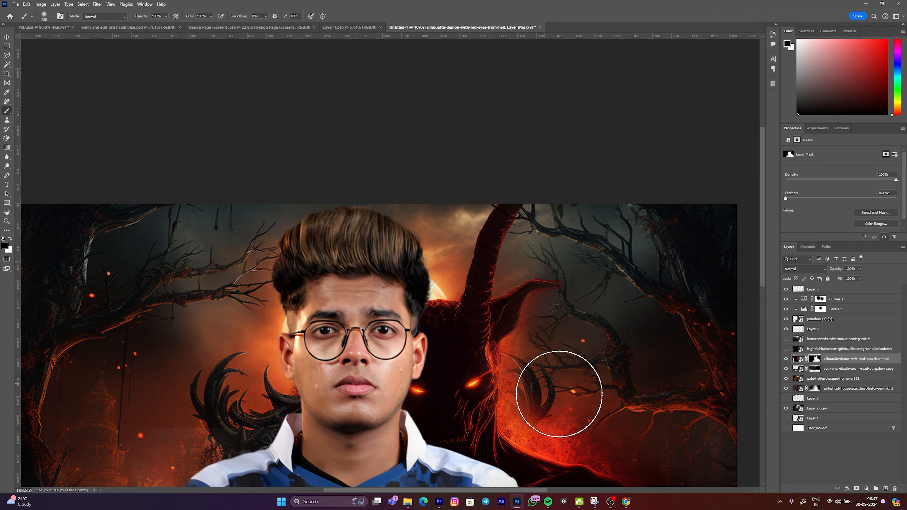
scroll(582, 367, down, 5)
scroll(582, 367, up, 4)
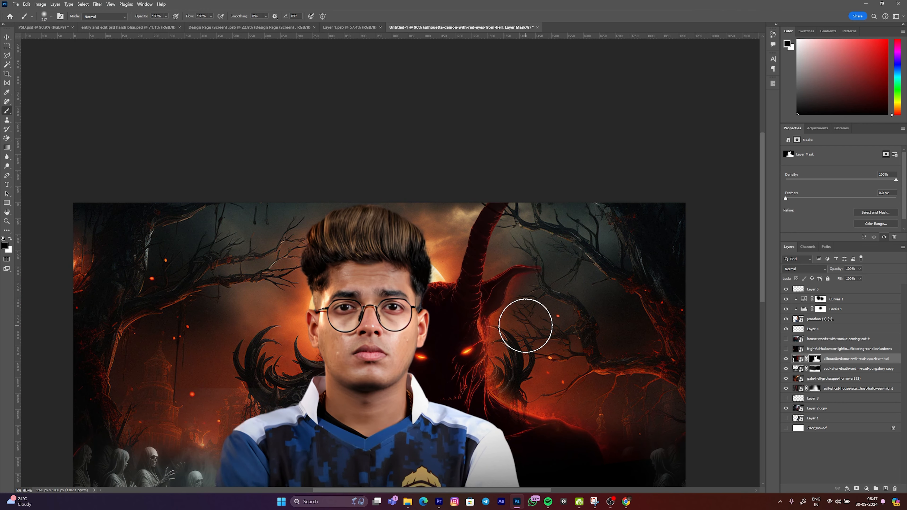
Switch to white and brush on the demon mask to restore the demon's face around the eyes and along its glowing edge.
key(x)
scroll(447, 359, up, 8)
drag(425, 375, 393, 361)
mouse_move(422, 308)
mouse_down()
mouse_move(430, 349)
mouse_move(419, 348)
mouse_up()
scroll(425, 310, up, 7)
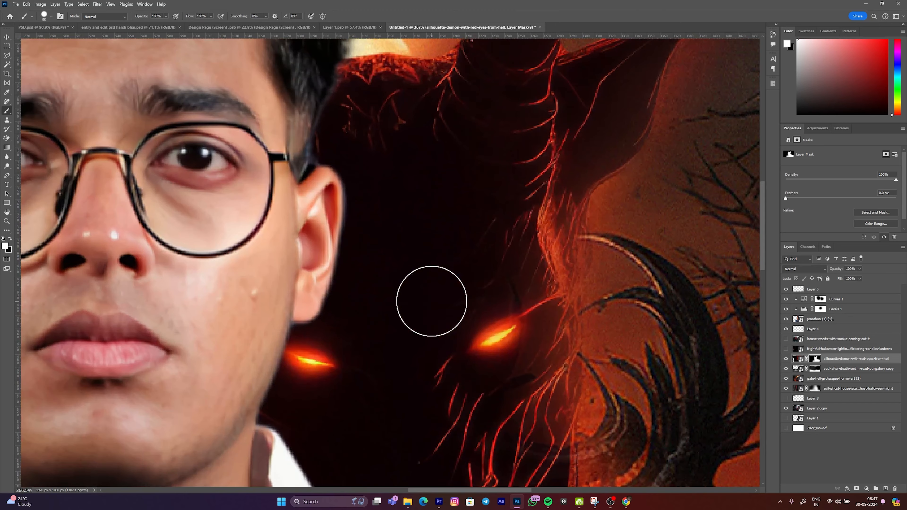
drag(489, 269, 493, 217)
drag(530, 181, 538, 345)
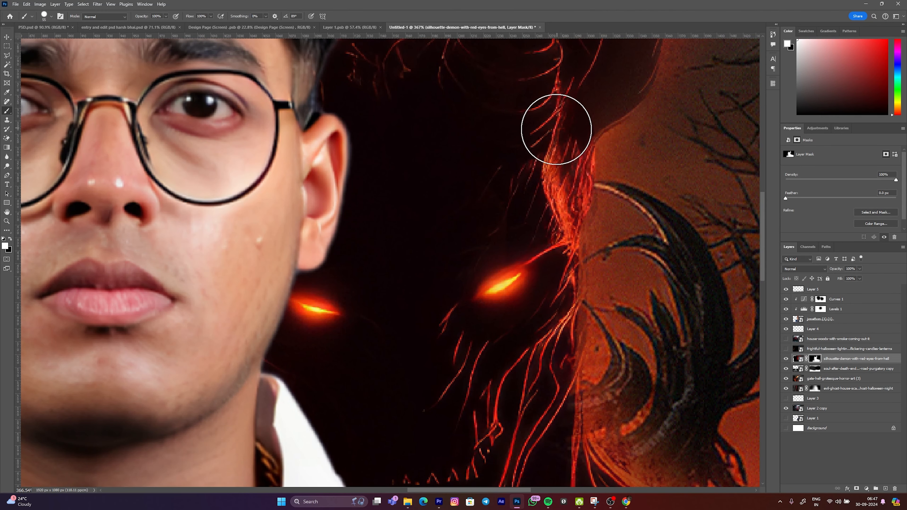
Brush white on the demon mask to restore the faded inner and lower parts of the demon's ear.
drag(541, 194, 461, 411)
drag(554, 231, 536, 230)
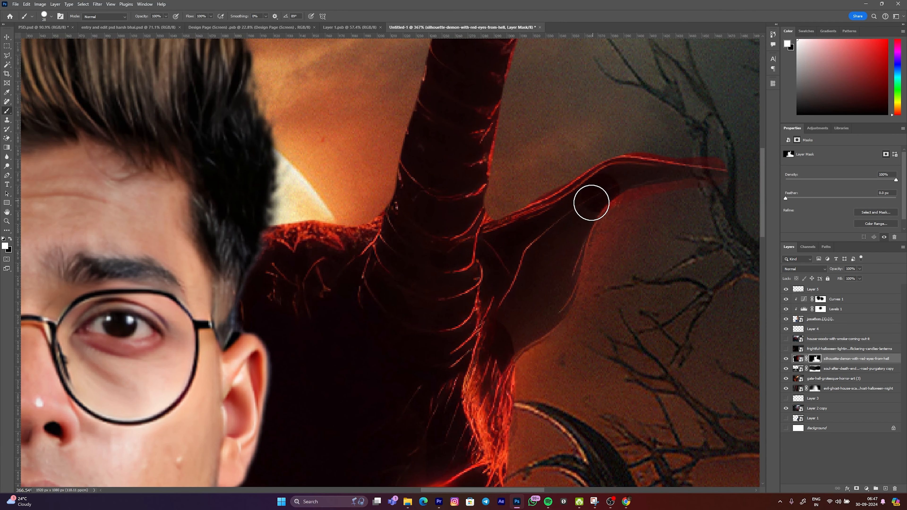
drag(470, 324, 478, 324)
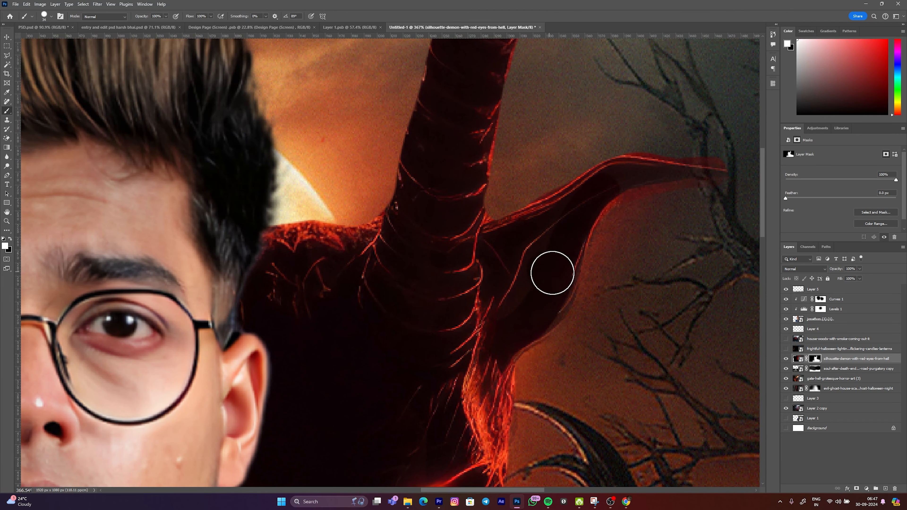
drag(548, 231, 553, 230)
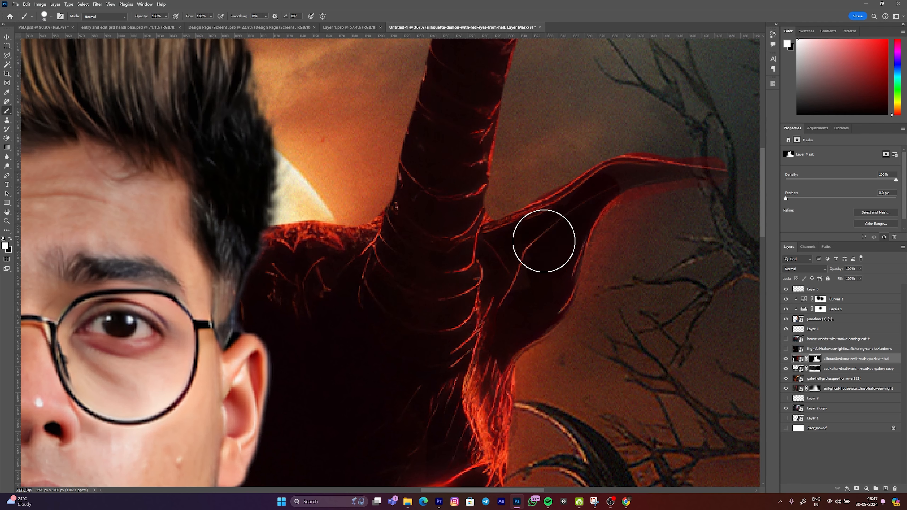
scroll(454, 254, down, 10)
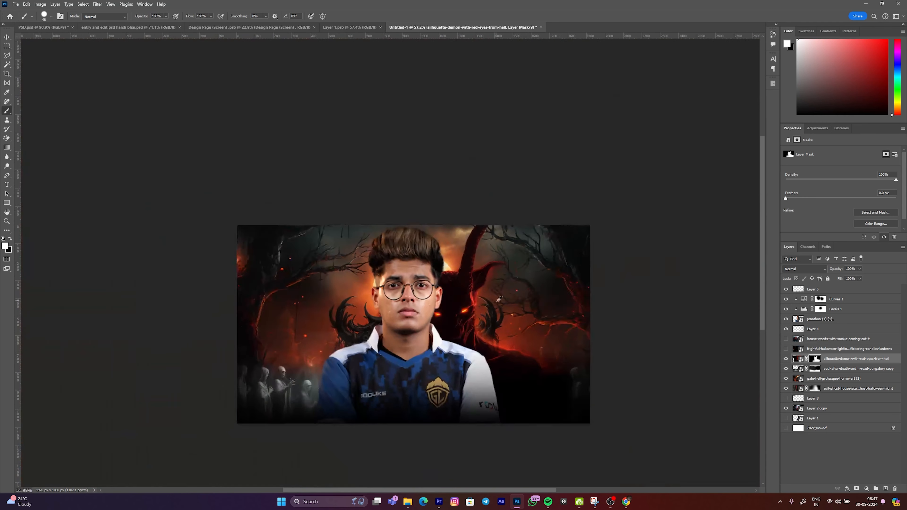
Add a new empty layer directly above the soul-after-death road layer.
key(v)
click(500, 141)
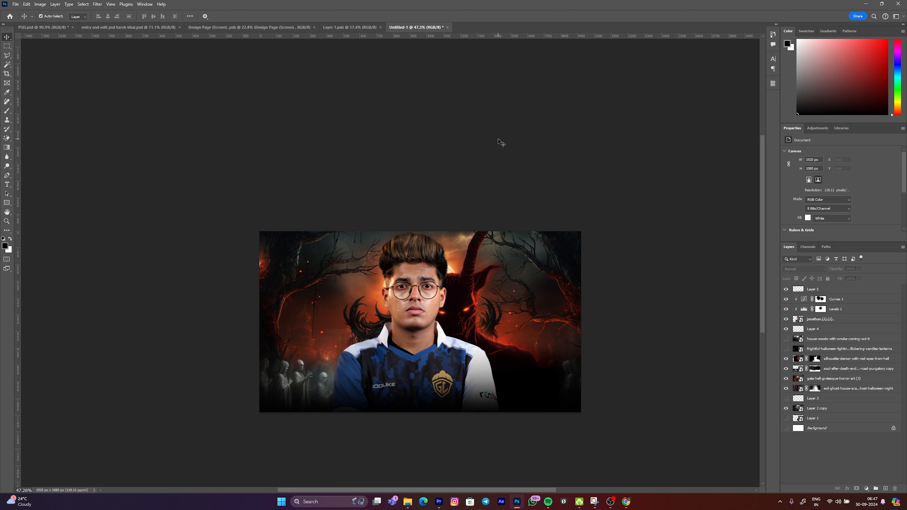
click(278, 392)
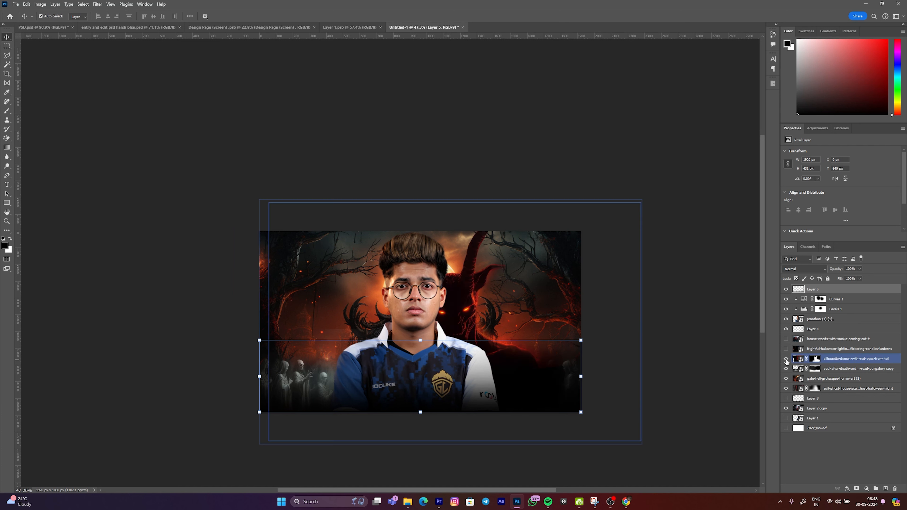
click(799, 368)
click(886, 488)
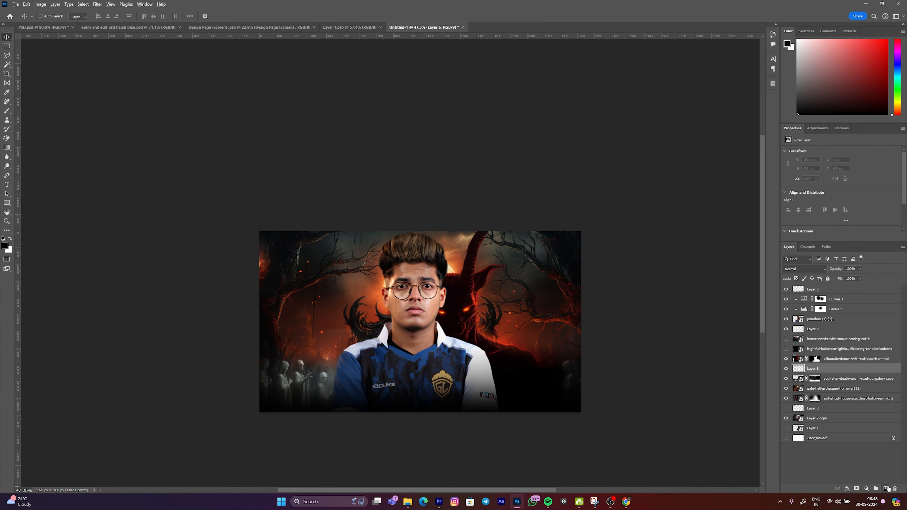
Tint the hooded figures by painting orange-red on the new clipped layer, using Color blend mode and 43% fill.
mouse_move(382, 290)
mouse_down()
mouse_move(375, 287)
mouse_move(480, 311)
mouse_move(473, 303)
mouse_move(589, 295)
mouse_up()
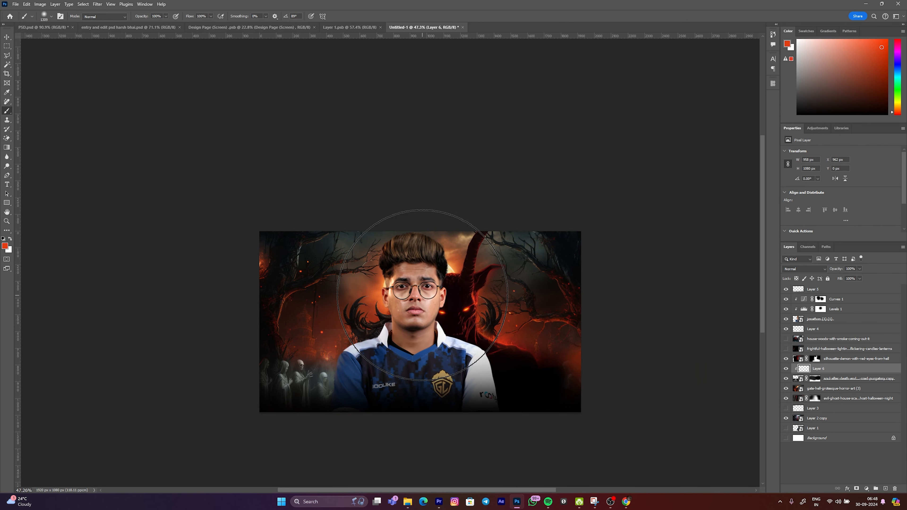
click(305, 318)
click(558, 343)
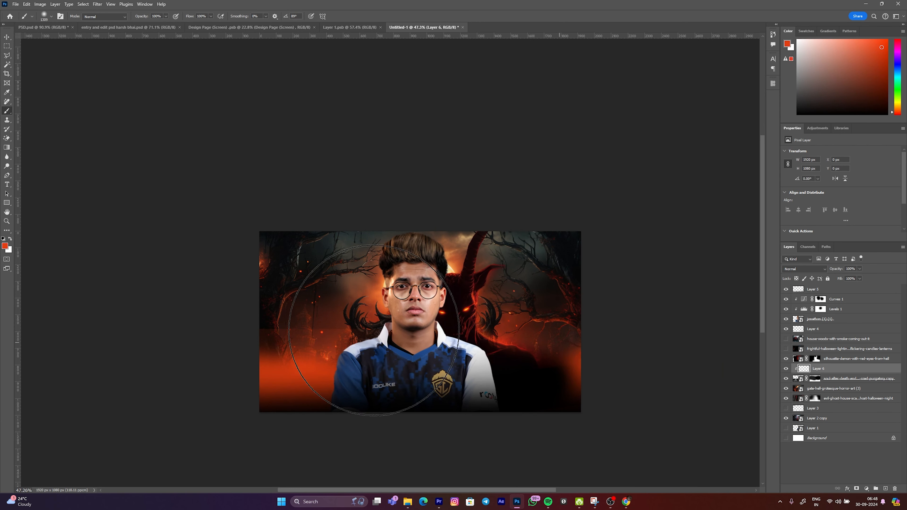
click(795, 269)
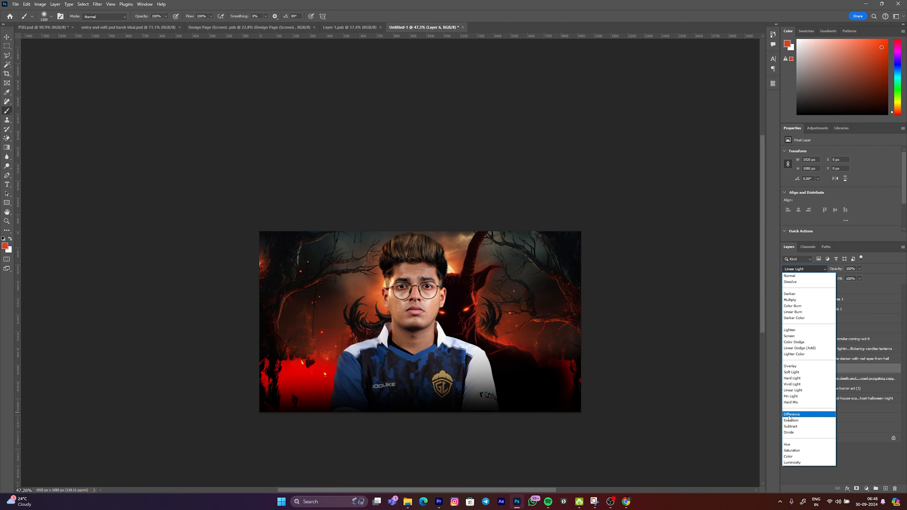
click(788, 457)
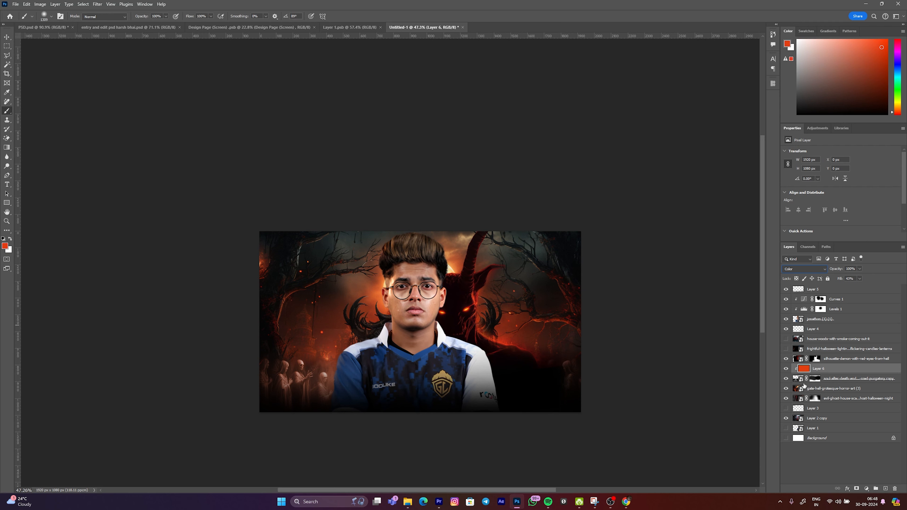
Touch up the mask of the soul-after-death road layer around the hooded figures with a soft brush.
click(814, 379)
drag(268, 356, 267, 356)
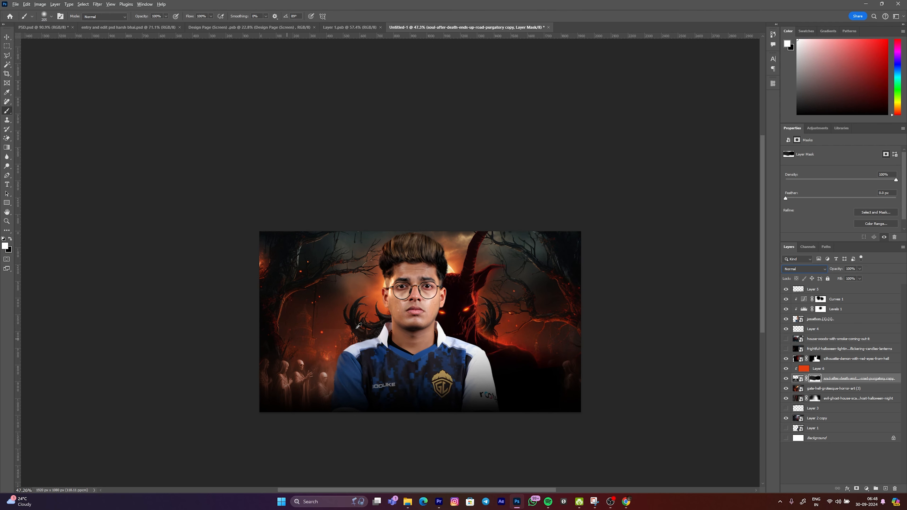
scroll(336, 348, up, 4)
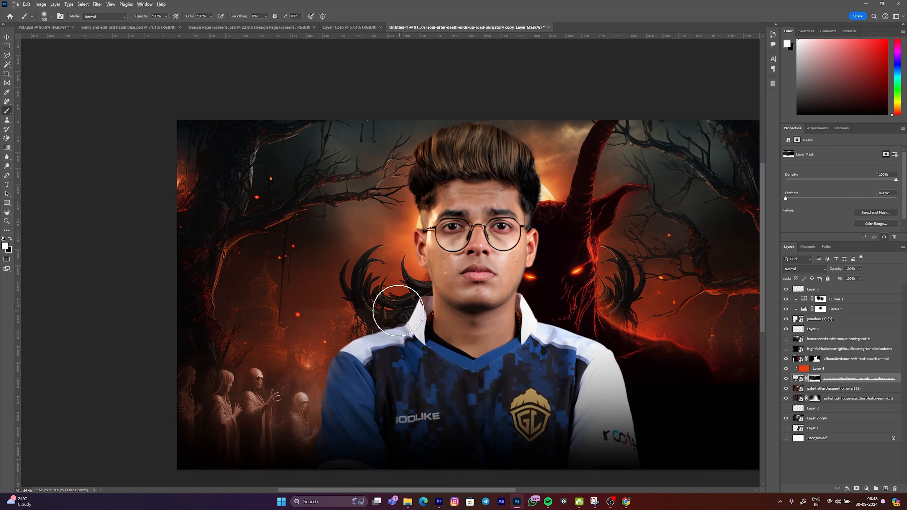
drag(547, 334, 387, 320)
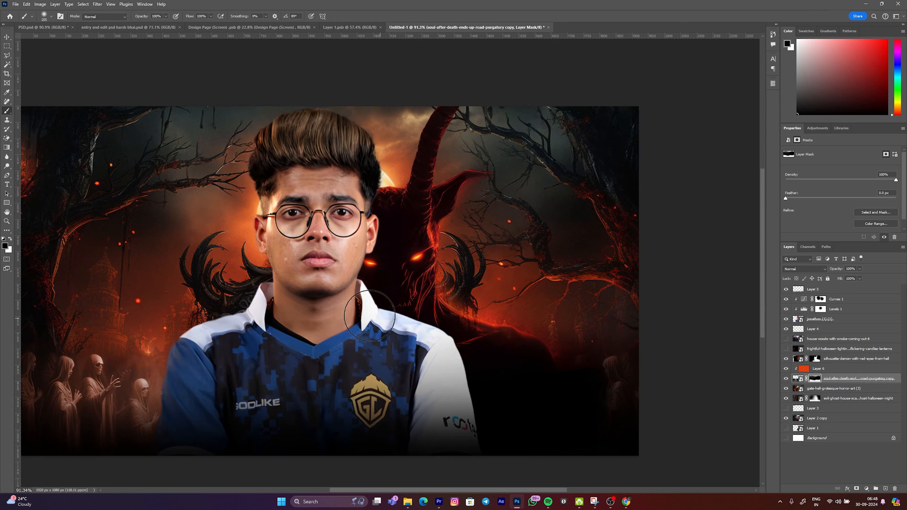
scroll(566, 310, down, 5)
key(v)
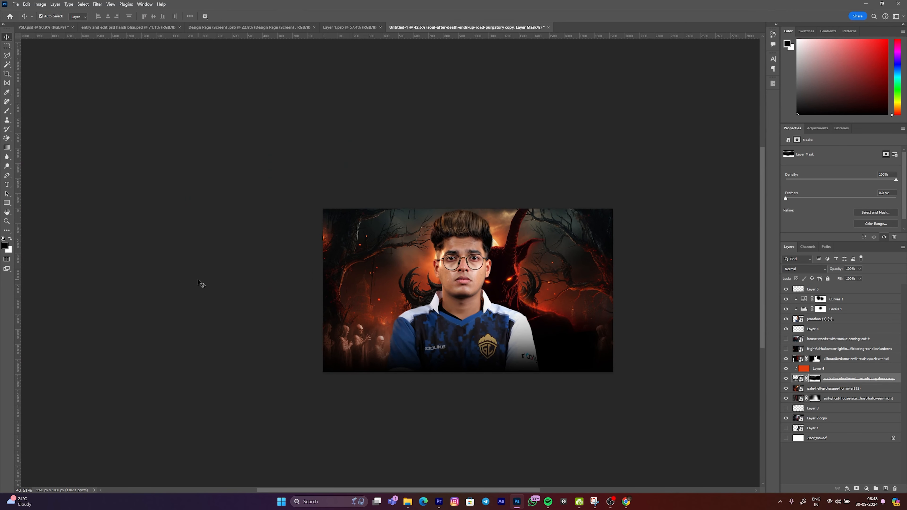
click(198, 283)
Compare the composition with and without the silhouette demon layer.
scroll(489, 260, up, 2)
drag(528, 293, 526, 292)
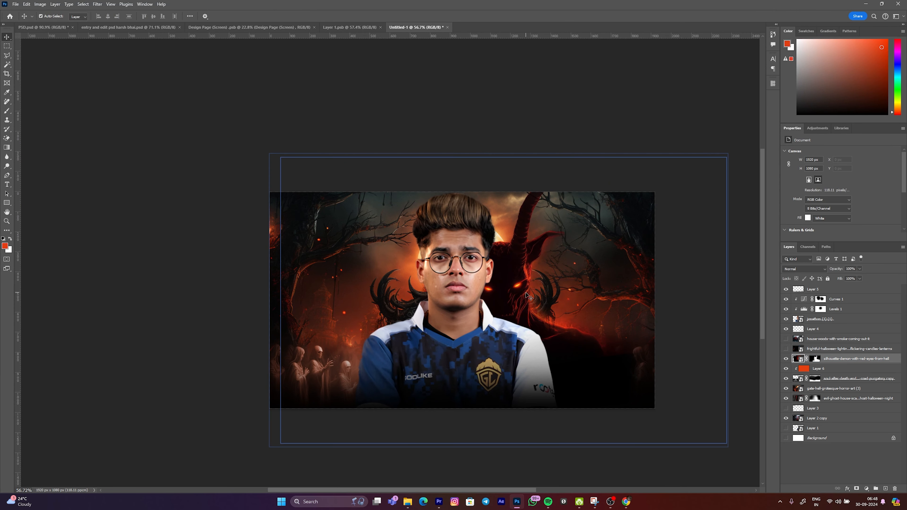
click(785, 358)
click(786, 358)
click(786, 358)
click(786, 359)
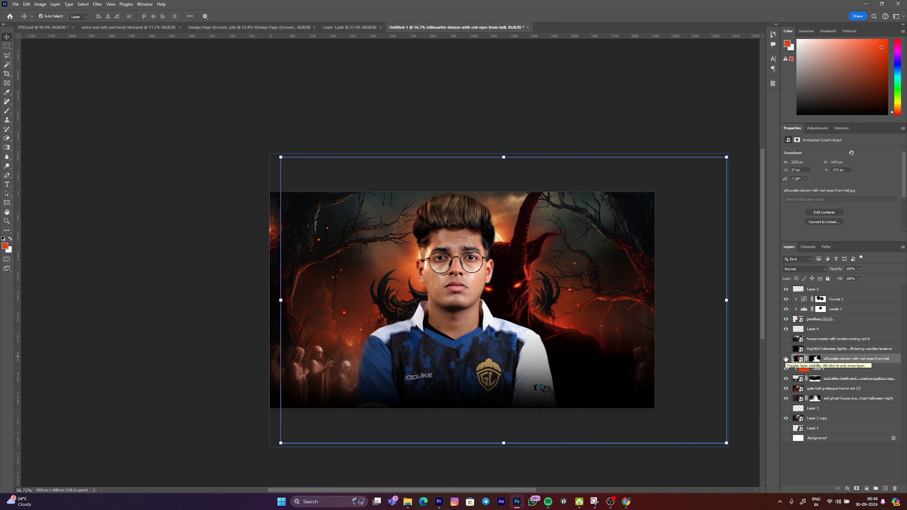
Enlarge the silhouette demon layer to about 135% and shift it towards the right edge of the image.
right_click(835, 359)
click(798, 360)
drag(726, 301, 488, 305)
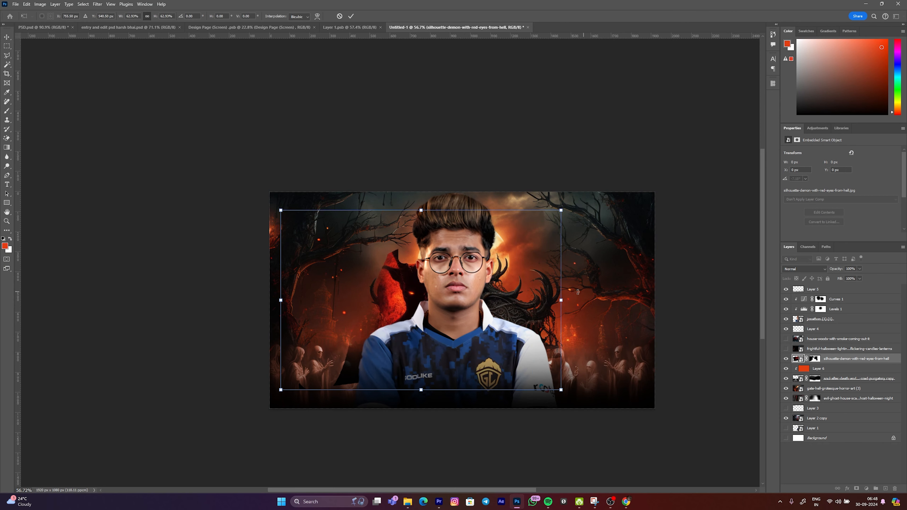
key(ctrl+z)
drag(730, 303, 663, 301)
drag(598, 285, 621, 289)
drag(495, 183, 509, 40)
drag(510, 118, 641, 143)
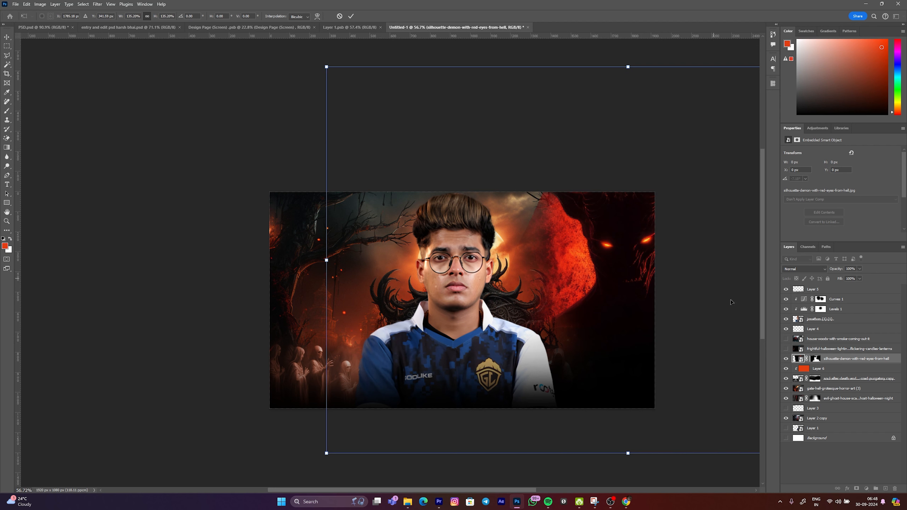
Try to blend the demon's red edge into the sky by brushing black on its layer mask.
click(818, 361)
key(b)
drag(511, 238, 535, 238)
drag(530, 198, 511, 258)
key(ctrl+z)
key(bracketleft)
key(bracketleft)
key(bracketleft)
key(ctrl+z)
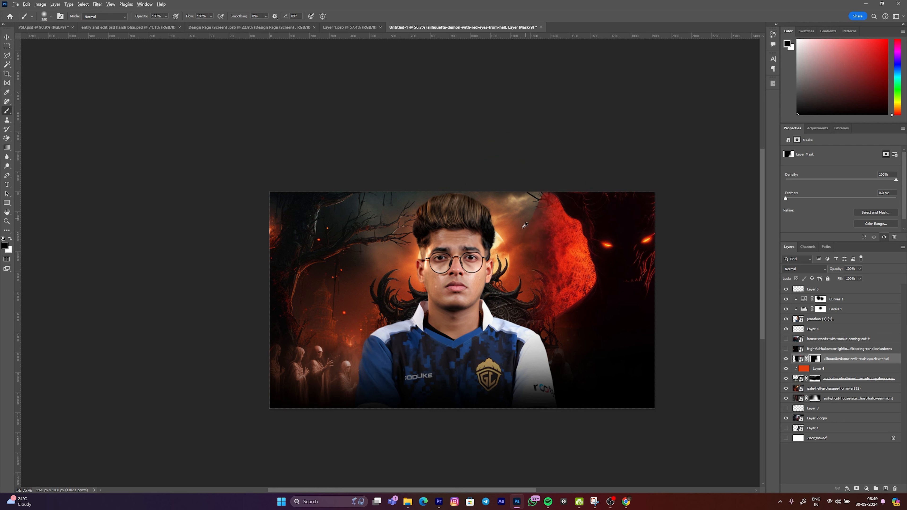
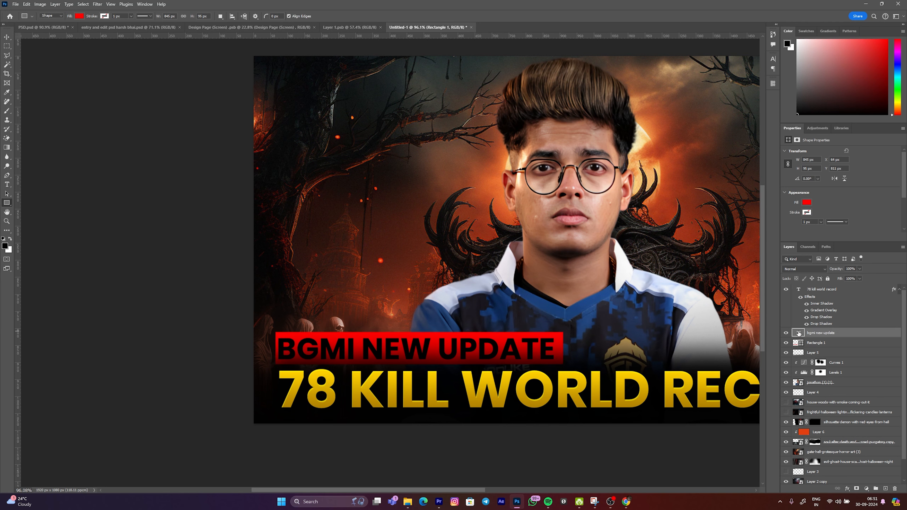
Change the colour of the BGMI NEW UPDATE text to white (ffffff).
click(846, 206)
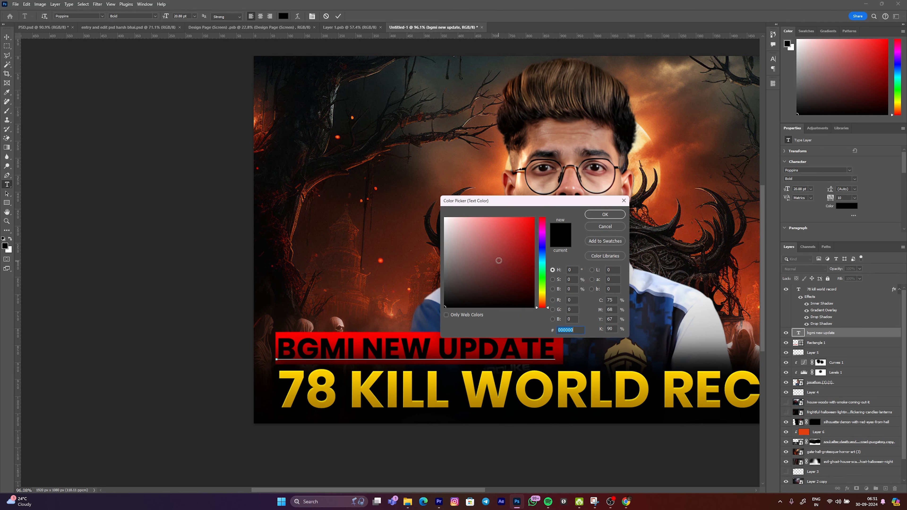
text(ffffff)
click(605, 214)
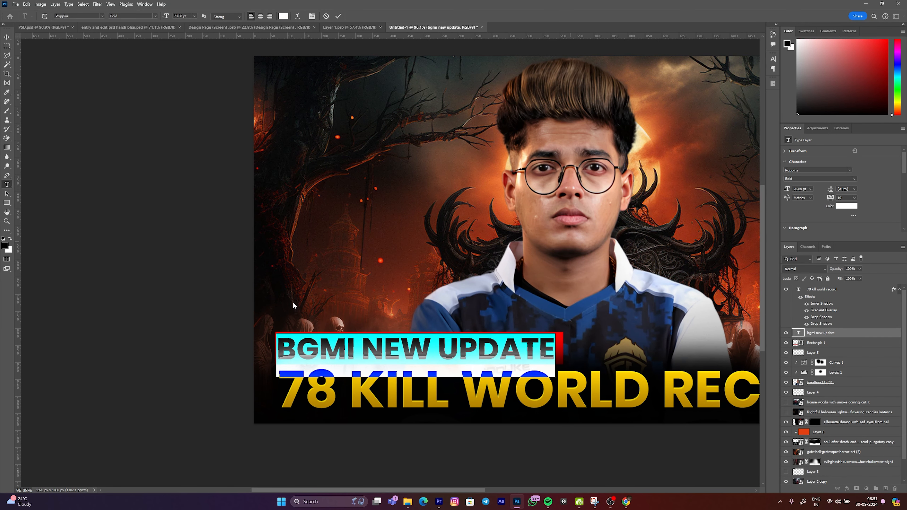
click(7, 37)
Nudge the BGMI NEW UPDATE text slightly right and up to centre it on the red rectangle.
scroll(418, 331, up, 4)
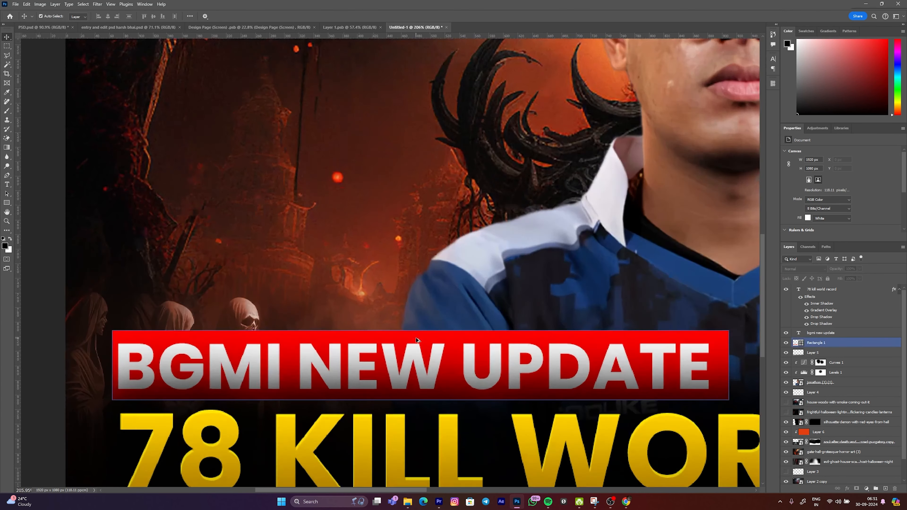
key(Right)
key(Right)
key(Right)
key(Right)
key(Right)
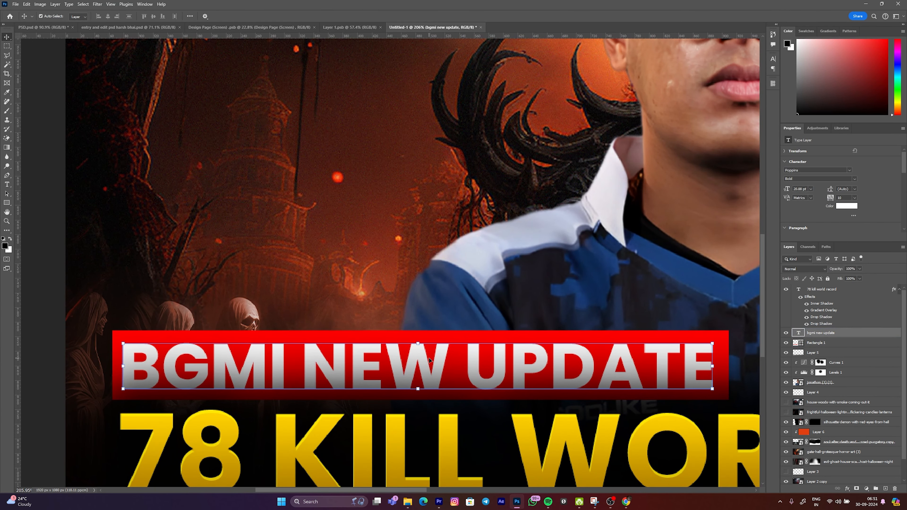
key(Up)
key(Up)
key(Up)
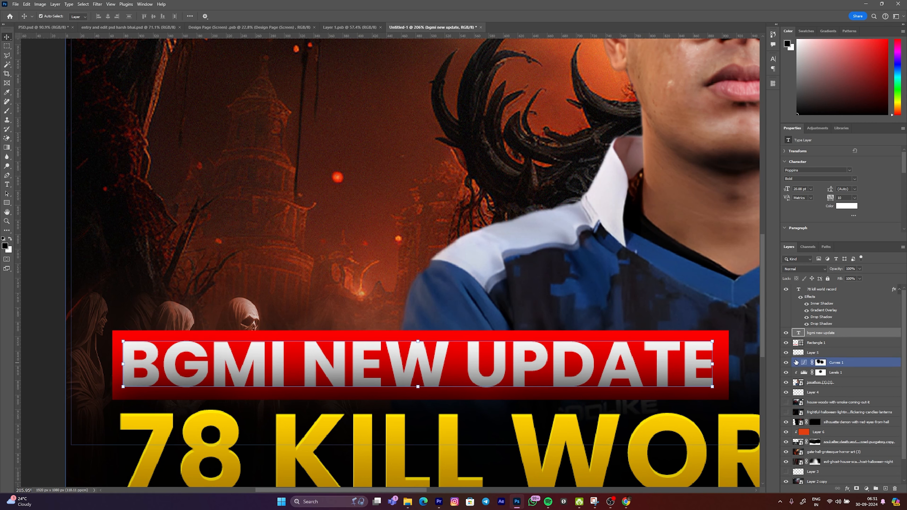
Round the corners of the red rectangle behind the BGMI NEW UPDATE text.
click(470, 343)
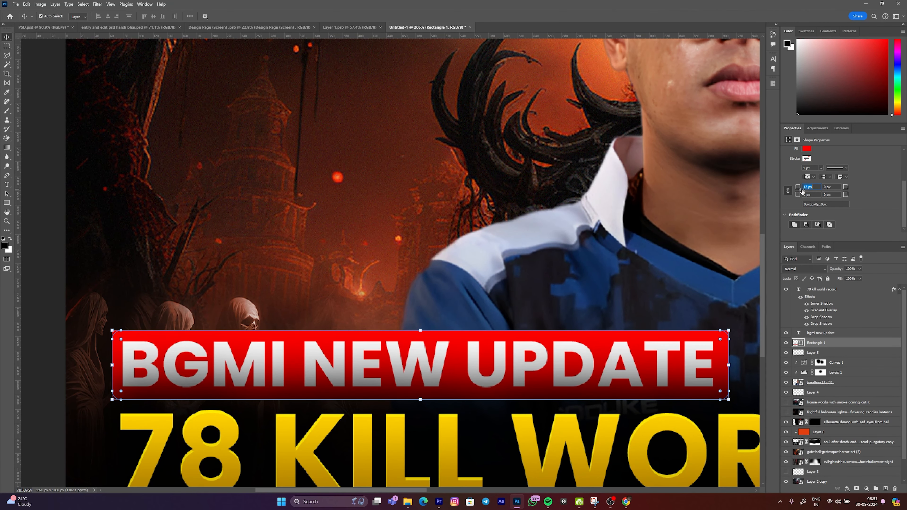
drag(801, 190, 802, 190)
scroll(352, 312, down, 4)
click(173, 329)
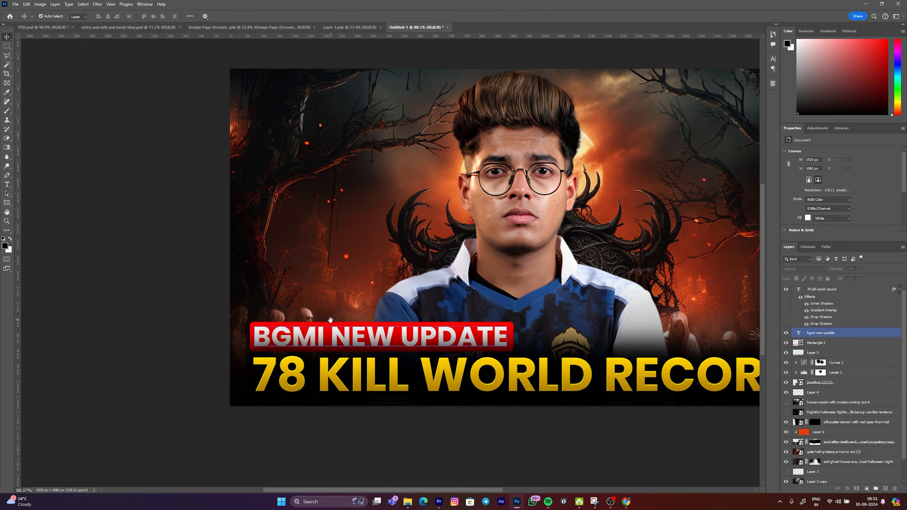
drag(141, 329, 133, 336)
scroll(162, 387, down, 12)
drag(401, 260, 395, 280)
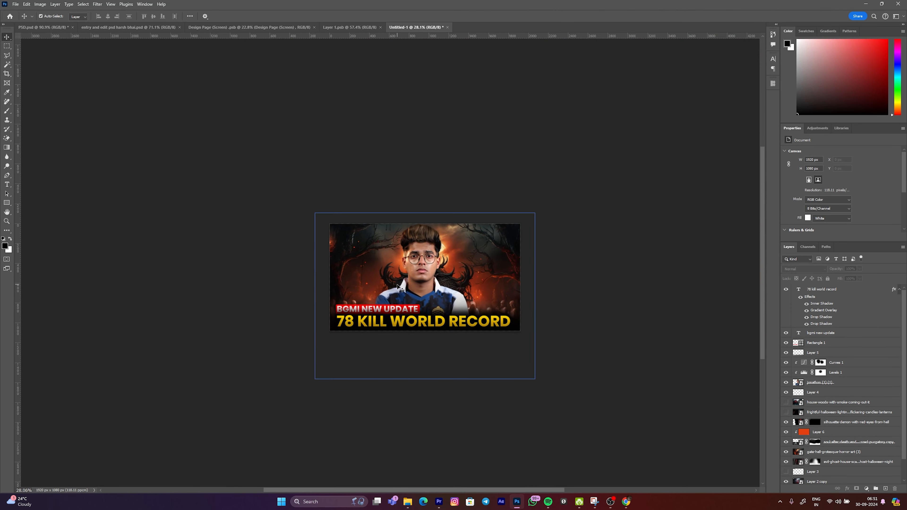
scroll(395, 280, up, 7)
Collapse the effects of the 78 kill world record layer and move it beneath the bgmi new update layer.
click(373, 352)
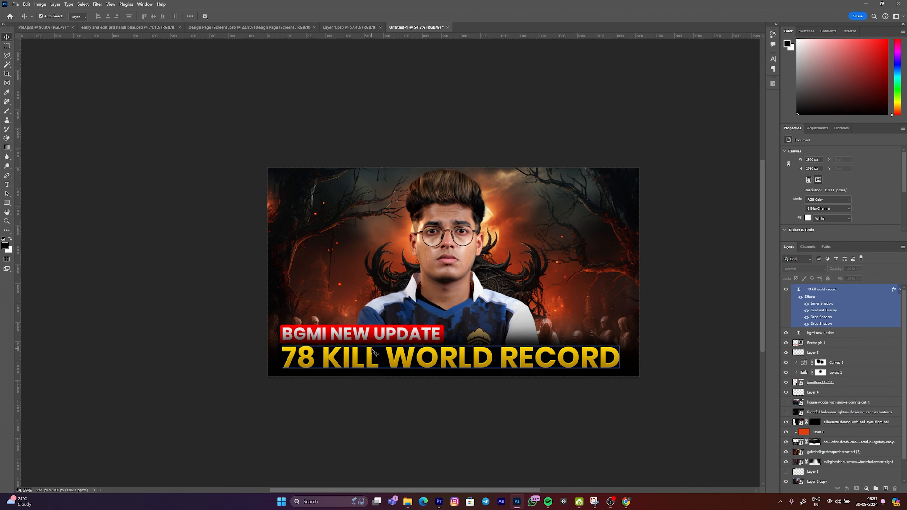
click(840, 294)
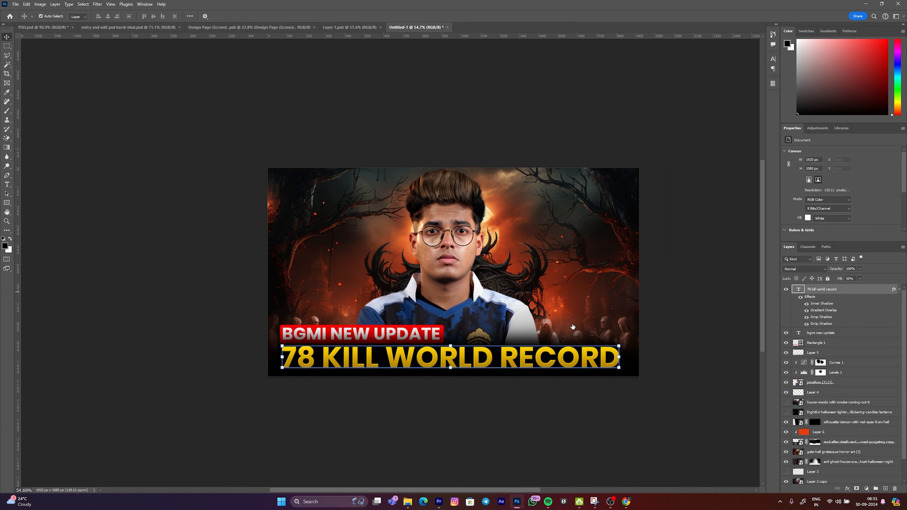
click(897, 289)
mouse_move(815, 293)
mouse_down()
mouse_move(815, 311)
mouse_move(821, 301)
mouse_up()
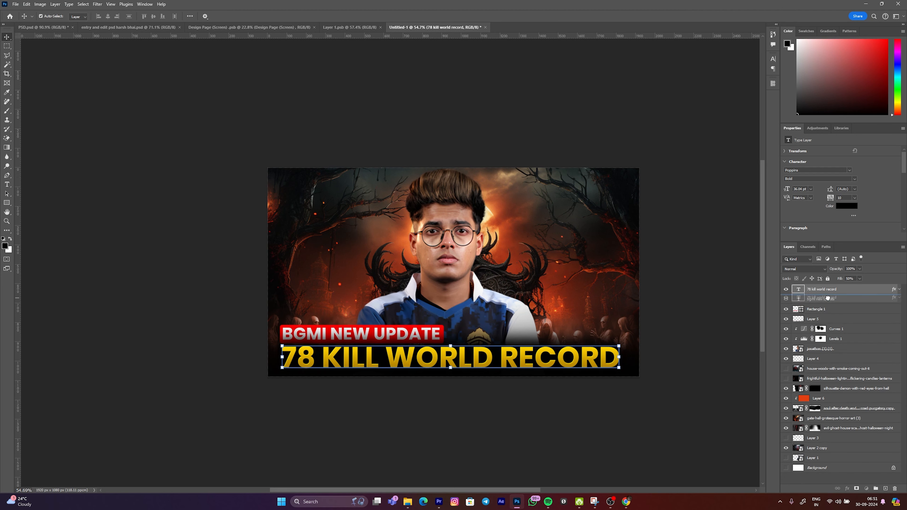
drag(812, 292, 813, 296)
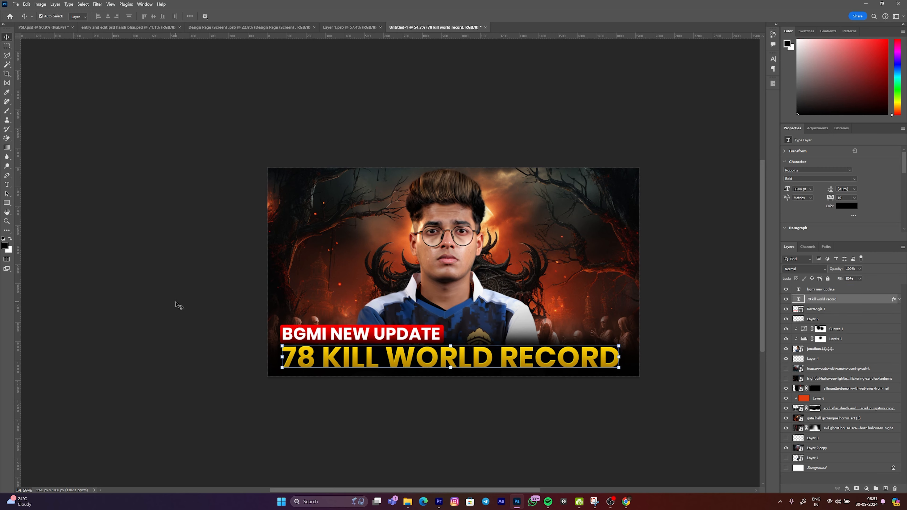
Add a new layer above the red rectangle for brush shading.
scroll(385, 330, up, 5)
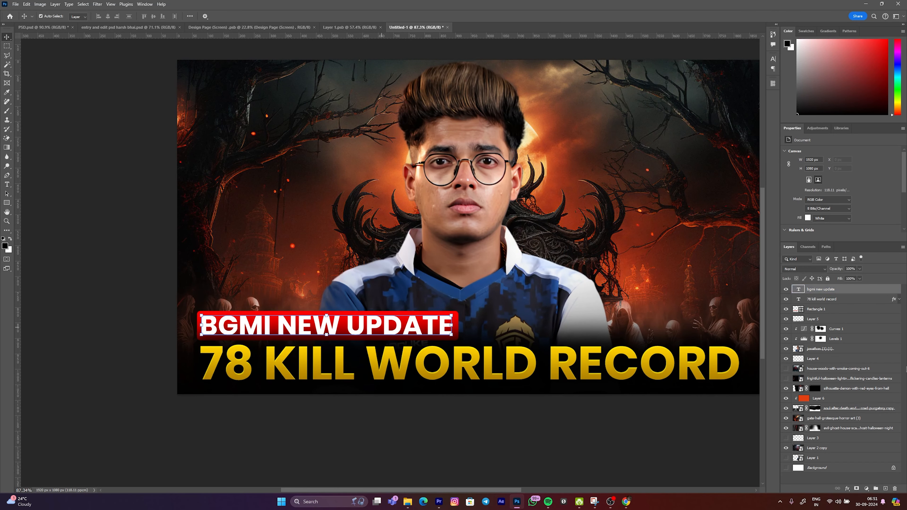
click(831, 309)
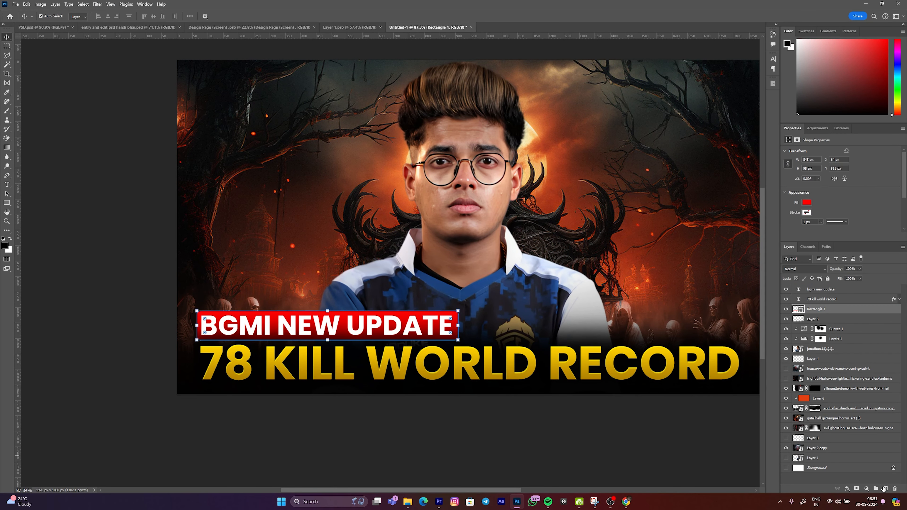
click(884, 489)
key(b)
Darken the red rectangle with large soft black brush strokes on the new layer clipped to it.
scroll(336, 155, up, 3)
alt+right_click(464, 255)
drag(510, 224, 415, 226)
alt+right_click(416, 226)
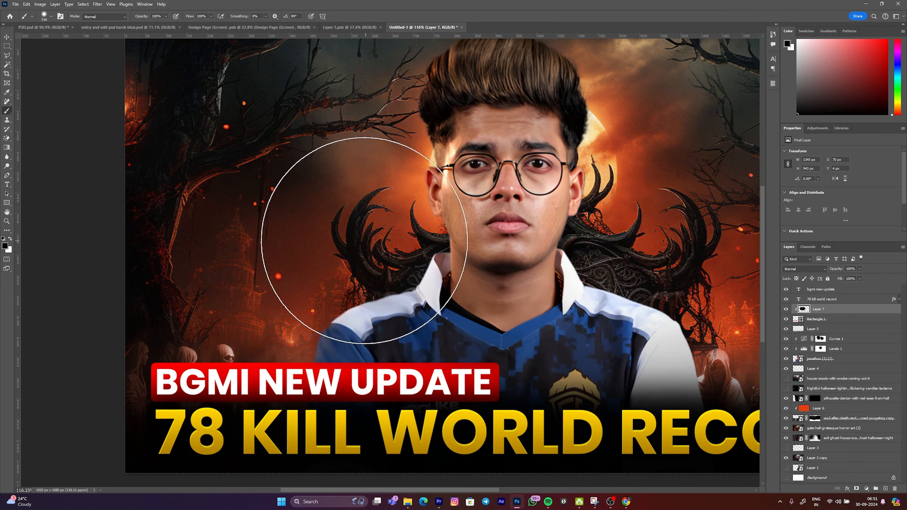
mouse_move(364, 240)
mouse_down()
mouse_move(142, 232)
mouse_move(48, 273)
mouse_move(21, 303)
mouse_up()
scroll(302, 305, down, 5)
key(v)
click(137, 320)
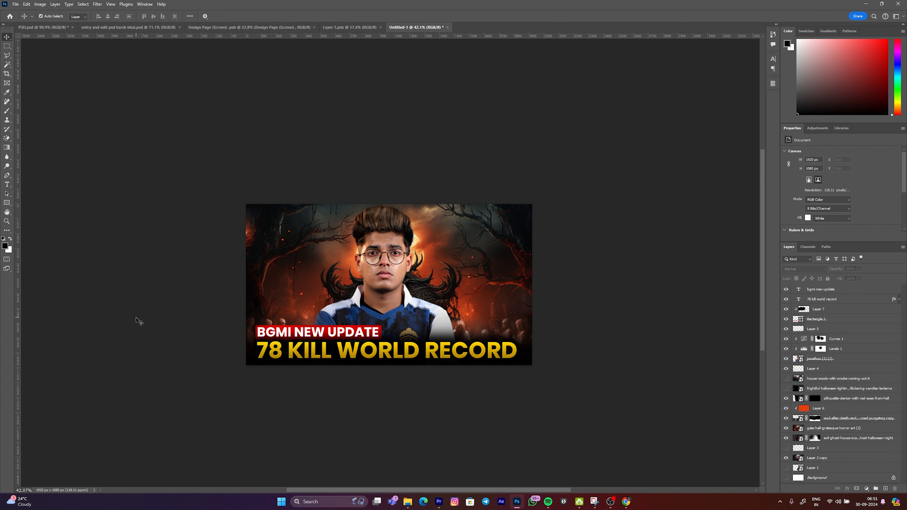
scroll(217, 229, left, 2)
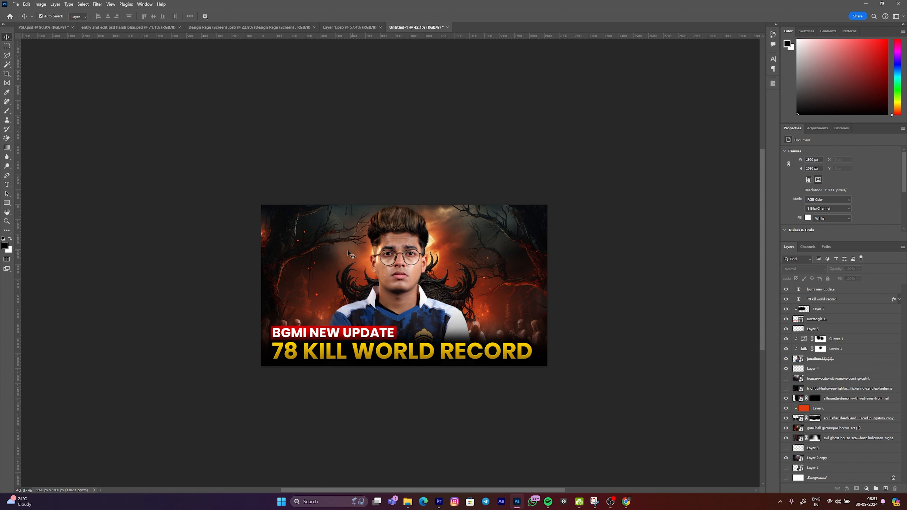
scroll(339, 252, up, 6)
click(326, 203)
scroll(241, 215, down, 3)
scroll(208, 237, left, 1)
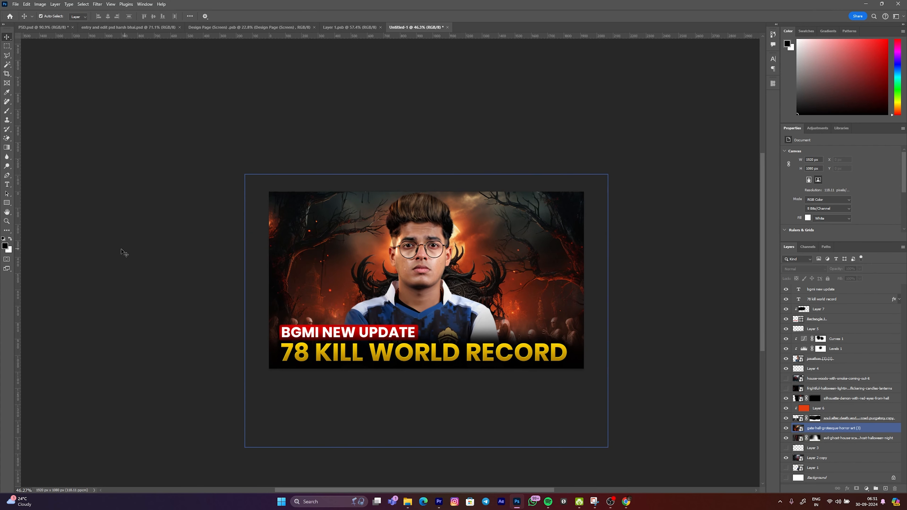
Switch to Chrome and copy the enlarged YouTube kill feed image from the "pubg kill feed png" results.
scroll(394, 244, up, 1)
scroll(395, 244, up, 2)
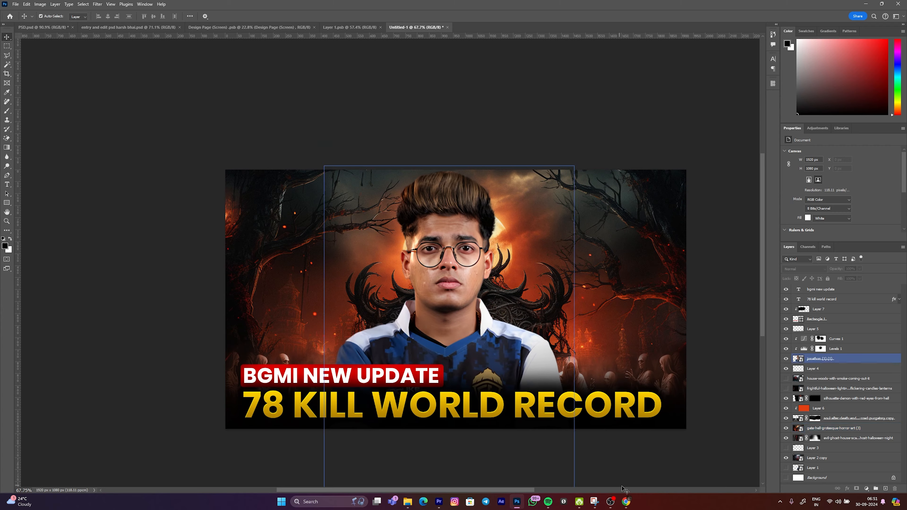
click(625, 501)
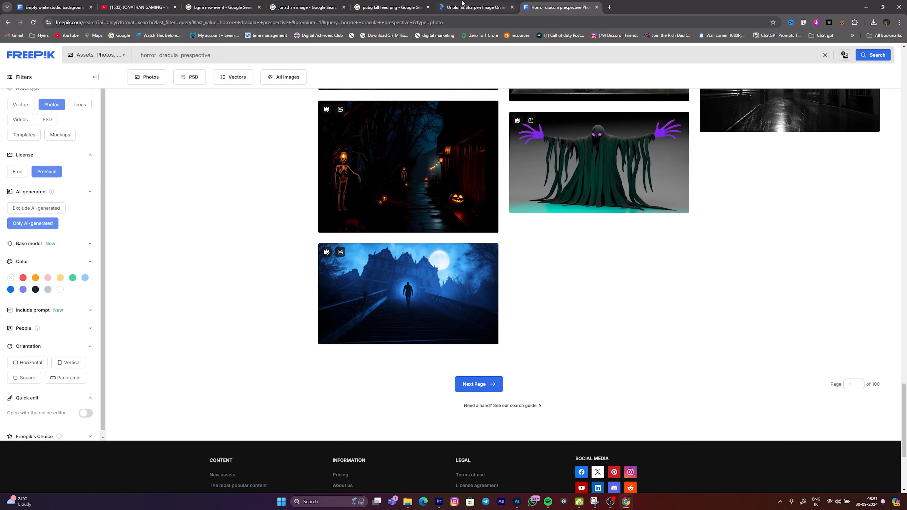
click(417, 4)
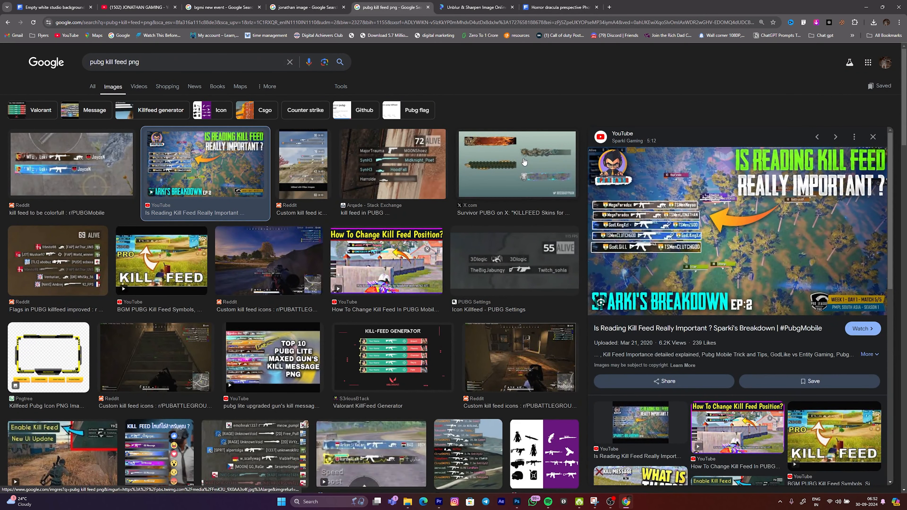
right_click(630, 247)
click(660, 351)
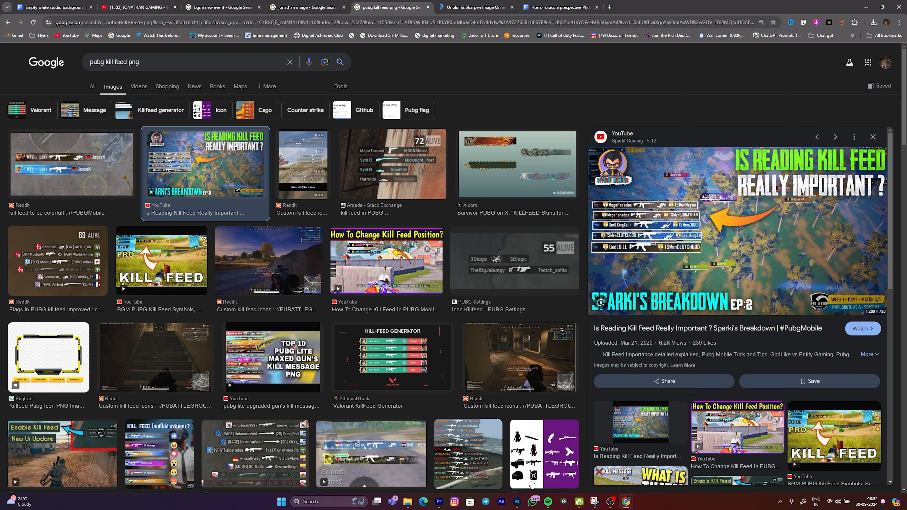
Return to Photoshop and paste the kill feed image as a new layer at the top of the layer stack.
click(517, 501)
click(790, 308)
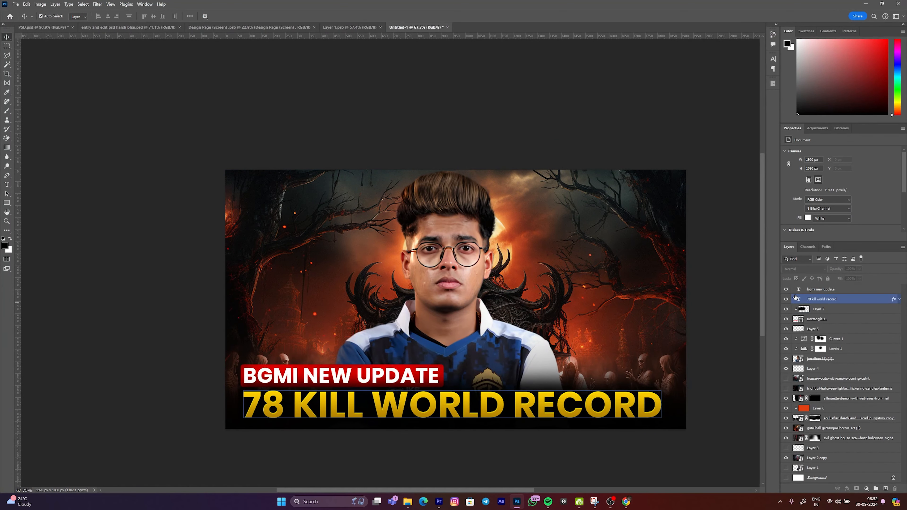
key(ctrl+v)
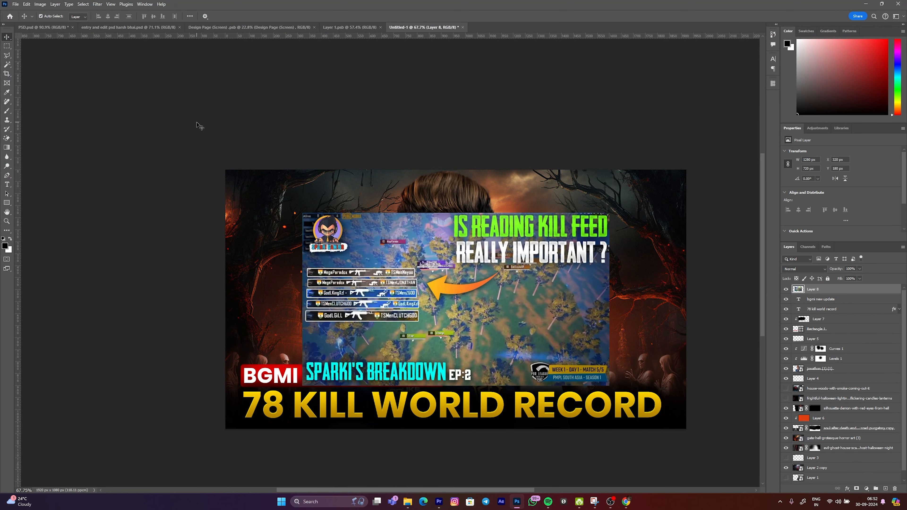
click(199, 126)
Select the lowest kill feed bar with a rectangular marquee and mask the pasted layer to that selection.
scroll(336, 282, up, 10)
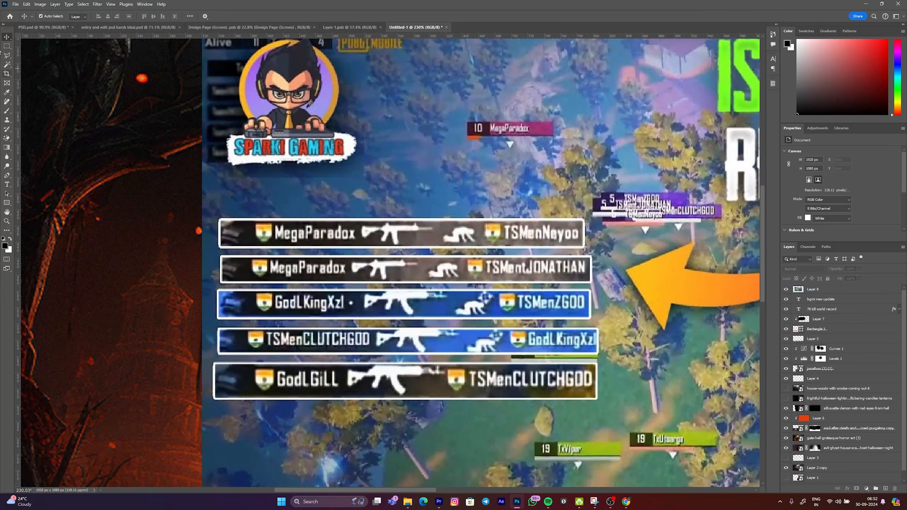
scroll(266, 369, up, 4)
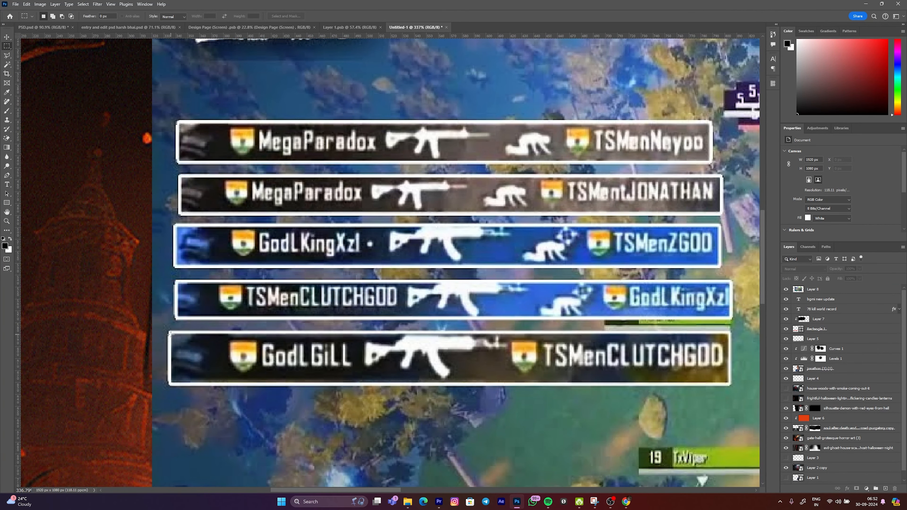
drag(721, 387, 728, 383)
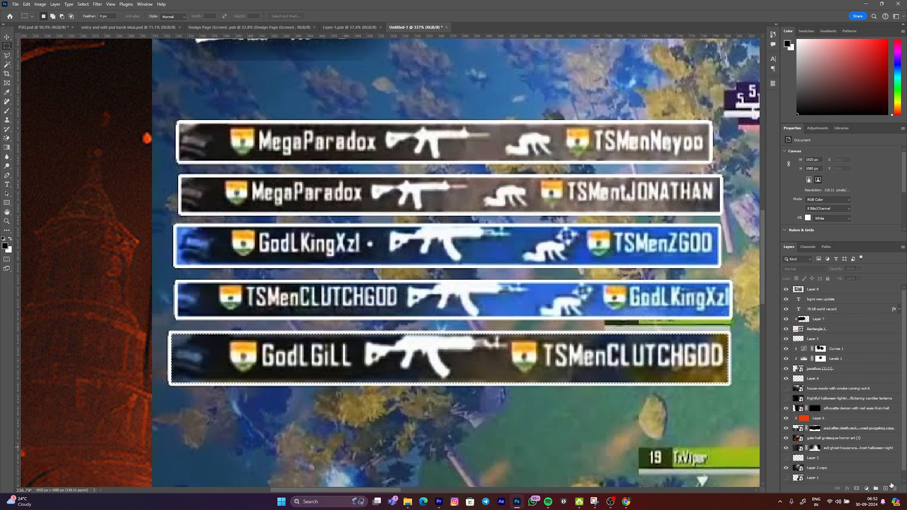
click(799, 291)
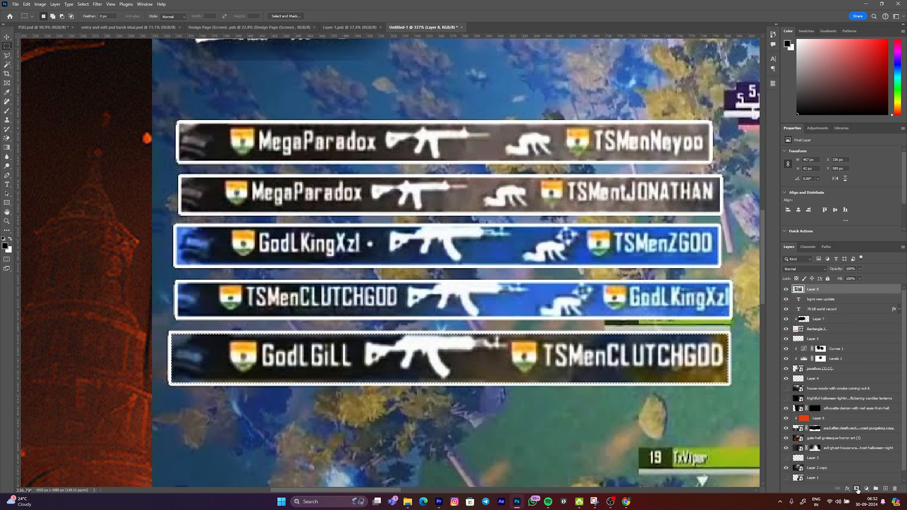
click(857, 490)
key(v)
Move the masked kill feed strip to the canvas's upper-left area and place a duplicate directly beneath it.
scroll(156, 308, down, 10)
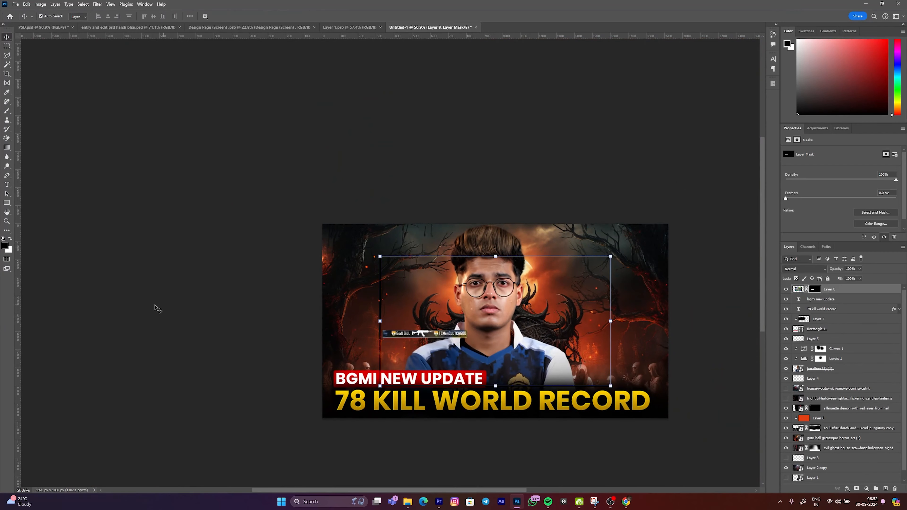
click(156, 308)
scroll(410, 343, up, 4)
drag(418, 321, 324, 190)
key(Left)
key(Left)
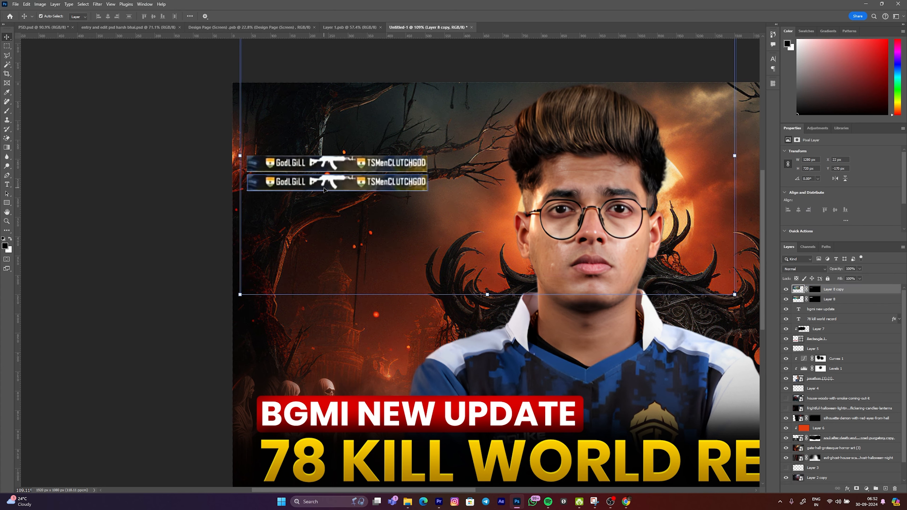
key(Down)
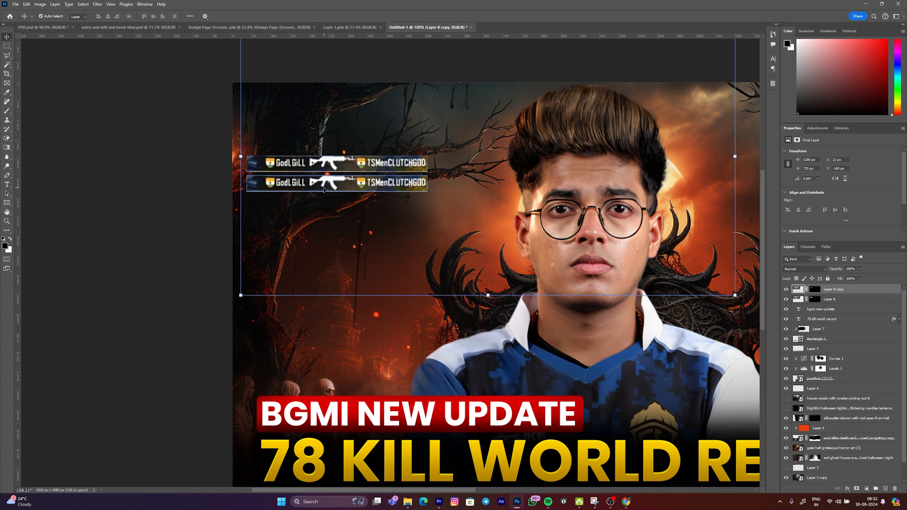
Duplicate the second kill feed strip and move the copy 50 px down to form the third row.
key(ctrl+j)
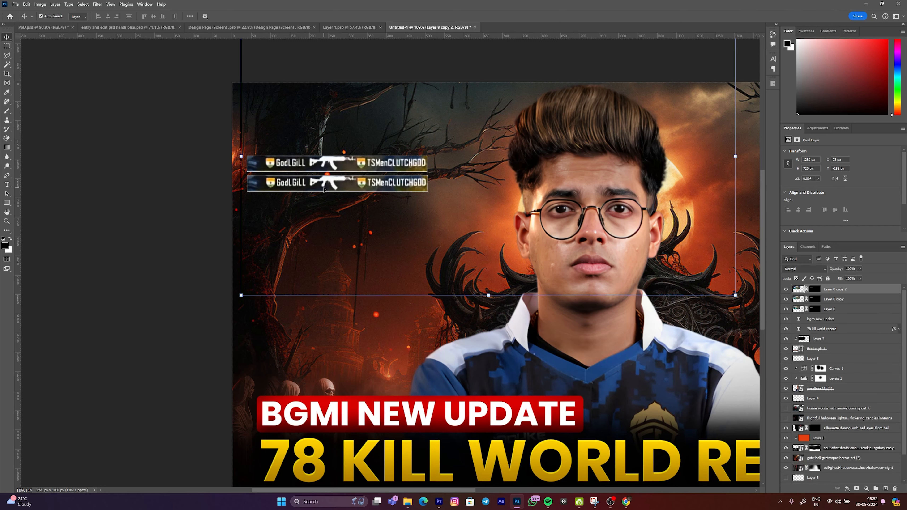
key(shift+Down)
key(shift+Down)
key(shift+Down)
key(shift+Down)
key(shift+Down)
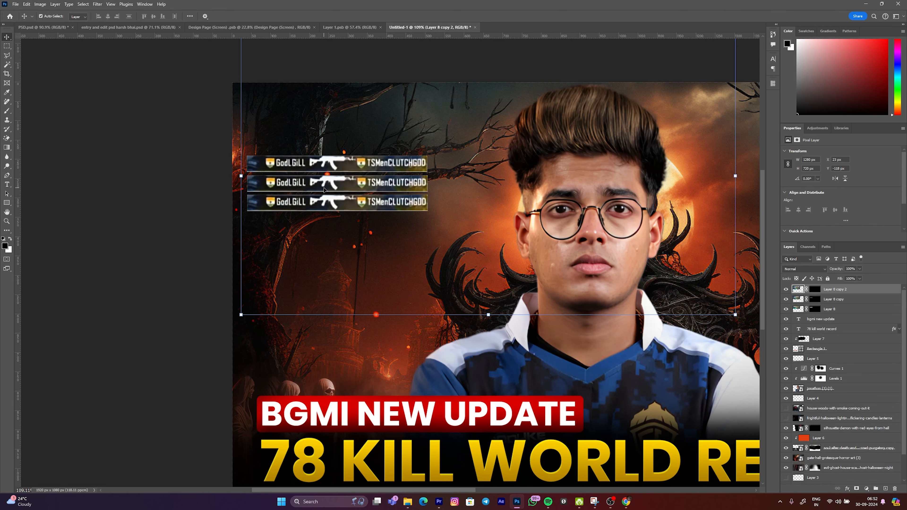
Duplicate the third kill feed strip and position the copy just below it as an evenly spaced fourth row.
key(ctrl+j)
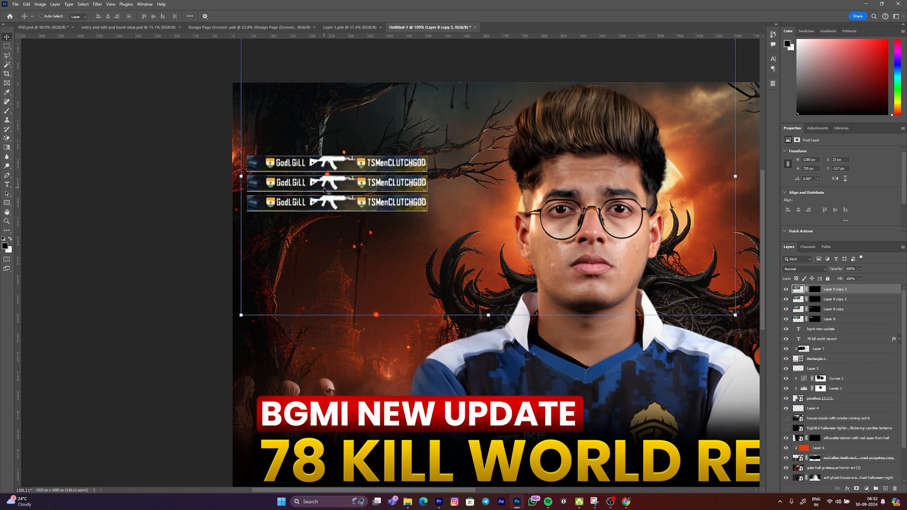
key(shift+Down)
key(shift+Down)
key(shift+Down)
key(shift+Down)
key(shift+Down)
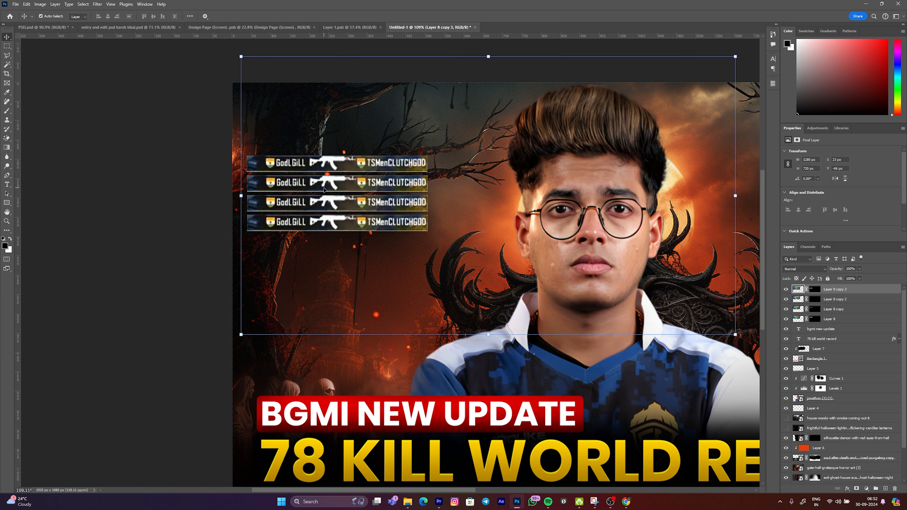
key(Up)
key(Up)
key(Up)
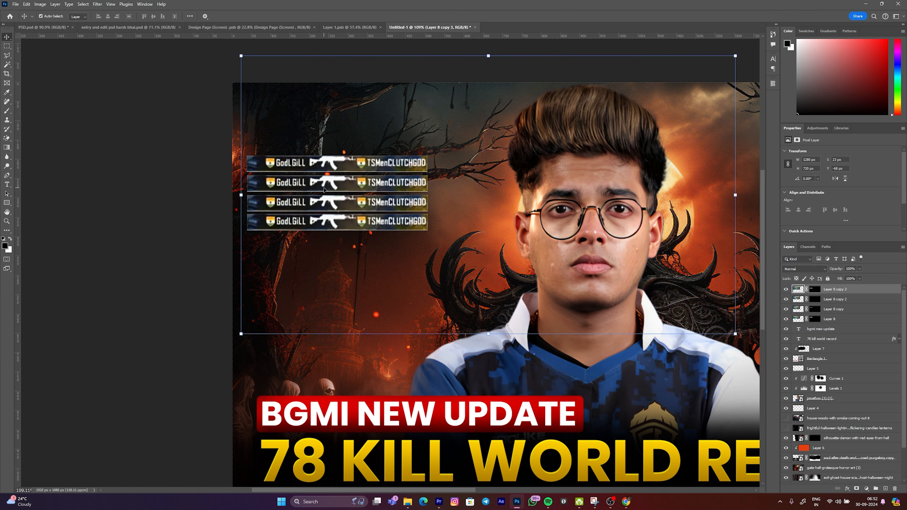
Duplicate the fourth kill feed strip and place the copy about 49 px lower as the fifth row.
key(ctrl+j)
key(shift+Down)
key(shift+Down)
key(shift+Down)
key(shift+Down)
key(shift+Down)
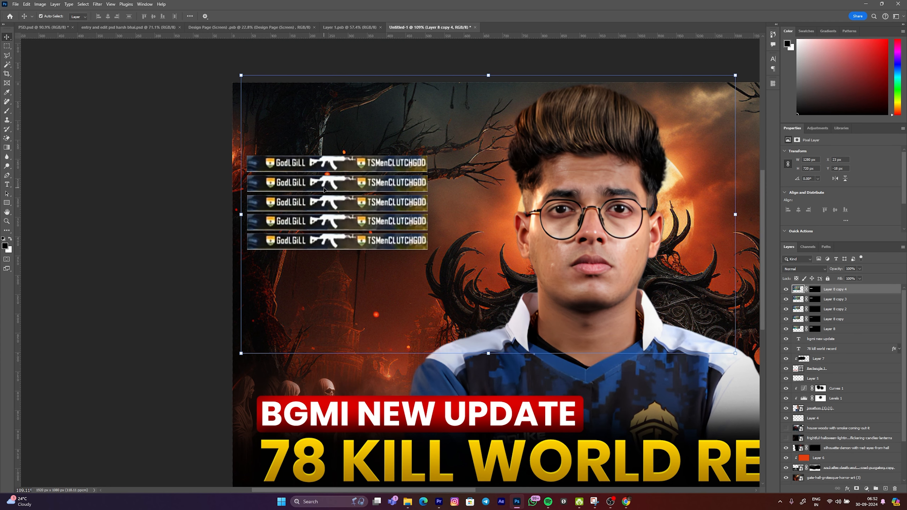
key(Up)
key(Up)
key(Down)
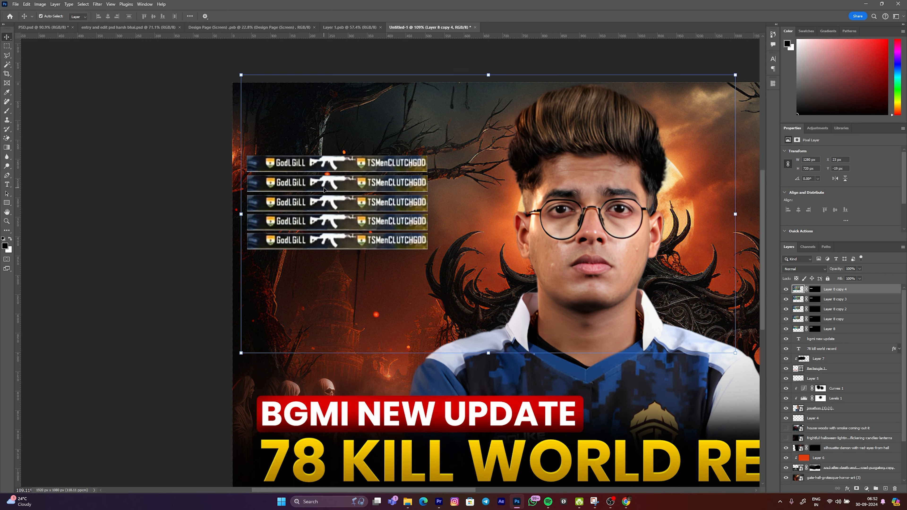
Duplicate the fifth kill feed strip and nudge the copy down until it sits as the sixth row.
key(ctrl+j)
key(shift+Down)
key(shift+Down)
key(shift+Down)
key(shift+Down)
key(Down)
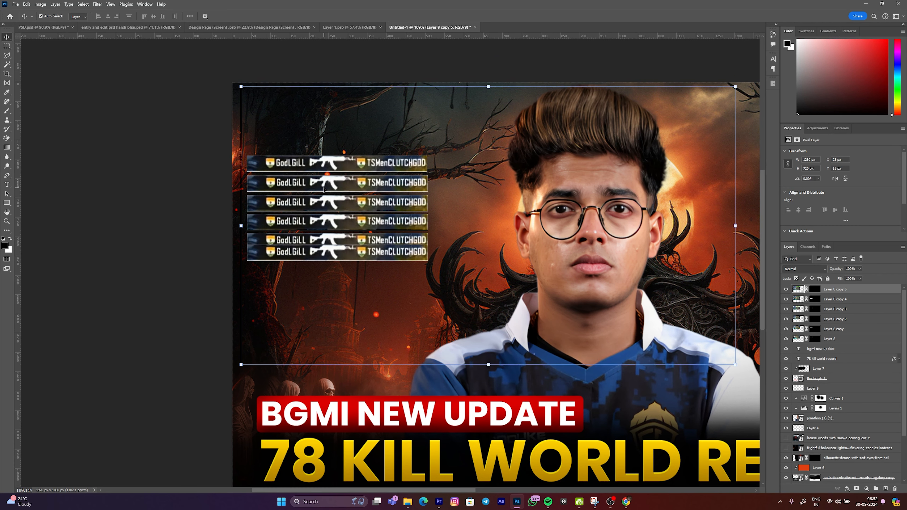
key(Down)
key(Down)
key(Down)
key(Down)
key(Down)
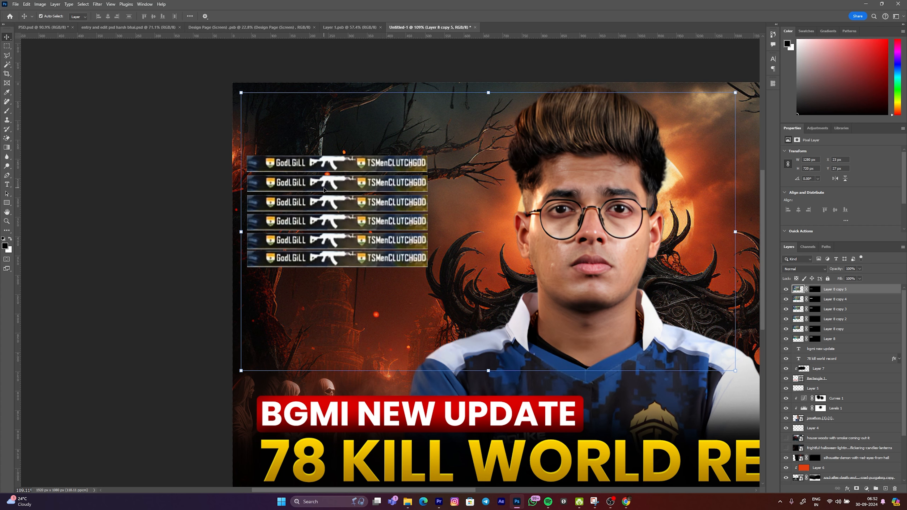
Duplicate the sixth kill feed strip and shift the copy about 47 px down as the seventh row.
key(ctrl+j)
key(shift+Down)
key(shift+Down)
key(shift+Down)
key(shift+Down)
key(Down)
key(Down)
key(Down)
key(Down)
key(Down)
key(Down)
key(Down)
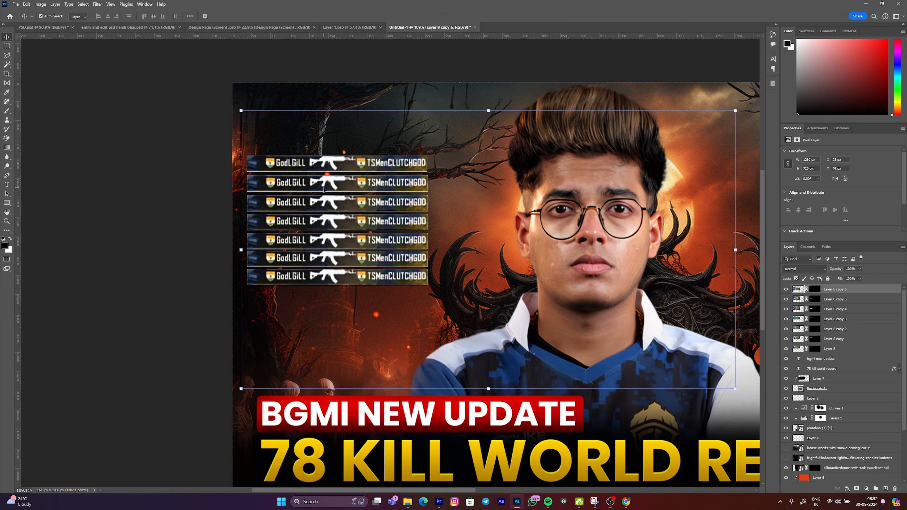
Nudge the topmost kill feed strip down to tighten its gap to the second row.
click(152, 212)
click(304, 163)
key(Down)
key(Down)
key(Down)
key(Down)
key(Down)
key(Down)
key(Up)
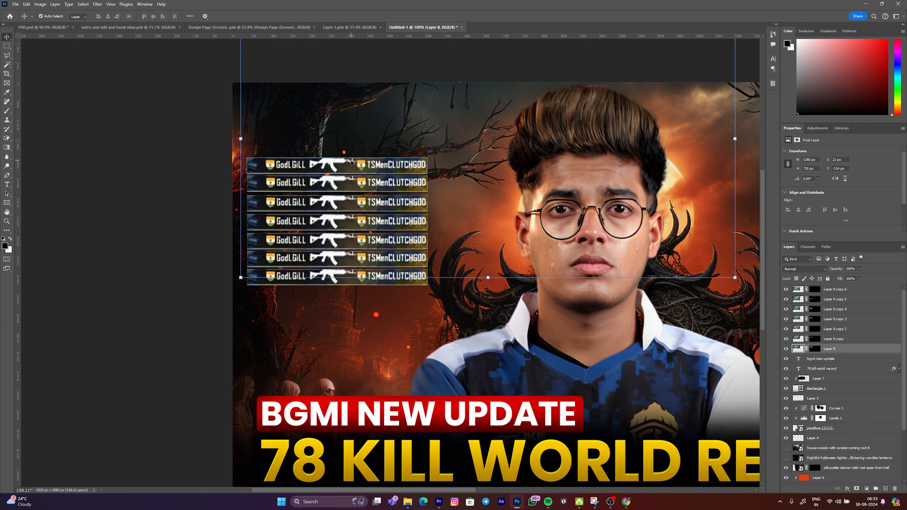
Select all seven kill feed strip layers and move them together about 60 px down and 10 px right.
click(111, 243)
scroll(306, 276, down, 9)
click(451, 318)
click(211, 313)
click(824, 346)
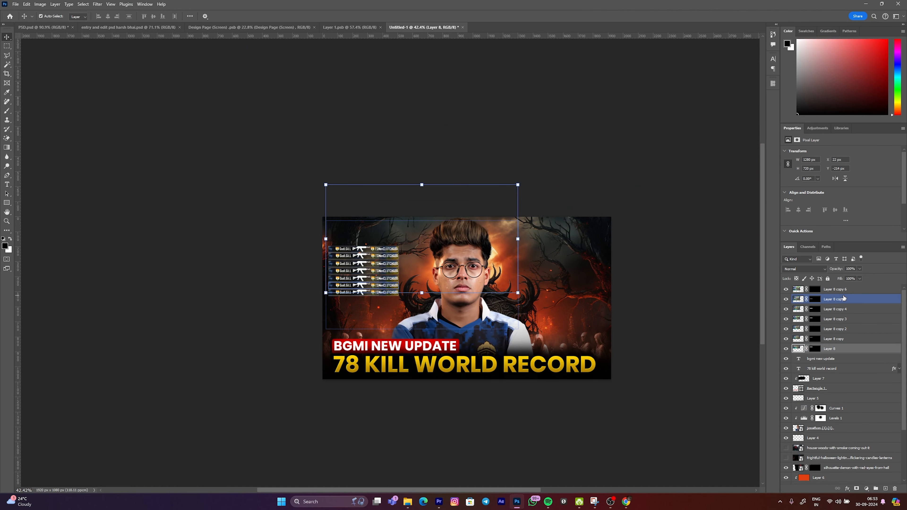
shift+click(843, 299)
key(shift+Down)
key(shift+Down)
key(shift+Down)
key(shift+Down)
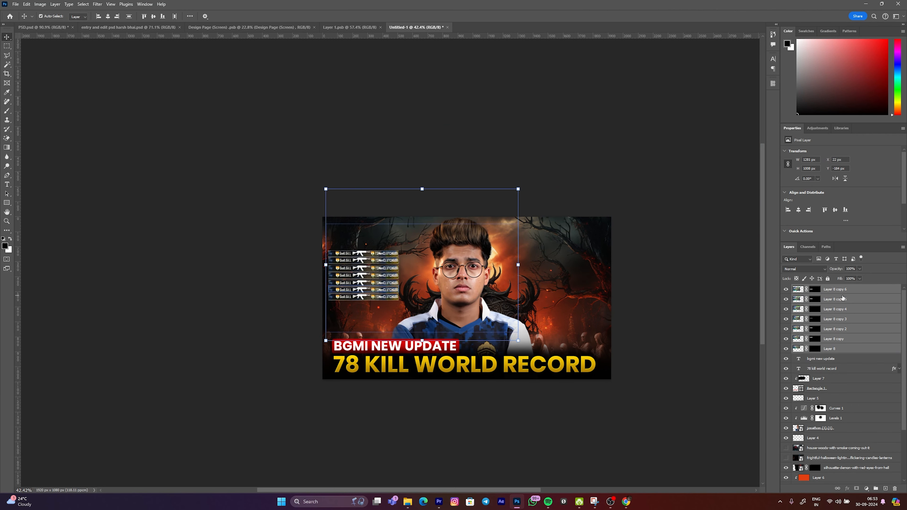
key(Right)
key(Right)
key(shift+Right)
key(shift+Down)
key(shift+Down)
key(shift+Left)
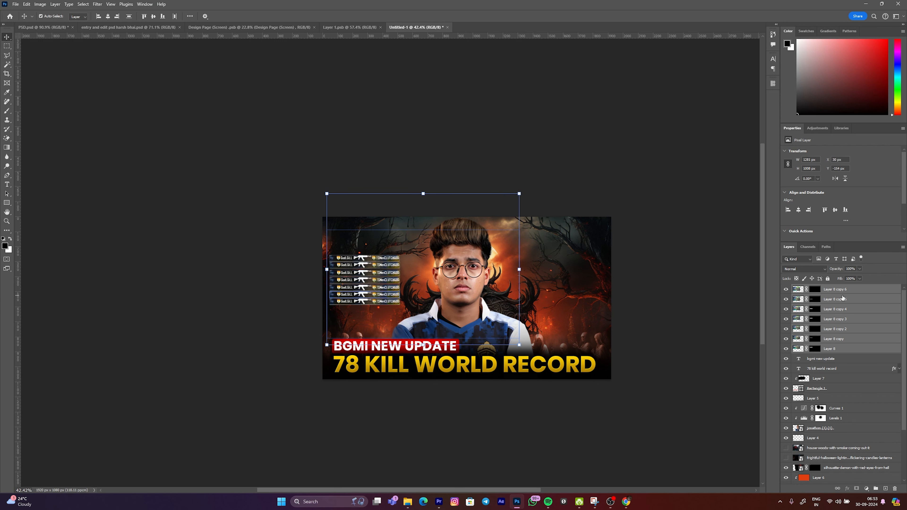
click(314, 258)
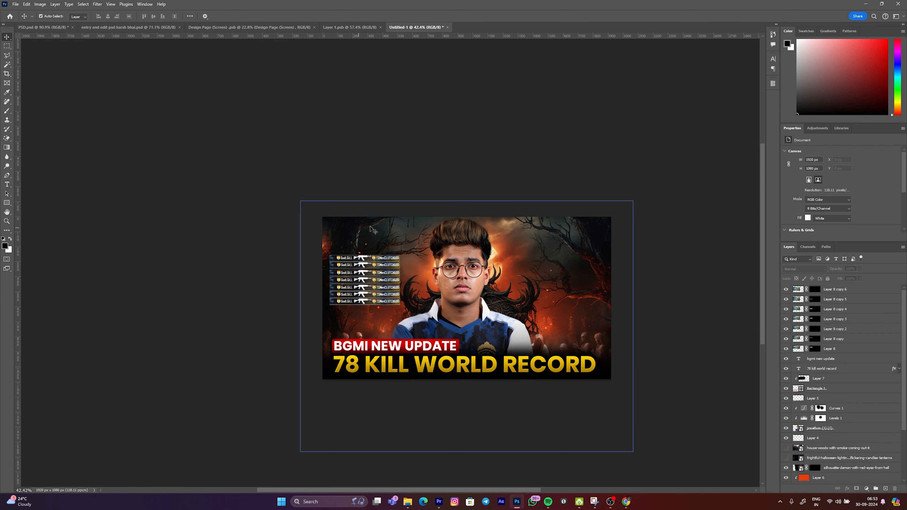
Switch to Chrome and search Google Images for "bgmi logo png".
click(626, 501)
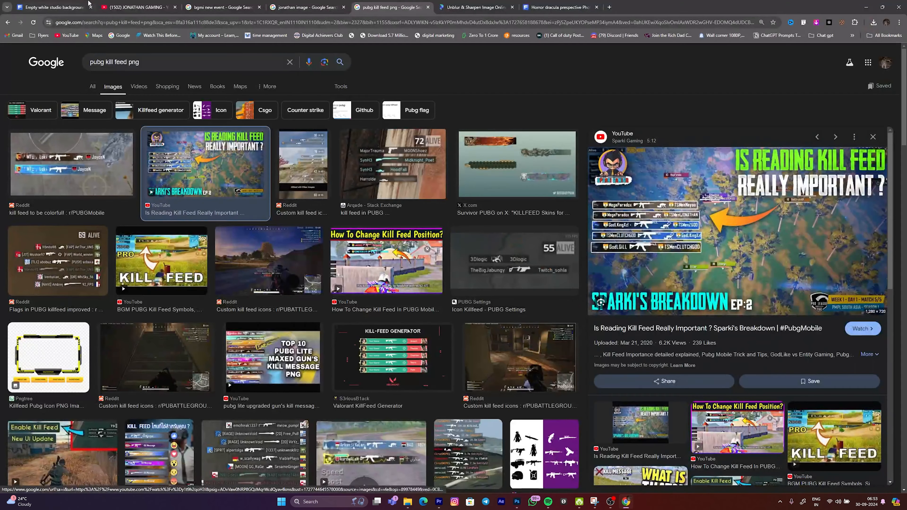
triple_click(140, 61)
text(bgmi )
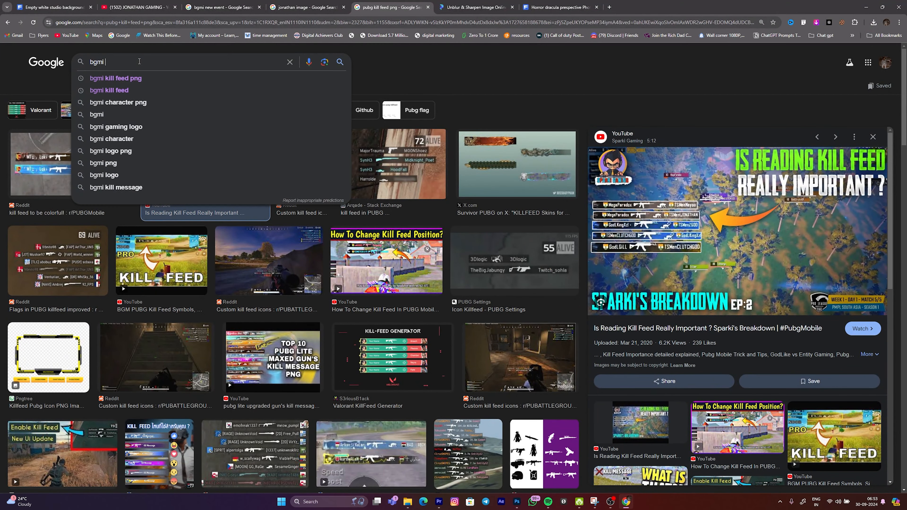
text(logo png)
key(Return)
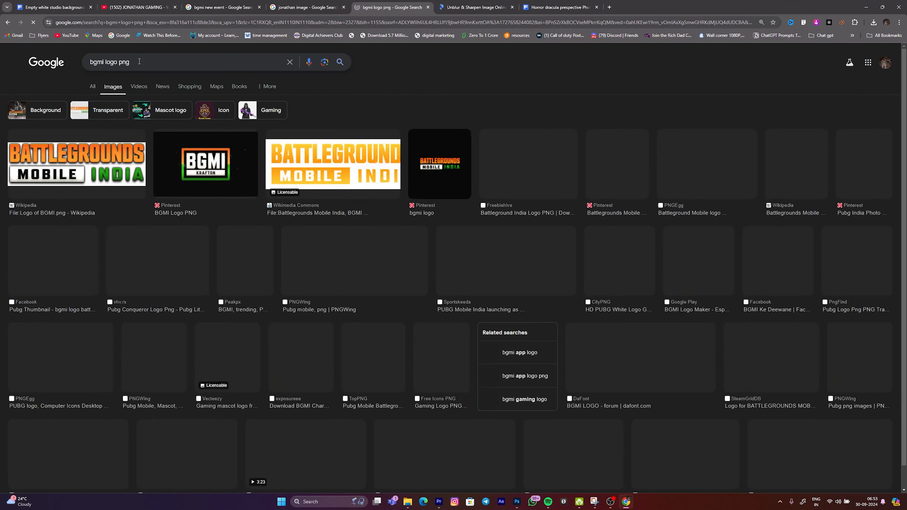
Open the Wikipedia Battlegrounds Mobile India logo result and copy its image.
click(78, 162)
right_click(742, 185)
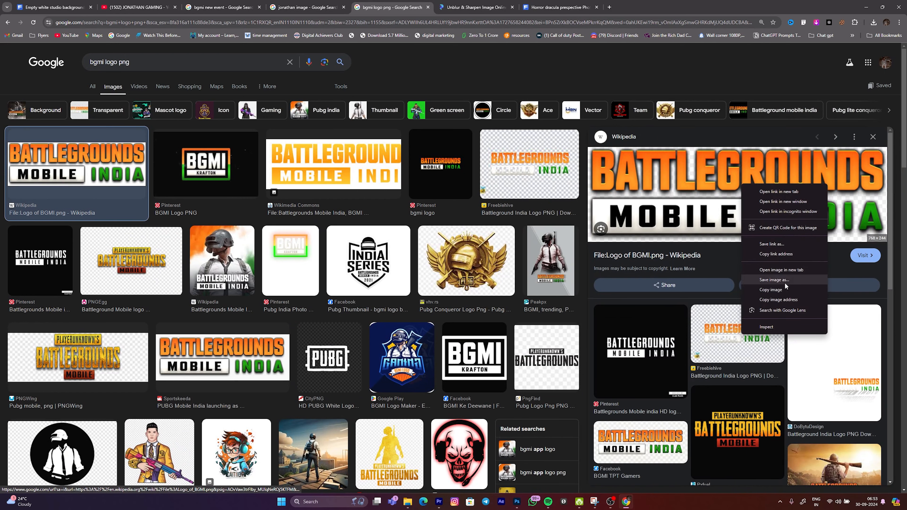
click(771, 294)
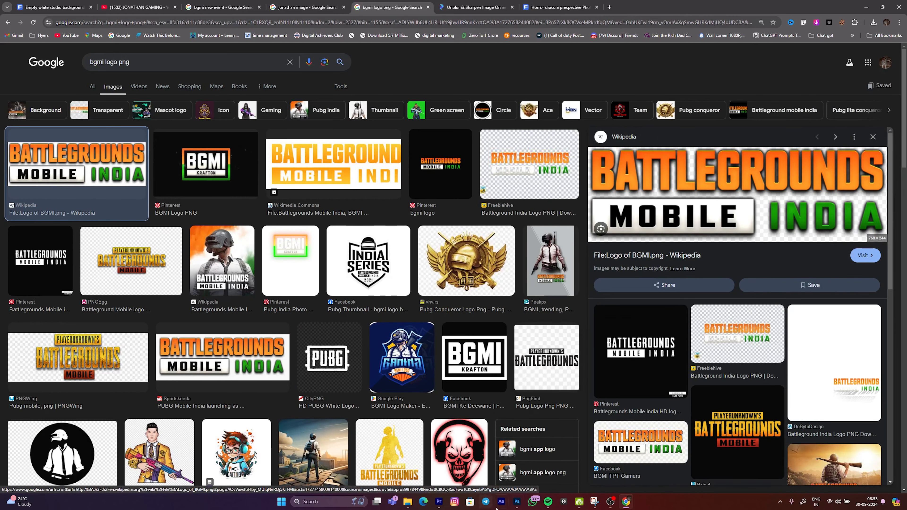
Paste the logo into the Photoshop thumbnail above the kill feed layers and move it to the canvas's upper-left corner.
click(521, 505)
click(834, 289)
key(ctrl+v)
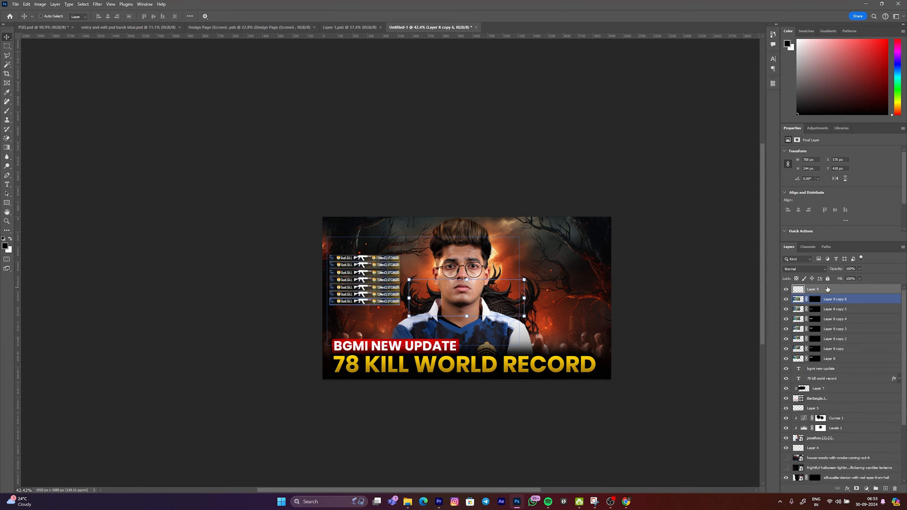
click(429, 332)
drag(454, 287, 355, 226)
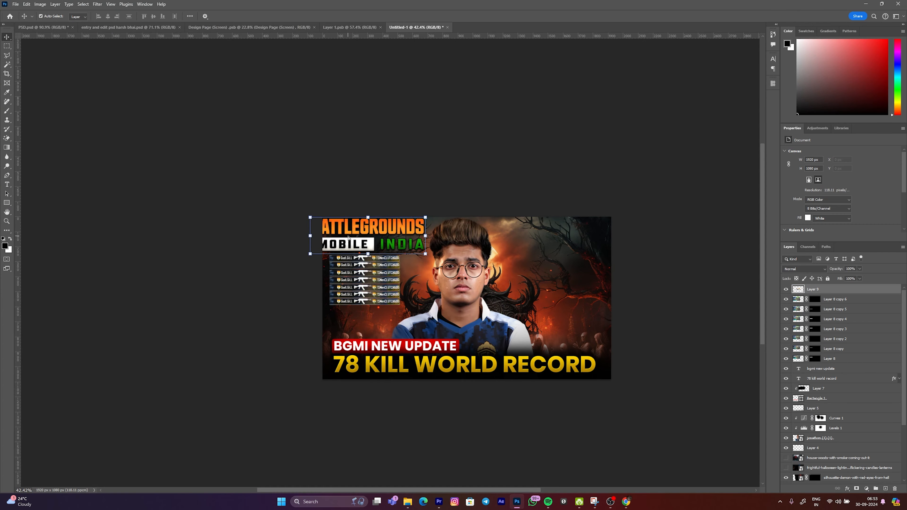
Reposition the Battlegrounds Mobile India logo fully inside the canvas's upper-left corner and scale it to about 597 × 190 px.
scroll(356, 226, up, 5)
drag(563, 256, 502, 258)
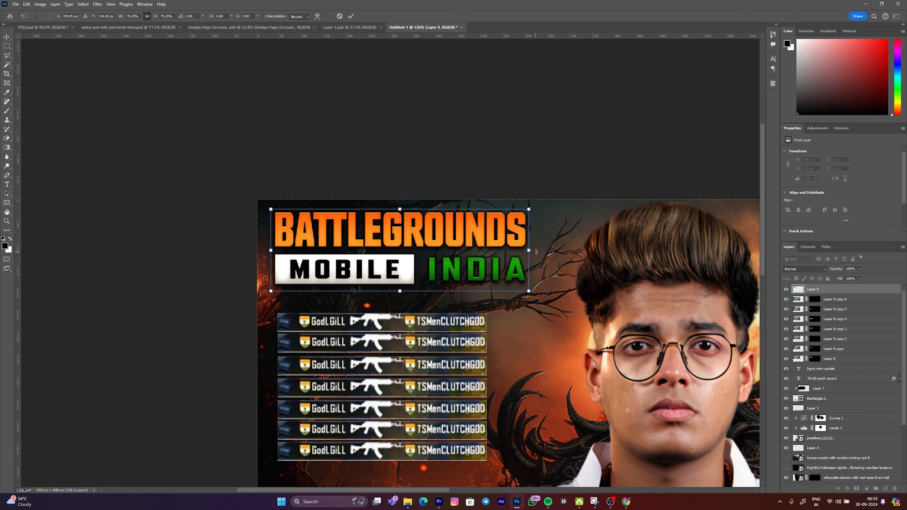
drag(529, 250, 536, 251)
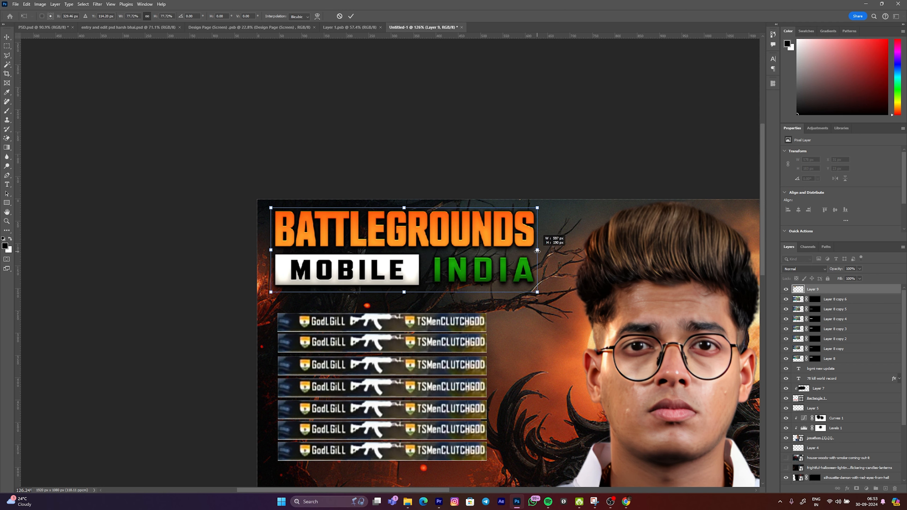
key(Return)
scroll(710, 342, down, 5)
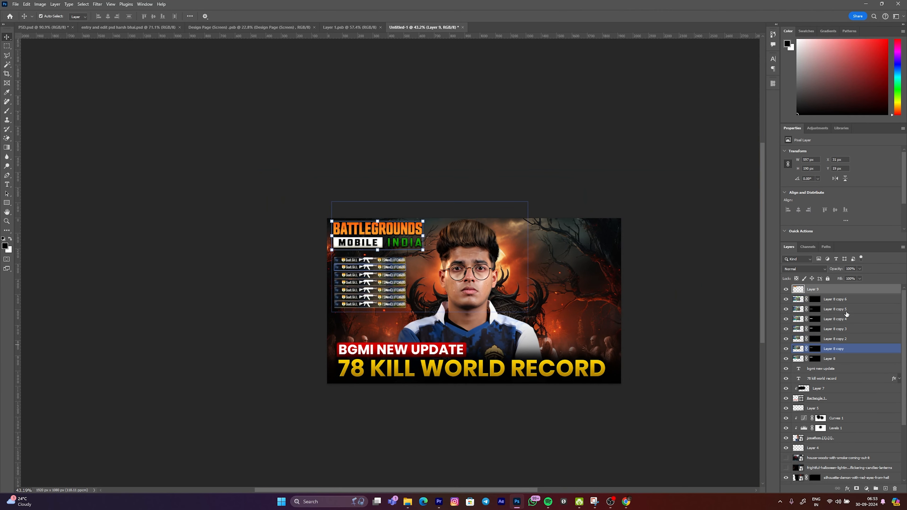
Select all seven kill feed strip layers and move them together about 64 px down, away from the logo.
shift+click(836, 360)
key(shift+Down)
key(shift+Down)
key(shift+Down)
key(shift+Down)
key(shift+Down)
key(shift+Down)
key(shift+Down)
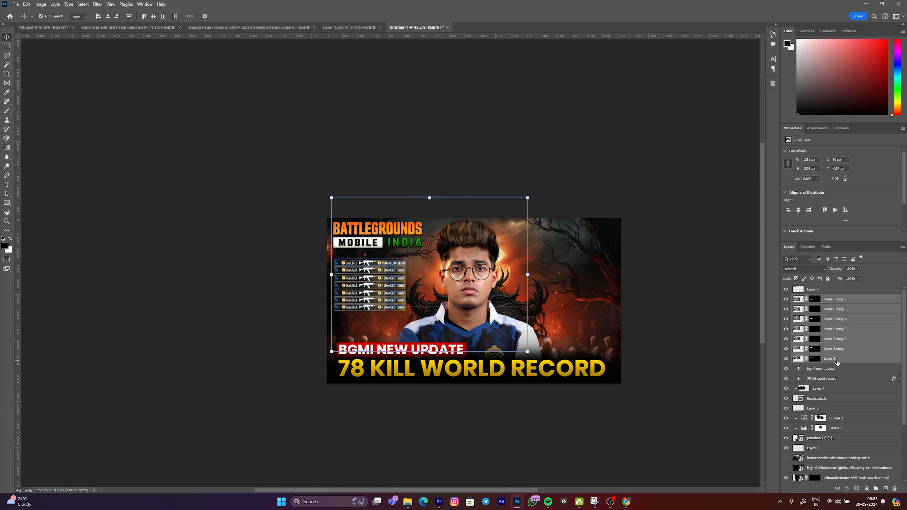
key(Up)
key(Up)
key(Up)
key(Up)
key(Up)
key(Up)
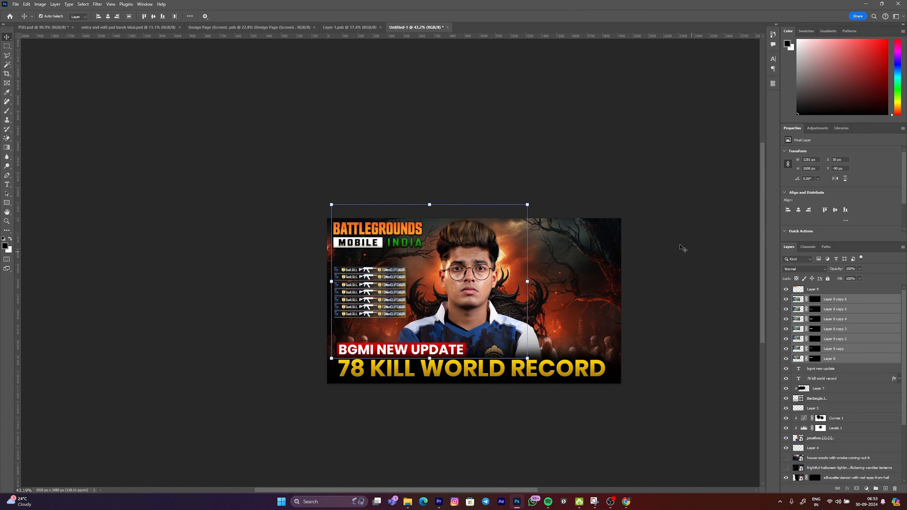
Add a new empty layer directly above the Curves 1 adjustment layer.
click(835, 418)
scroll(837, 393, down, 1)
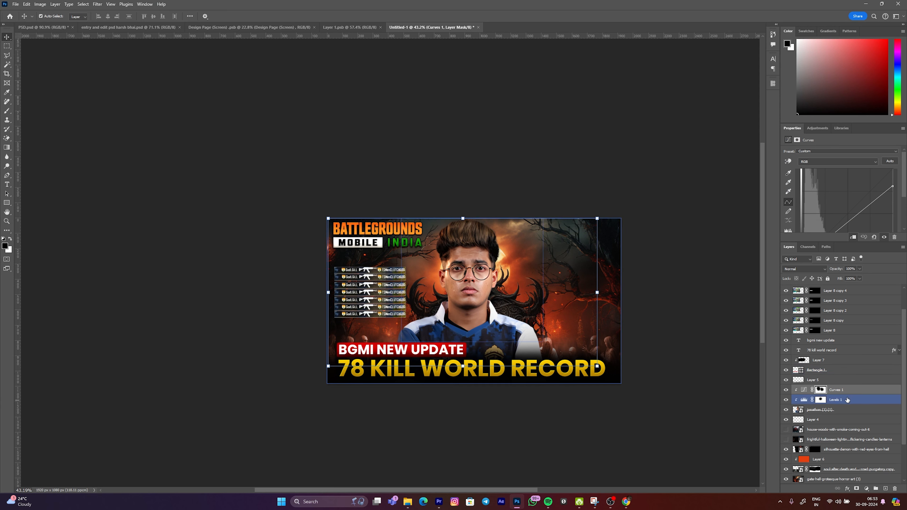
click(885, 489)
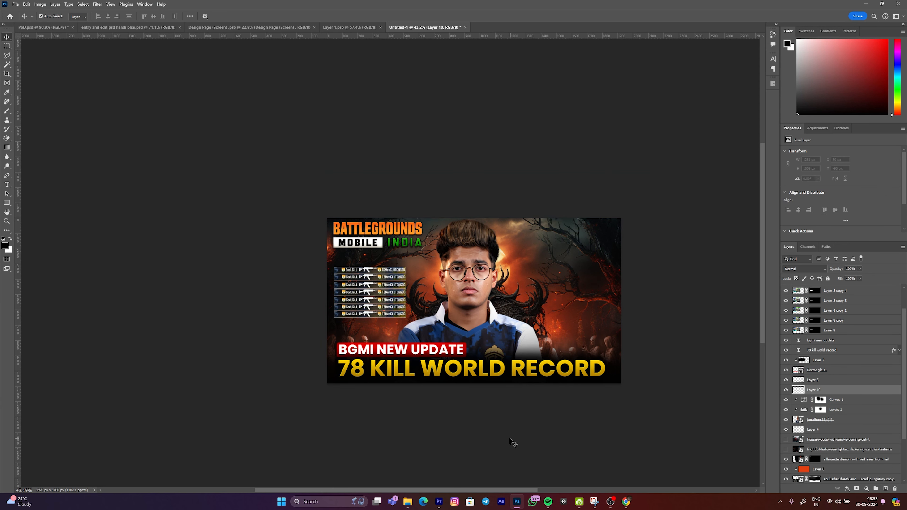
Switch to File Explorer and open the Scars folder inside Thumbnail Assets Pack Vol-2 on New Volume (E:).
click(408, 502)
click(150, 266)
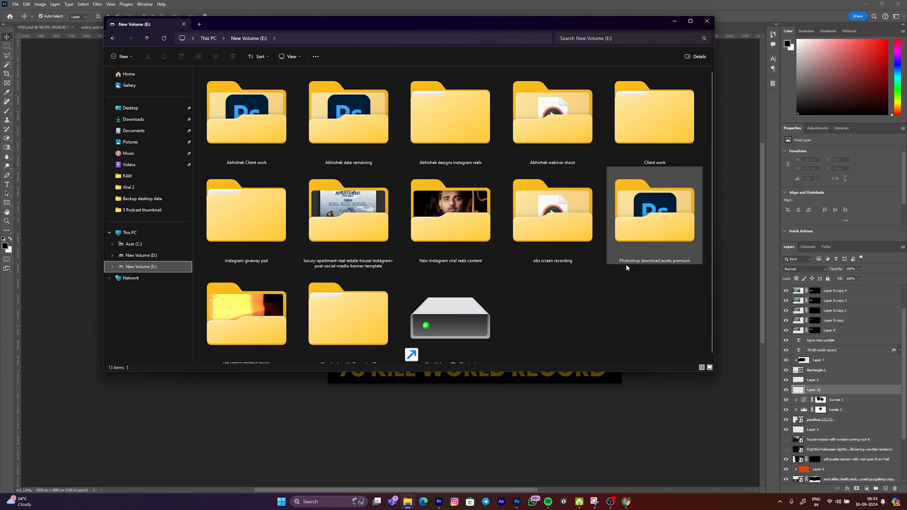
double_click(649, 128)
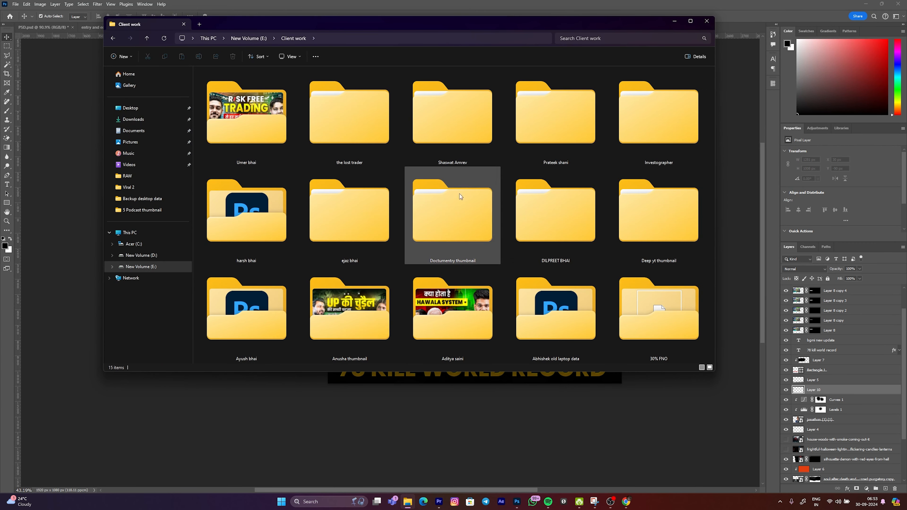
click(140, 267)
click(261, 146)
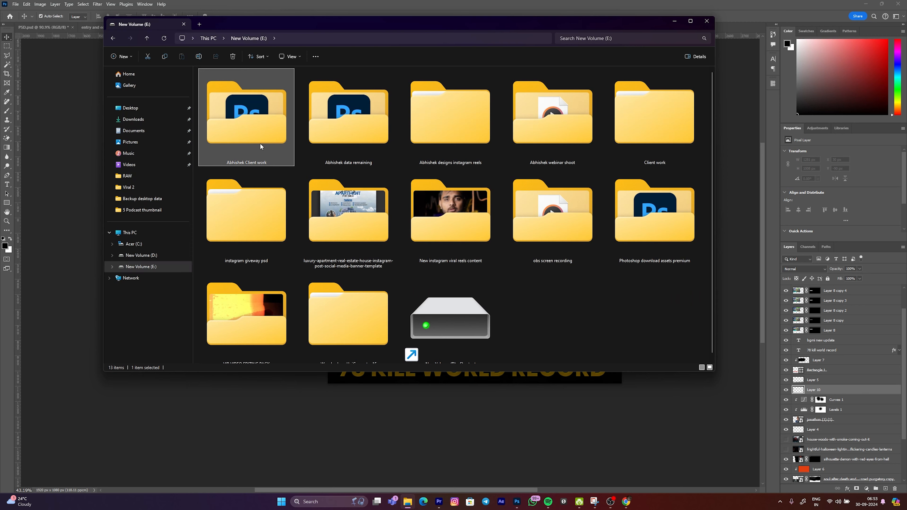
double_click(279, 145)
double_click(455, 92)
double_click(434, 240)
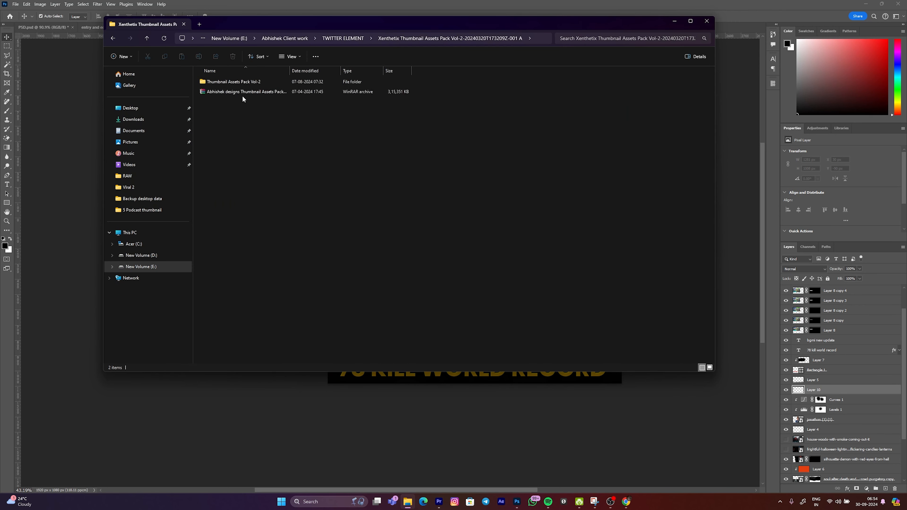
double_click(236, 83)
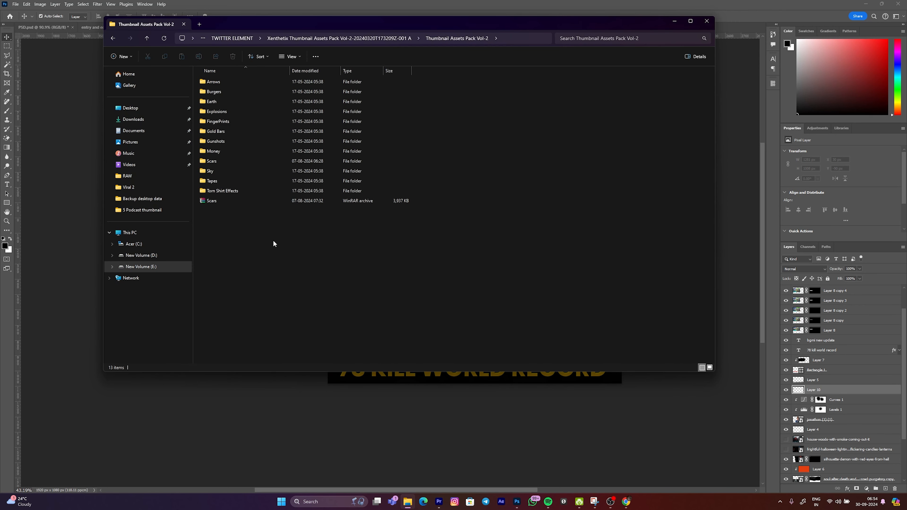
double_click(212, 161)
Place red scar image 2 from the Scars folder into the Photoshop thumbnail.
drag(282, 25, 638, 158)
drag(704, 250, 409, 259)
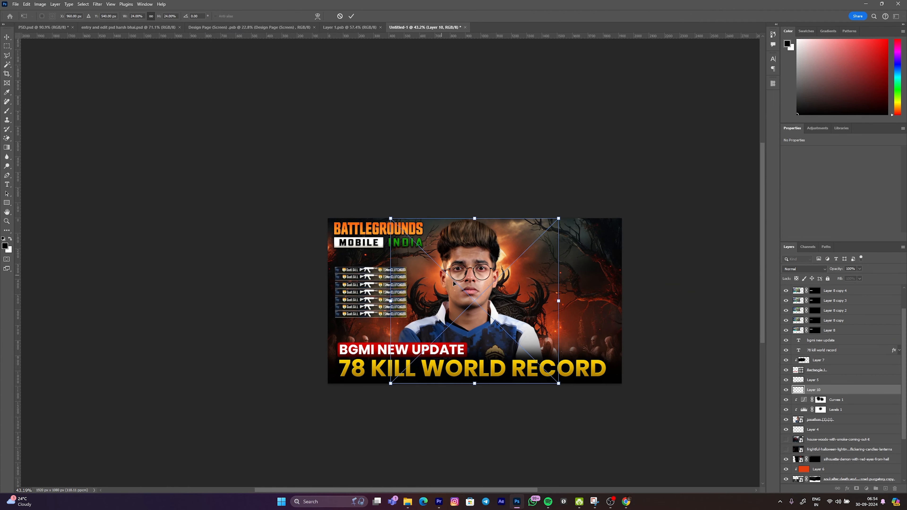
key(Return)
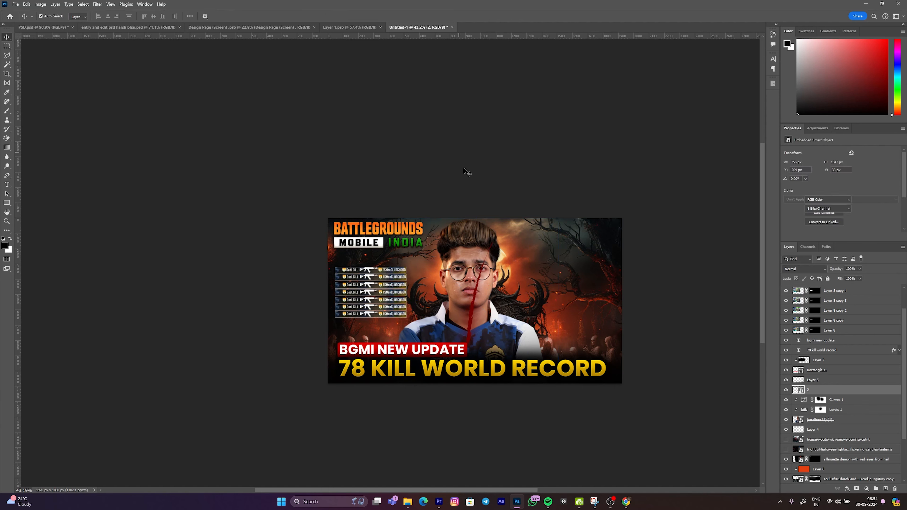
Shrink the red scar, rotate it about -37° and position it on the player's cheek below the glasses.
key(ctrl+t)
drag(525, 303, 333, 284)
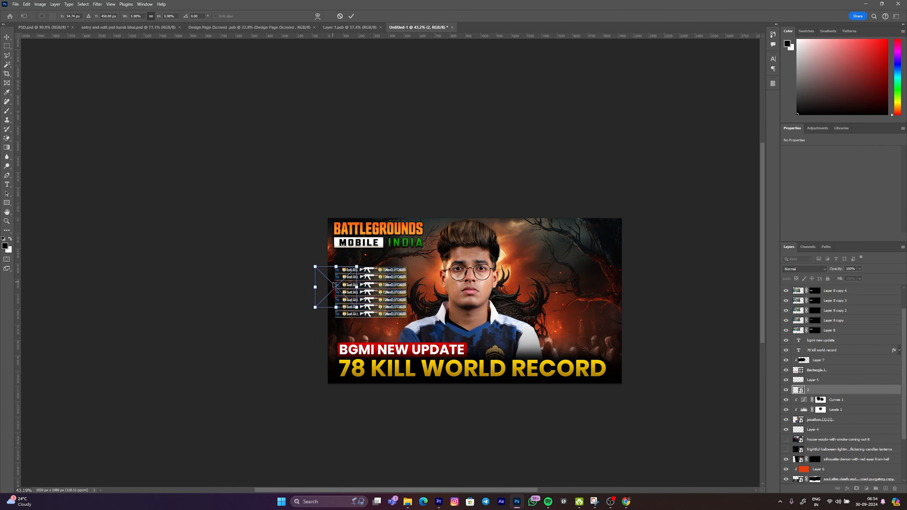
drag(444, 290, 542, 276)
drag(477, 283, 560, 225)
drag(489, 253, 489, 271)
drag(479, 269, 482, 263)
key(Return)
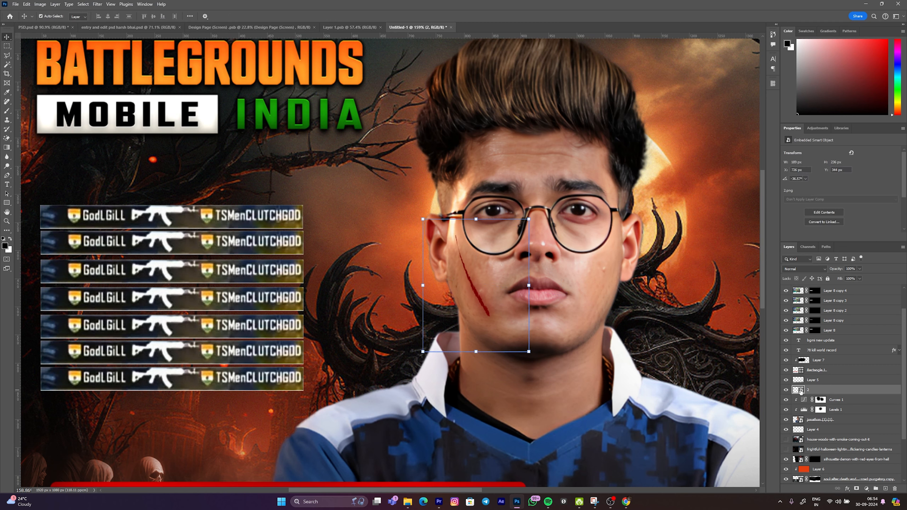
Set the cheek scar layer's blend mode to Multiply and deselect all layers.
click(804, 269)
click(808, 300)
click(678, 303)
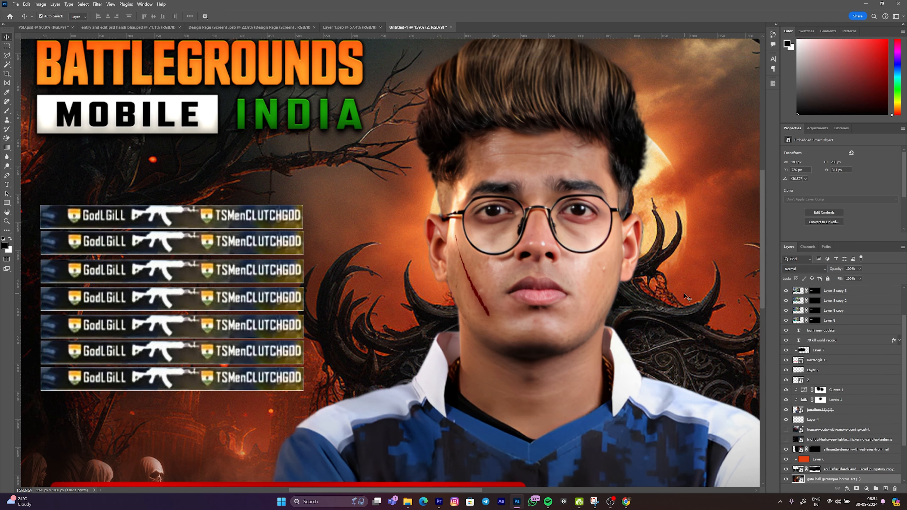
scroll(476, 317, down, 5)
scroll(495, 309, down, 5)
click(457, 170)
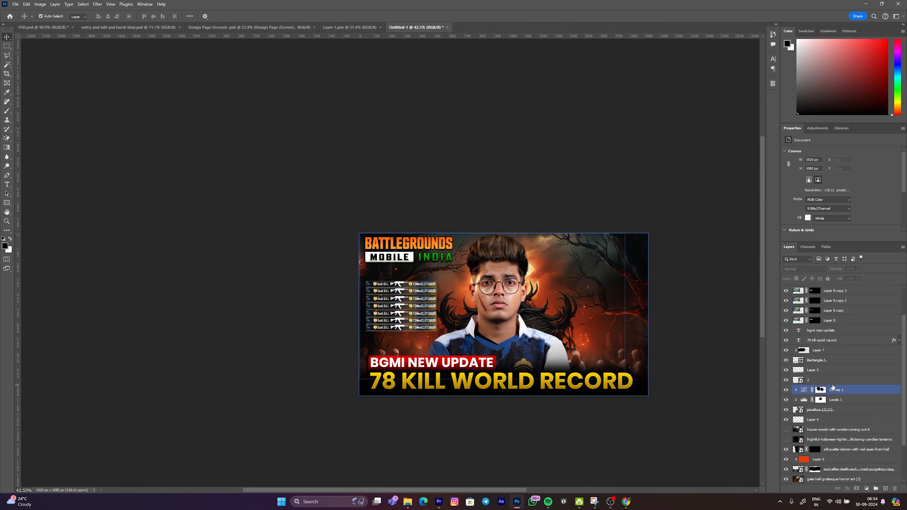
Add a new layer above the scar layer and place crack image 9 from the Scars folder into the thumbnail.
click(832, 380)
click(885, 488)
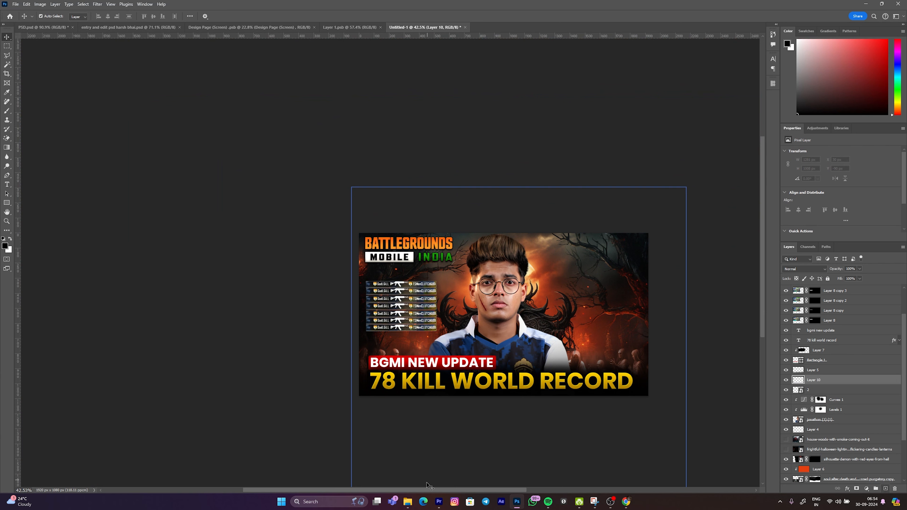
mouse_move(407, 501)
click(389, 470)
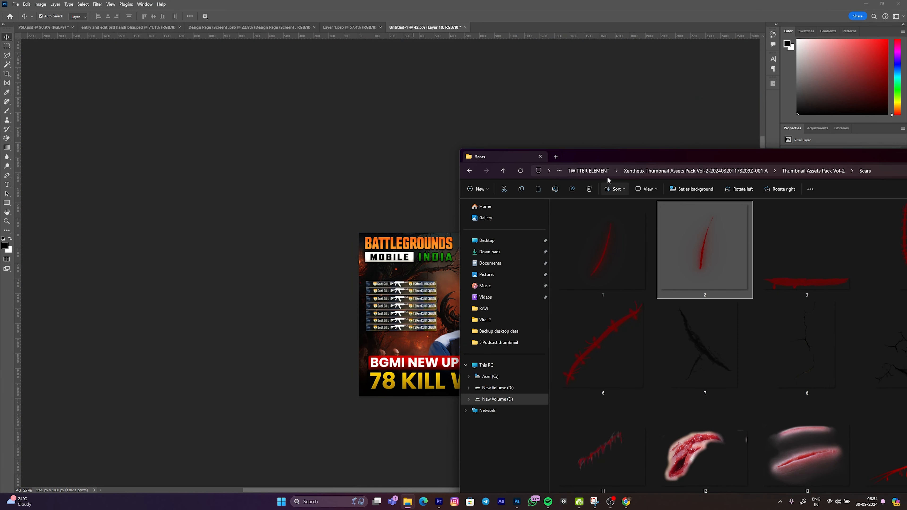
drag(610, 157, 555, 136)
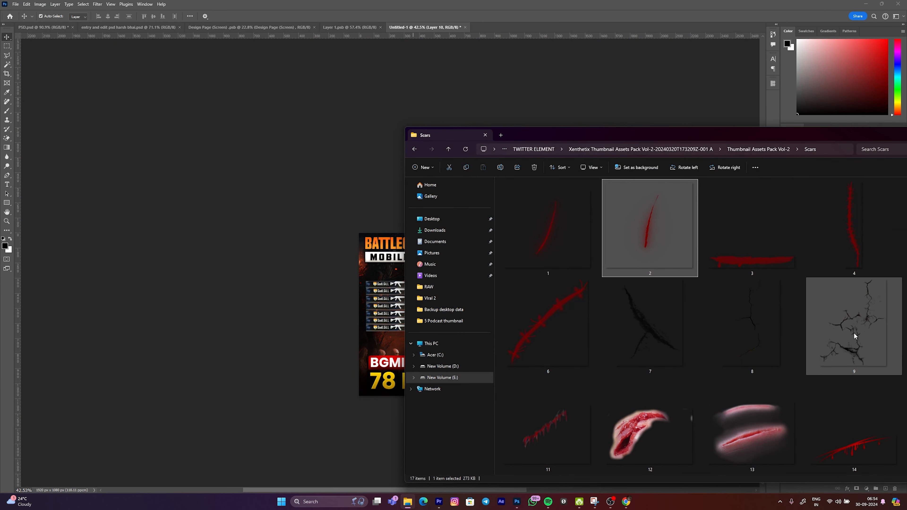
drag(853, 335, 348, 238)
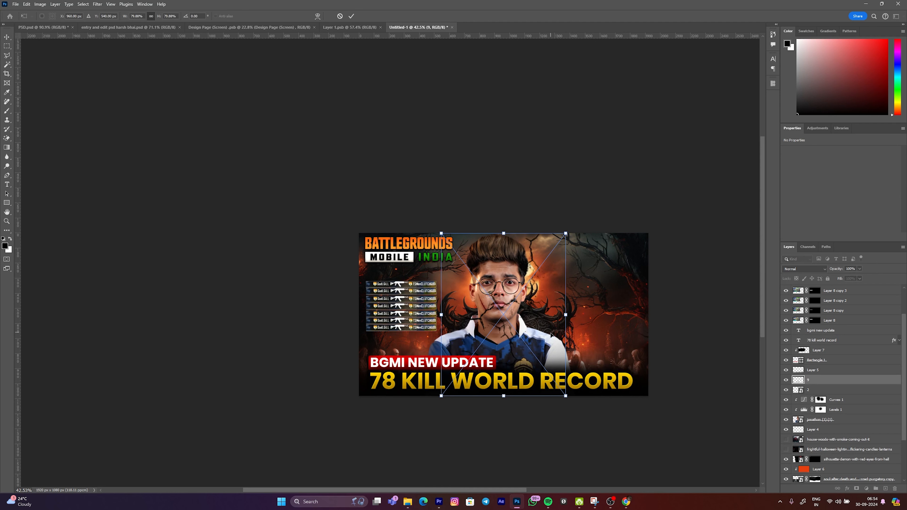
Move crack layer 9 above the title text layers, scale it to about 108%, rotate it about 69° and position it across "WORLD RECORD".
drag(537, 335, 556, 314)
drag(803, 380, 807, 330)
drag(560, 313, 481, 416)
drag(587, 405, 638, 375)
drag(559, 382, 695, 360)
drag(615, 373, 631, 364)
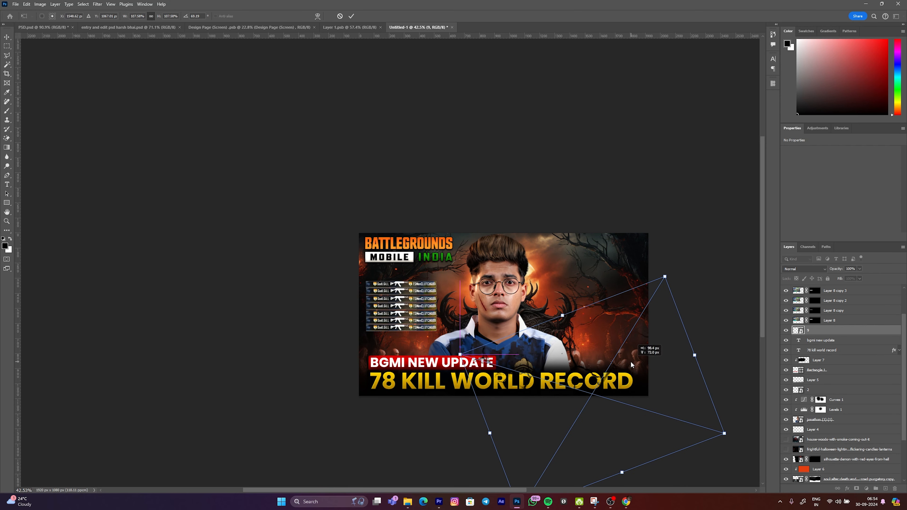
click(794, 331)
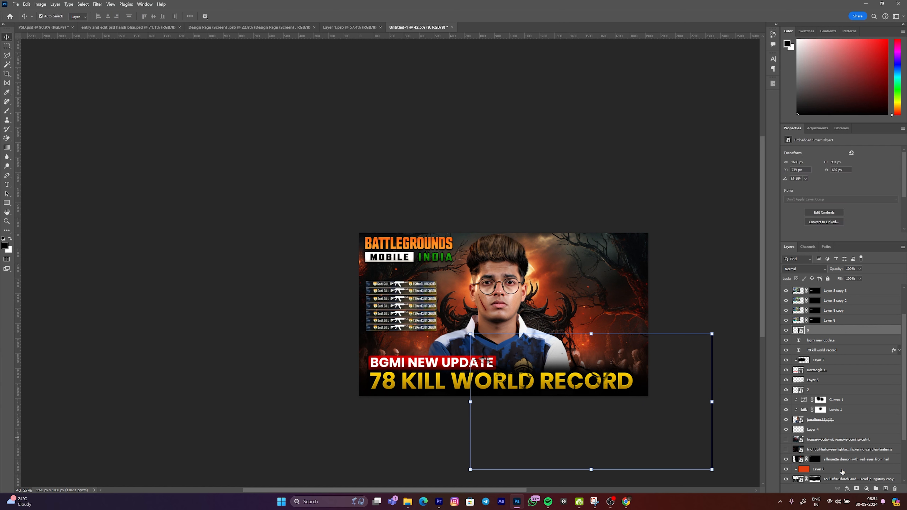
Add a layer mask to crack layer 9 and brush away the cracks outside the "78 KILL WORLD RECORD" title.
click(855, 488)
key(b)
click(573, 325)
drag(568, 328, 556, 328)
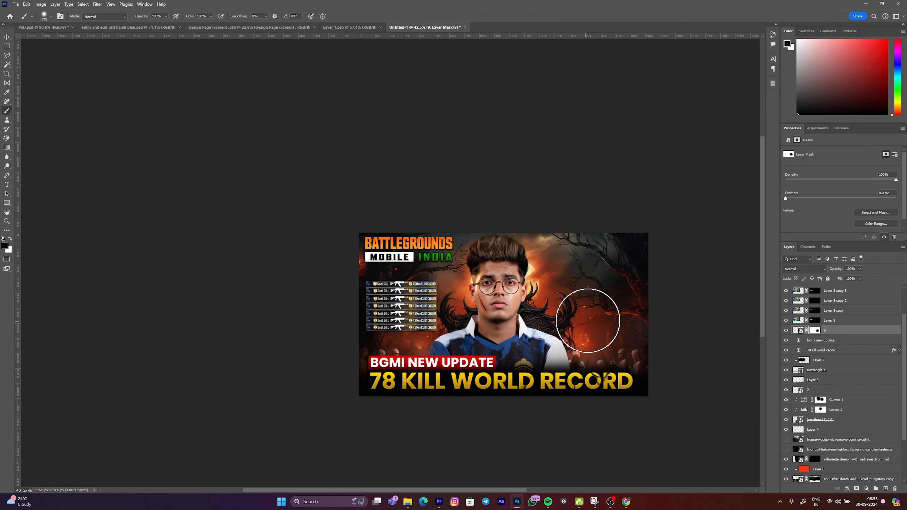
key(v)
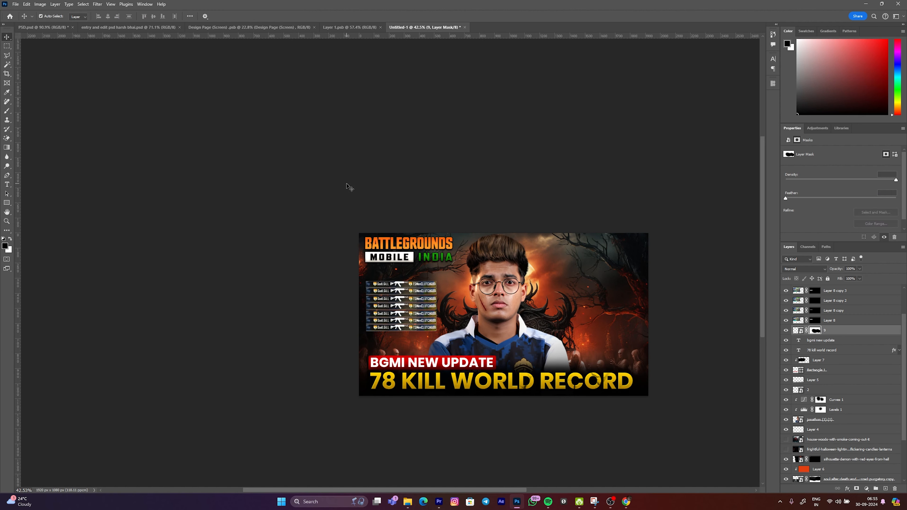
click(351, 186)
Add a new empty layer above the logo layer at the top of the layer stack.
scroll(860, 300, up, 2)
click(842, 290)
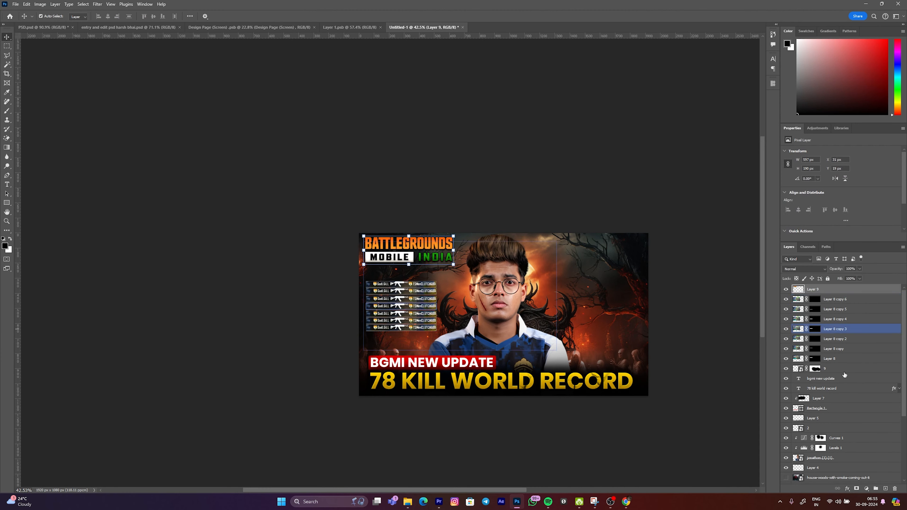
click(886, 488)
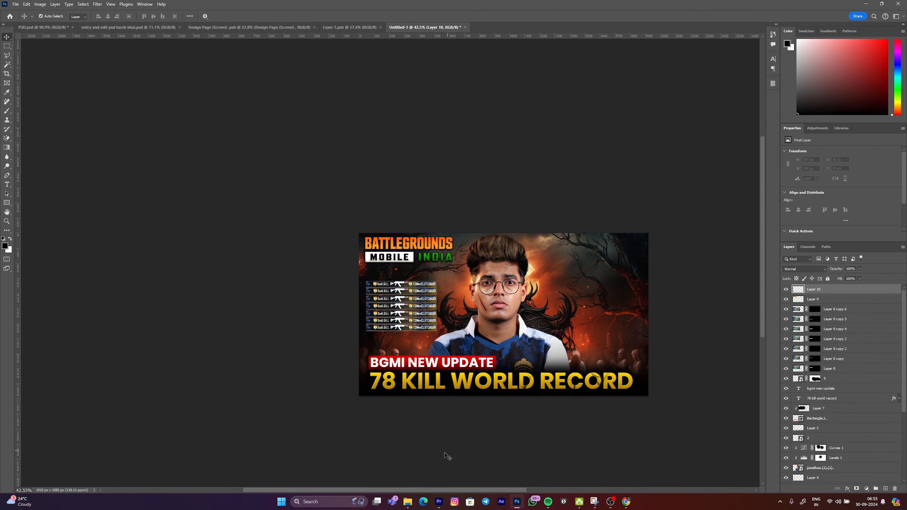
Open the pack's Torn Shirt Effects folder in File Explorer and place torn patch image 3 into the Photoshop thumbnail.
click(408, 501)
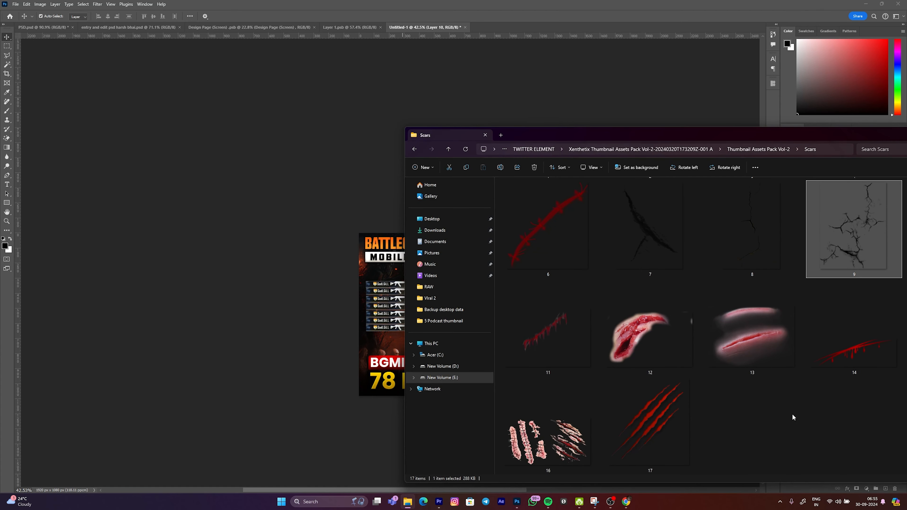
click(758, 421)
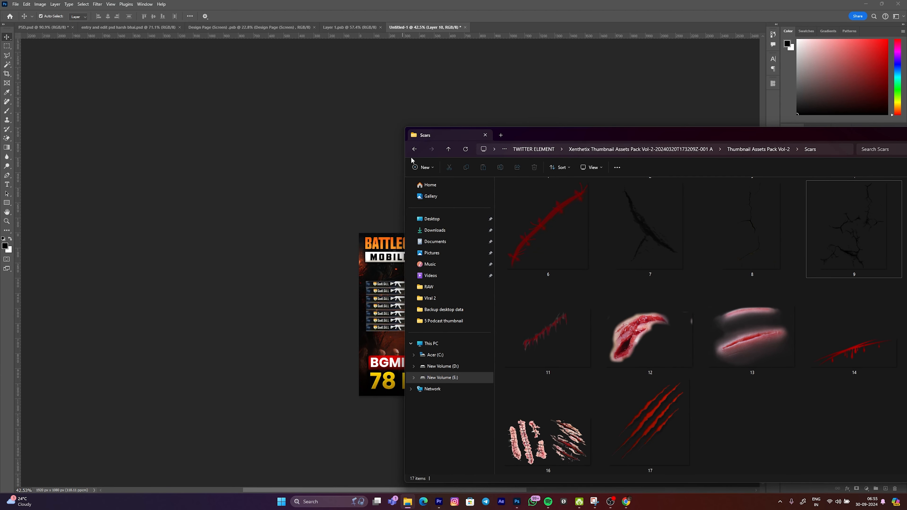
click(410, 149)
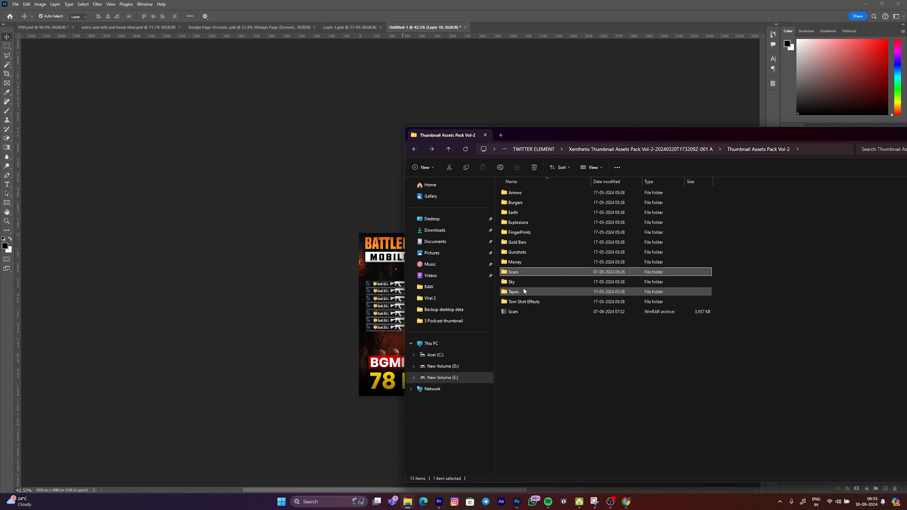
double_click(528, 301)
drag(562, 136, 648, 140)
drag(803, 236, 414, 255)
key(Return)
Shrink the torn patch to about 4.65%, rotate it about 61° and position it on the jersey shoulder beside the kill feed.
drag(557, 313, 490, 316)
scroll(468, 335, up, 8)
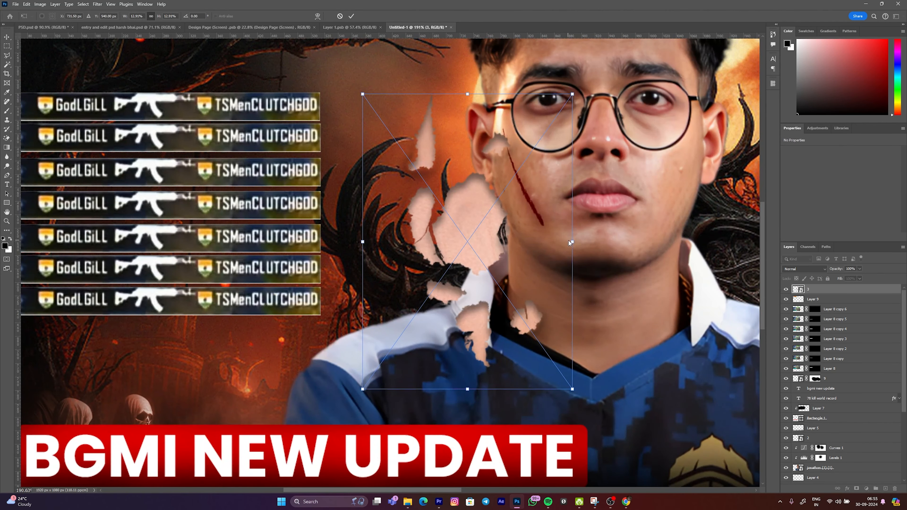
drag(572, 242, 533, 242)
drag(550, 242, 471, 341)
drag(560, 214, 477, 245)
drag(507, 241, 505, 215)
drag(457, 243, 450, 335)
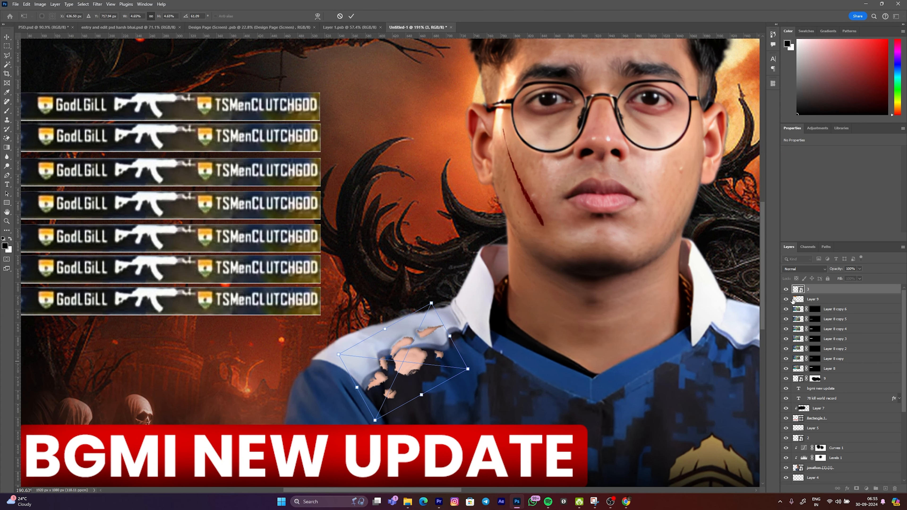
key(Return)
drag(404, 368, 404, 363)
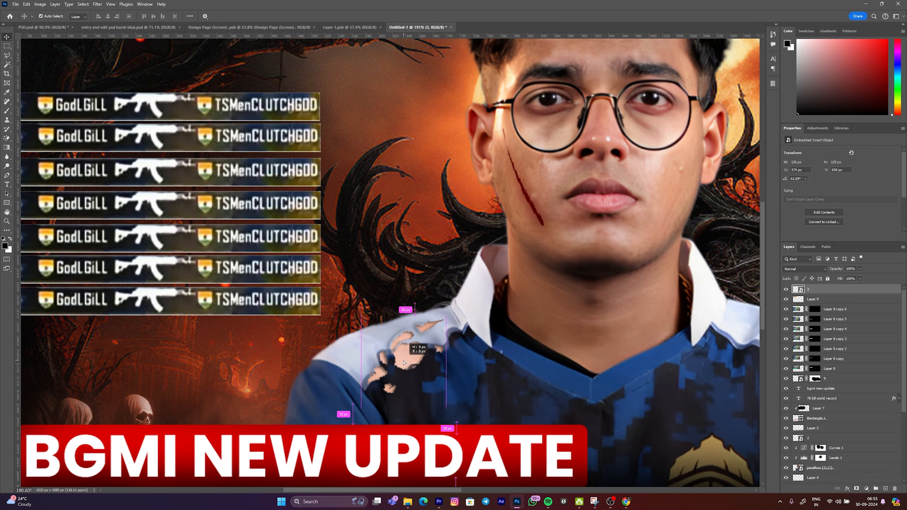
Try the Multiply blend mode on the torn patch on the jersey shoulder and return it to Normal.
click(803, 269)
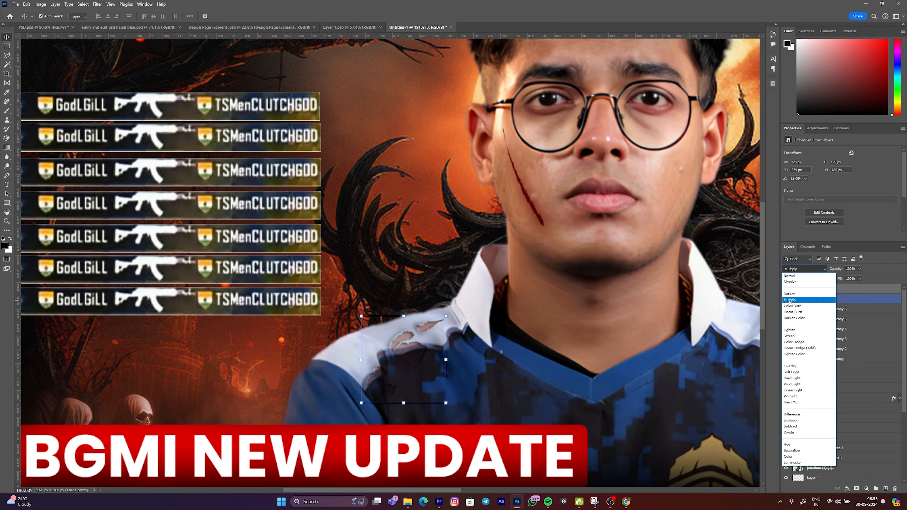
click(789, 276)
click(376, 336)
Duplicate the torn patch onto the jersey's chest above the gold emblem and hide the copy.
drag(415, 353, 412, 352)
scroll(391, 352, down, 5)
drag(559, 371, 539, 377)
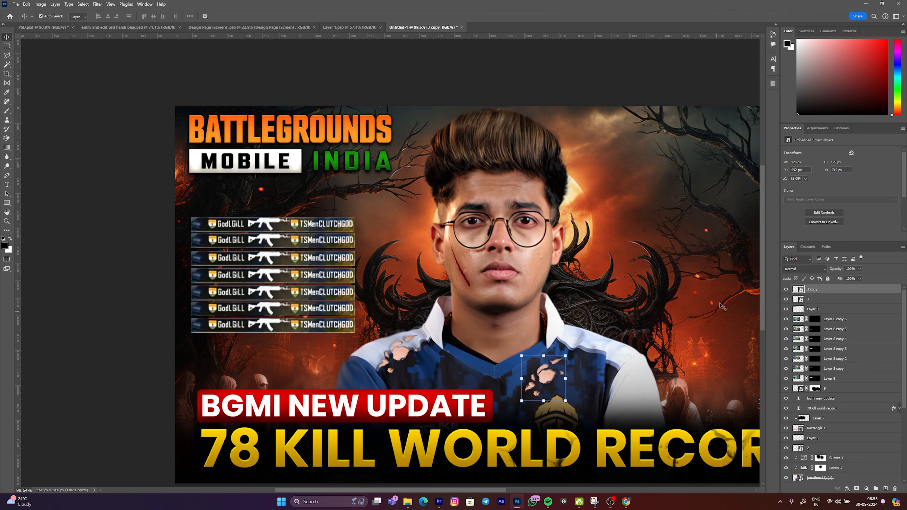
click(785, 290)
click(628, 310)
Add a new empty layer at the top of the layer stack, above the hidden torn patch copy.
scroll(470, 341, down, 8)
click(465, 182)
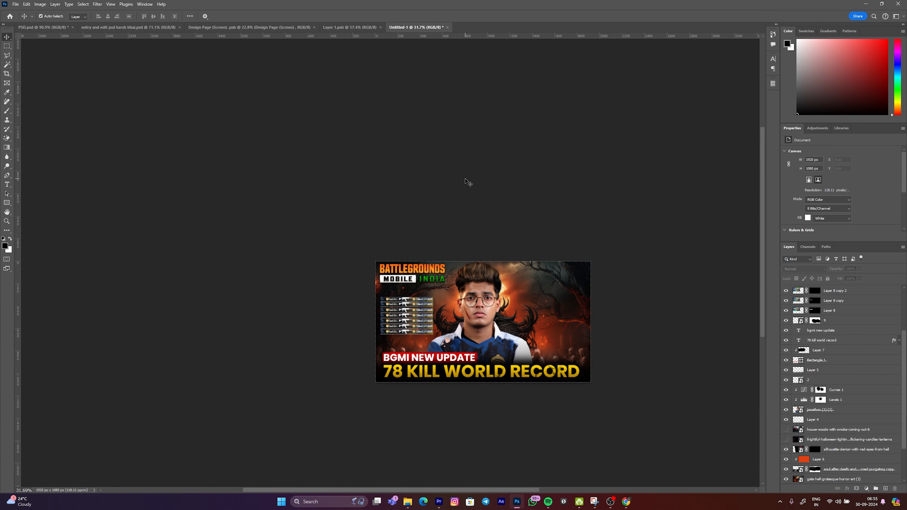
scroll(494, 319, up, 5)
click(842, 292)
scroll(841, 295, up, 3)
click(871, 477)
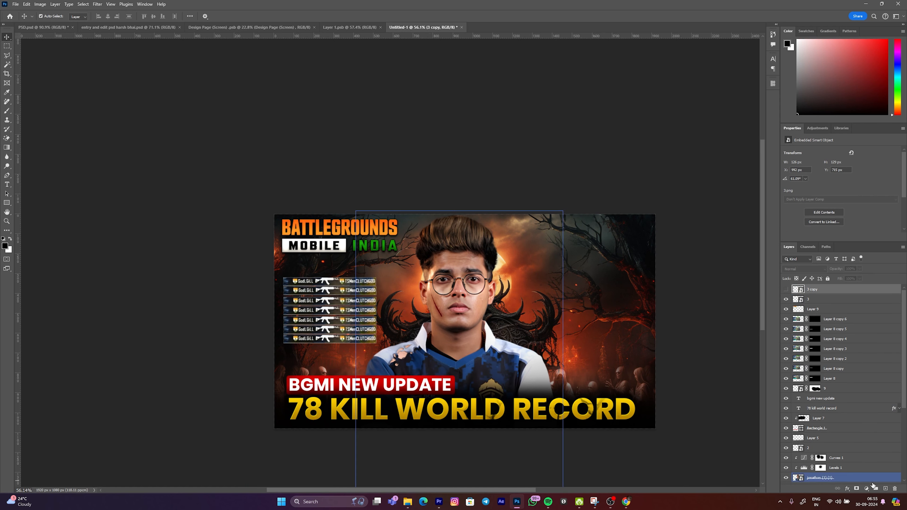
click(885, 488)
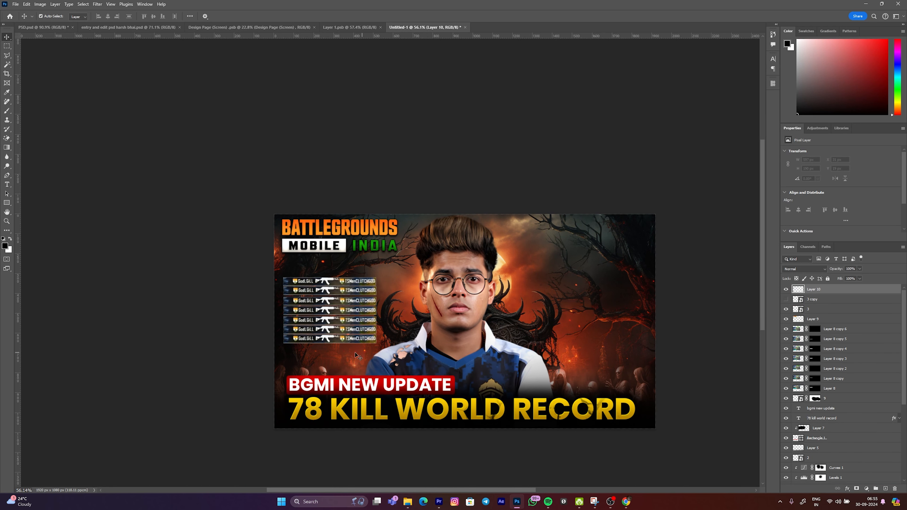
Open the asset pack's Scars folder in File Explorer and place scar image 11 into the Photoshop thumbnail.
click(407, 502)
drag(653, 138, 443, 118)
click(294, 134)
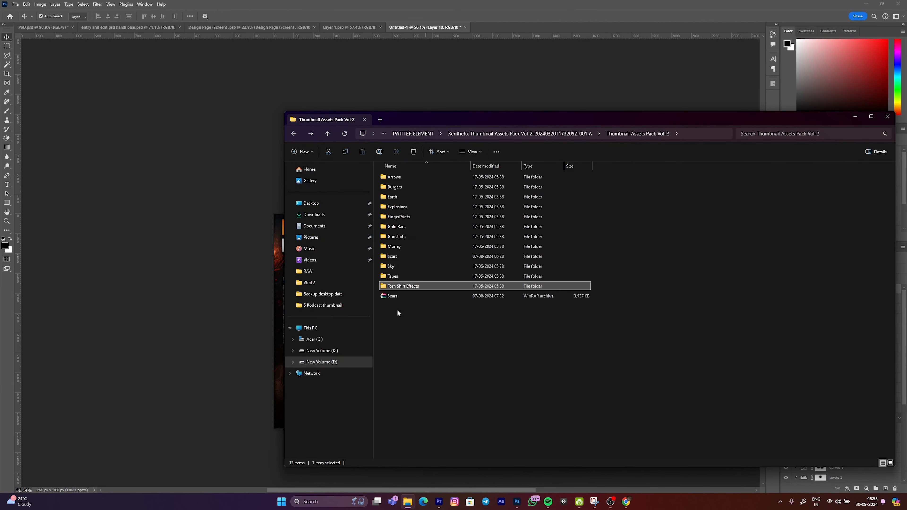
double_click(394, 255)
scroll(604, 312, down, 3)
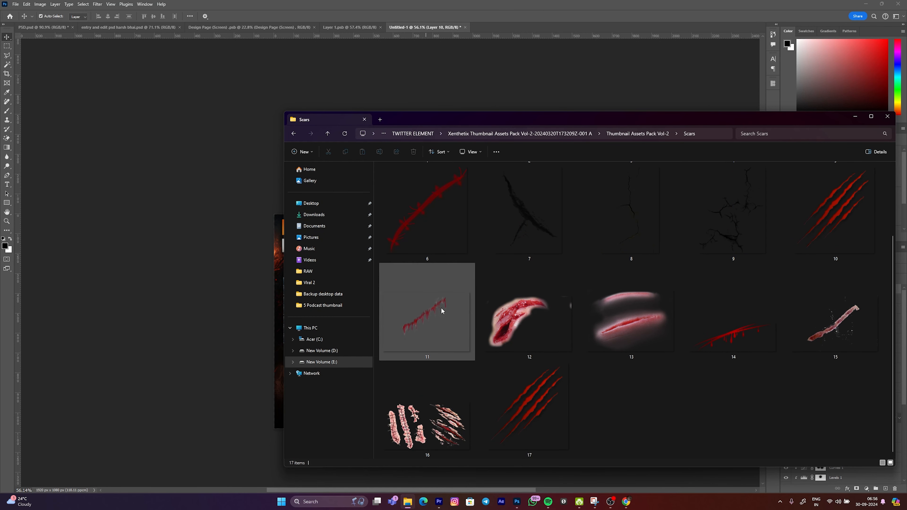
drag(439, 319, 223, 285)
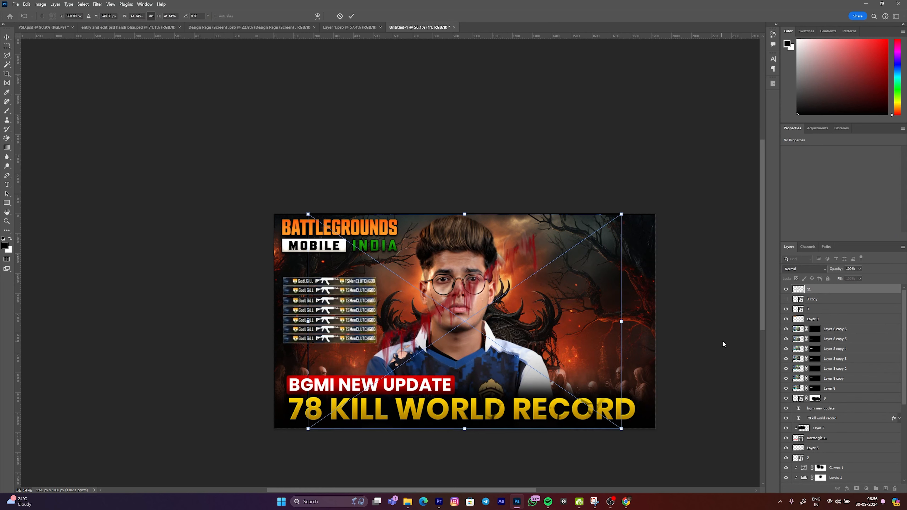
key(Return)
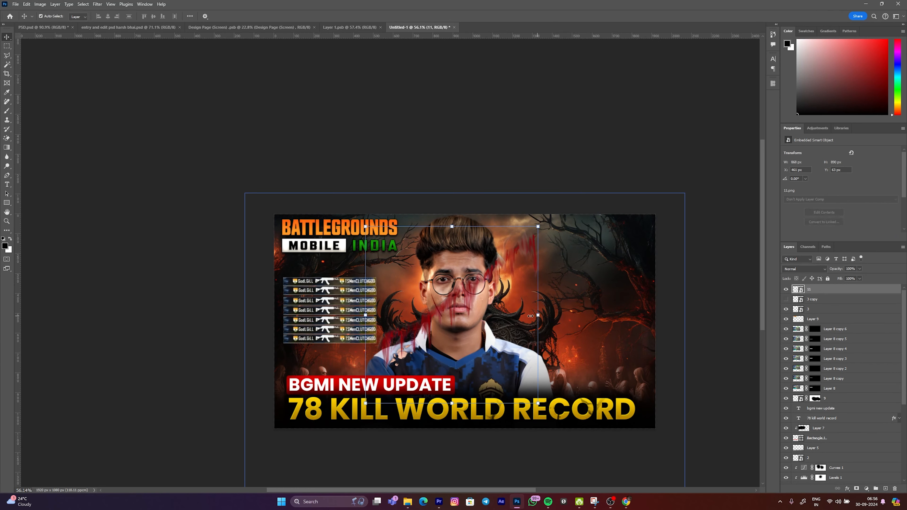
Shrink scar 11 to about 8% and rotate it about 78° over the player's mouth and chin.
key(ctrl+t)
drag(537, 315, 439, 321)
drag(510, 324, 290, 321)
drag(284, 317, 514, 263)
drag(476, 259, 564, 291)
drag(631, 293, 524, 291)
mouse_move(492, 290)
mouse_down()
mouse_move(473, 274)
mouse_move(460, 371)
mouse_move(409, 391)
mouse_up()
mouse_move(398, 357)
mouse_down()
mouse_move(442, 388)
mouse_move(492, 482)
mouse_up()
drag(494, 441, 536, 253)
drag(537, 253, 496, 338)
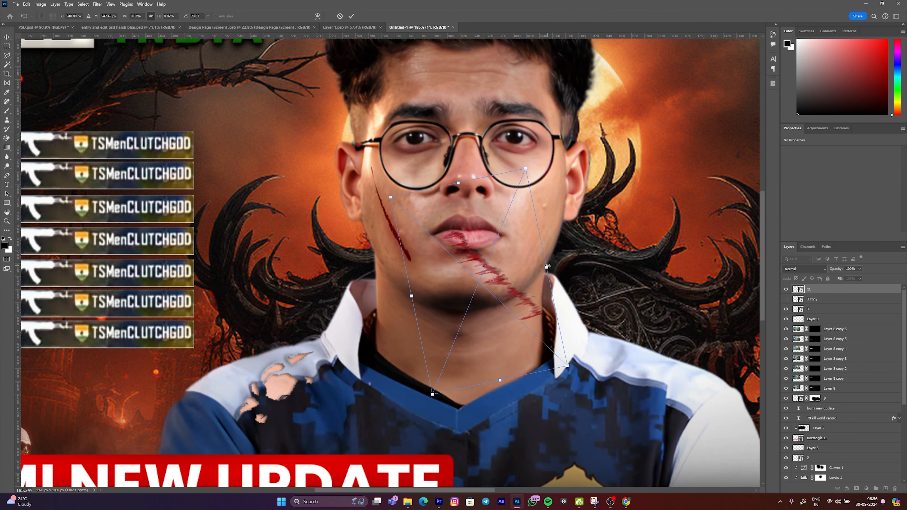
Try scar 11 across the player's forehead at about 7.22% scale, rotated about 40°.
drag(547, 265, 533, 269)
mouse_move(503, 337)
mouse_down()
mouse_move(518, 195)
mouse_move(522, 311)
mouse_move(519, 256)
mouse_up()
drag(575, 288, 606, 233)
mouse_move(526, 255)
mouse_down()
mouse_move(512, 257)
mouse_move(558, 274)
mouse_up()
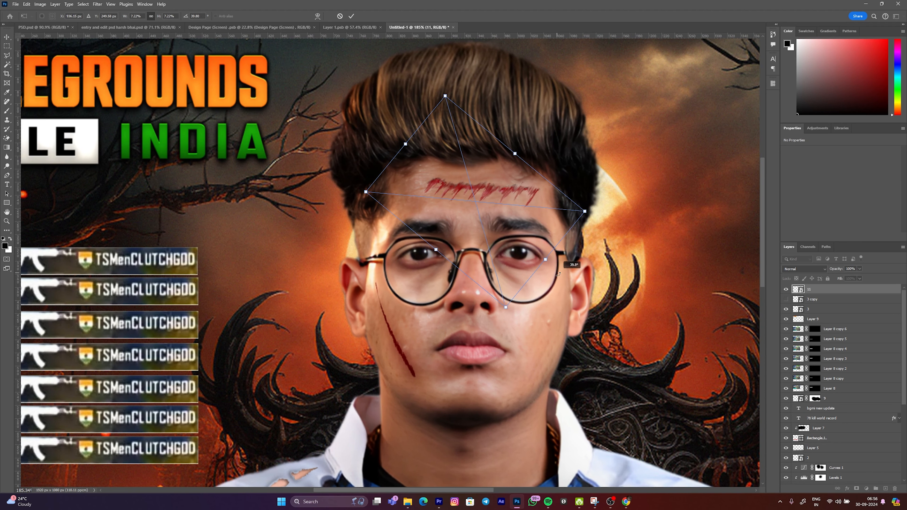
Place scar 11 on the unscarred cheek at about 10% scale, rotated about 145°, and set its blend mode to Multiply.
drag(542, 240, 521, 246)
drag(482, 195, 479, 223)
drag(525, 198, 529, 311)
mouse_move(509, 261)
mouse_down()
mouse_move(554, 279)
mouse_move(531, 317)
mouse_move(521, 258)
mouse_up()
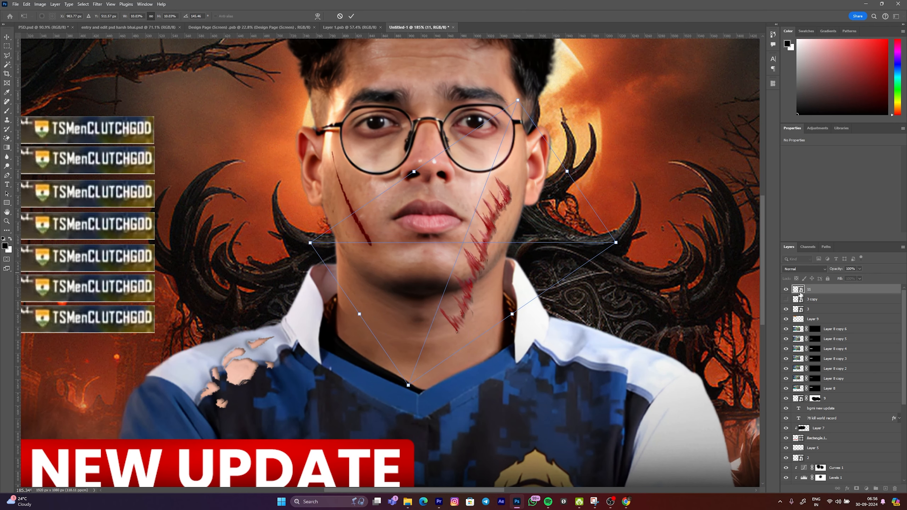
key(Return)
click(798, 268)
click(791, 298)
Shrink scar 11, rotate it to about 48° and move it onto the white jersey shoulder opposite the torn patch.
click(534, 218)
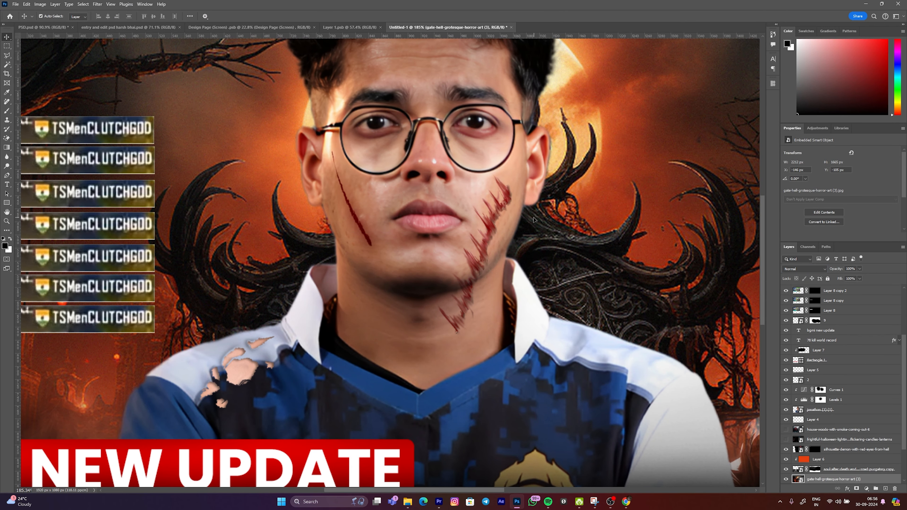
drag(492, 224, 461, 222)
key(ctrl+t)
drag(566, 224, 430, 224)
drag(380, 284, 452, 174)
drag(364, 243, 629, 370)
drag(650, 414, 671, 394)
drag(643, 371, 626, 382)
drag(645, 406, 608, 376)
drag(632, 409, 713, 380)
key(Return)
click(755, 285)
scroll(603, 357, down, 8)
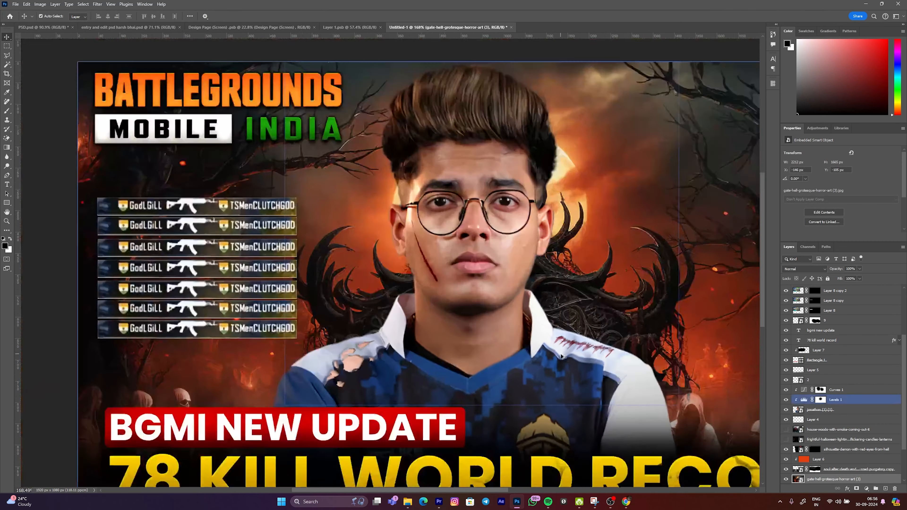
click(521, 164)
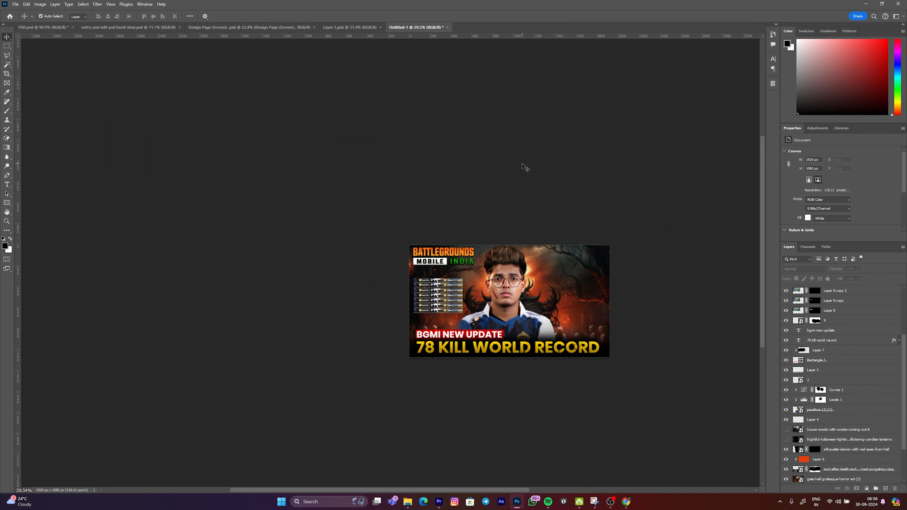
Add a new layer above the Curves 1 adjustment and clip it to the player cutout.
scroll(457, 272, up, 2)
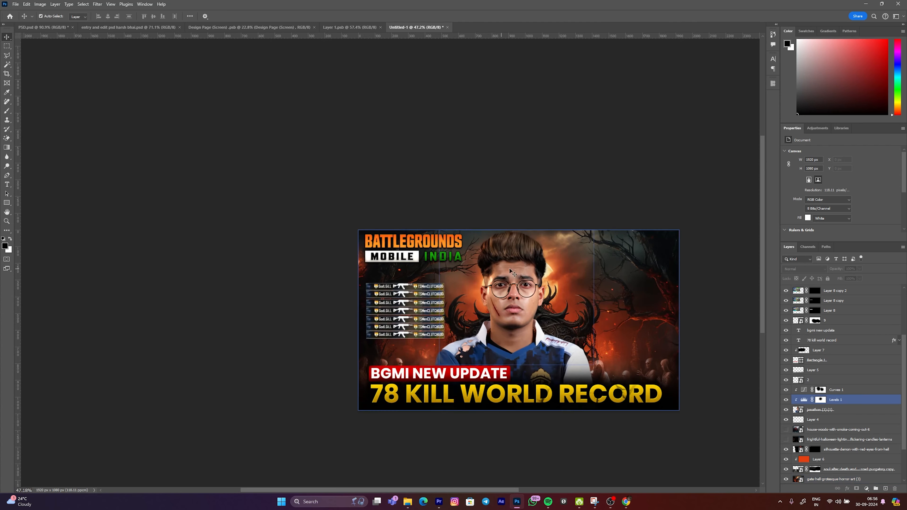
scroll(558, 282, up, 2)
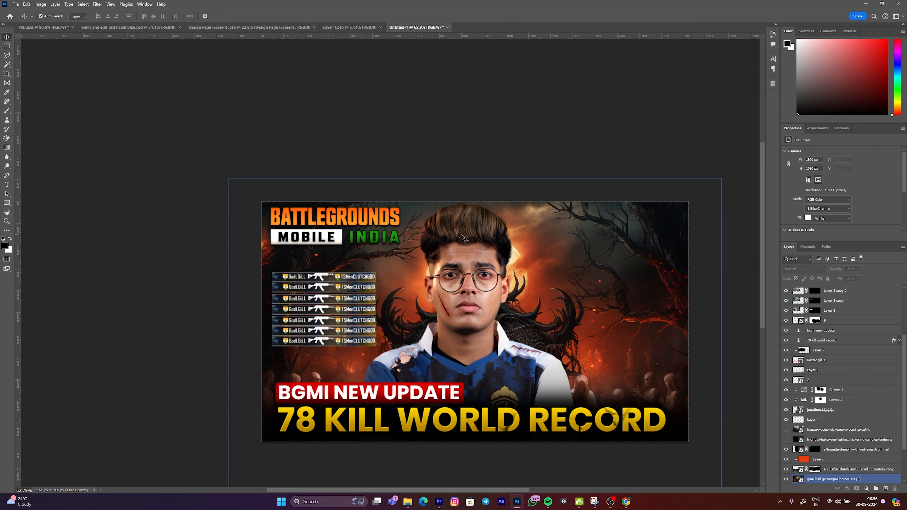
click(458, 236)
click(886, 487)
key(ctrl)
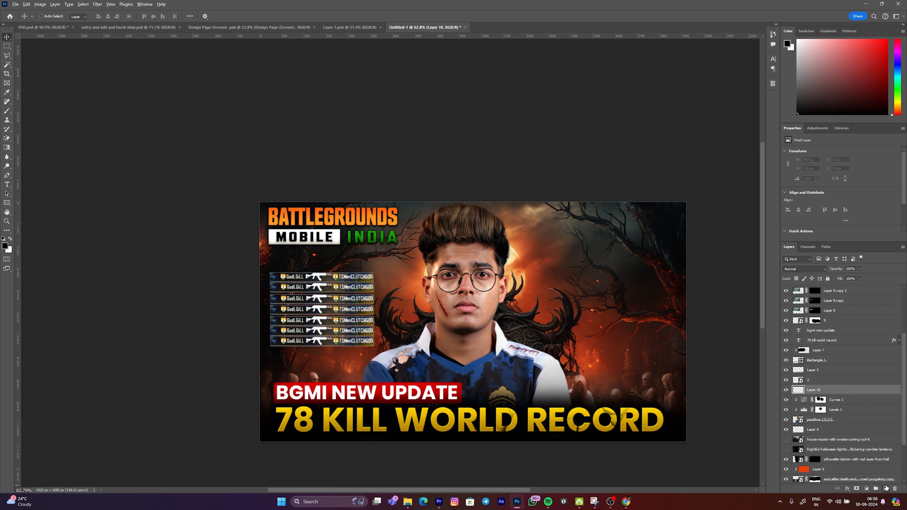
Brush a soft orange glow sampled from the background along both sides of the player's hair and face on the clipped layer.
key(b)
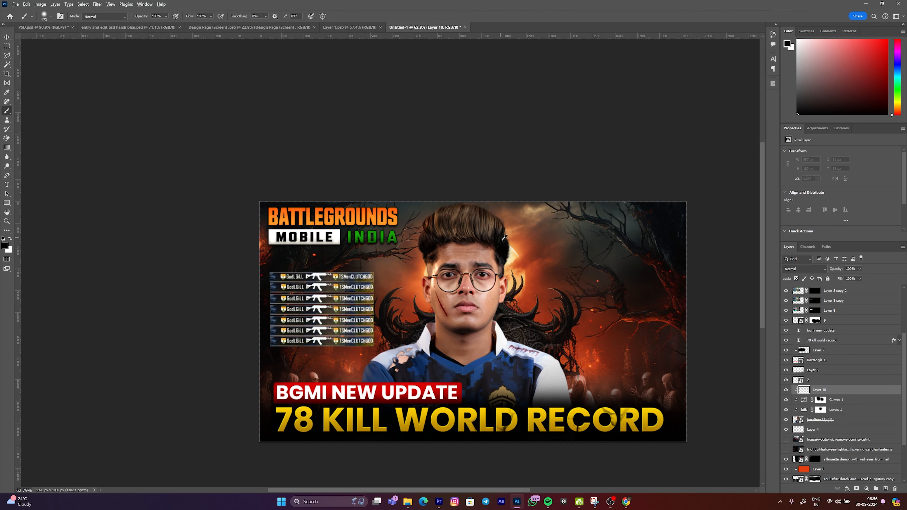
drag(515, 247, 520, 247)
scroll(480, 230, up, 4)
drag(538, 216, 507, 219)
drag(575, 220, 600, 251)
mouse_move(366, 294)
mouse_down()
mouse_move(322, 295)
mouse_move(348, 308)
mouse_up()
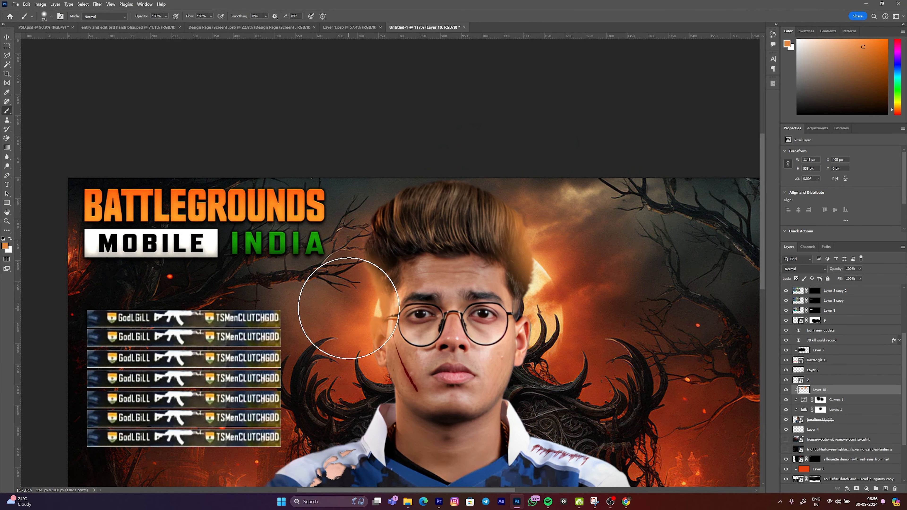
mouse_move(297, 253)
mouse_down()
mouse_move(280, 238)
mouse_move(297, 214)
mouse_move(280, 279)
mouse_up()
mouse_move(300, 372)
mouse_down()
mouse_move(311, 370)
mouse_move(300, 370)
mouse_up()
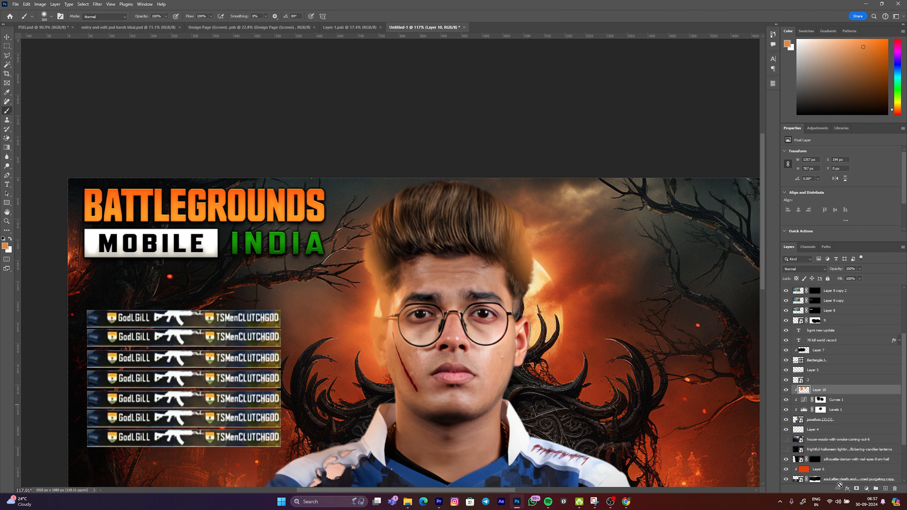
Add a layer mask to the orange glow layer and brush away the glow over the player's face and inner hair.
click(856, 488)
key(d)
drag(528, 324, 437, 297)
drag(428, 264, 462, 232)
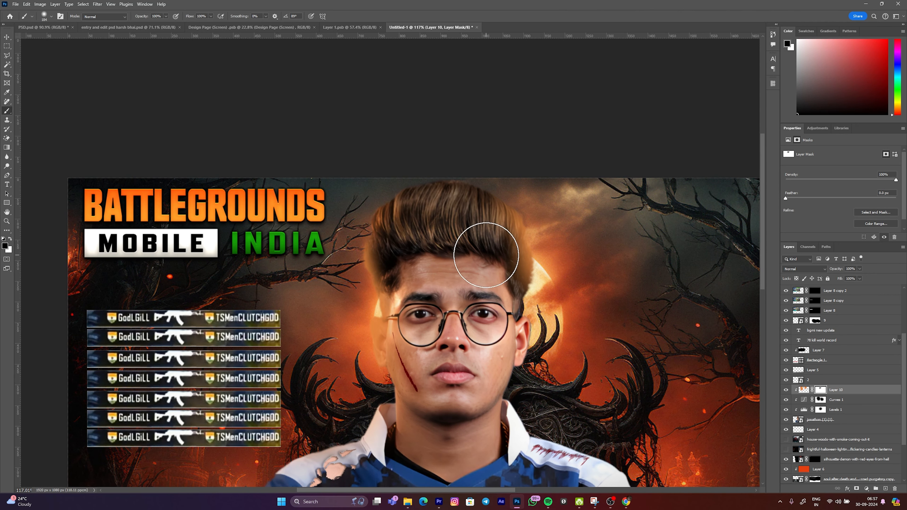
Set the glow layer's blend mode to Linear Dodge (Add) and adjust its mask around the player's face and hair.
click(784, 270)
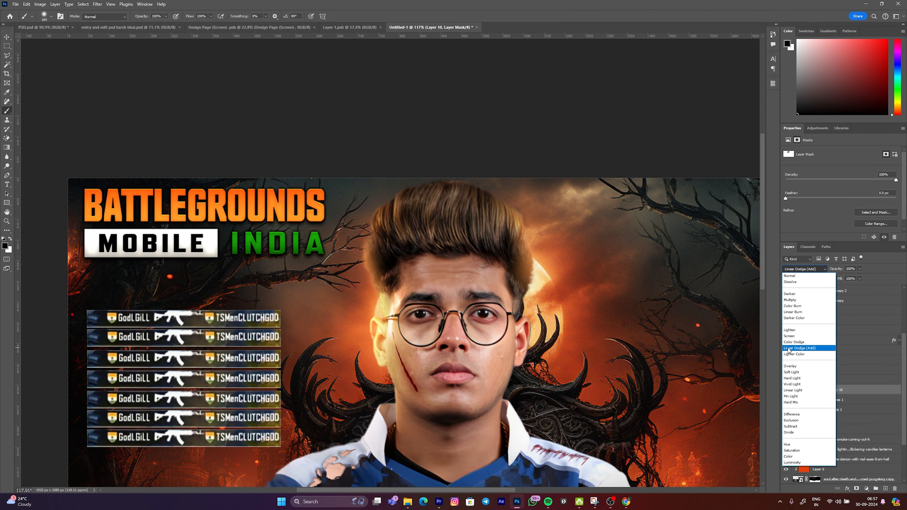
click(796, 355)
scroll(424, 286, down, 4)
mouse_move(428, 289)
mouse_down()
mouse_move(446, 291)
mouse_move(438, 304)
mouse_up()
scroll(443, 300, up, 5)
drag(438, 348, 387, 378)
drag(439, 244, 427, 144)
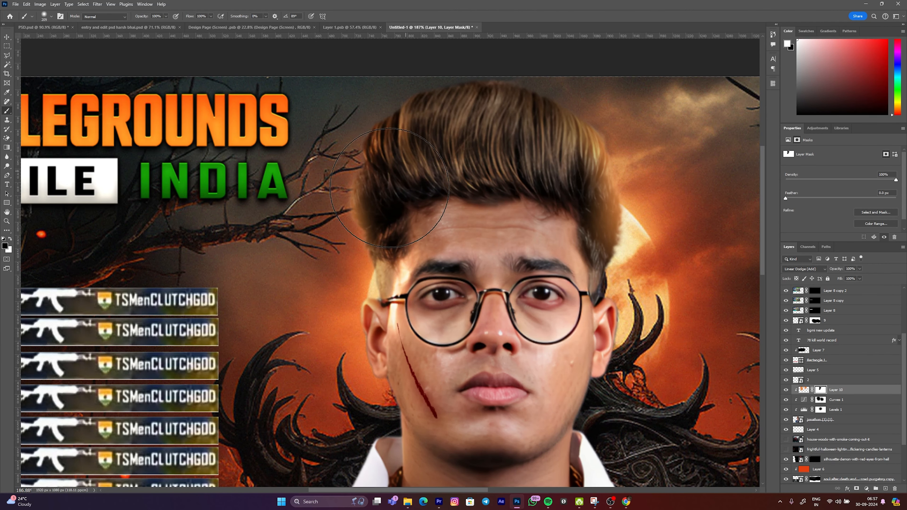
Refine the glow mask across the hair by alternately painting black and white, keeping the orange light on the outer edges.
key(x)
drag(390, 188, 308, 266)
drag(429, 234, 421, 163)
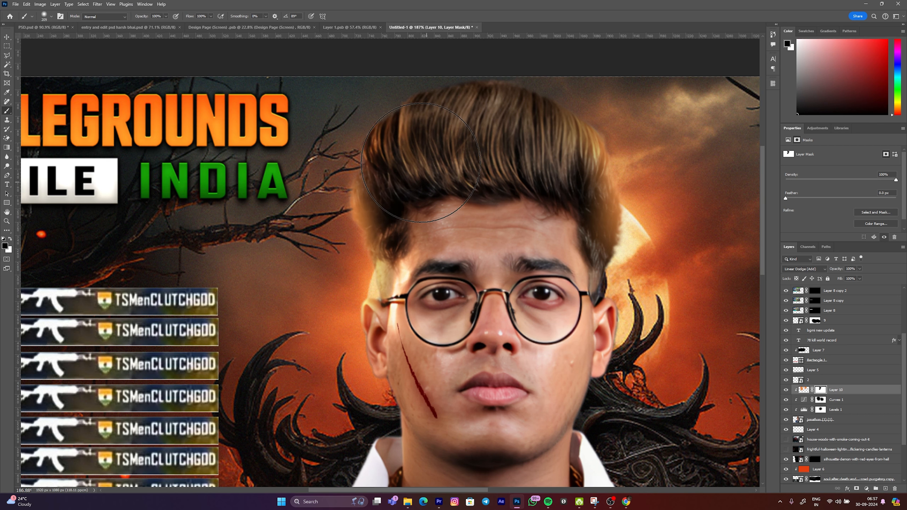
key(x)
drag(495, 153, 533, 159)
drag(552, 190, 640, 231)
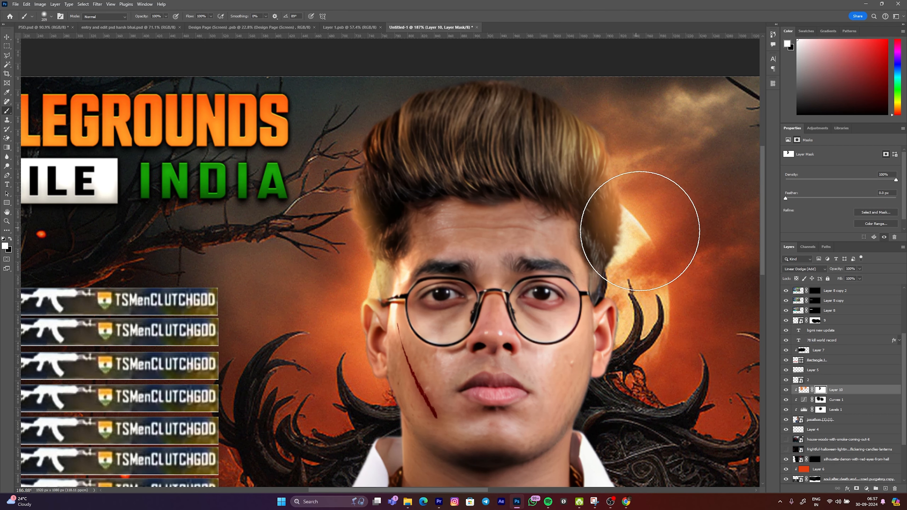
key(x)
drag(513, 165, 527, 202)
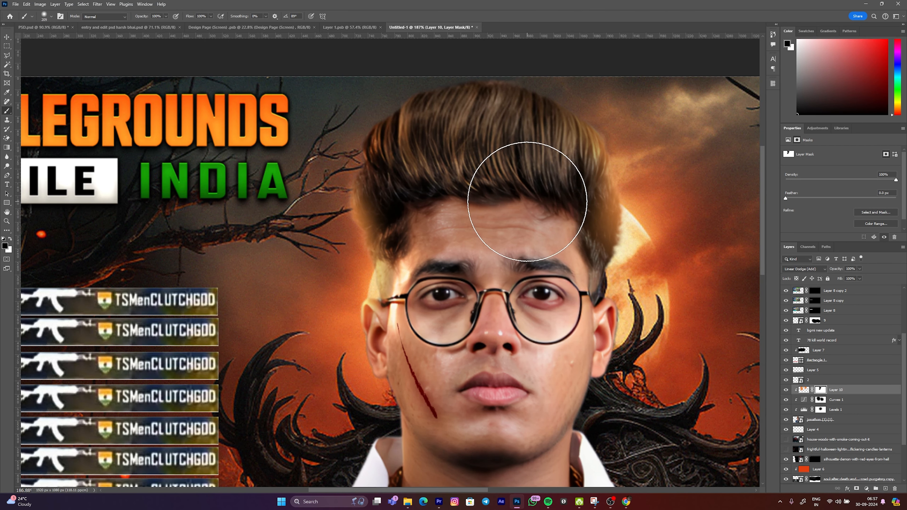
scroll(495, 218, down, 7)
key(v)
click(194, 296)
scroll(229, 295, down, 4)
drag(283, 279, 287, 277)
click(602, 186)
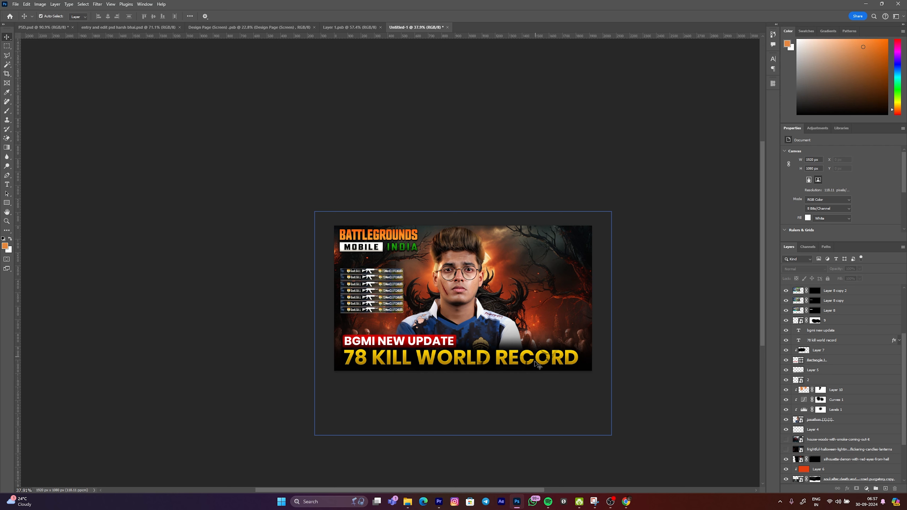
Identify the soul-after-death layer by isolating it, and move it with its clipped orange Layer 6 about 90 px upward.
click(582, 345)
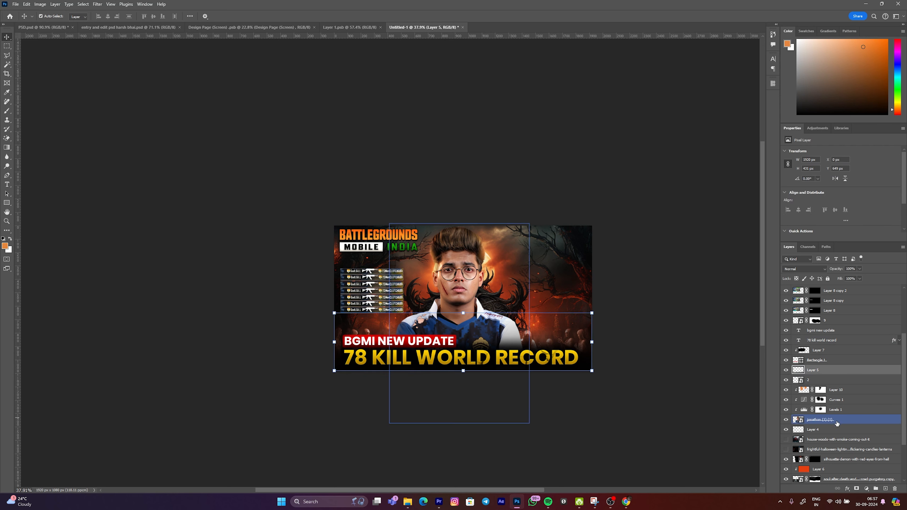
scroll(837, 422, down, 6)
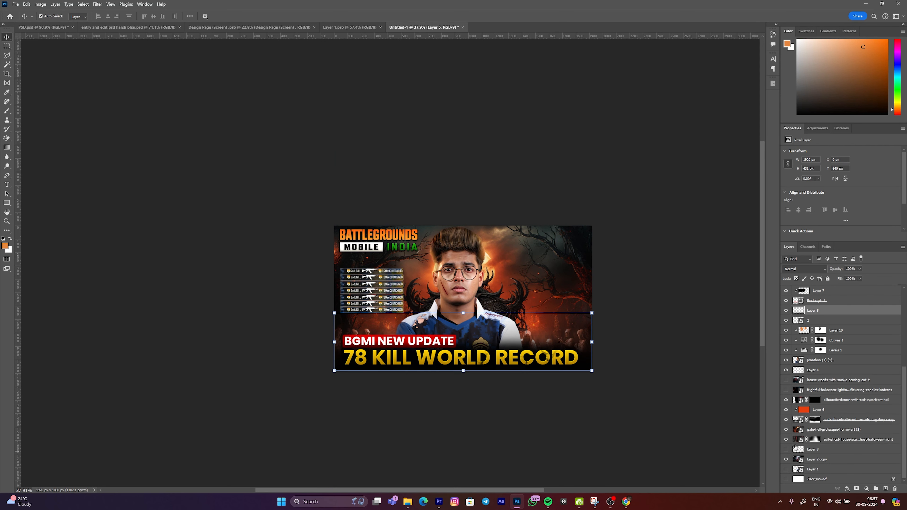
alt+click(786, 419)
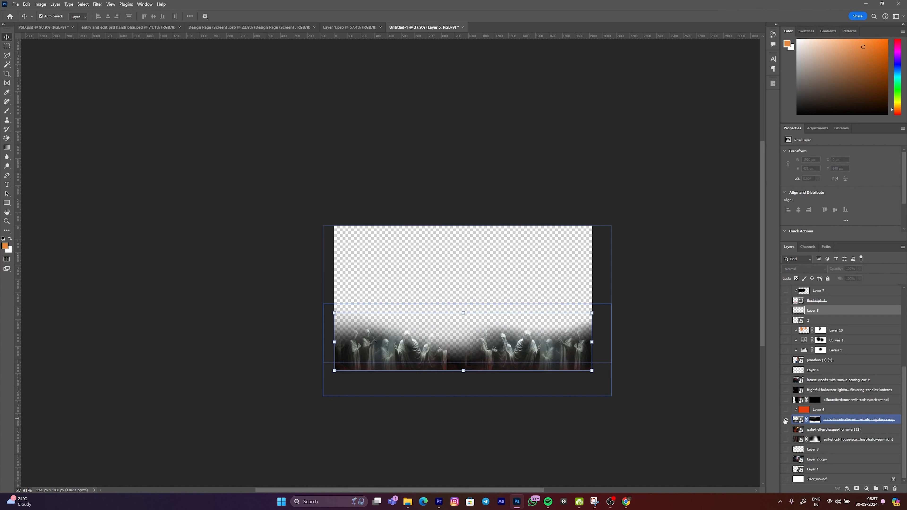
alt+click(785, 420)
click(796, 420)
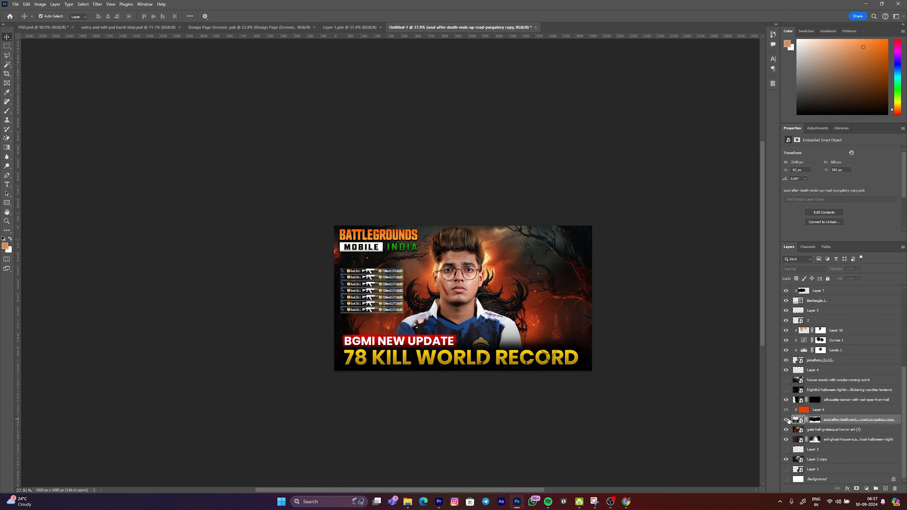
click(807, 410)
key(shift+Up)
key(shift+Up)
key(shift+Up)
key(shift+Up)
key(shift+Up)
key(shift+Up)
key(shift+Up)
key(shift+Up)
key(shift+Up)
key(shift+Up)
key(shift+Up)
key(shift+Down)
key(shift+Down)
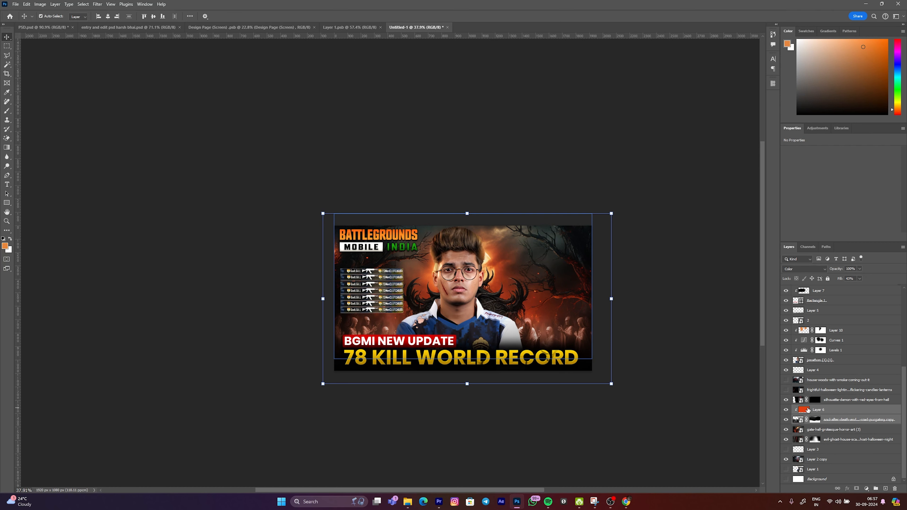
click(240, 363)
Stamp all visible layers into a new merged layer at the top of the stack and convert it to a smart object.
scroll(829, 357, up, 5)
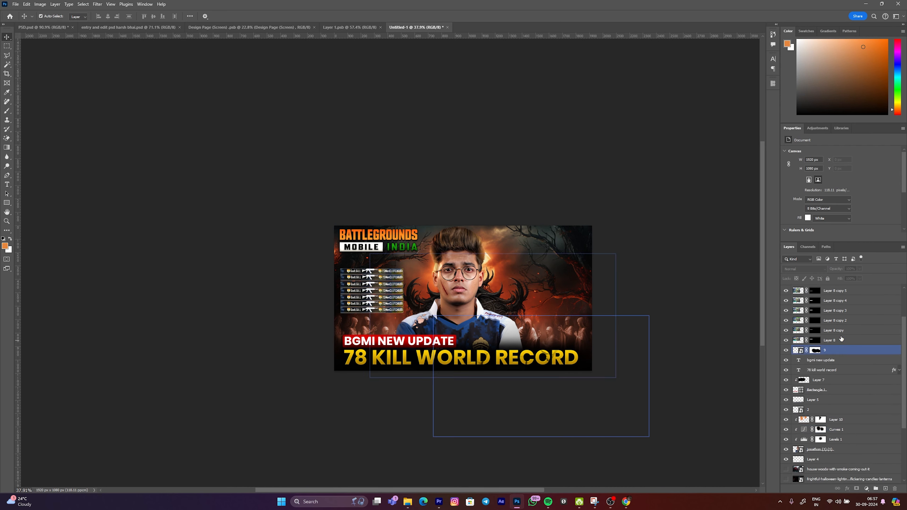
click(833, 291)
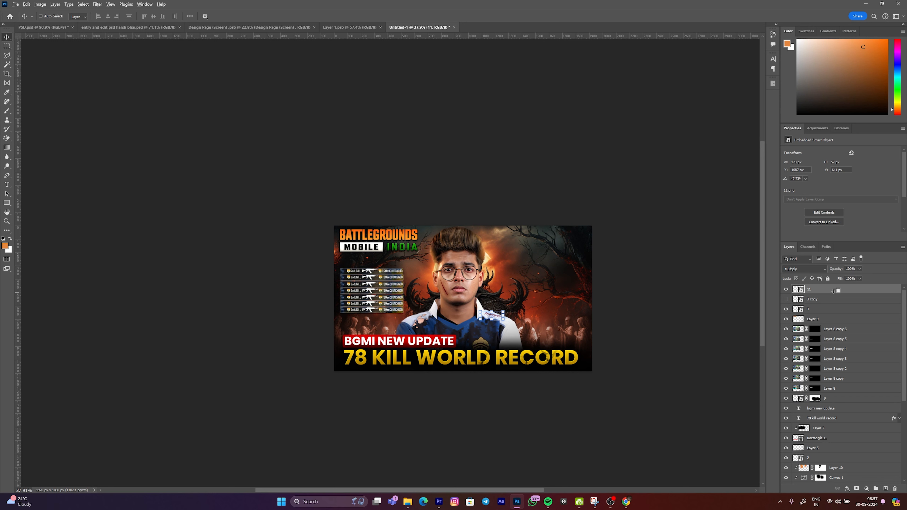
key(ctrl+shift+alt+e)
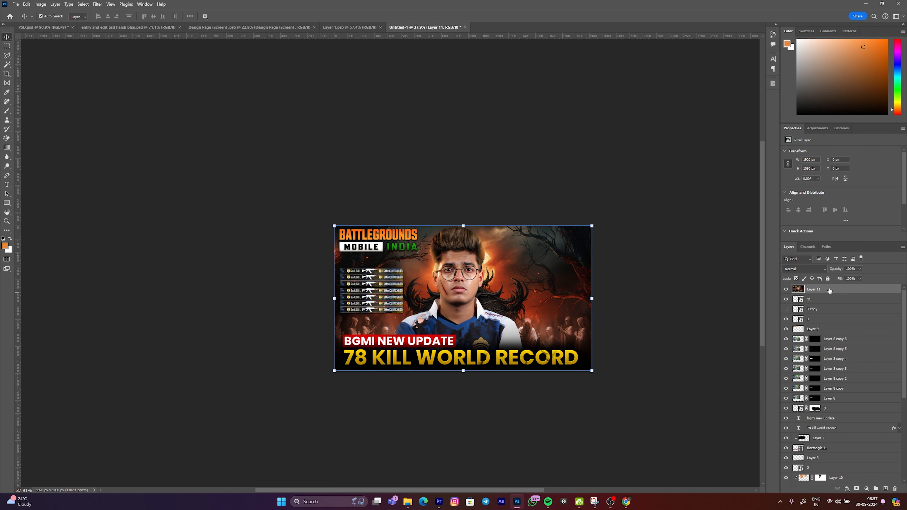
right_click(829, 290)
click(850, 430)
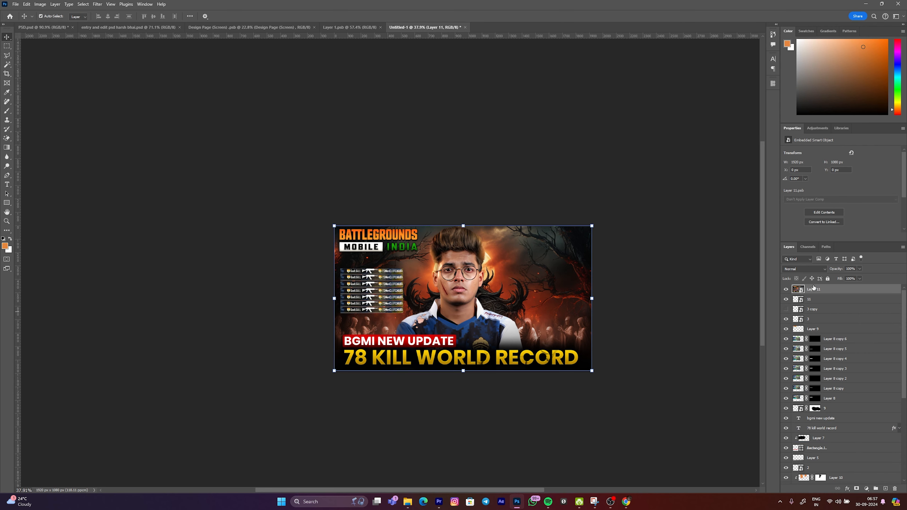
Set the blend mode of the merged Layer 11 to Linear Dodge (Add).
scroll(505, 309, up, 6)
scroll(454, 270, up, 4)
mouse_move(445, 267)
mouse_down()
mouse_move(458, 263)
mouse_move(445, 262)
mouse_up()
click(803, 269)
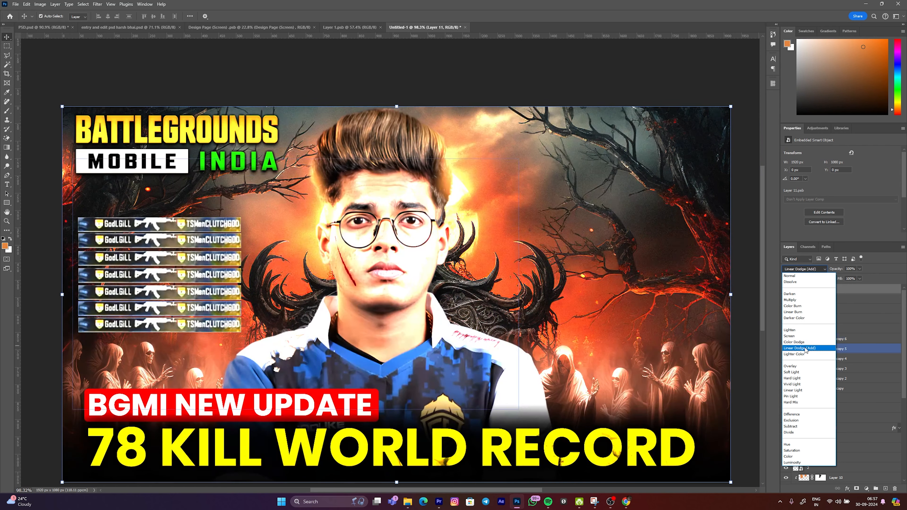
click(805, 348)
Apply a Gaussian Blur to the merged Layer 11 to turn it into a soft glow.
click(97, 4)
mouse_move(134, 117)
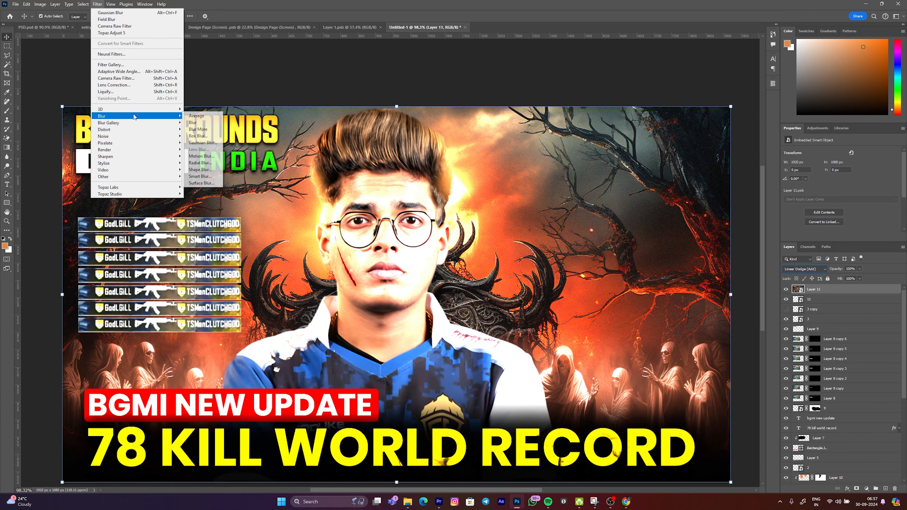
click(202, 142)
drag(306, 229, 301, 229)
click(351, 132)
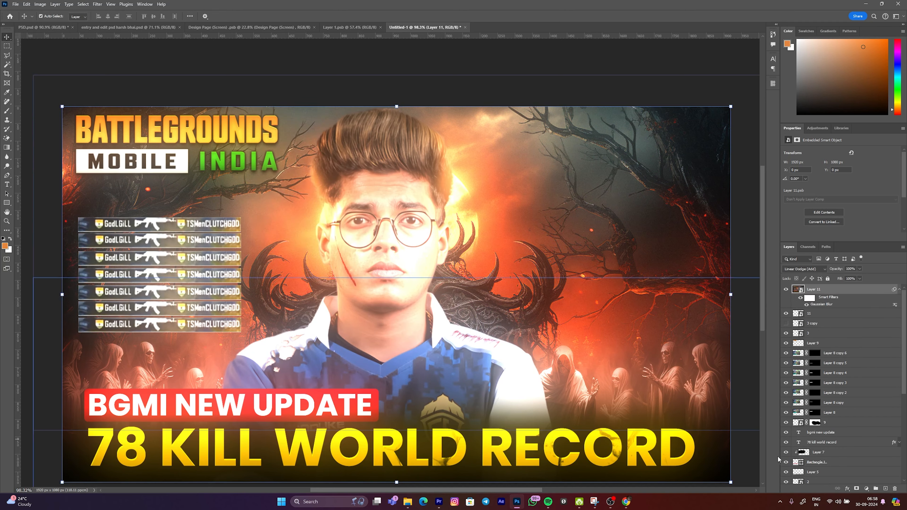
Add a black layer mask to the glow layer and paint white to reveal the glow around the player's head.
alt+click(856, 488)
key(b)
key(d)
scroll(437, 197, down, 4)
mouse_move(444, 239)
mouse_down()
mouse_move(502, 242)
mouse_move(524, 239)
mouse_up()
key(x)
click(453, 179)
drag(462, 197, 375, 203)
click(339, 191)
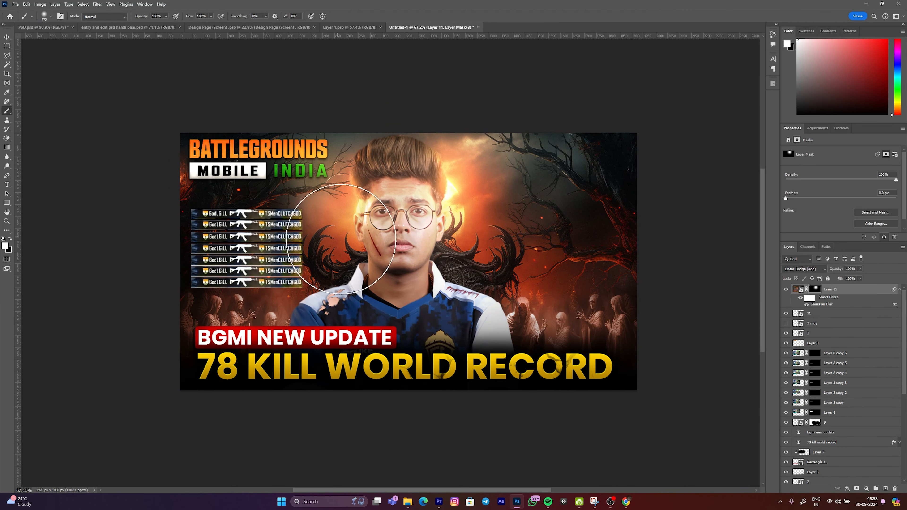
Paint white on the glow mask over the face's side, shoulders, jersey, hooded figures and the title text.
drag(350, 238, 303, 239)
click(377, 251)
drag(374, 296, 457, 293)
mouse_move(516, 310)
mouse_down()
mouse_move(573, 330)
mouse_move(585, 353)
mouse_up()
click(530, 375)
click(376, 384)
click(300, 355)
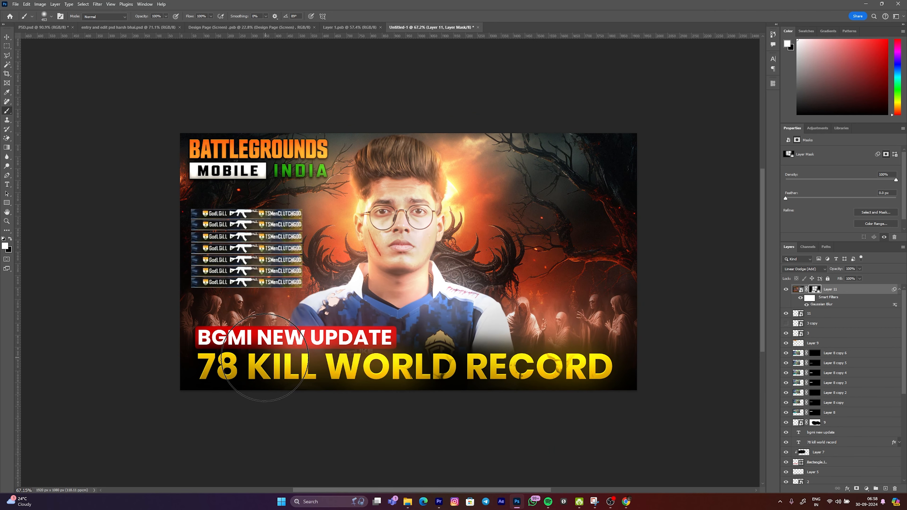
drag(251, 356, 272, 356)
click(192, 360)
Reveal the glow over the kill feed strips, the BGMI logo and the trees on the right with large white dabs.
click(206, 252)
drag(206, 252, 226, 251)
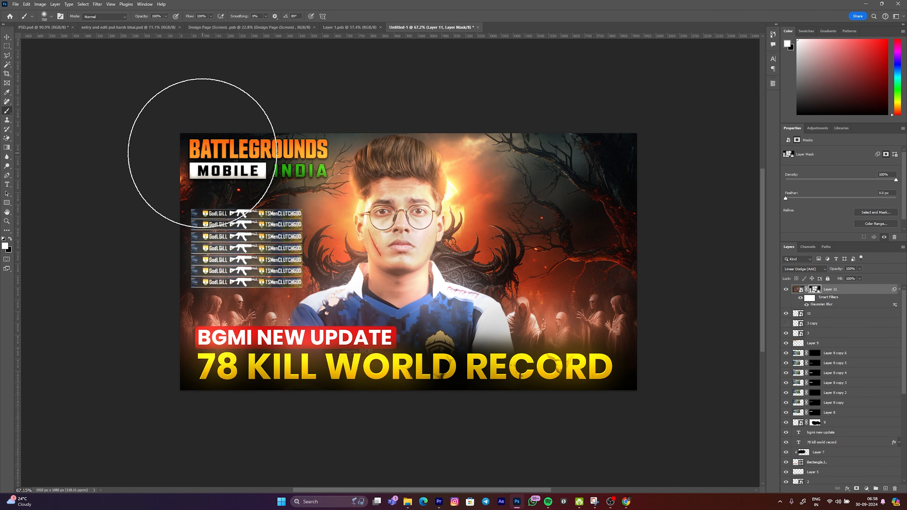
click(202, 154)
click(277, 109)
drag(612, 180, 639, 180)
click(625, 190)
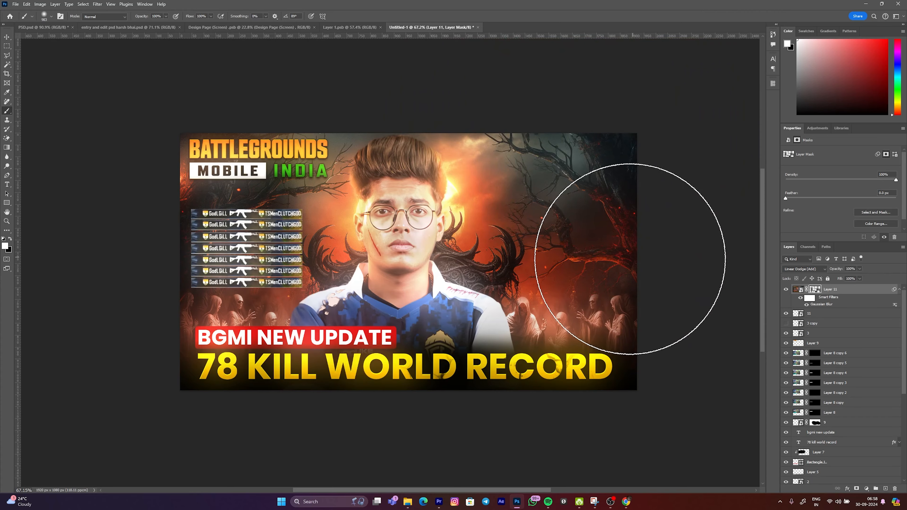
Paint black on the glow mask over the player's face and neck to remove the haze there.
scroll(575, 321, down, 4)
key(x)
scroll(424, 238, up, 6)
scroll(491, 223, up, 3)
mouse_move(535, 204)
mouse_down()
mouse_move(500, 210)
mouse_move(498, 298)
mouse_move(464, 274)
mouse_move(489, 342)
mouse_up()
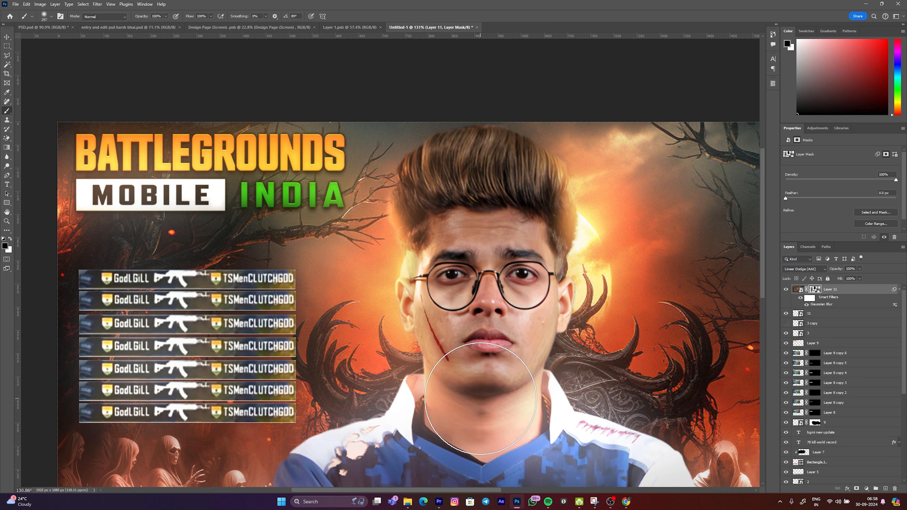
Slightly lower the fill of the glow Layer 11.
scroll(418, 258, down, 5)
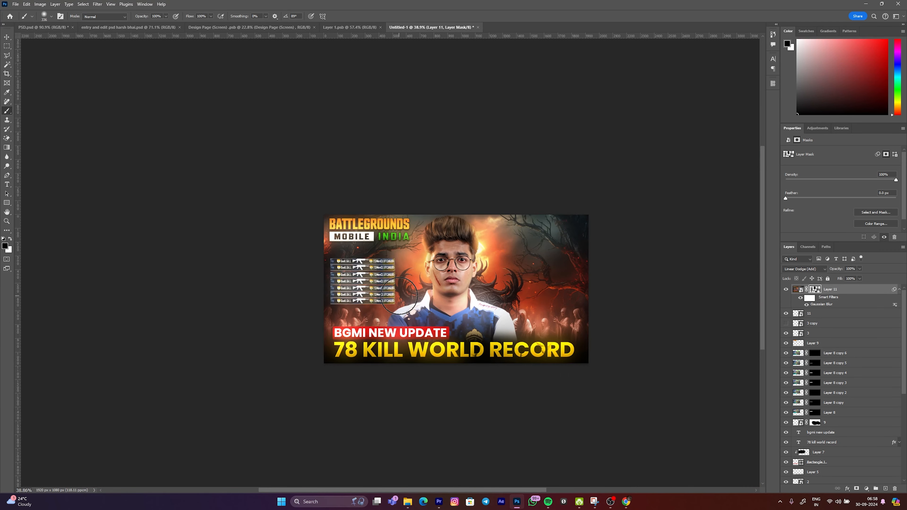
drag(357, 227, 404, 211)
mouse_move(841, 280)
mouse_down()
mouse_move(828, 283)
mouse_move(839, 281)
mouse_up()
scroll(373, 235, up, 4)
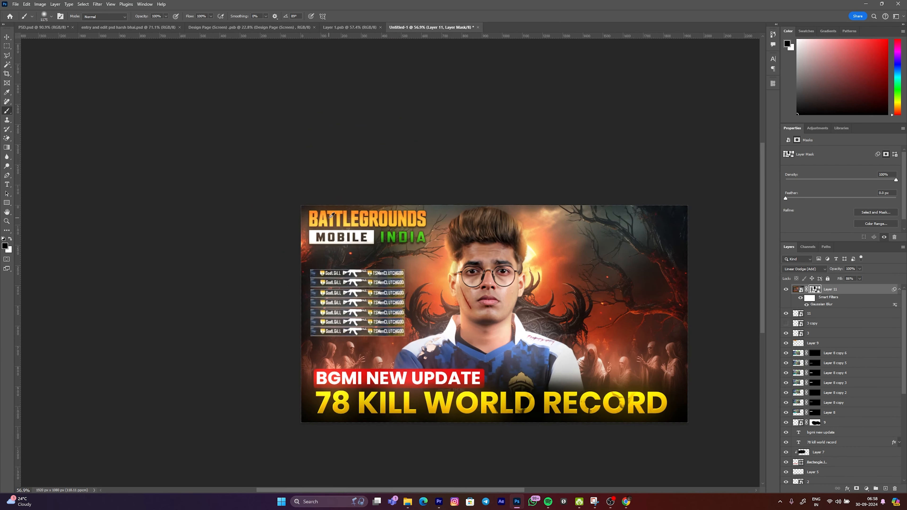
Paint black with a large brush on the glow mask over the BGMI logo and the upper edge of the thumbnail.
drag(321, 208, 328, 204)
drag(353, 251, 320, 251)
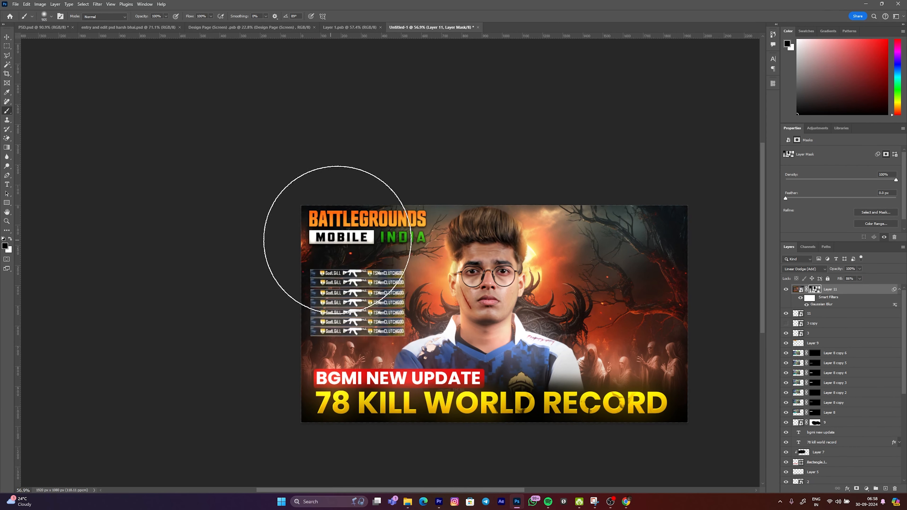
click(385, 240)
click(382, 250)
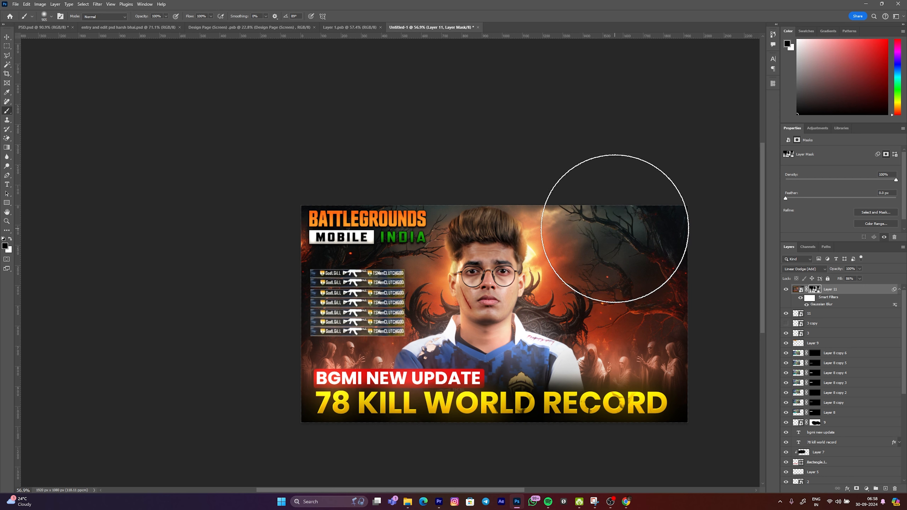
click(534, 157)
alt+right_click(472, 247)
key(v)
click(219, 332)
Create another merged copy of all visible layers above Layer 11 and convert it to a smart object.
click(852, 290)
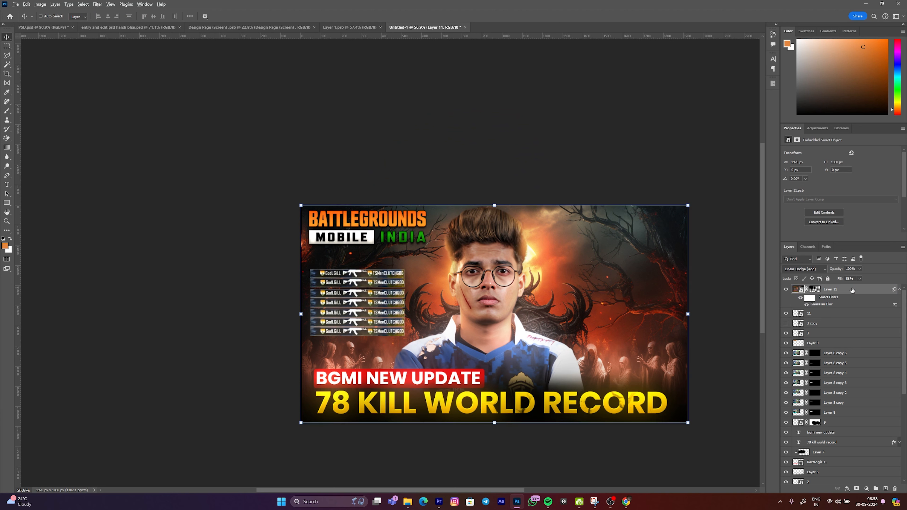
key(ctrl+shift+alt+e)
right_click(852, 290)
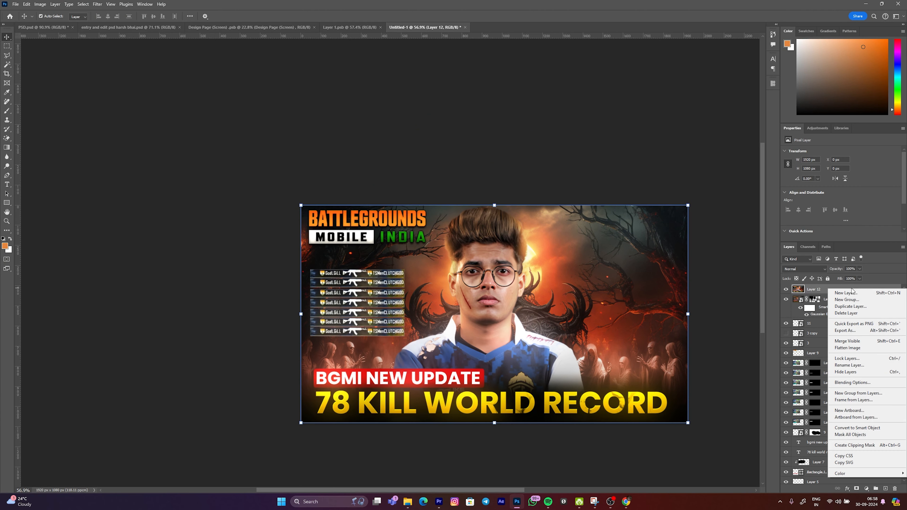
click(857, 427)
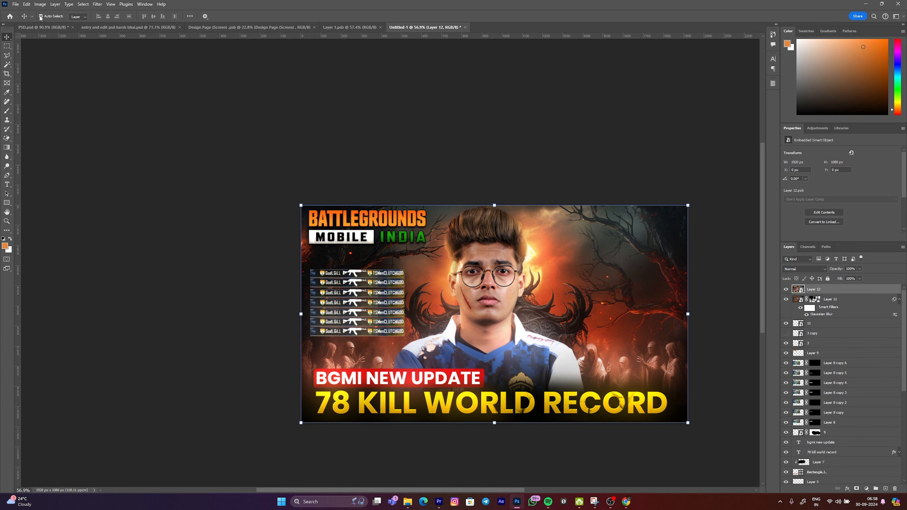
Open the Camera Raw Filter on Layer 12 and set Contrast +12, Highlights -10, Shadows +15, Whites +12 and Blacks -21.
click(87, 4)
mouse_move(97, 4)
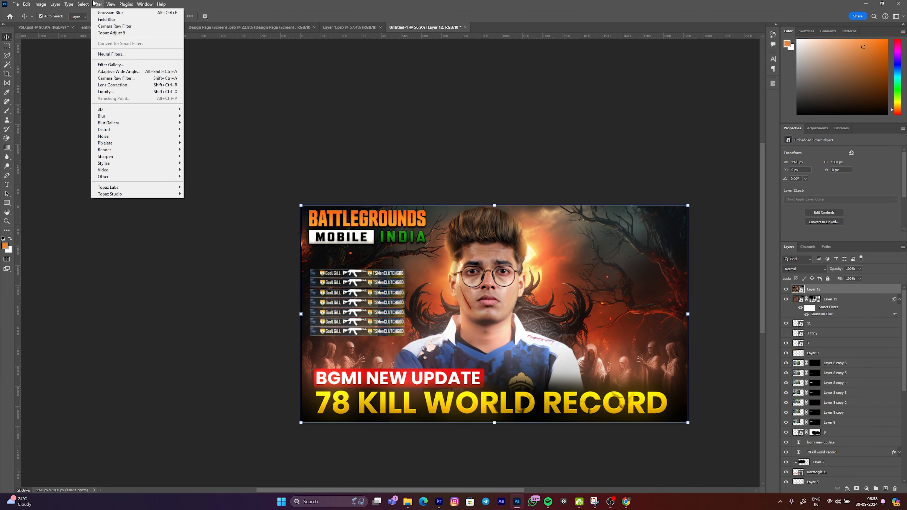
click(117, 78)
scroll(445, 275, down, 3)
scroll(379, 223, up, 2)
scroll(389, 225, down, 2)
scroll(372, 149, up, 2)
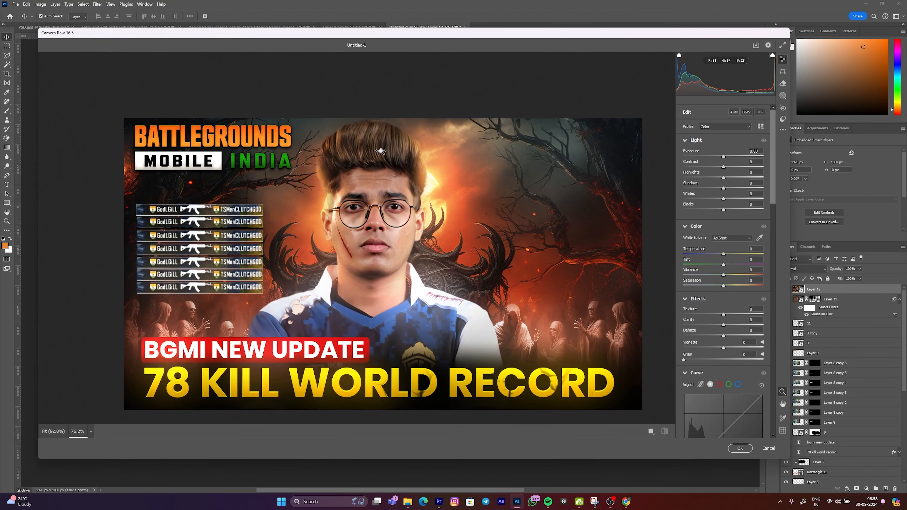
scroll(373, 156, down, 1)
scroll(264, 156, down, 1)
scroll(265, 156, up, 2)
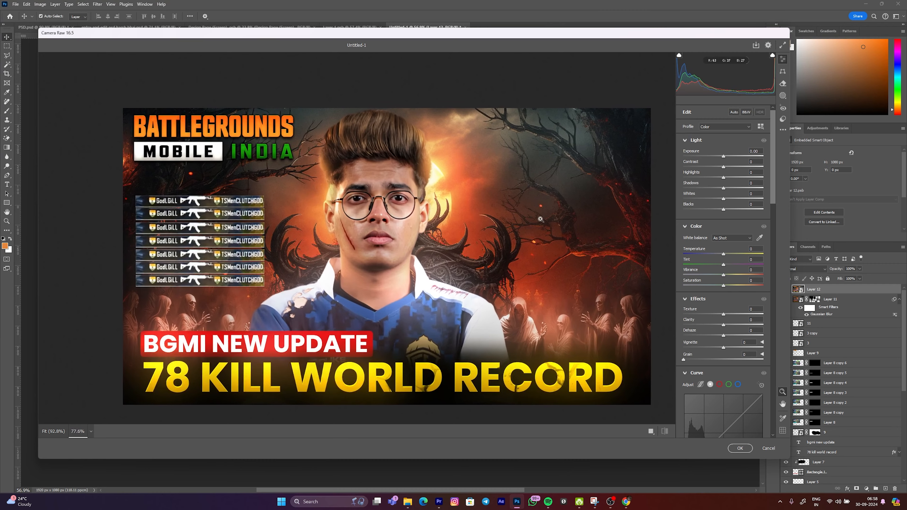
mouse_move(724, 167)
mouse_down()
mouse_move(735, 168)
mouse_move(719, 181)
mouse_up()
drag(578, 186, 661, 194)
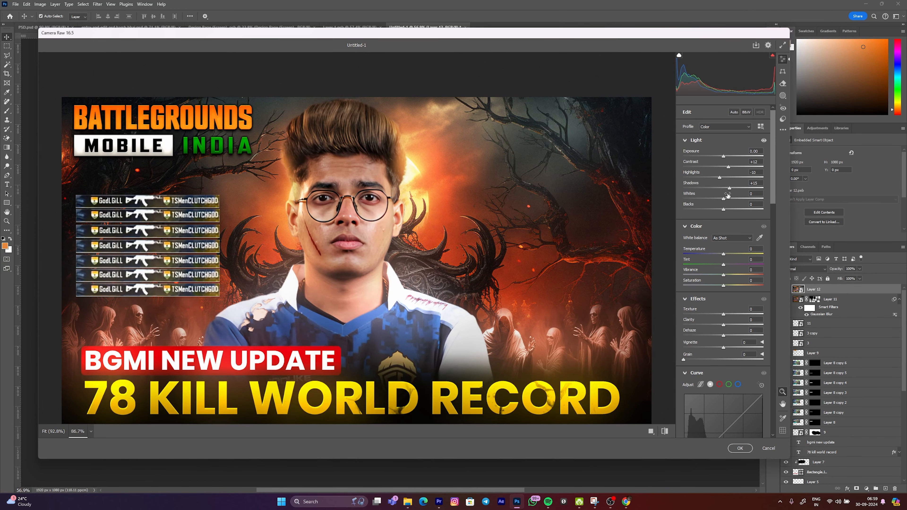
drag(715, 208, 710, 211)
drag(530, 196, 600, 211)
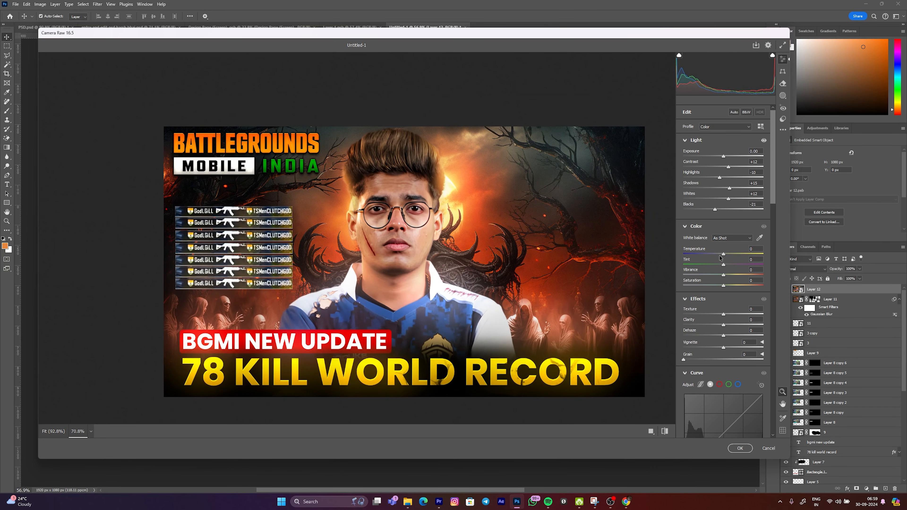
Set Vibrance to +21 and Saturation to +12 in the Camera Raw colour settings.
drag(723, 274, 733, 276)
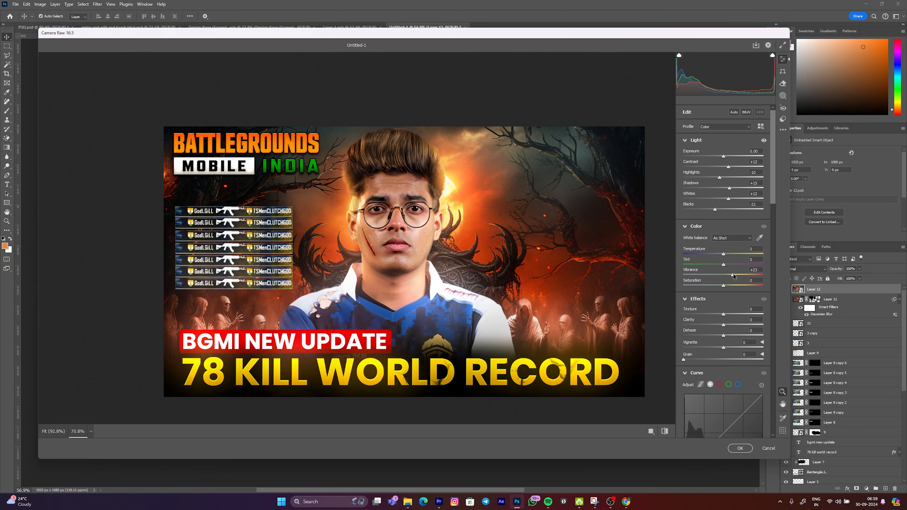
mouse_move(576, 252)
mouse_down()
mouse_move(516, 240)
mouse_move(565, 245)
mouse_up()
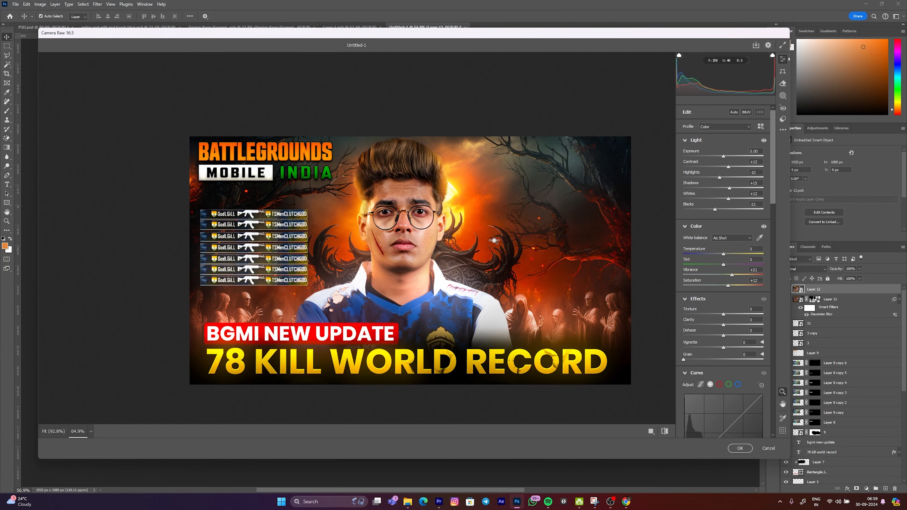
drag(480, 232, 542, 244)
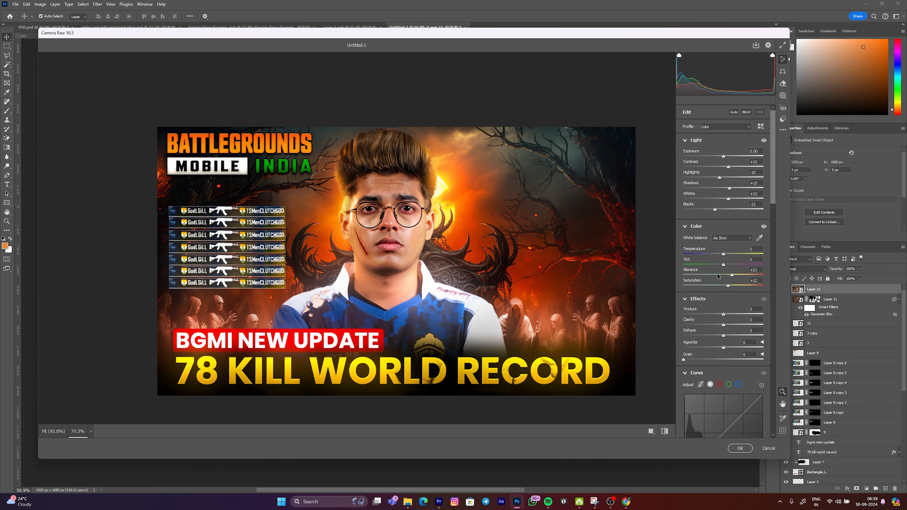
Set Texture to +42, Clarity to +26 and Dehaze to +20 in the Camera Raw effects.
drag(725, 315, 740, 318)
drag(516, 290, 513, 290)
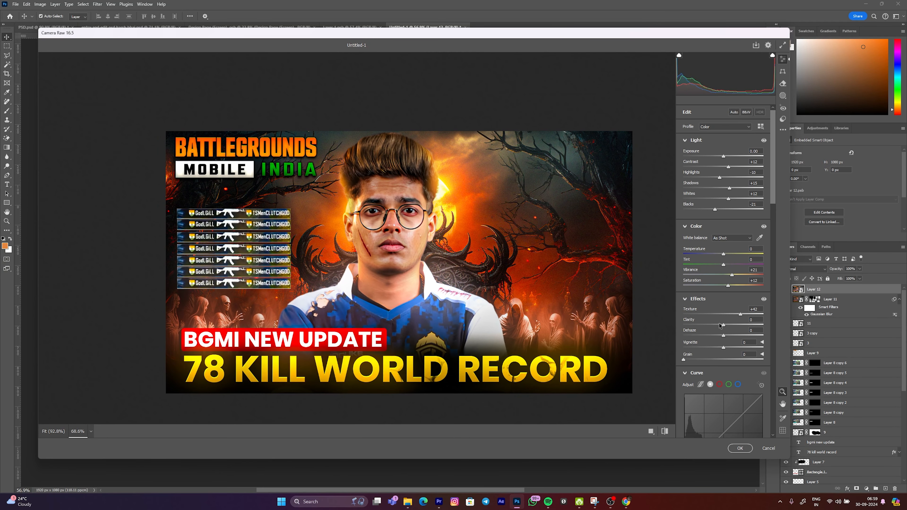
drag(720, 325, 736, 326)
drag(524, 277, 625, 294)
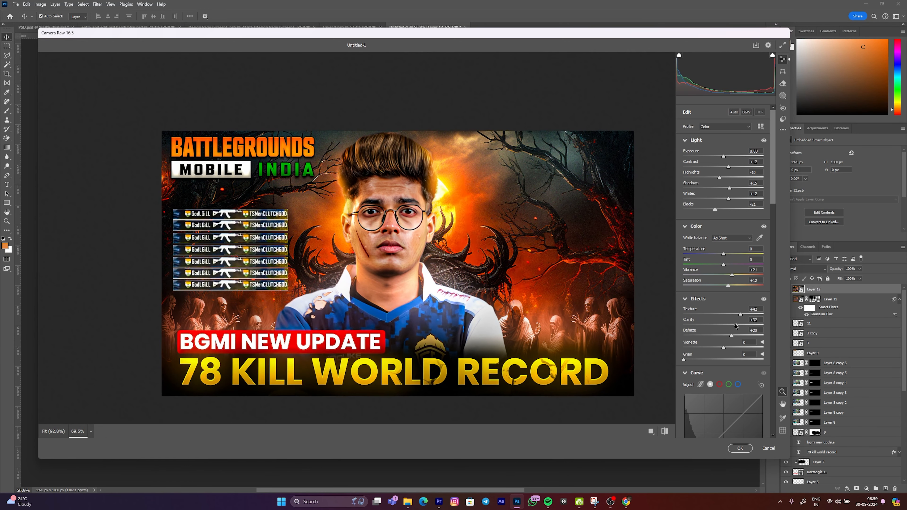
Add a slight dark vignette and set Grain to 5 in the Camera Raw effects.
drag(724, 347, 720, 347)
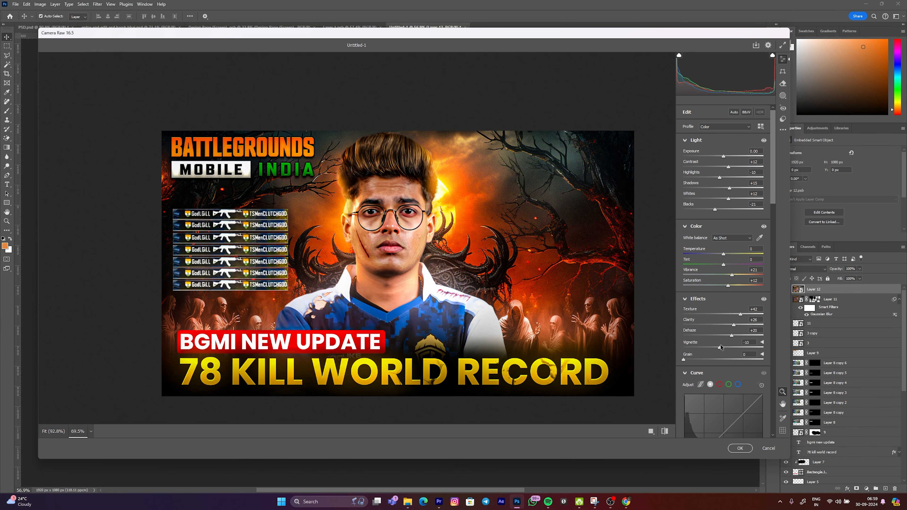
drag(684, 362, 687, 361)
mouse_move(367, 202)
mouse_down()
mouse_move(352, 202)
mouse_move(373, 202)
mouse_up()
drag(479, 234, 567, 255)
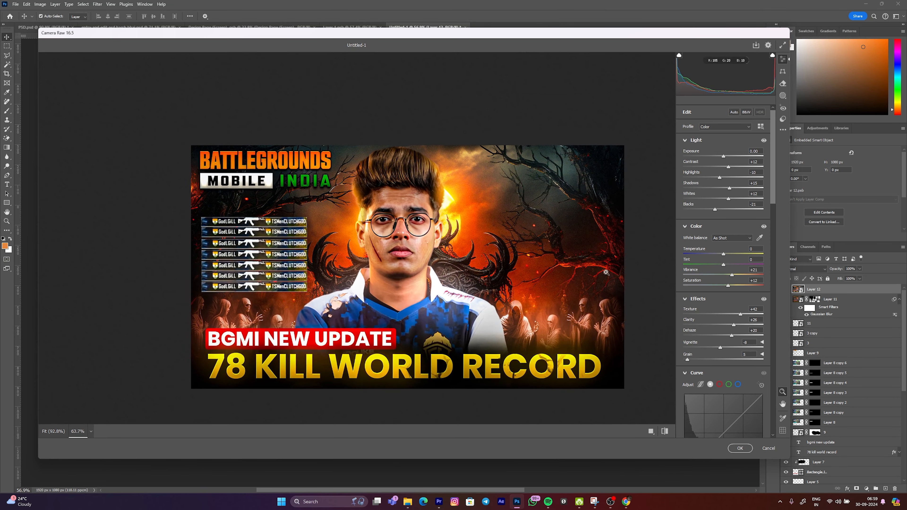
Brighten the midtones by raising the middle point of the tone curve to input 126, output 136.
scroll(699, 327, down, 5)
drag(724, 264, 721, 261)
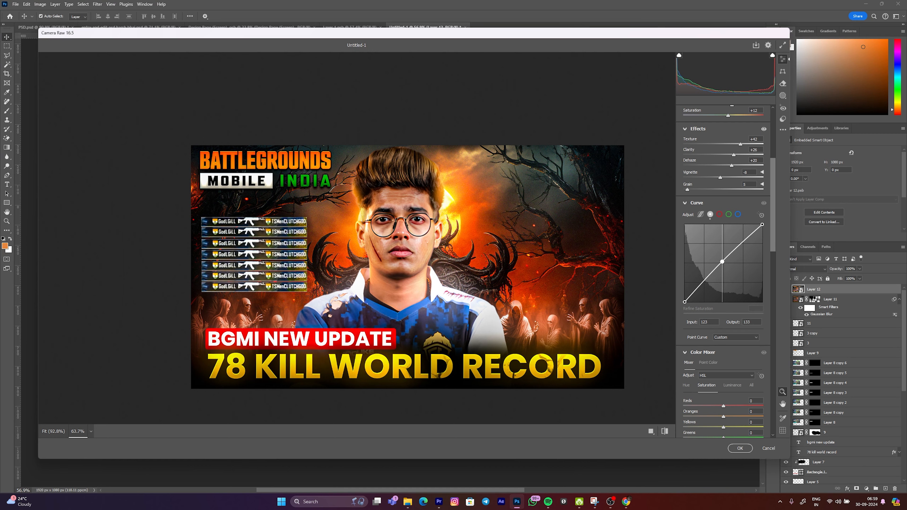
drag(722, 260, 722, 261)
scroll(234, 200, down, 1)
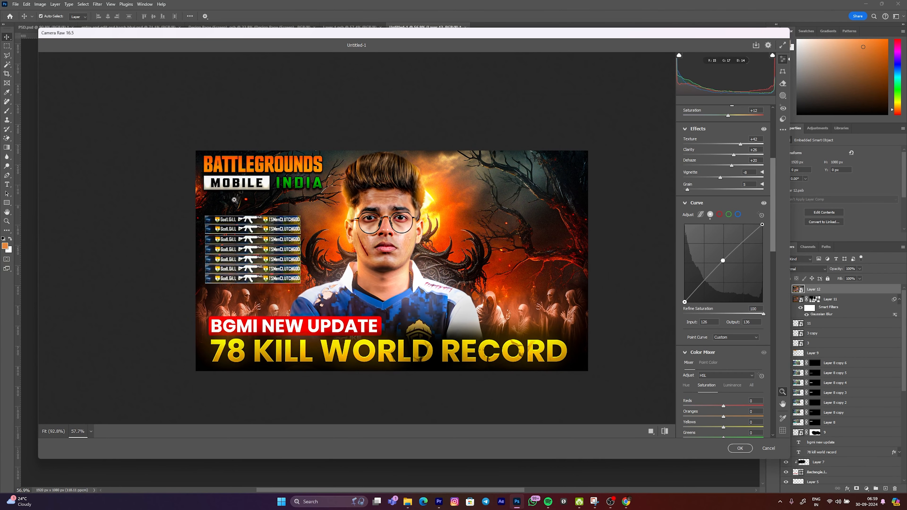
scroll(320, 248, up, 3)
scroll(536, 277, down, 4)
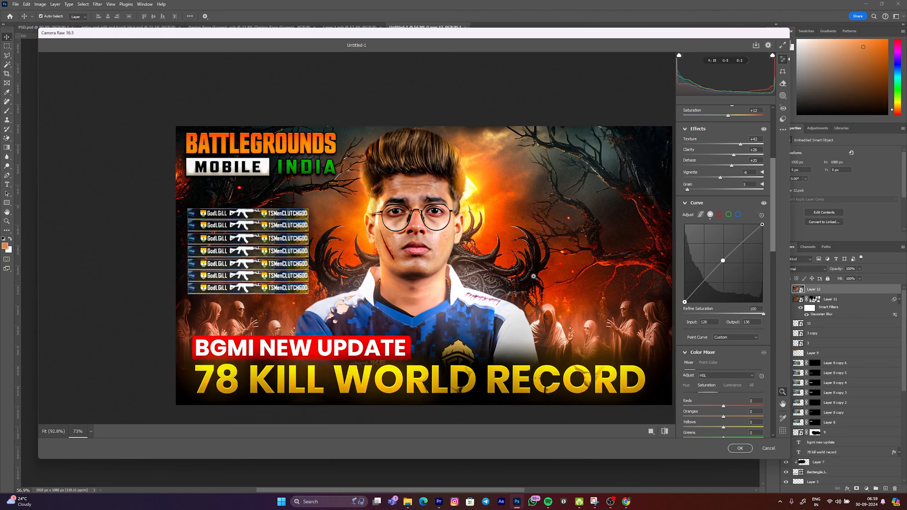
scroll(548, 273, up, 1)
scroll(720, 335, down, 3)
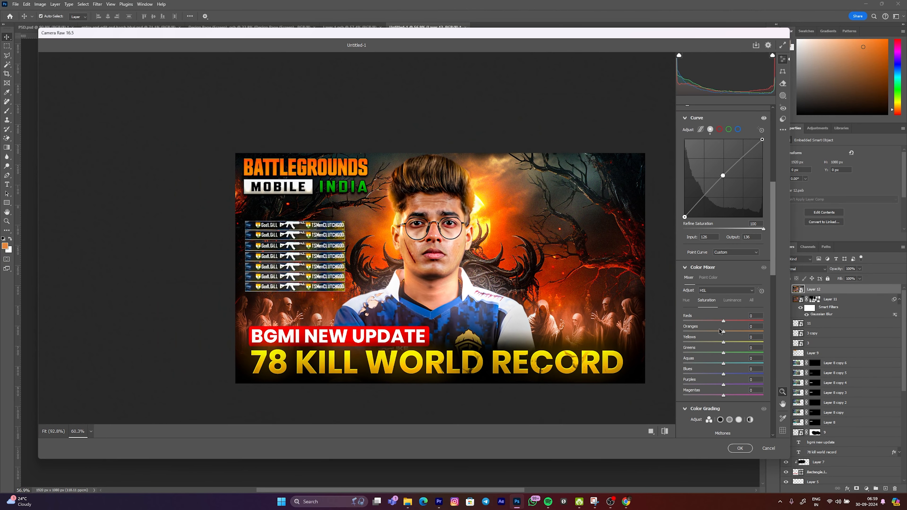
Set the Oranges saturation to +13 in the Camera Raw Color Mixer.
drag(717, 332, 729, 332)
scroll(421, 254, down, 2)
scroll(532, 284, up, 2)
scroll(571, 303, down, 1)
scroll(588, 309, up, 1)
scroll(607, 314, down, 1)
Set Sharpening to 46, Noise Reduction to 12 and Color Noise Reduction to 25 in the Camera Raw detail settings.
scroll(676, 331, down, 5)
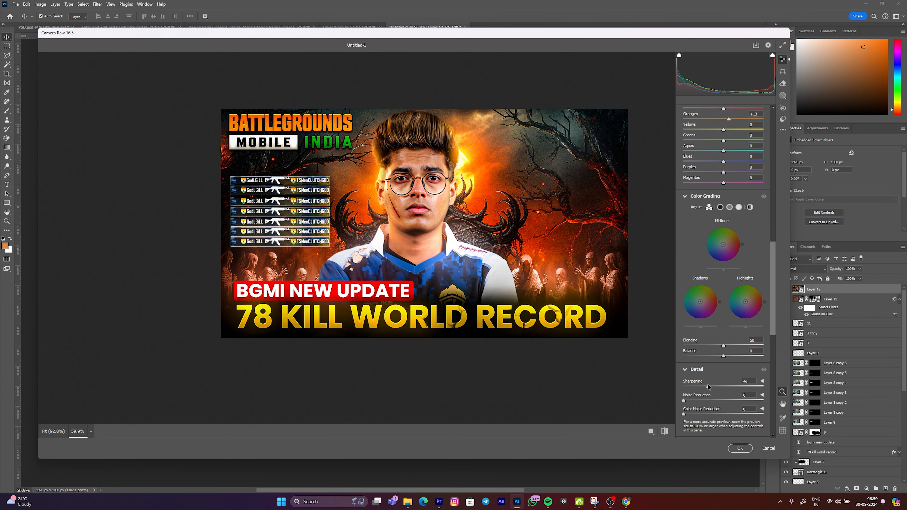
scroll(588, 335, down, 2)
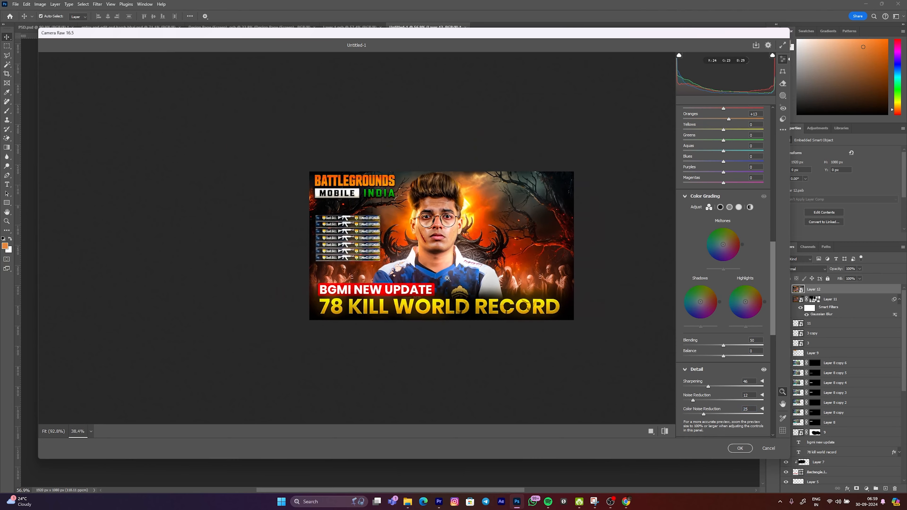
scroll(586, 333, up, 3)
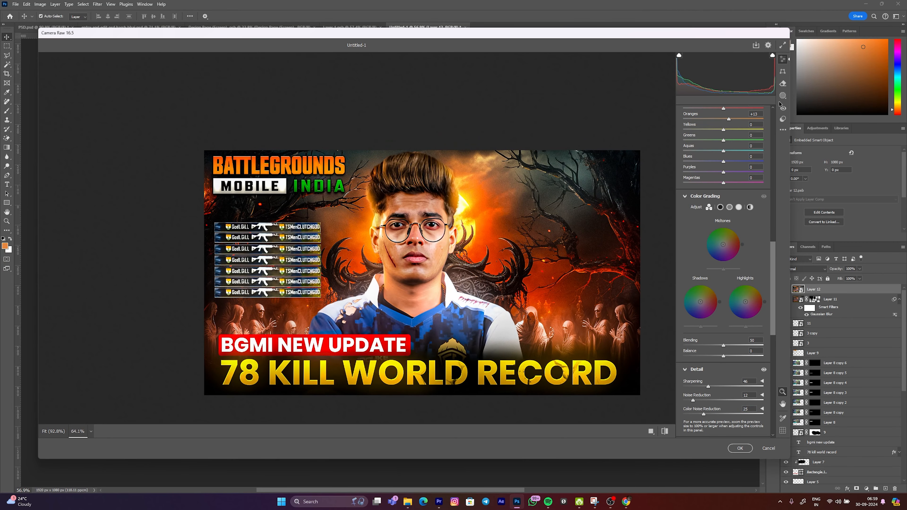
Create a brush mask in Camera Raw and paint it over the man's face.
click(783, 96)
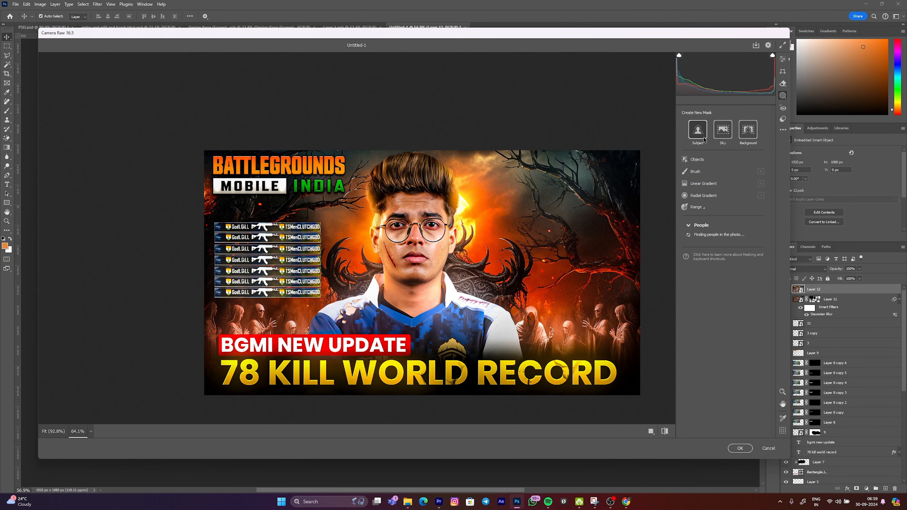
click(694, 171)
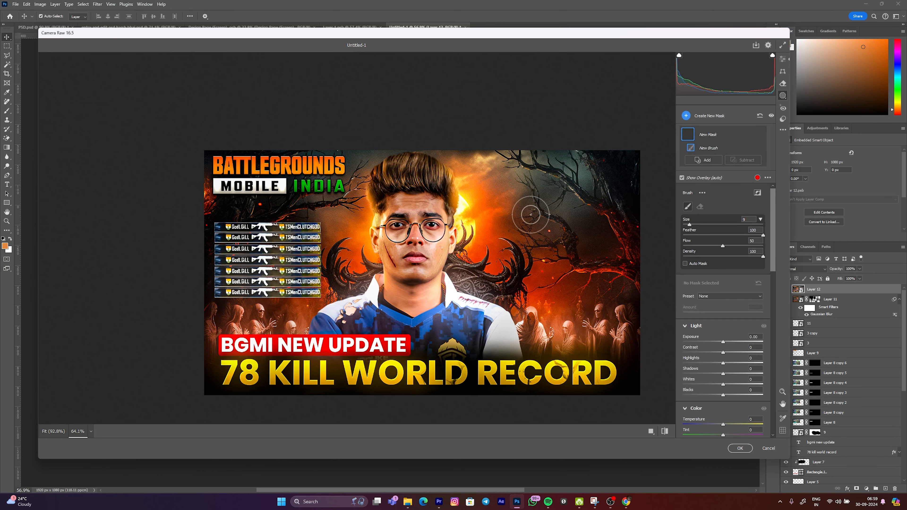
mouse_move(396, 200)
mouse_down()
mouse_move(393, 257)
mouse_move(401, 226)
mouse_move(428, 217)
mouse_move(434, 259)
mouse_move(422, 284)
mouse_up()
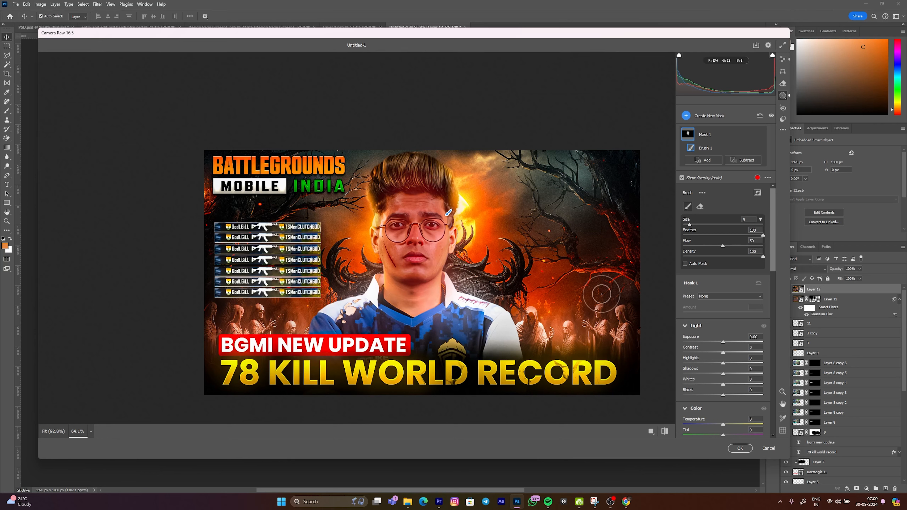
Set the face mask's Exposure to +0.40 and Noise Reduction to +12, and apply the Camera Raw filter.
drag(722, 342, 727, 341)
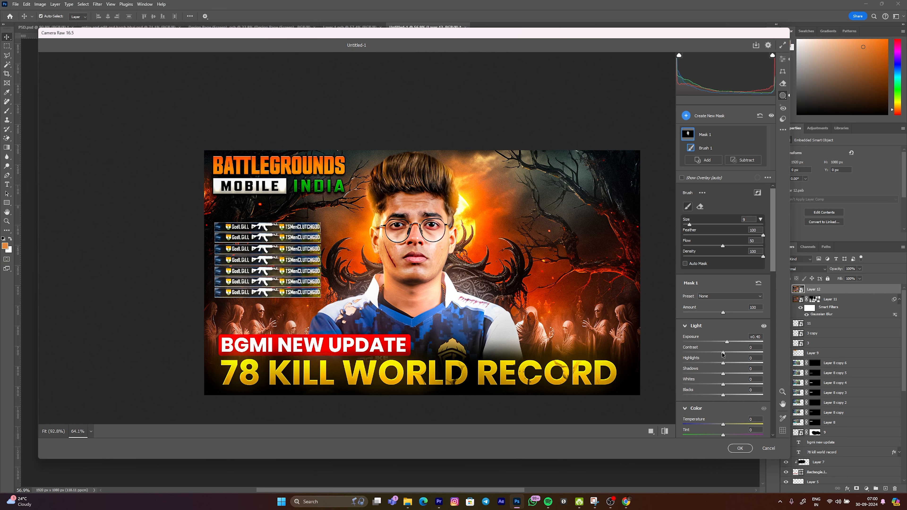
scroll(735, 373, down, 10)
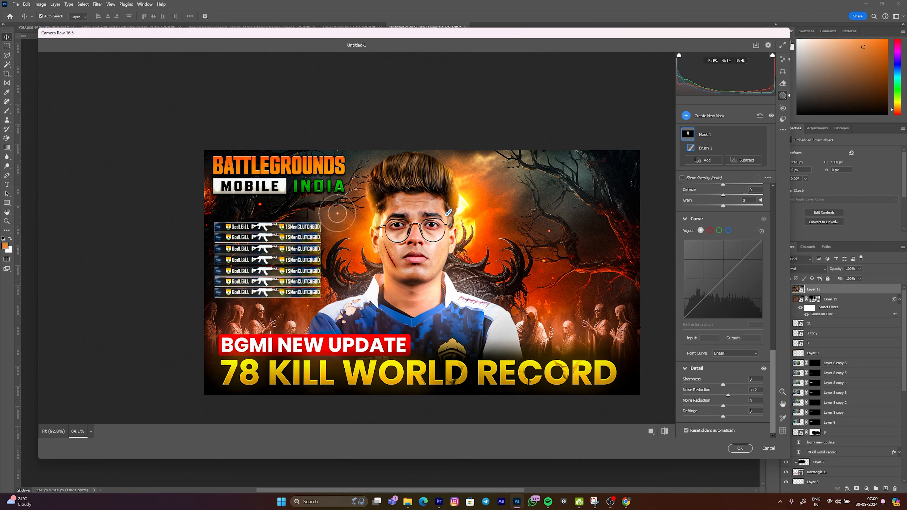
click(739, 449)
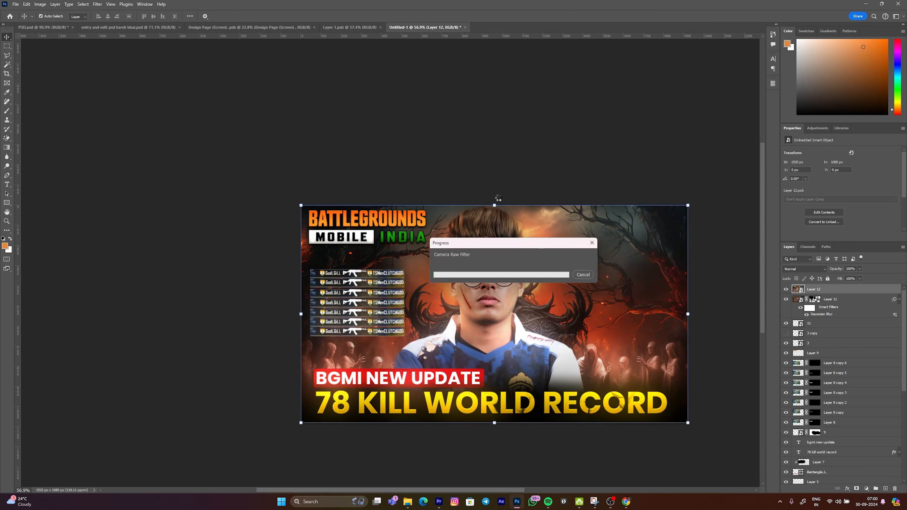
click(271, 177)
drag(518, 292, 503, 285)
Stamp all visible layers into a new layer above Layer 12 and convert it to a smart object.
click(832, 290)
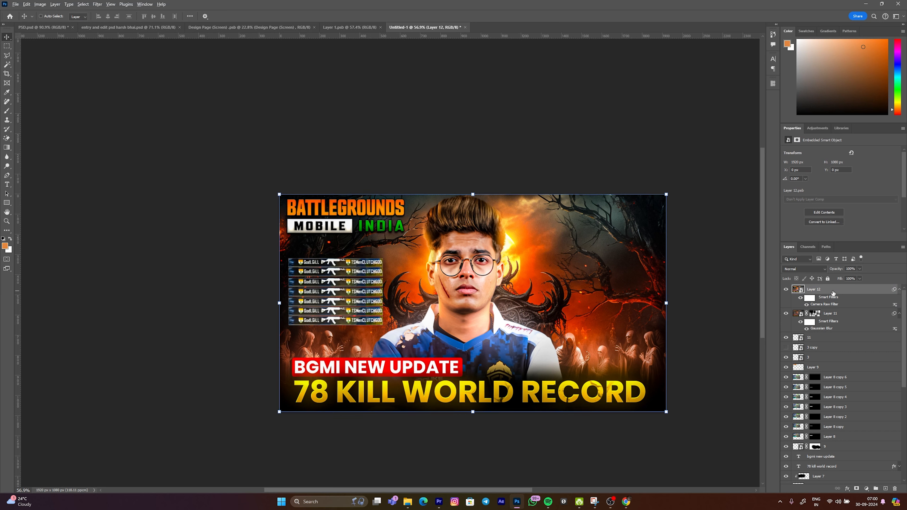
key(ctrl+shift+alt+e)
right_click(830, 291)
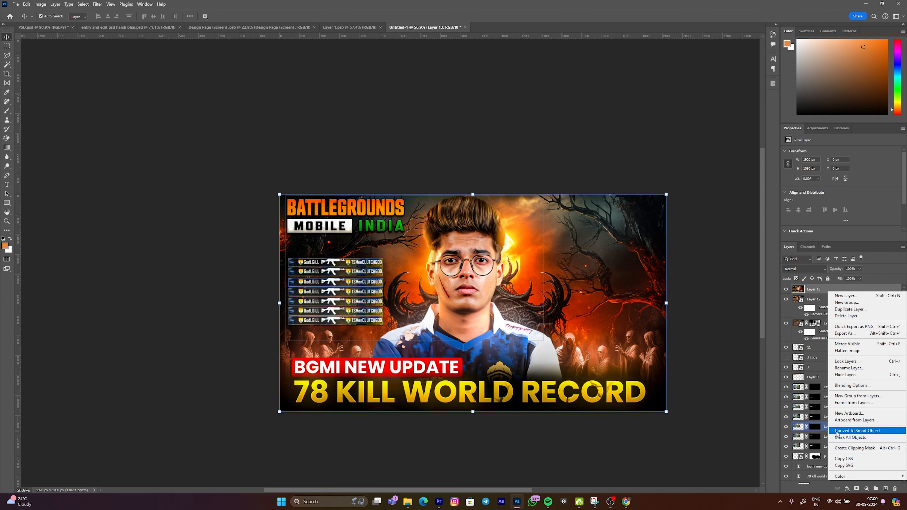
click(857, 430)
Apply a Motion Blur to the stamped smart object with an angle of -10° and a distance of 18 pixels.
click(102, 3)
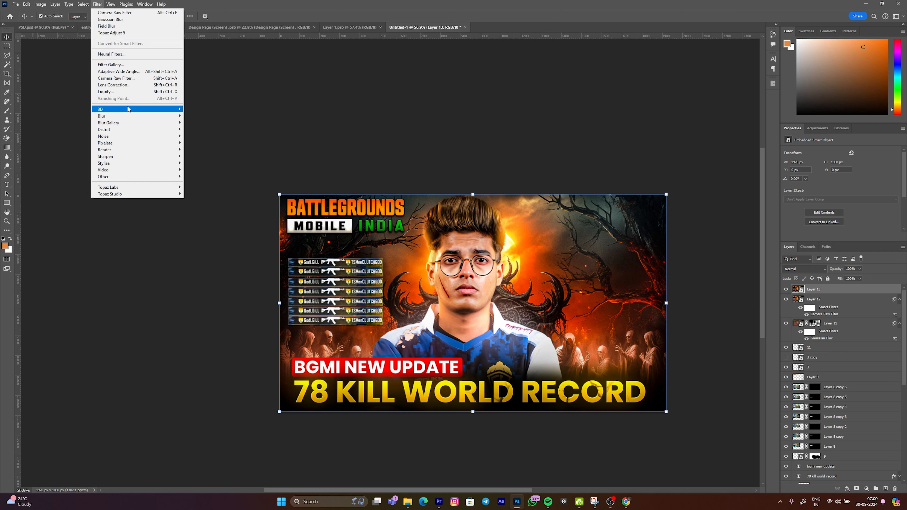
mouse_move(142, 124)
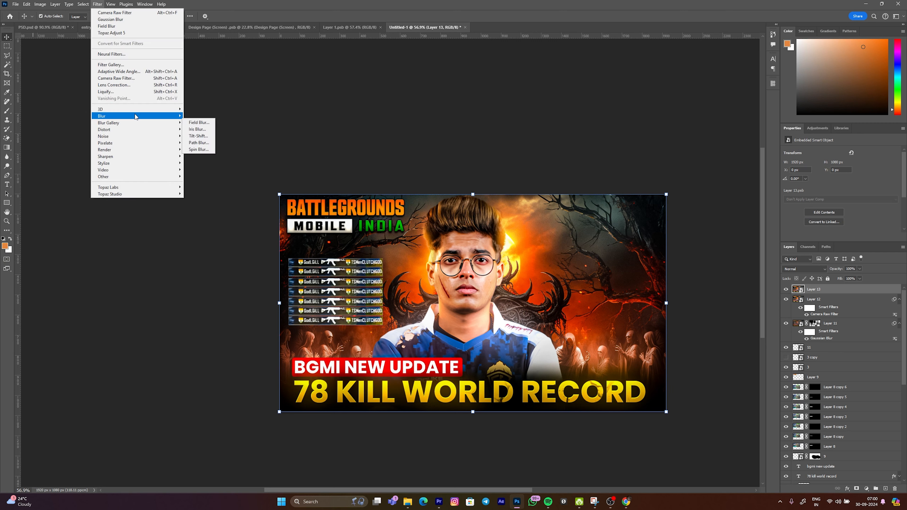
click(208, 159)
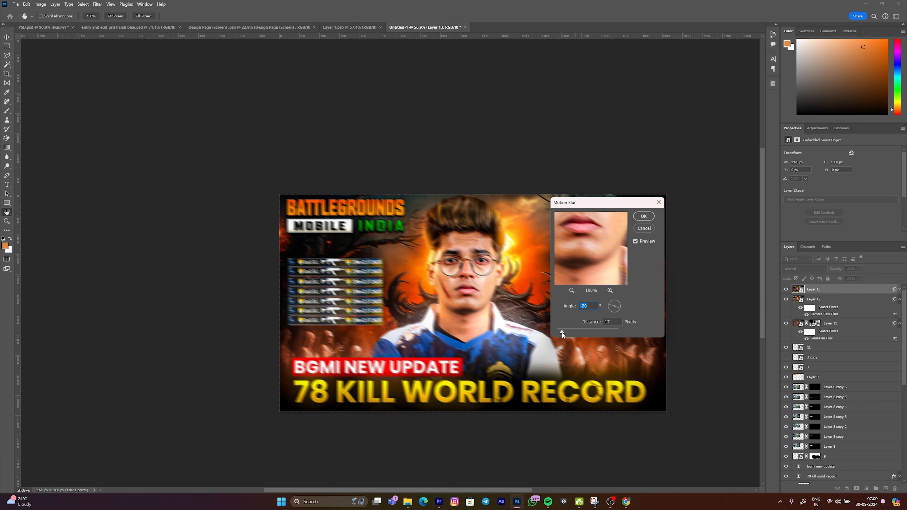
drag(563, 333, 562, 332)
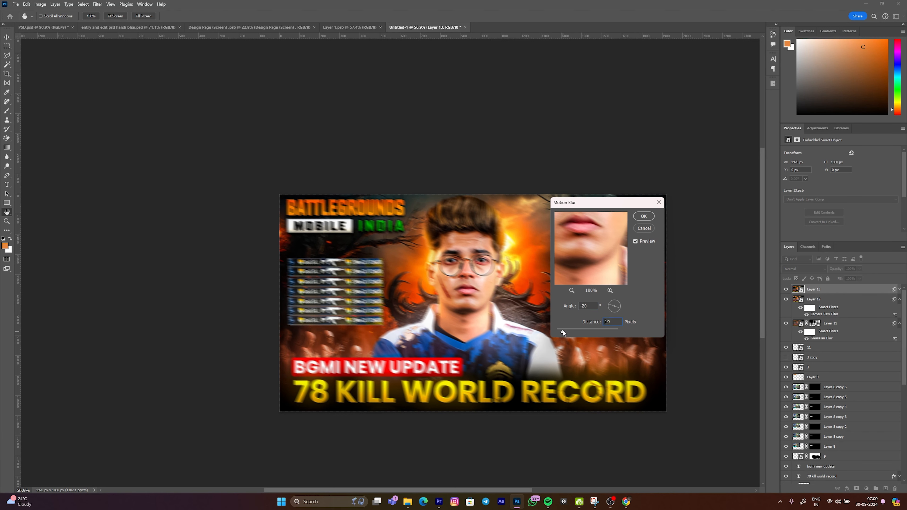
click(619, 306)
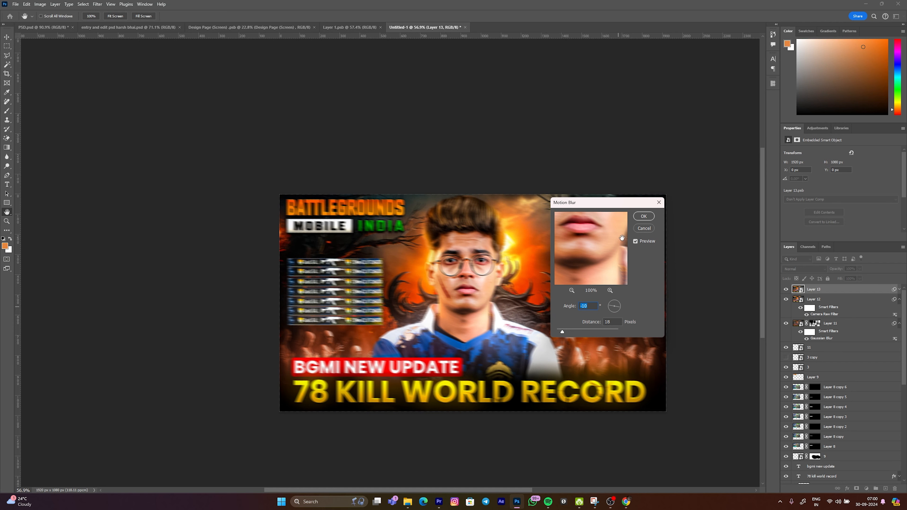
click(644, 216)
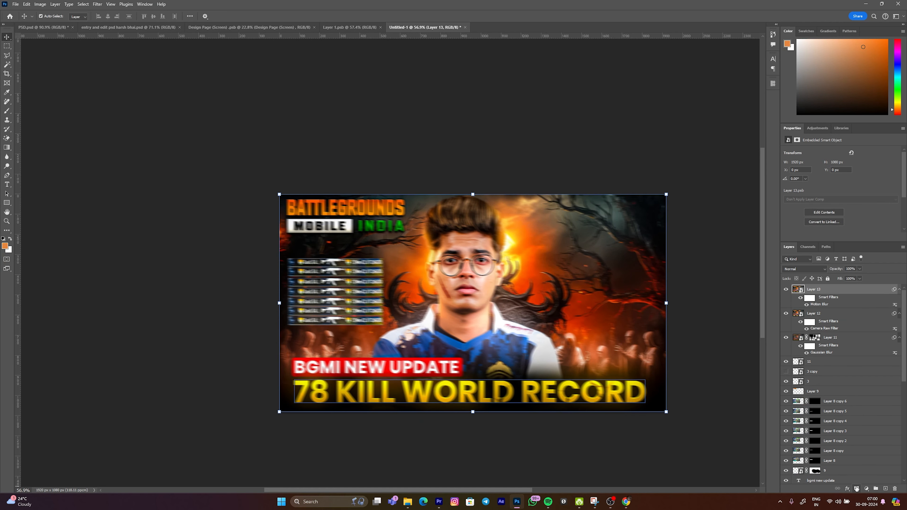
Hide the motion-blurred layer with a black layer mask and paint it back in white over the kill feed.
key(b)
key(x)
click(362, 276)
mouse_move(358, 297)
mouse_down()
mouse_move(299, 279)
mouse_move(299, 294)
mouse_up()
key(bracketleft)
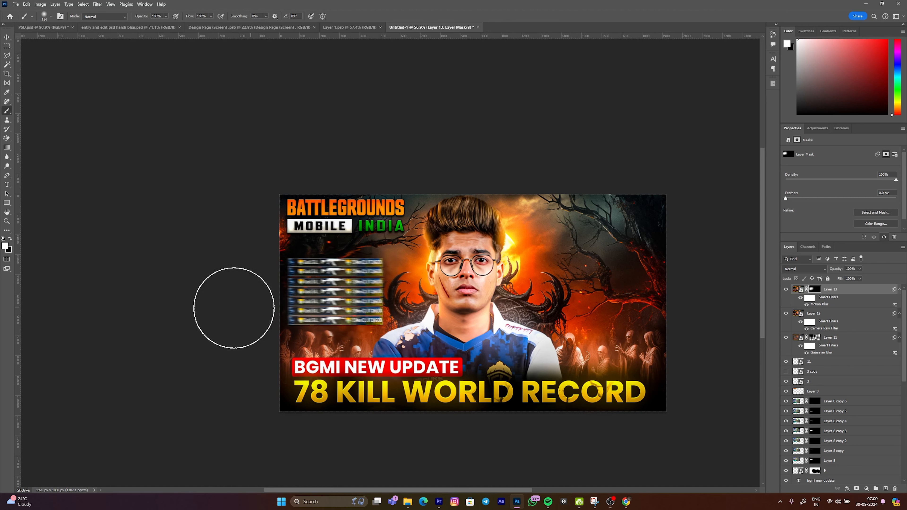
key(v)
click(235, 324)
Try different fill values on the motion-blurred layer, settling on 78%.
click(854, 292)
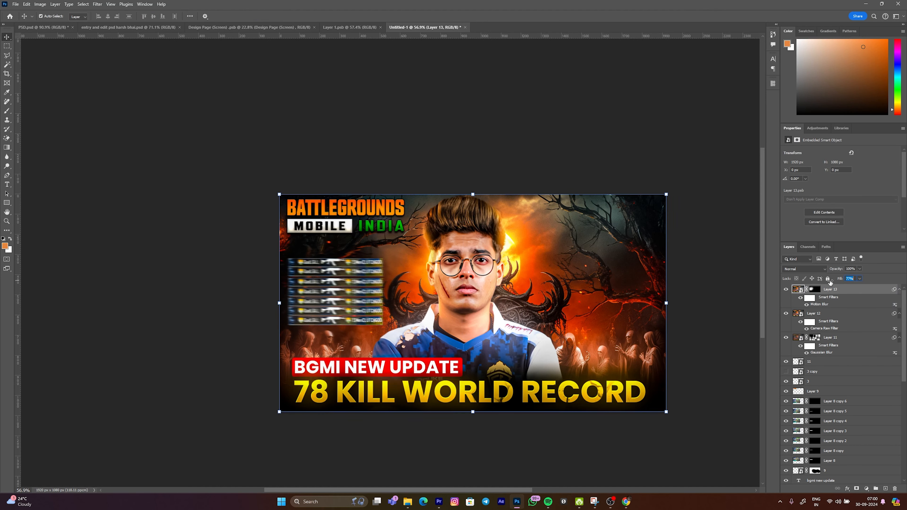
text(0)
key(Return)
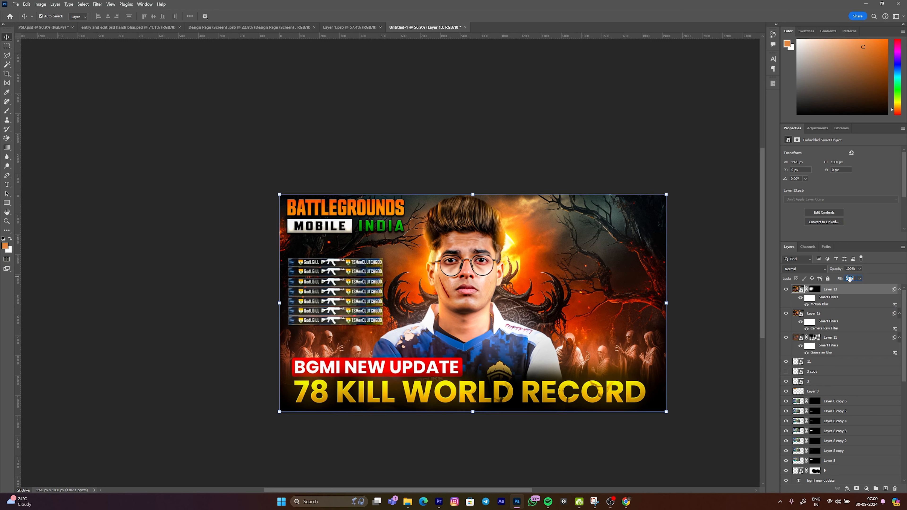
drag(869, 274, 868, 274)
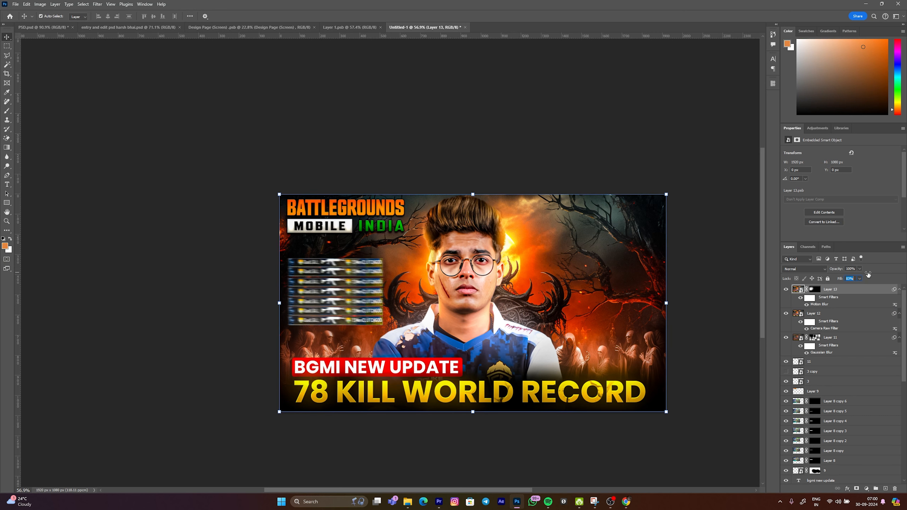
drag(884, 280, 836, 281)
Refine the blur layer's mask, clearing the blur from the gun icons while keeping it over the player names on both sides.
click(816, 290)
key(b)
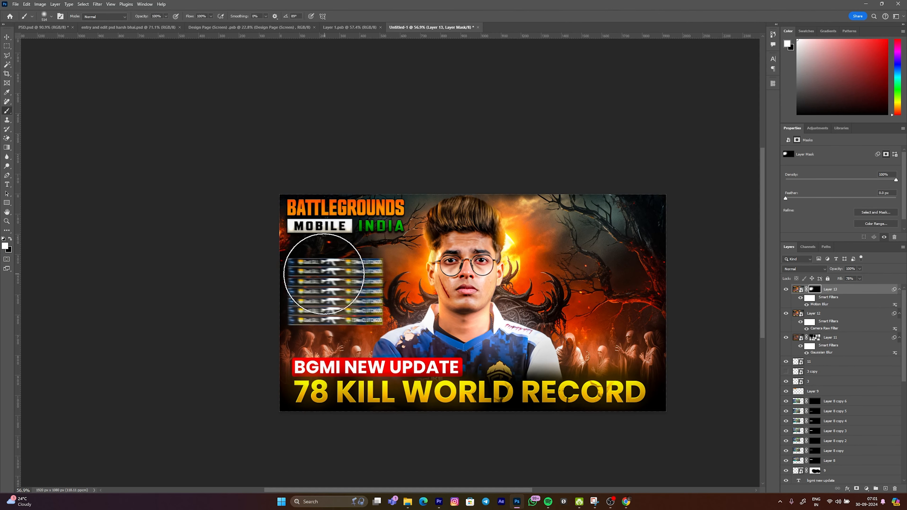
scroll(364, 256, up, 5)
alt+right_click(346, 237)
key(x)
mouse_move(364, 221)
mouse_down()
mouse_move(348, 418)
mouse_move(339, 428)
mouse_up()
key(x)
mouse_move(290, 337)
mouse_down()
mouse_move(273, 201)
mouse_move(308, 370)
mouse_up()
drag(404, 255, 450, 385)
Set the motion-blurred layer's fill to 80% and deselect the layer.
drag(840, 279, 846, 282)
scroll(370, 310, down, 10)
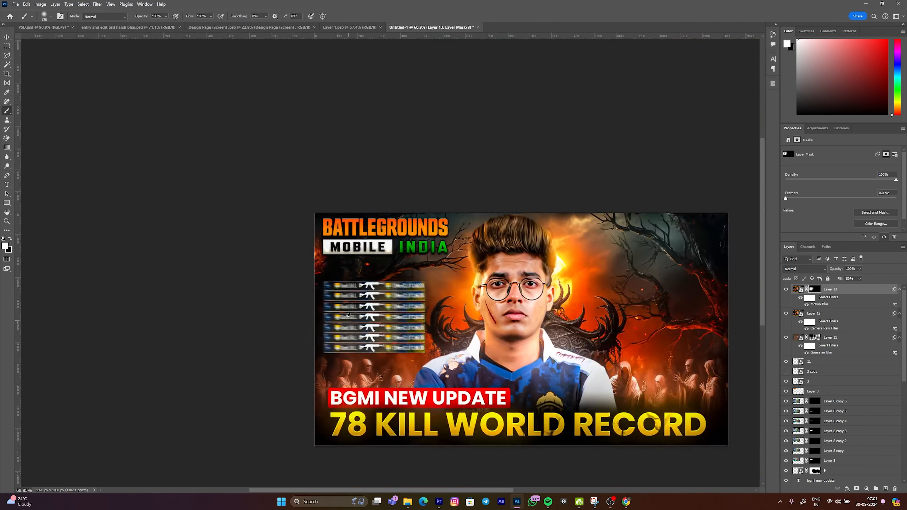
key(v)
click(185, 305)
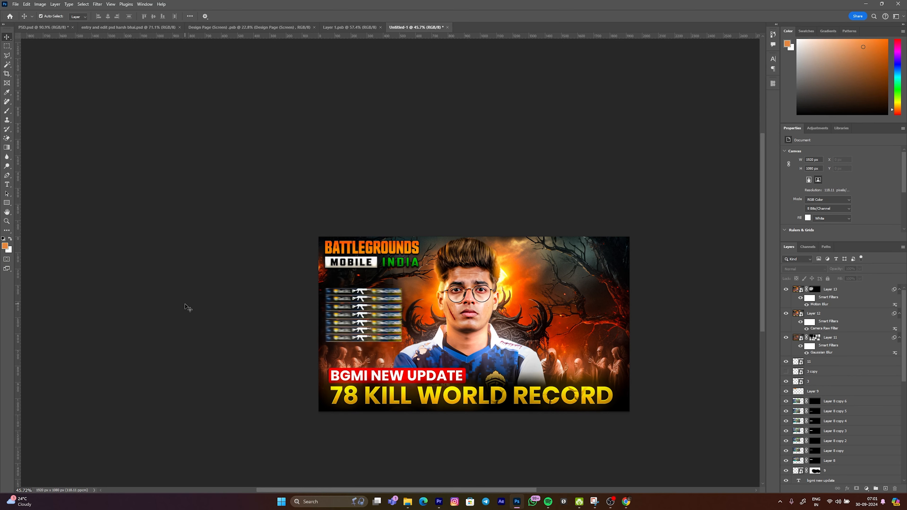
scroll(498, 250, down, 3)
scroll(515, 292, up, 5)
Stamp the visible artwork into a new layer above Layer 13 and convert it to a smart object.
key(ctrl+shift+alt+e)
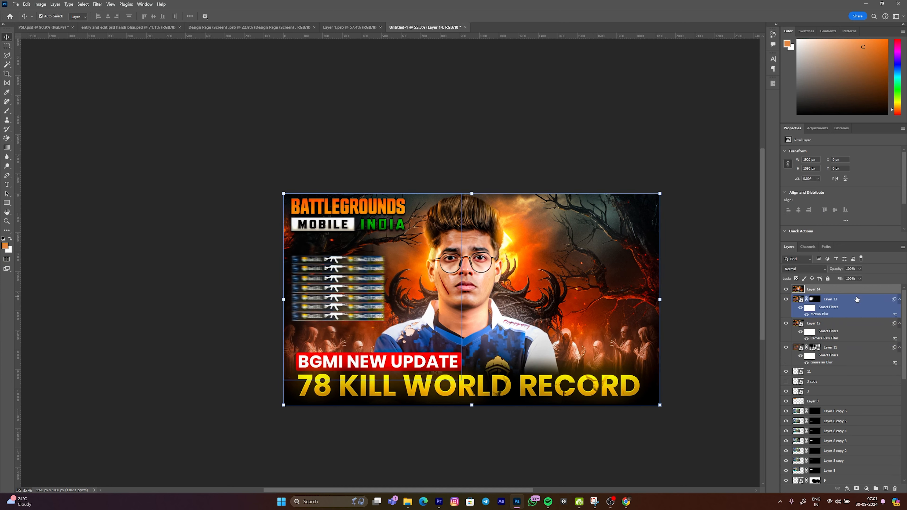
right_click(828, 289)
click(853, 431)
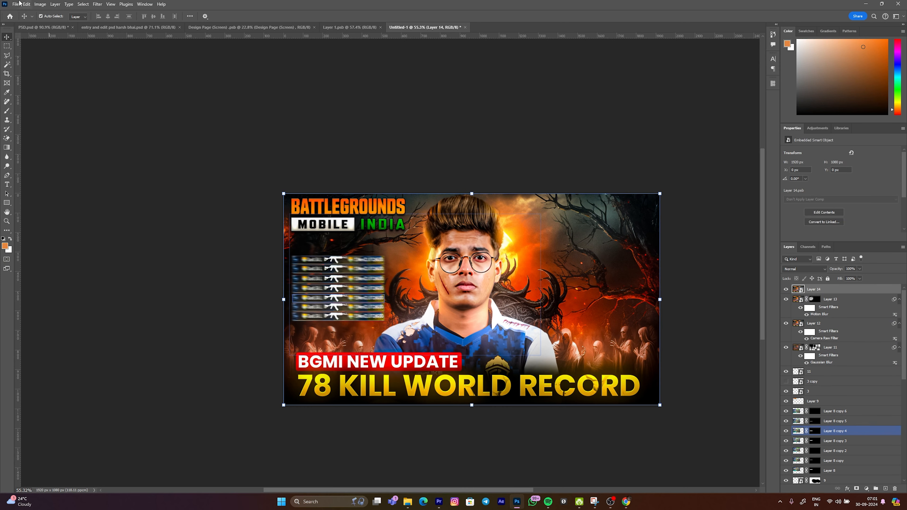
Open the new smart object in the Camera Raw filter and fine-tune its contrast, texture, clarity, dehaze, vignette and grain.
click(97, 4)
click(111, 84)
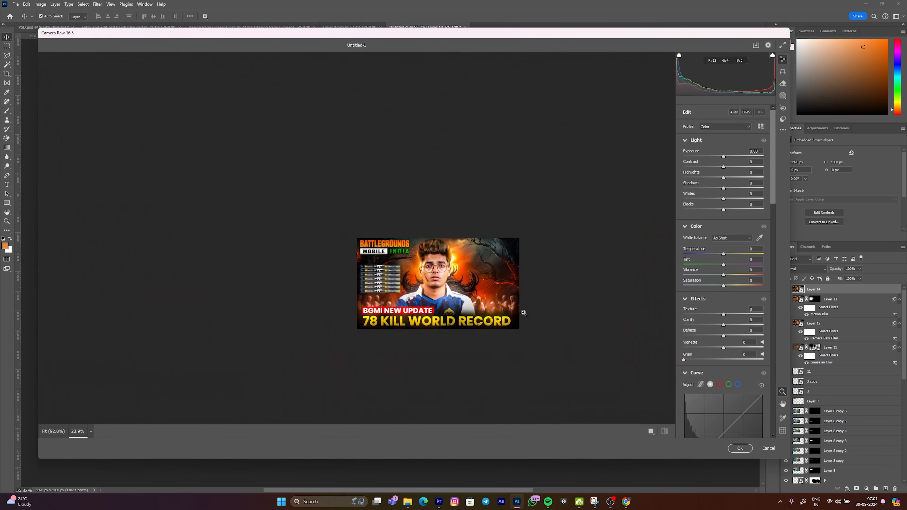
drag(724, 166, 725, 177)
drag(723, 314, 726, 334)
drag(691, 359, 721, 347)
drag(378, 245, 335, 245)
drag(417, 228, 479, 228)
Slightly raise the Reds saturation and set Oranges to +5 in the Color Mixer.
scroll(733, 353, down, 3)
scroll(733, 352, down, 3)
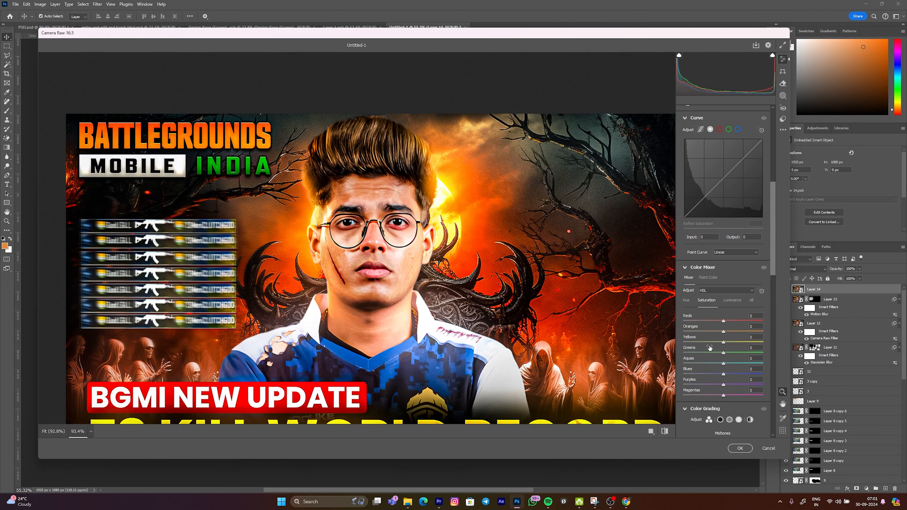
drag(723, 332, 721, 334)
Tint the midtones with hue 7 and saturation 18 and add a slight tint to the shadows in Color Grading.
scroll(723, 322, down, 5)
drag(721, 247, 725, 244)
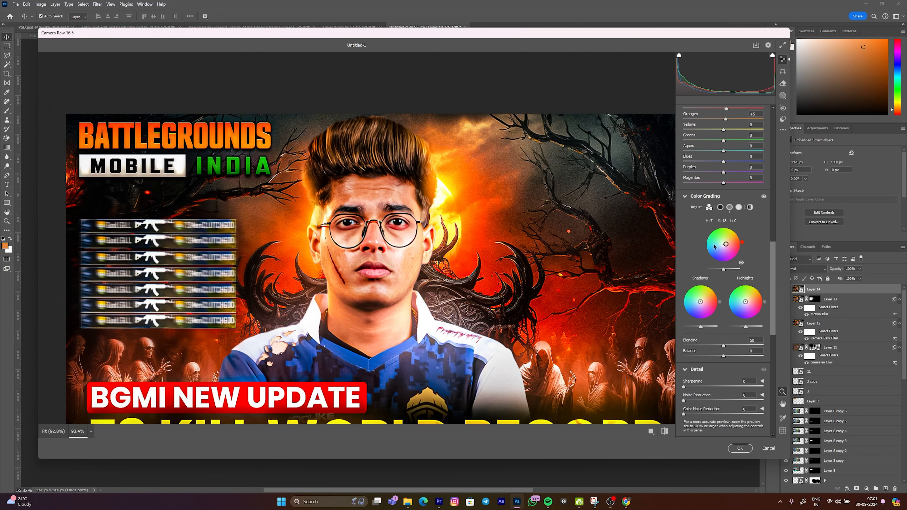
drag(699, 300, 700, 302)
Set the Color Grading Blending to 57 and Balance to +50.
drag(724, 345, 606, 335)
drag(454, 307, 428, 301)
drag(543, 343, 559, 346)
drag(706, 356, 683, 356)
click(728, 345)
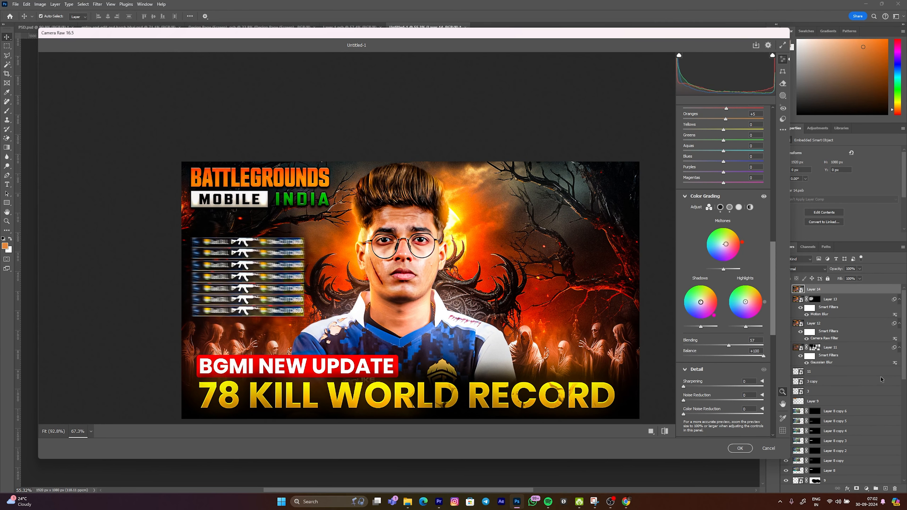
click(743, 356)
drag(474, 317, 500, 314)
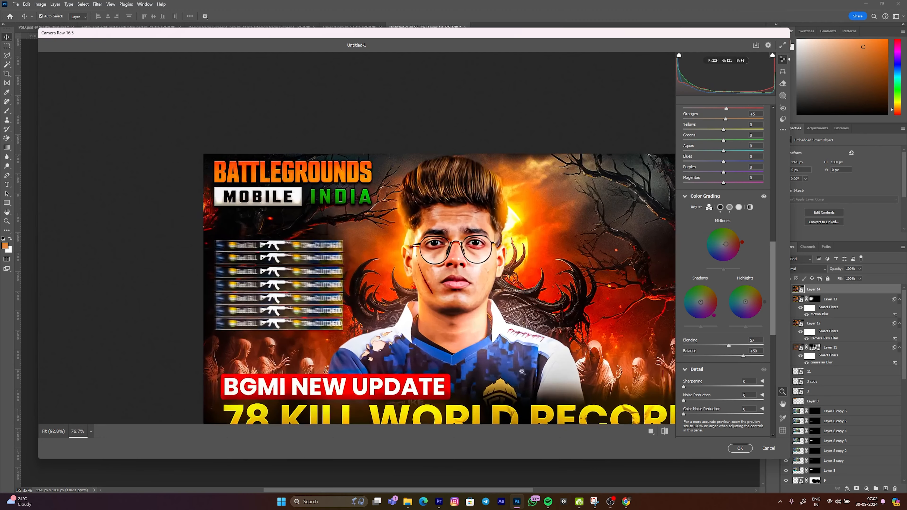
Slightly raise Noise Reduction and apply the Camera Raw filter to the smart object.
click(688, 398)
drag(683, 400, 688, 404)
click(739, 448)
click(464, 138)
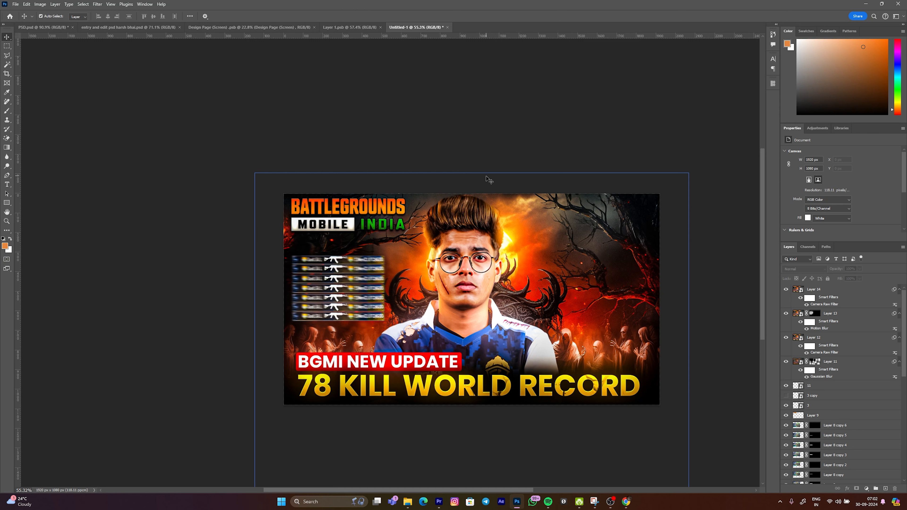
Stamp the graded thumbnail into a new layer above Layer 14, convert it to a smart object and deselect it.
click(492, 220)
key(ctrl+shift+alt+e)
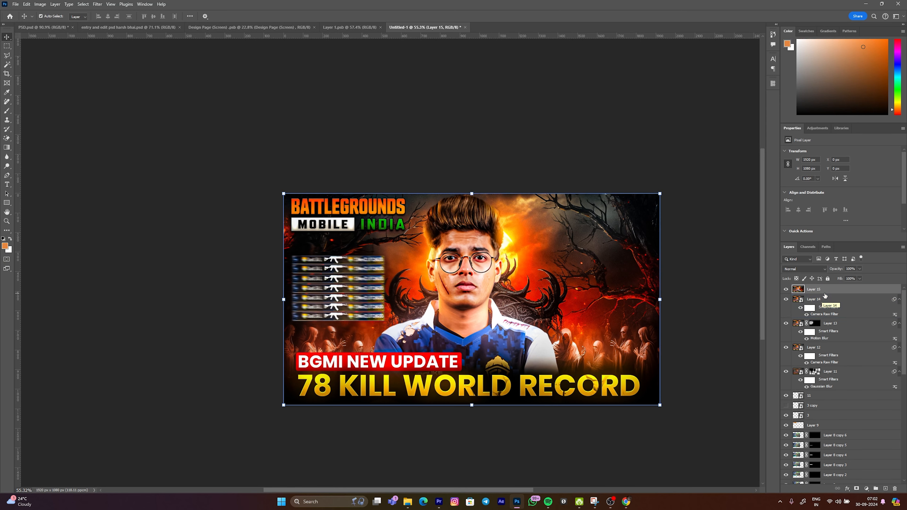
right_click(825, 290)
click(856, 433)
click(459, 111)
scroll(529, 309, up, 4)
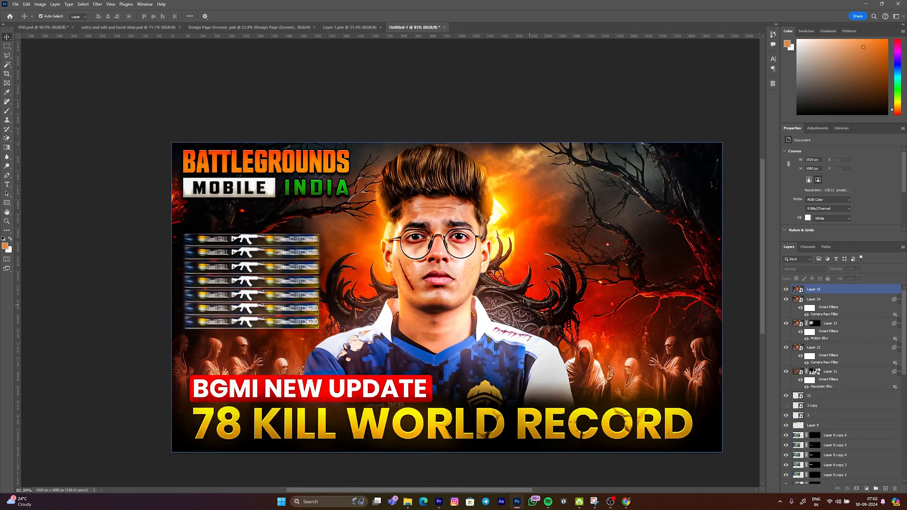
drag(532, 311, 510, 299)
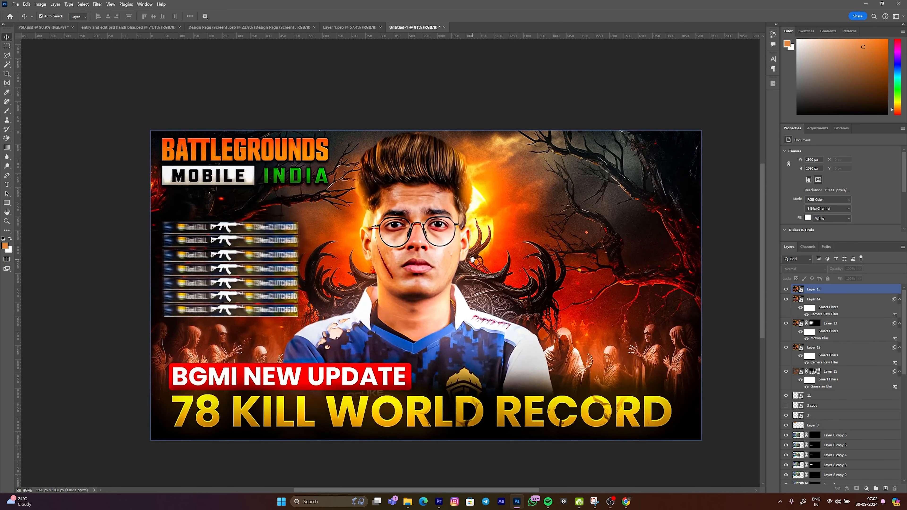
Save the document as a Photoshop file named "jonathon gaming thumbnail" in the Downloads folder, with Maximize Compatibility on.
click(16, 4)
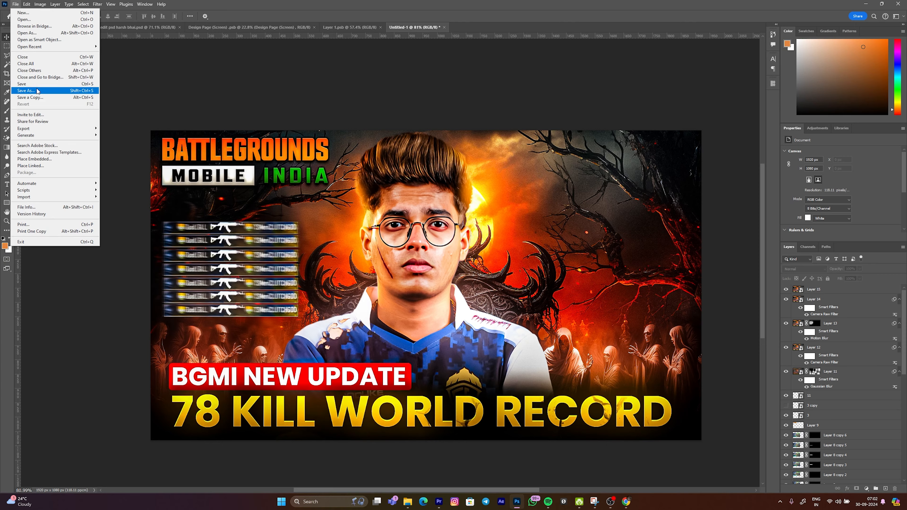
click(37, 91)
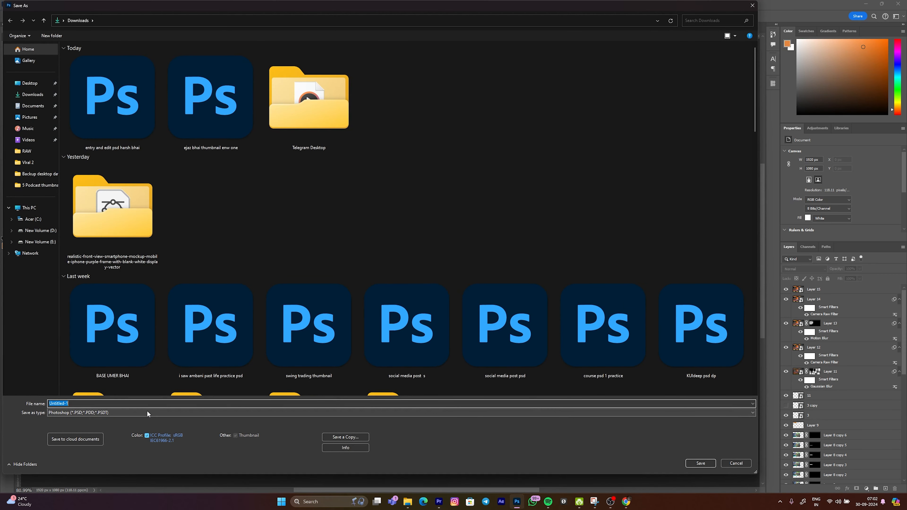
text(jonathon.png)
key(BackSpace)
key(BackSpace)
key(BackSpace)
text(gaming thumbnai)
key(Return)
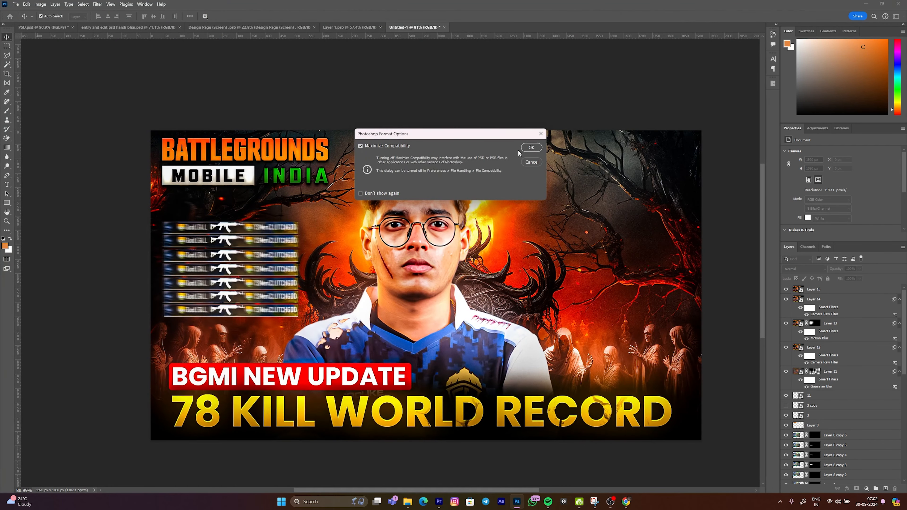
click(530, 149)
Review the thumbnail's layer stack from the smart-filtered layers down to the Background layer.
click(846, 348)
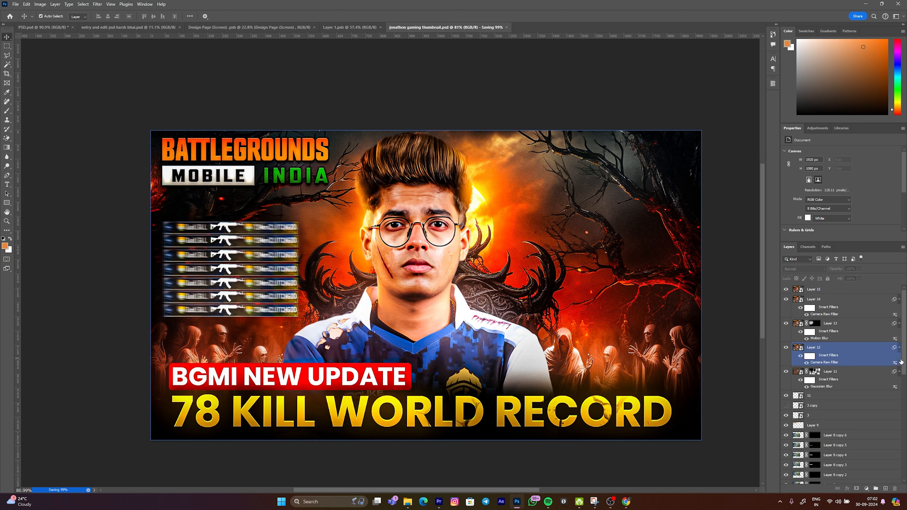
click(867, 302)
scroll(867, 310, down, 2)
click(857, 315)
scroll(854, 341, down, 3)
click(865, 338)
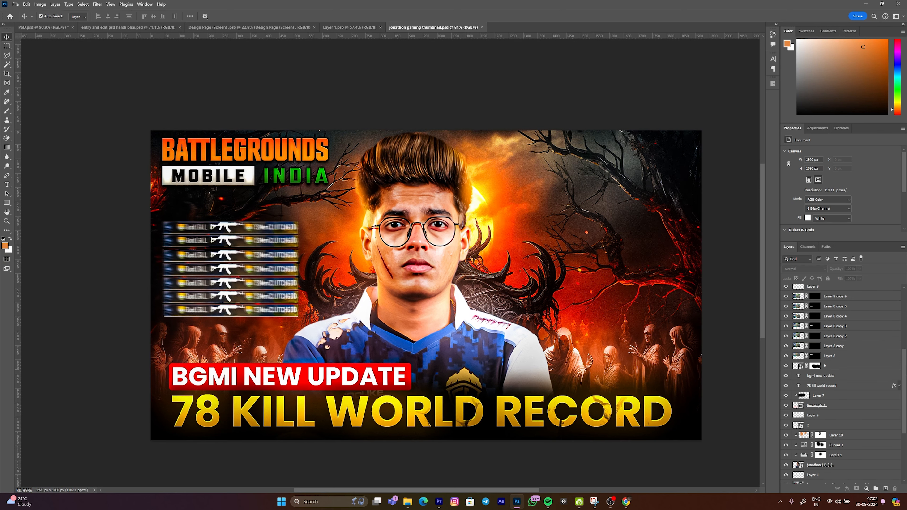
drag(904, 377, 904, 469)
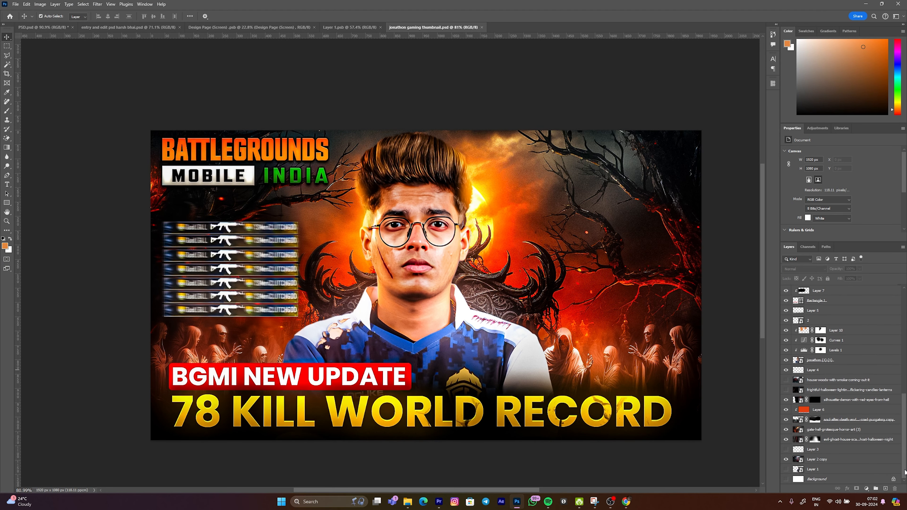